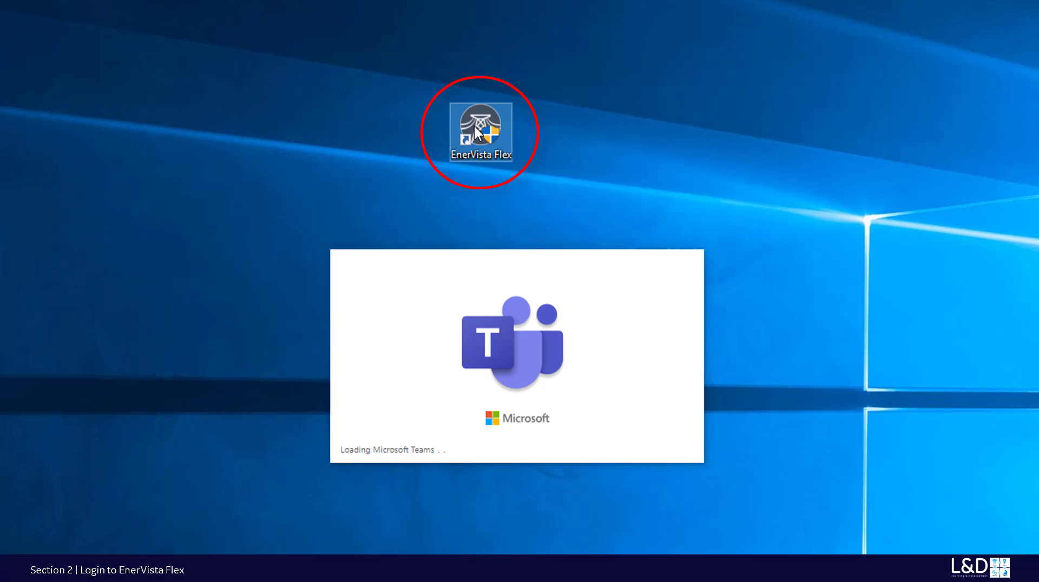
- Launch EnerVista Flex and replace the 'guest' login user name with Admin
{"action": "double_click", "coordinate": [471, 130]}
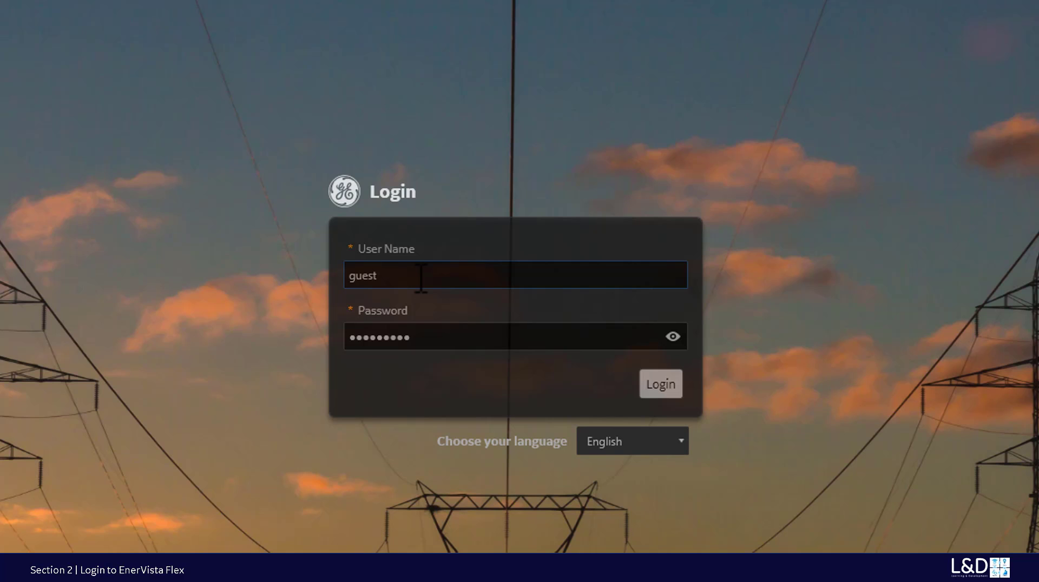
{"action": "left_click_drag", "start_coordinate": [423, 279], "coordinate": [294, 279]}
{"action": "type", "text": "Admin"}
- Enter the Administrator password, revealing it with the eye icon to verify, then masking it
{"action": "left_click_drag", "start_coordinate": [476, 345], "coordinate": [258, 341]}
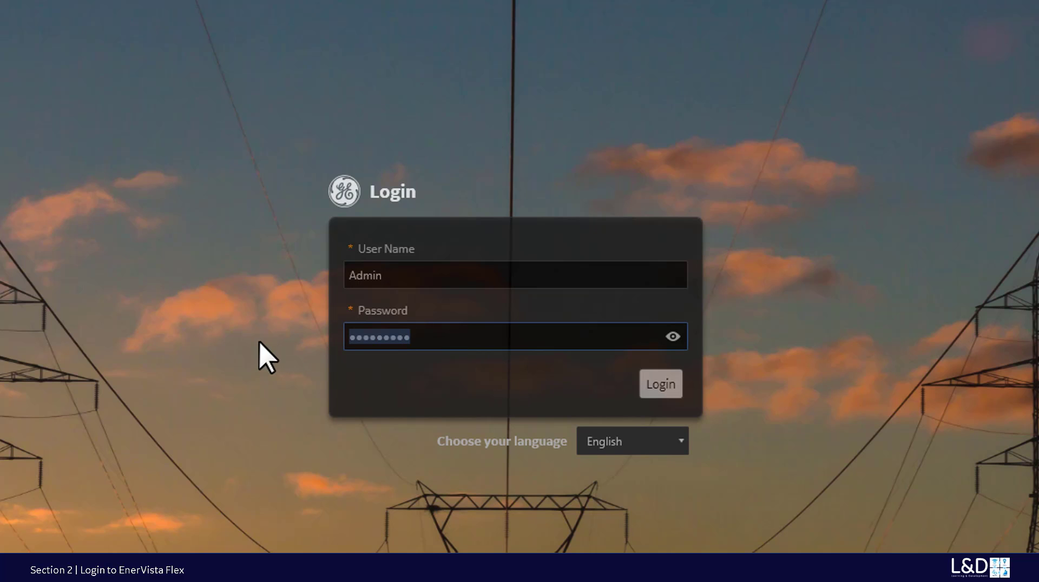
{"action": "type", "text": "••••••"}
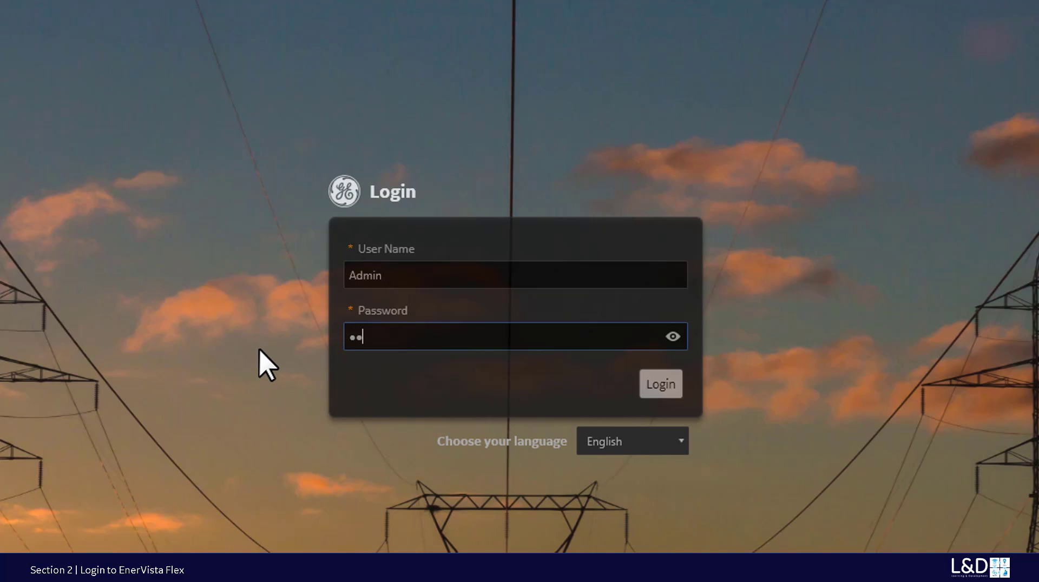
{"action": "type", "text": "•"}
{"action": "left_click", "coordinate": [674, 337]}
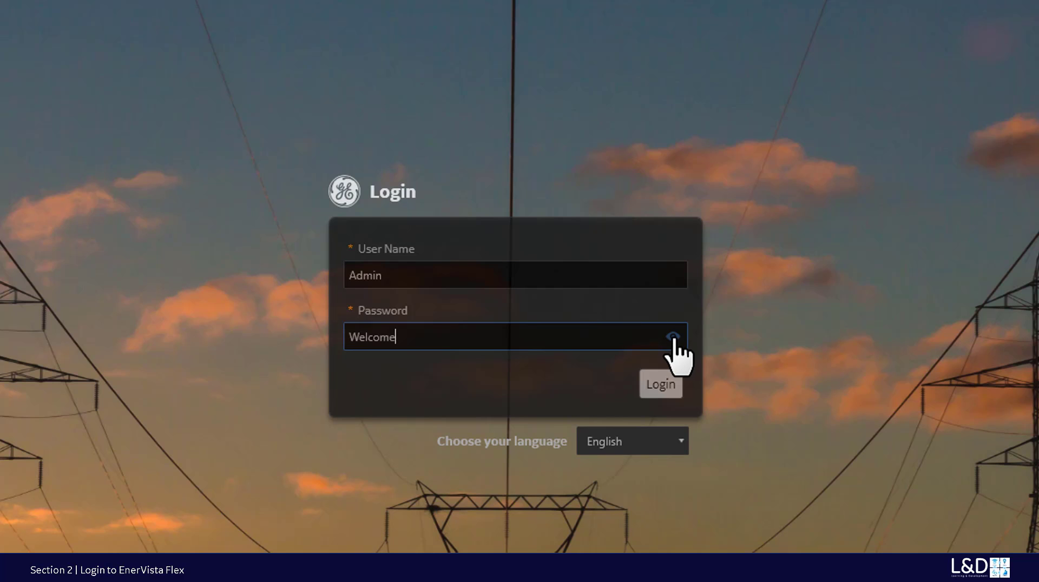
{"action": "left_click", "coordinate": [673, 337]}
{"action": "type", "text": "•••"}
{"action": "left_click", "coordinate": [674, 338]}
{"action": "left_click", "coordinate": [673, 337]}
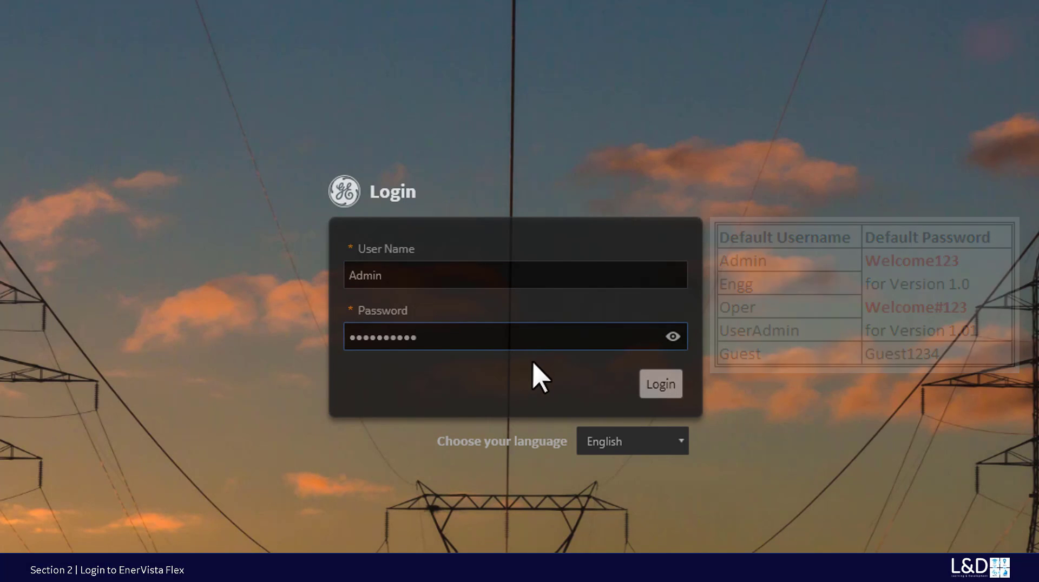
- Keep English as the interface language and log in as Admin
{"action": "left_click", "coordinate": [680, 445]}
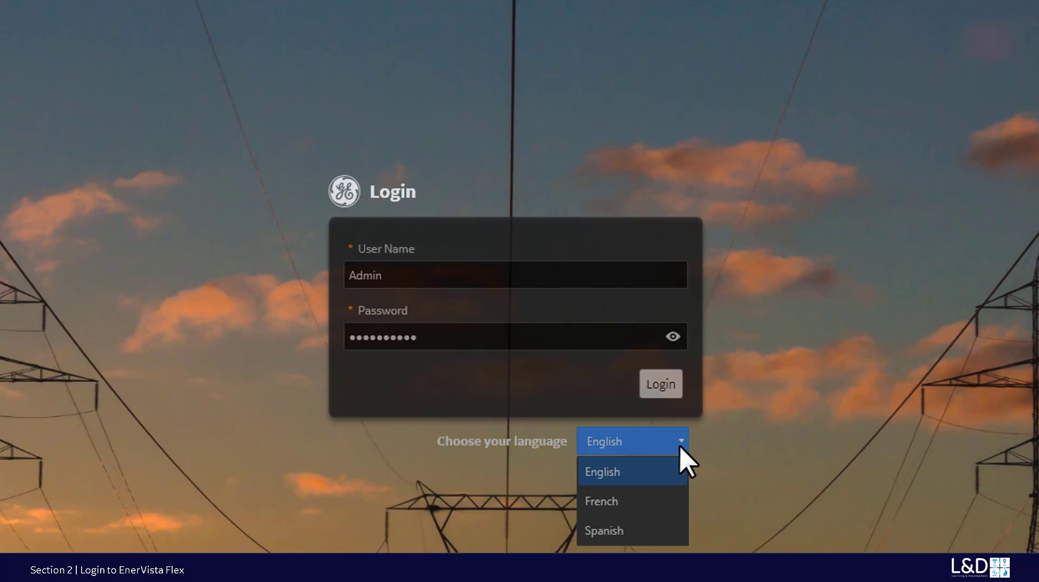
{"action": "left_click", "coordinate": [654, 469]}
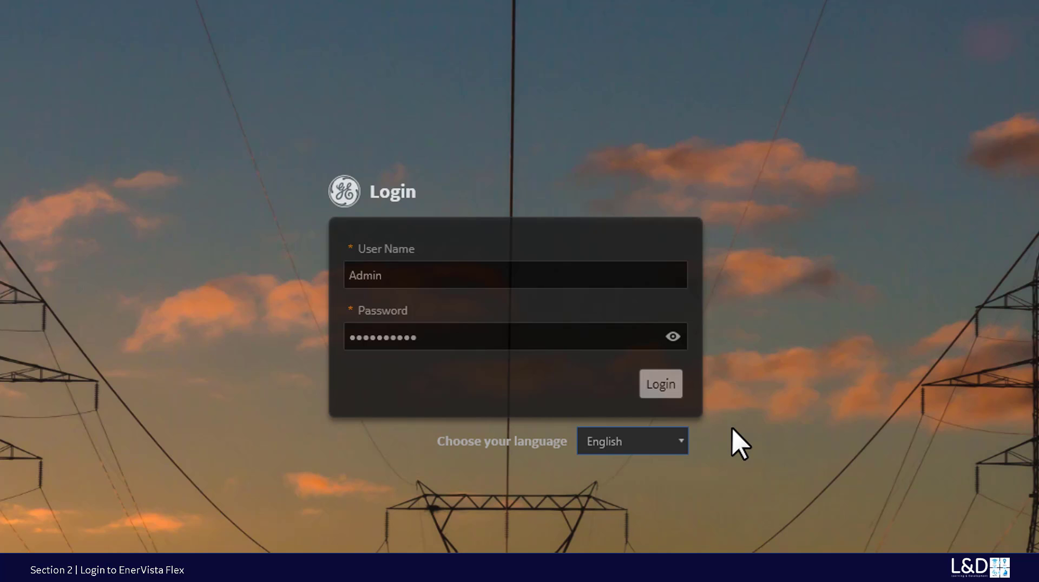
{"action": "left_click", "coordinate": [662, 385]}
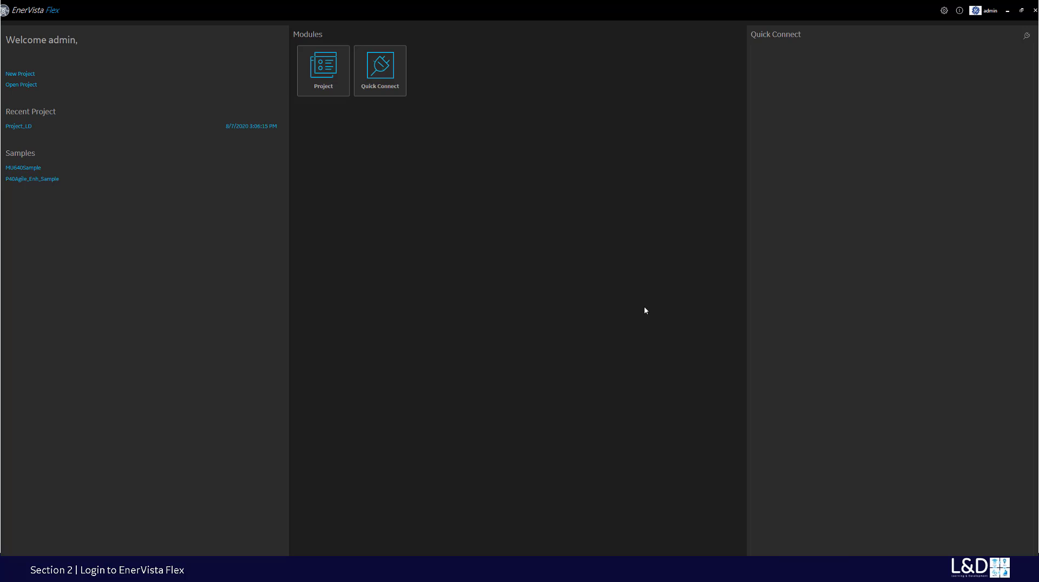
- Switch the appearance to Light Blue and review the file transfer and poll cycle preferences
{"action": "left_click", "coordinate": [944, 11]}
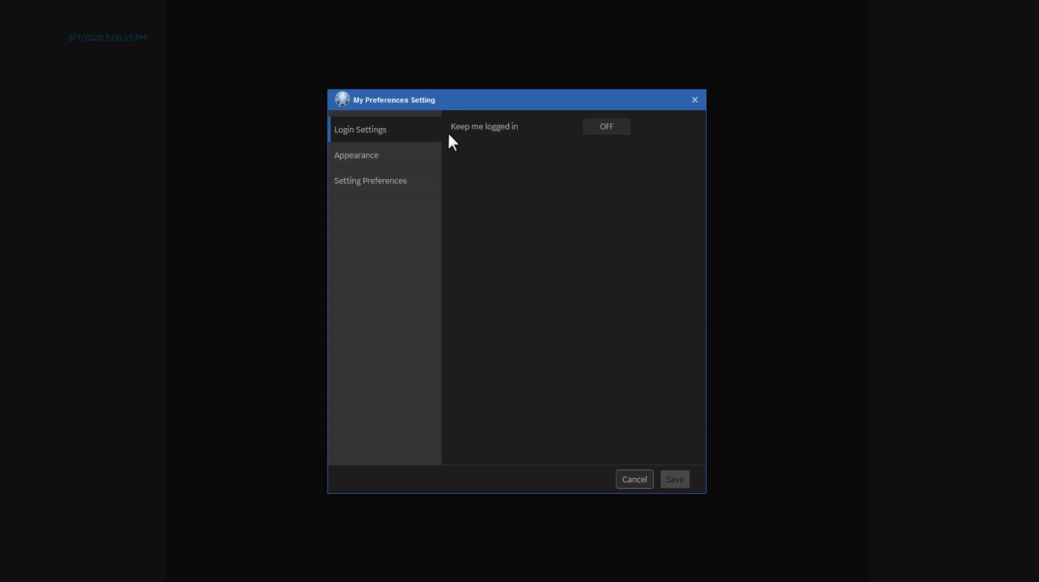
{"action": "left_click", "coordinate": [364, 143]}
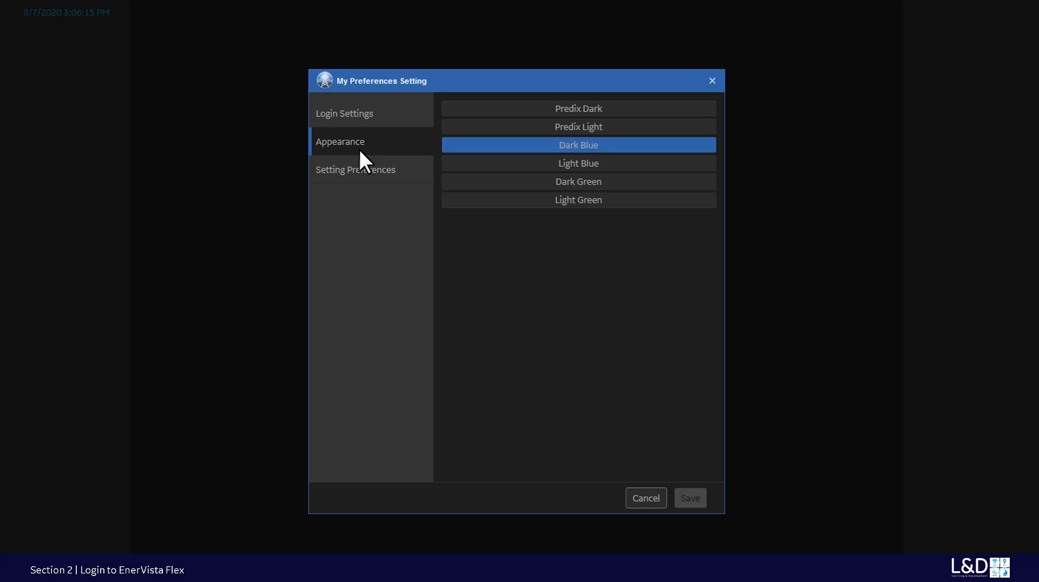
{"action": "left_click", "coordinate": [498, 161]}
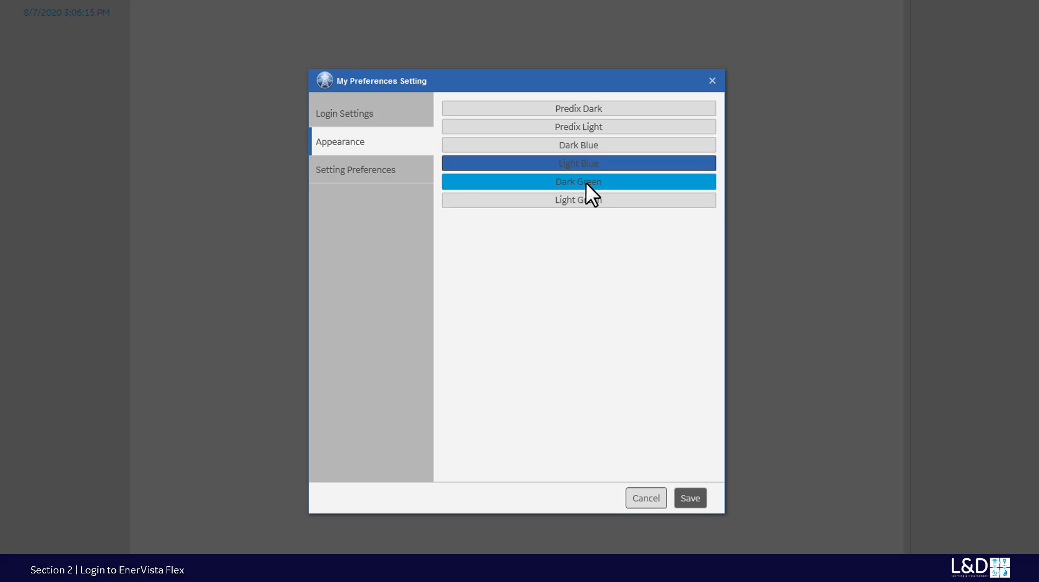
{"action": "left_click", "coordinate": [373, 169]}
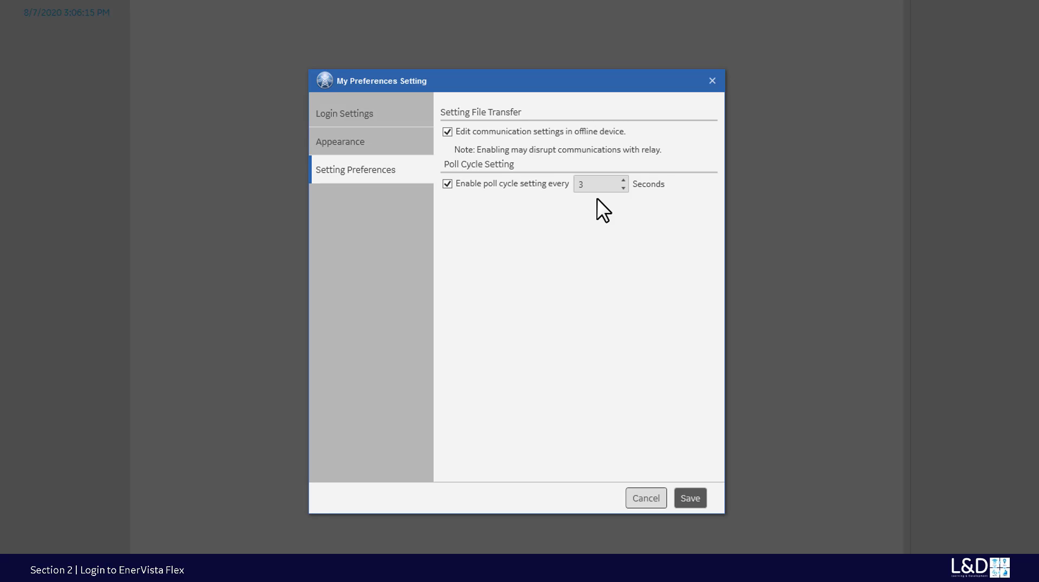
{"action": "mouse_move", "coordinate": [623, 183]}
- Save the preferences and confirm the About box shows version 1.00.00 from May 26 2020
{"action": "left_click", "coordinate": [689, 498]}
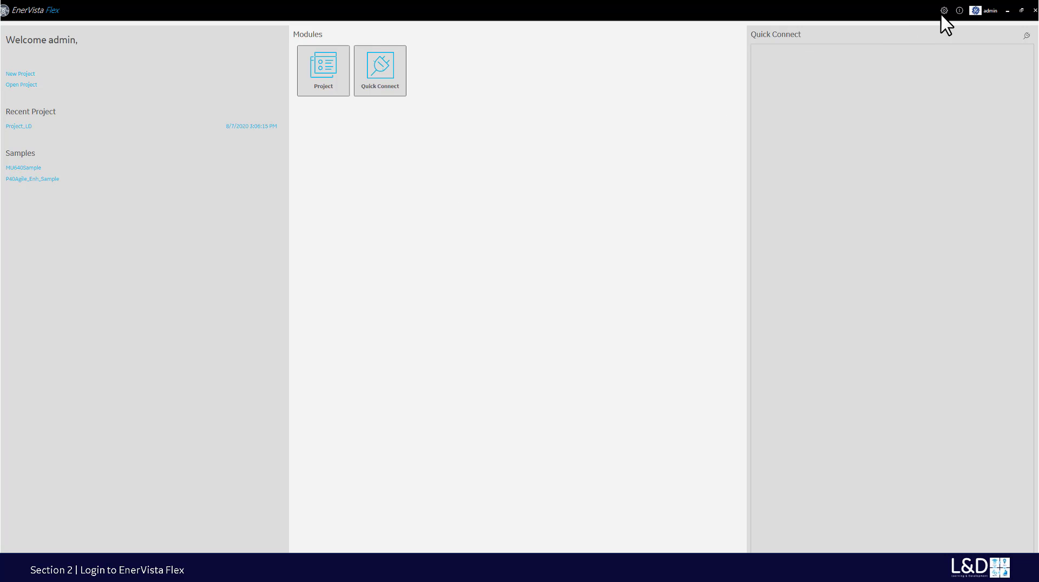
{"action": "left_click", "coordinate": [960, 11]}
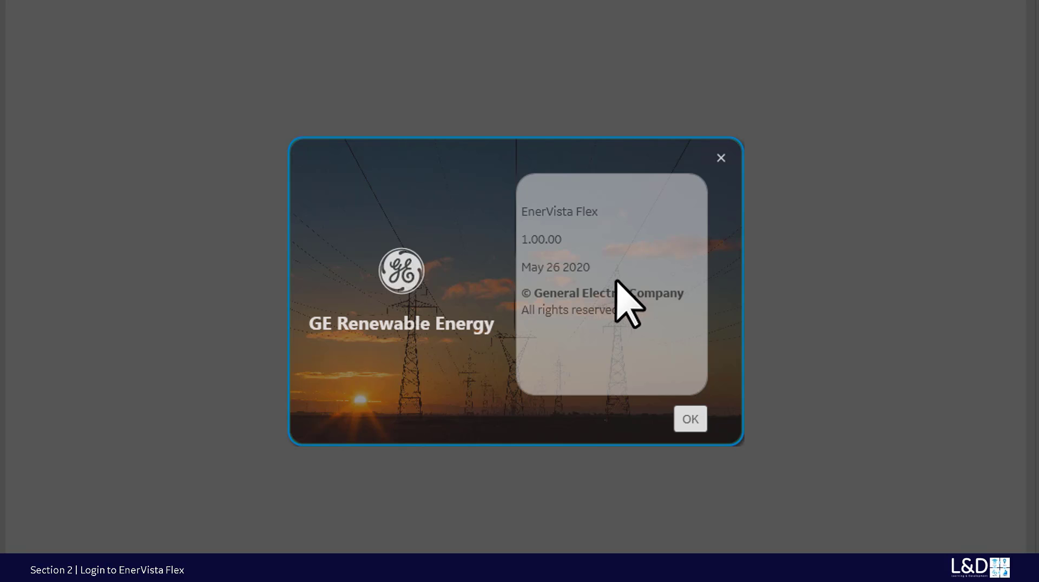
{"action": "left_click", "coordinate": [690, 419]}
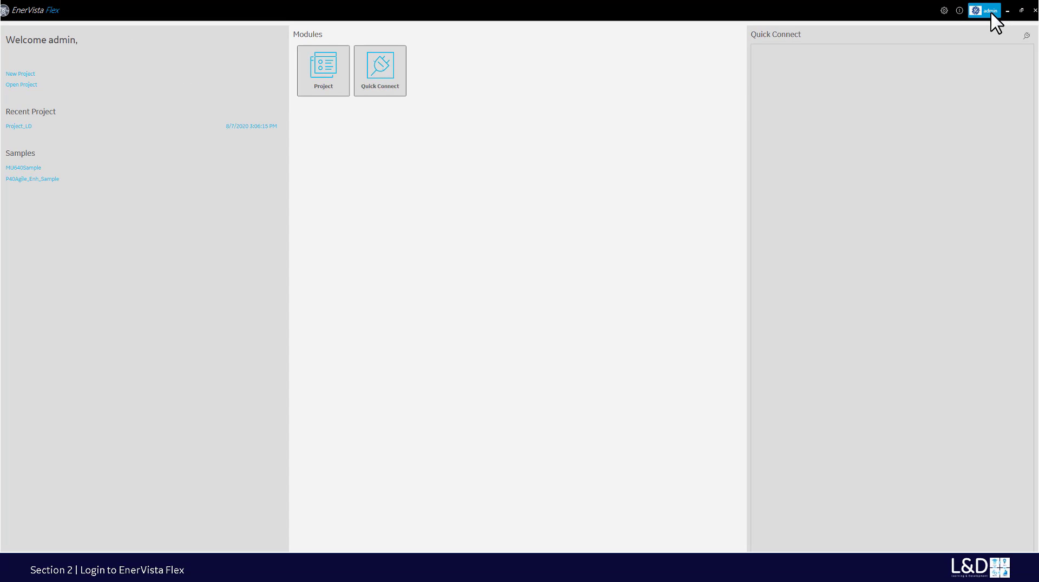
- Open user profile management and edit the admin user's own profile
{"action": "left_click", "coordinate": [989, 12]}
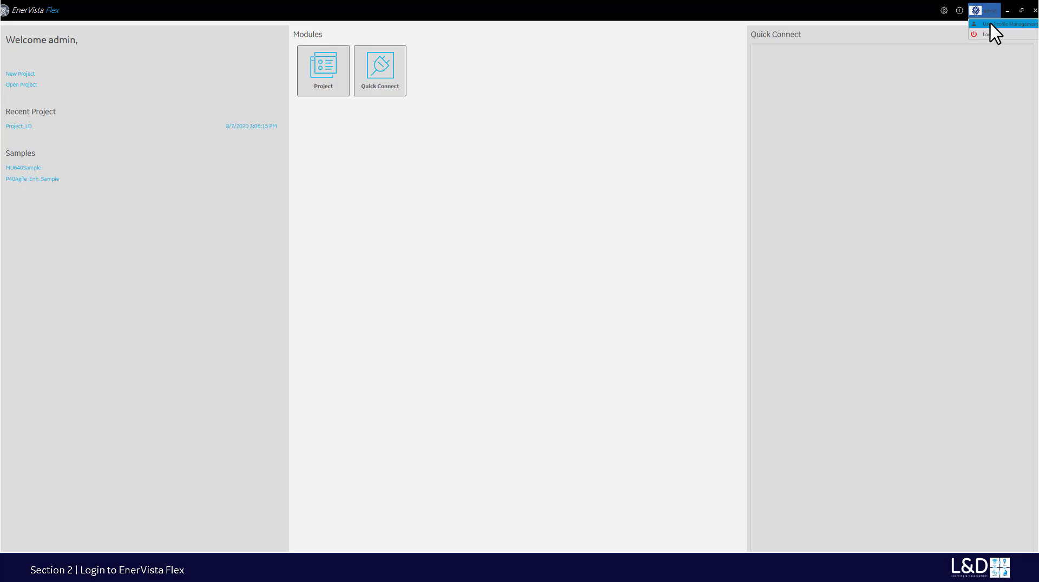
{"action": "left_click", "coordinate": [989, 23]}
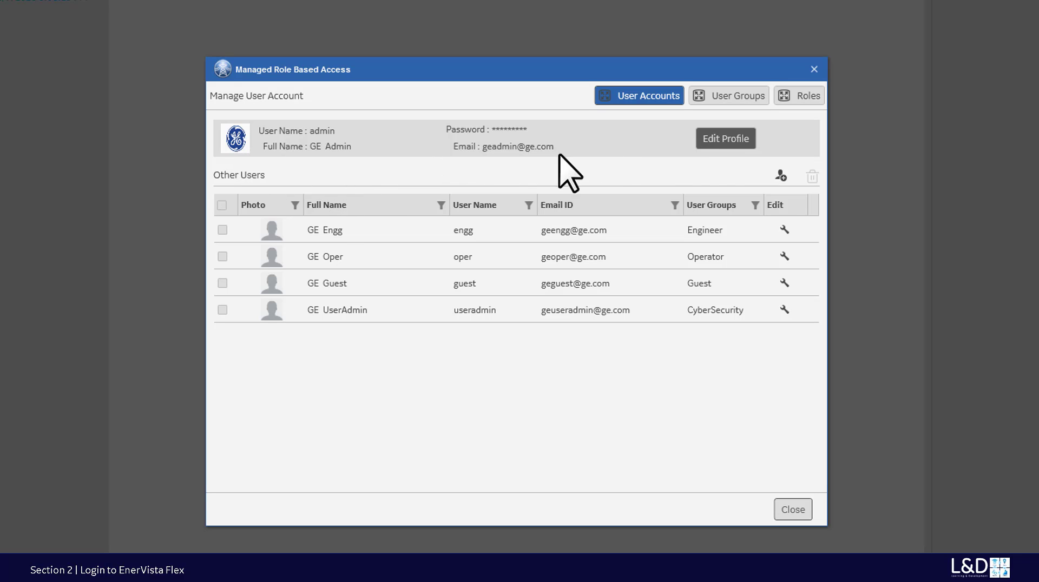
{"action": "left_click", "coordinate": [730, 142]}
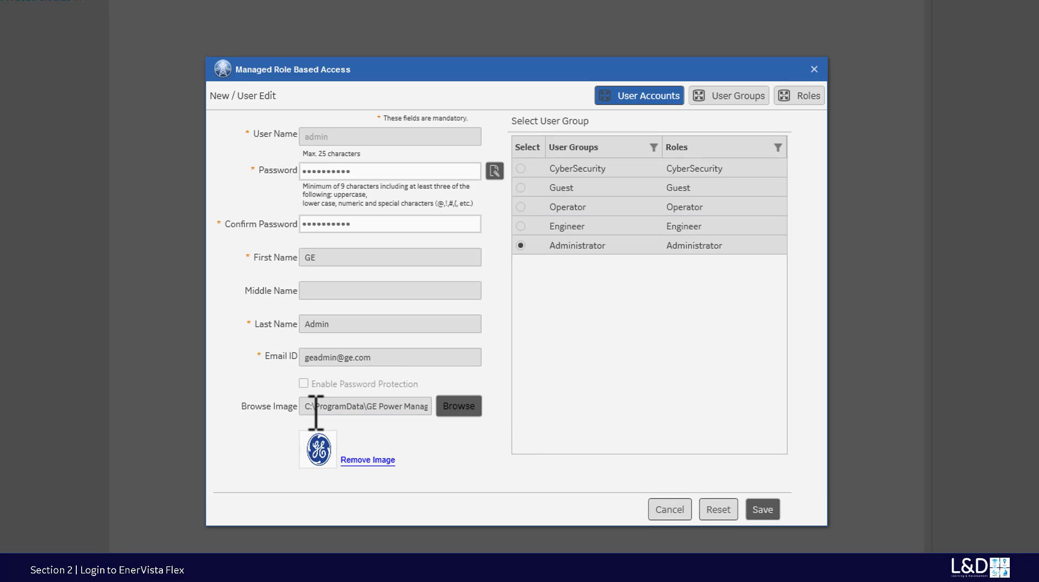
{"action": "left_click", "coordinate": [459, 407]}
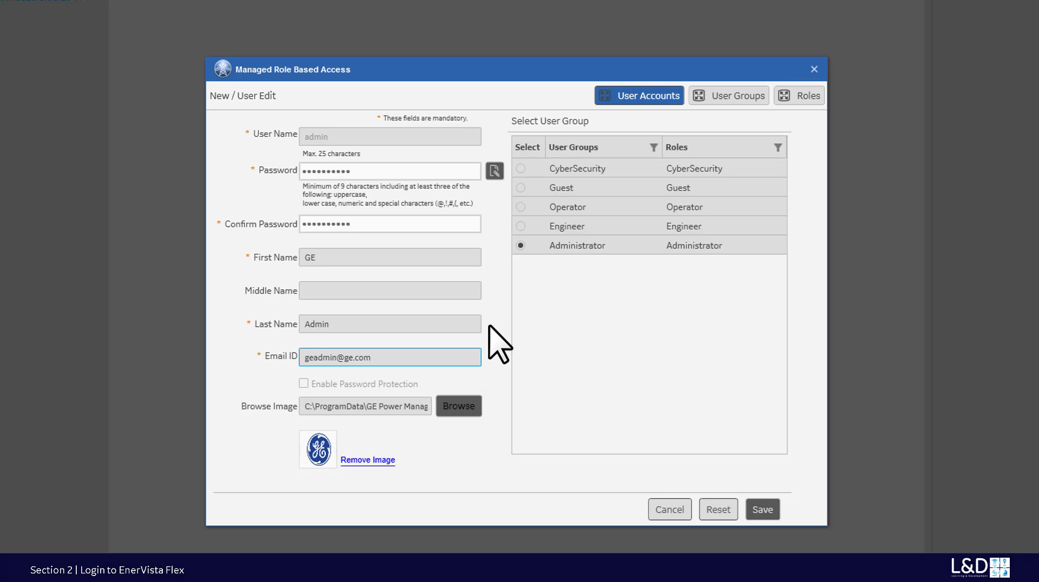
- Put admin in the CyberSecurity, Guest, Operator and Engineer groups, then view the User Groups list
{"action": "left_click", "coordinate": [523, 170]}
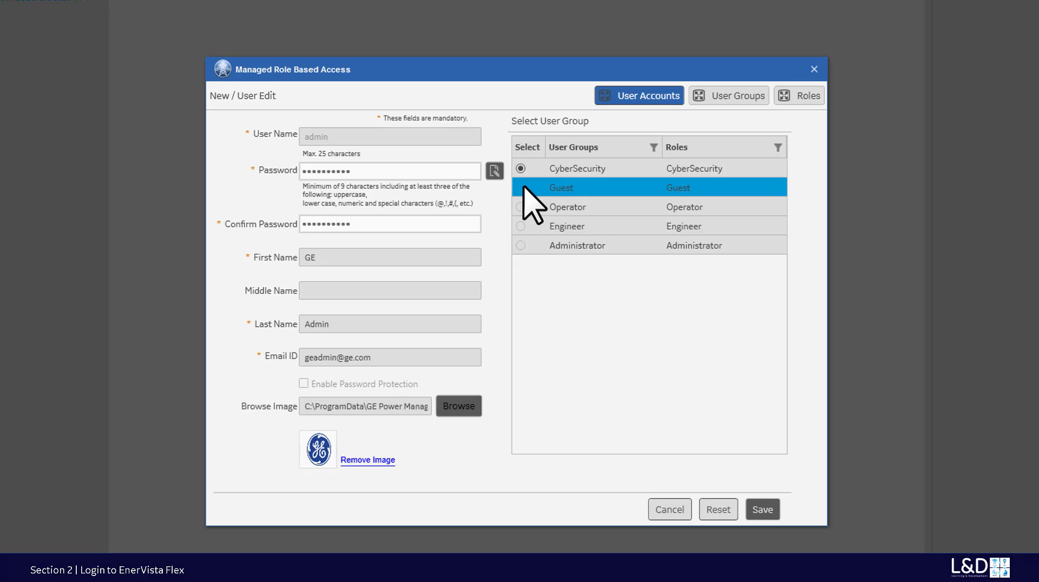
{"action": "left_click", "coordinate": [522, 188]}
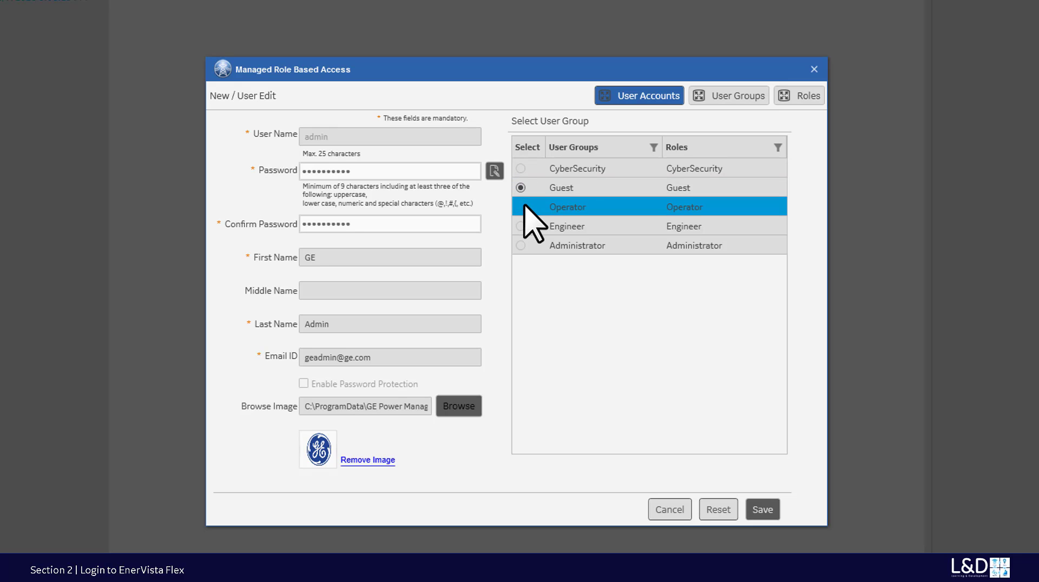
{"action": "left_click", "coordinate": [522, 207]}
{"action": "left_click", "coordinate": [522, 226]}
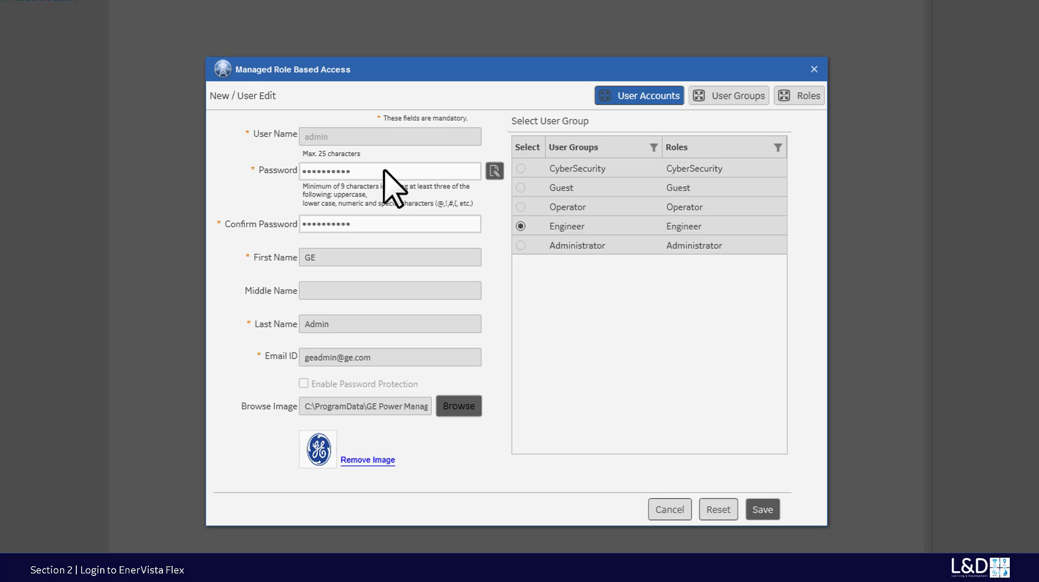
{"action": "left_click", "coordinate": [716, 99]}
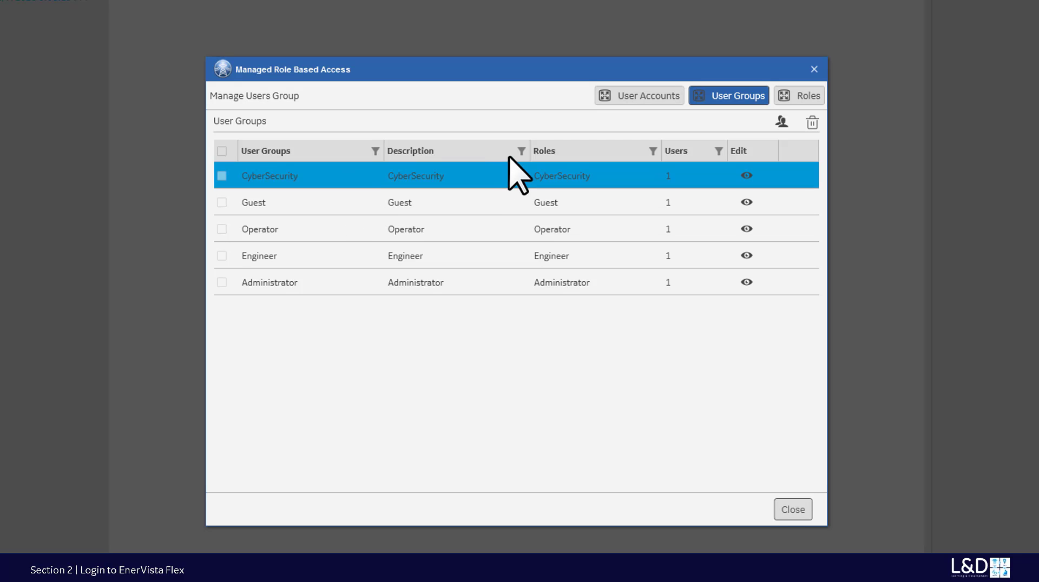
- Review the system rights of the Engineer and Operator roles on the Roles tab
{"action": "left_click", "coordinate": [809, 97]}
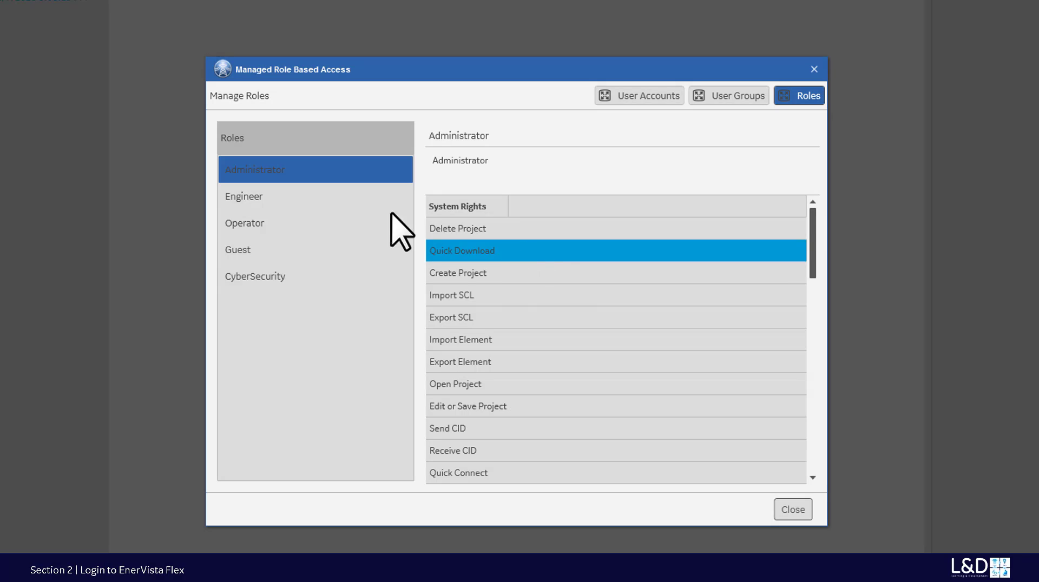
{"action": "left_click", "coordinate": [289, 199]}
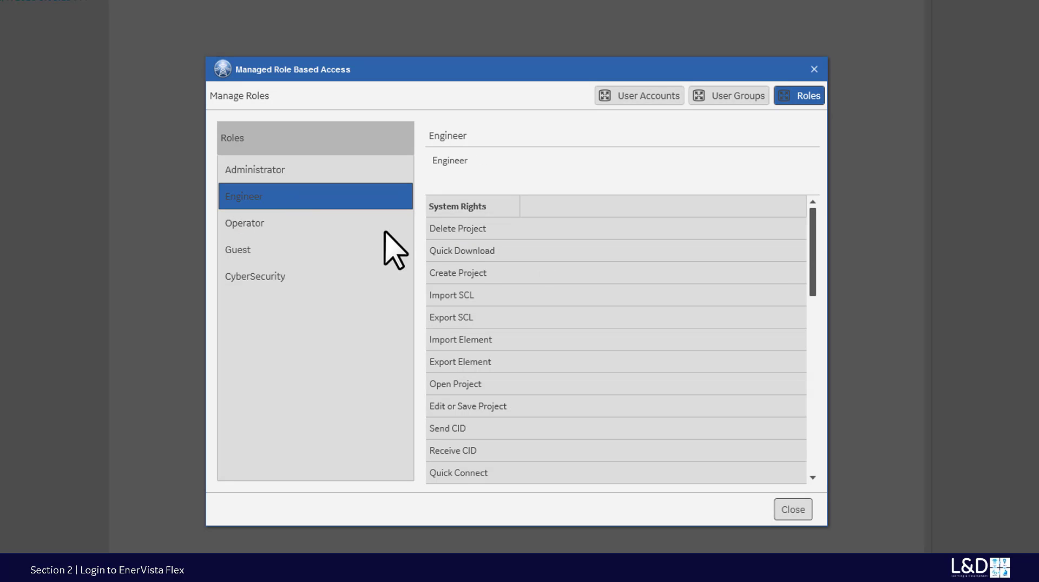
{"action": "left_click", "coordinate": [256, 225]}
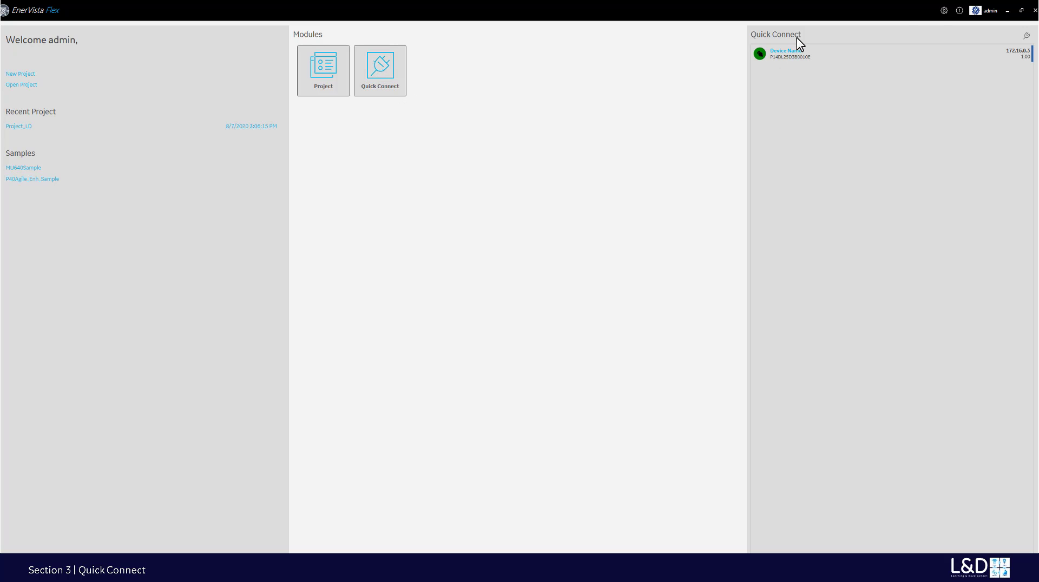
- Read the P40Agile-Enh model number via USB Quick Connect and attempt connecting to 172.16.0.3
{"action": "left_click", "coordinate": [1026, 38]}
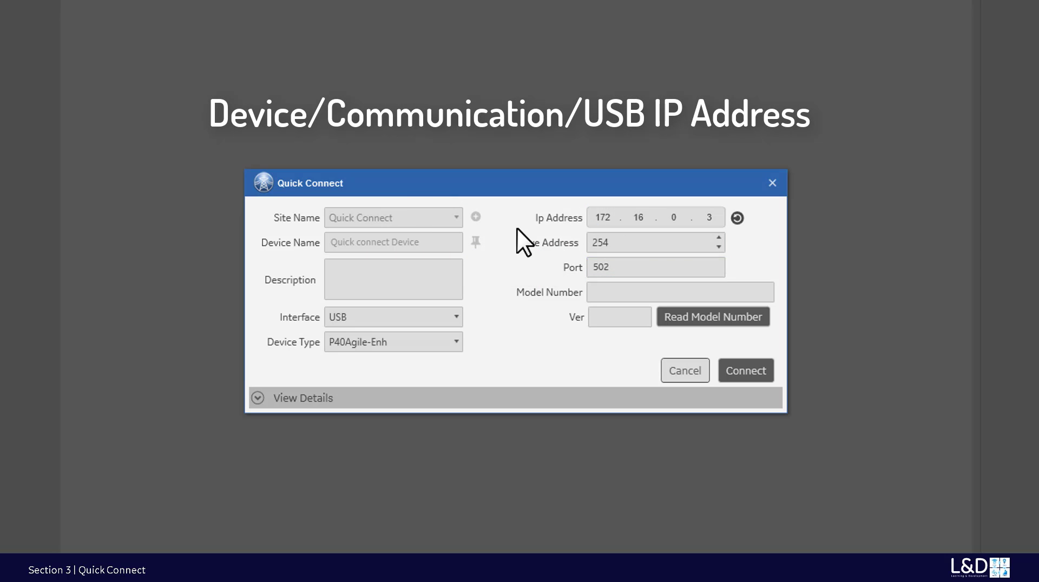
{"action": "left_click", "coordinate": [693, 317]}
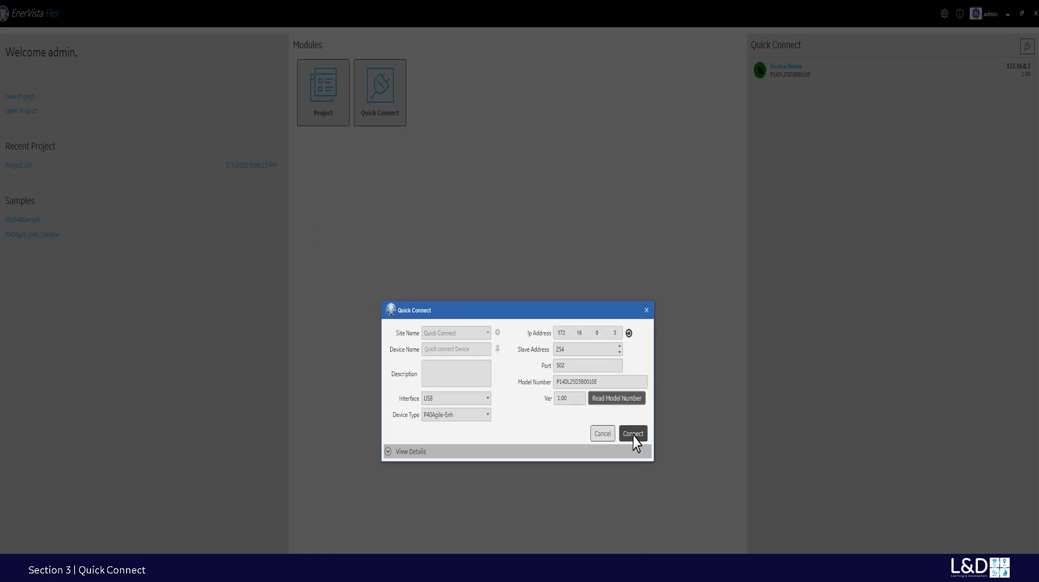
{"action": "left_click", "coordinate": [634, 435]}
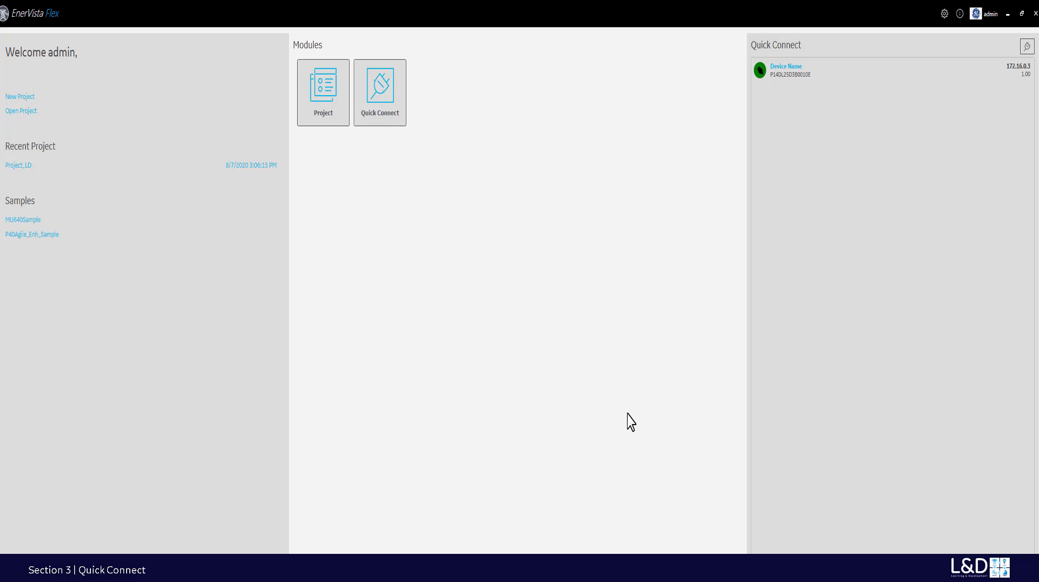
{"action": "mouse_move", "coordinate": [926, 82]}
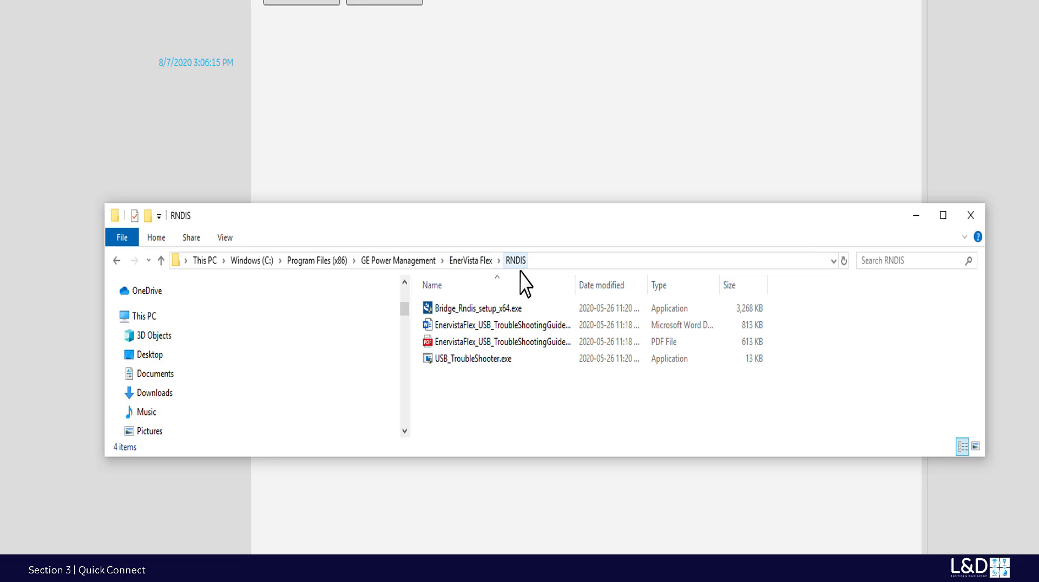
- Widen the Name column in the RNDIS folder to show full file names
{"action": "left_click_drag", "start_coordinate": [580, 292], "coordinate": [605, 290]}
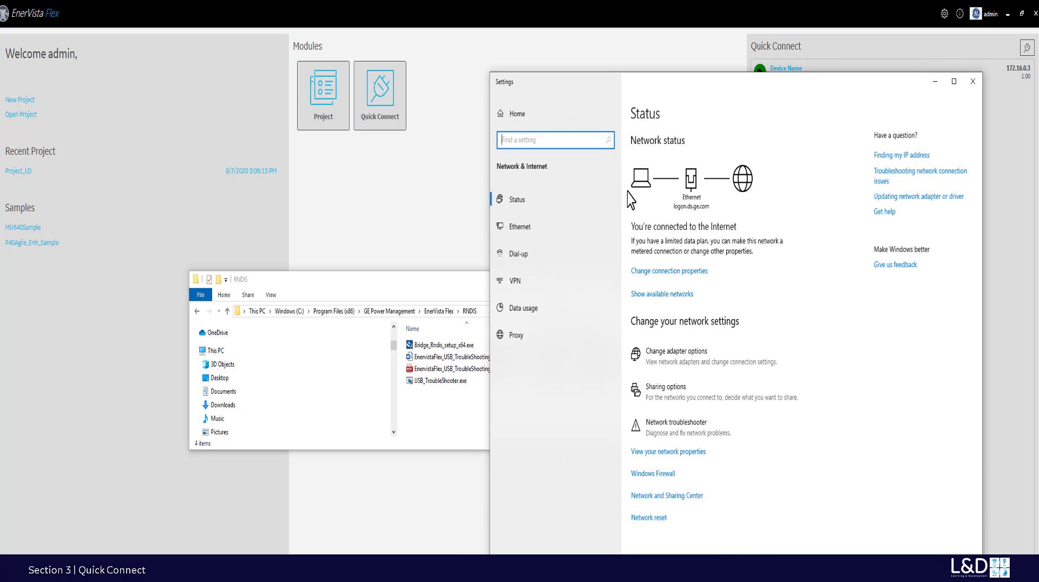
- From the Ethernet settings page, open the Network Connections list showing Ethernet and Ethernet 2
{"action": "left_click", "coordinate": [515, 226]}
{"action": "left_click_drag", "start_coordinate": [640, 88], "coordinate": [476, 123]}
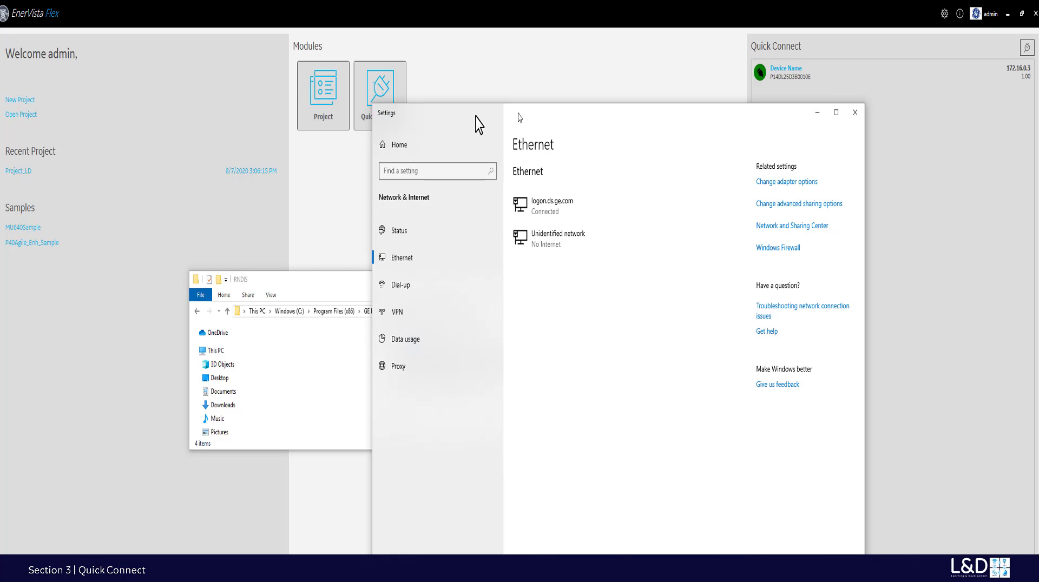
{"action": "left_click", "coordinate": [753, 187]}
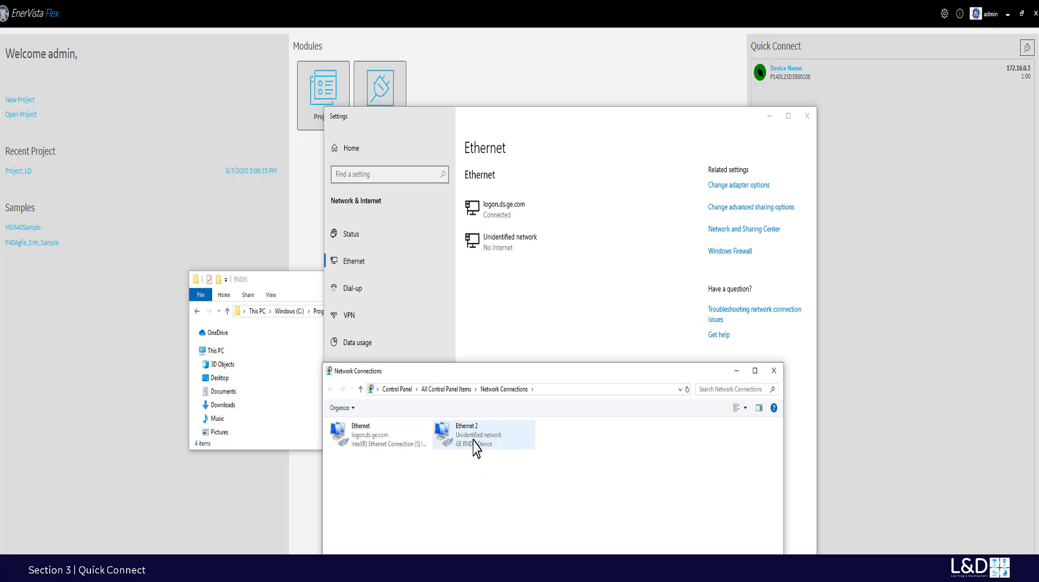
- Open Ethernet 2's IPv4 properties, showing static IP 172.16.0.9 with mask 255.255.0.0
{"action": "double_click", "coordinate": [476, 445]}
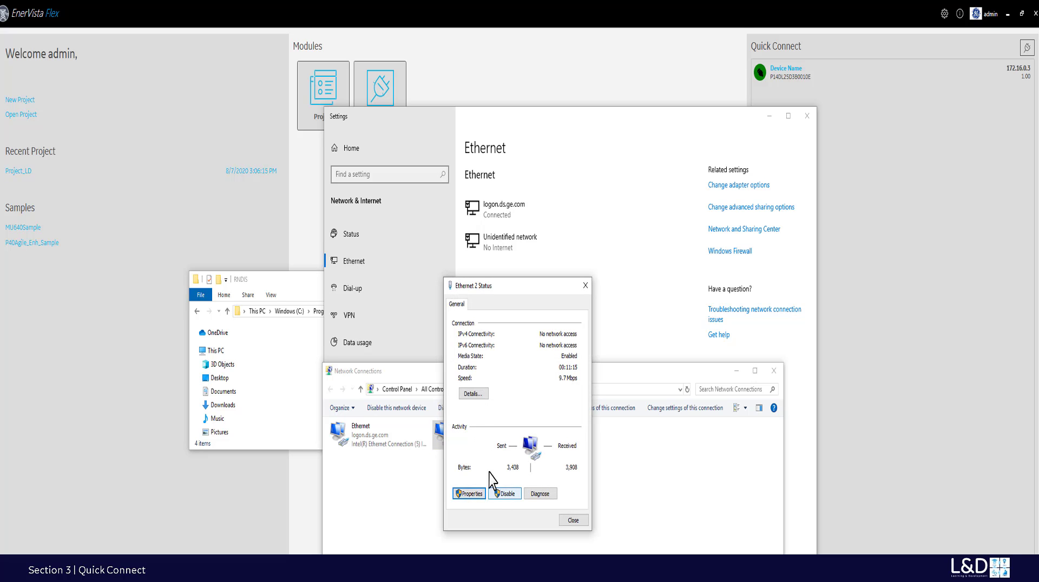
{"action": "key", "text": "Return"}
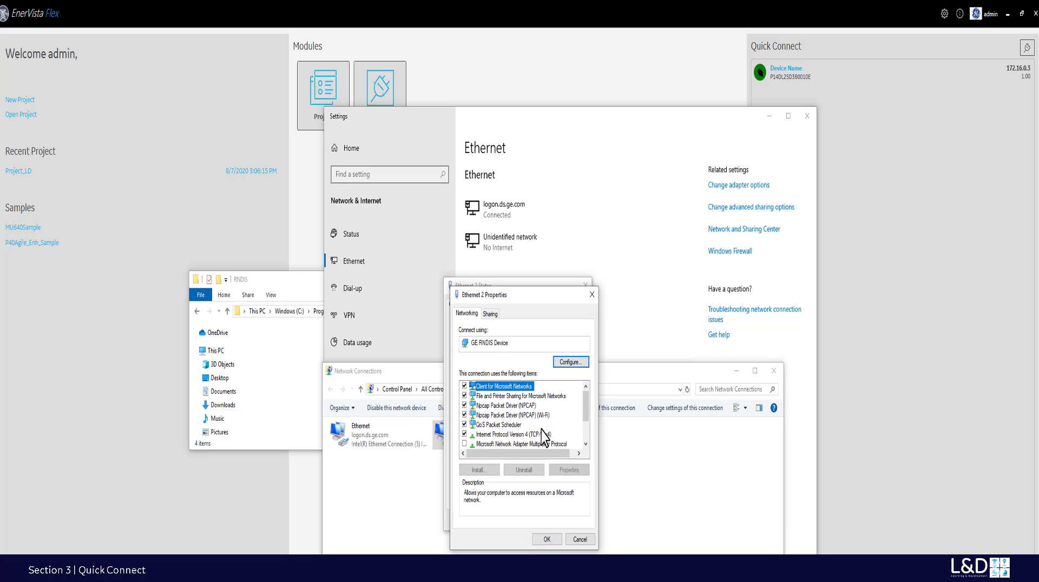
{"action": "double_click", "coordinate": [524, 435]}
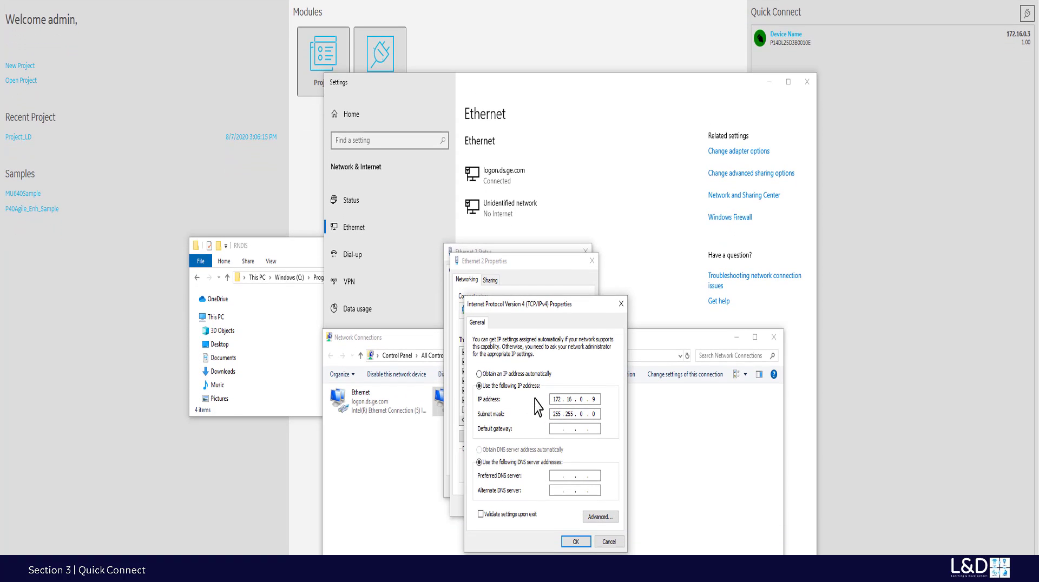
- Re-enter Ethernet 2's static IP 172.16.0.9, accept the 255.255.0.0 subnet mask and apply
{"action": "double_click", "coordinate": [594, 400]}
{"action": "left_click", "coordinate": [493, 375]}
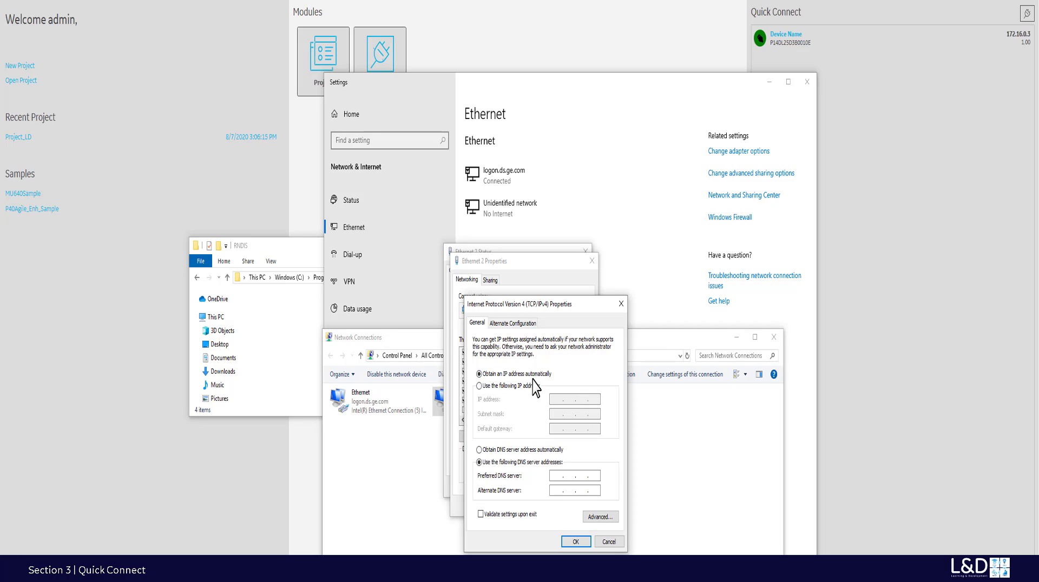
{"action": "left_click", "coordinate": [479, 386]}
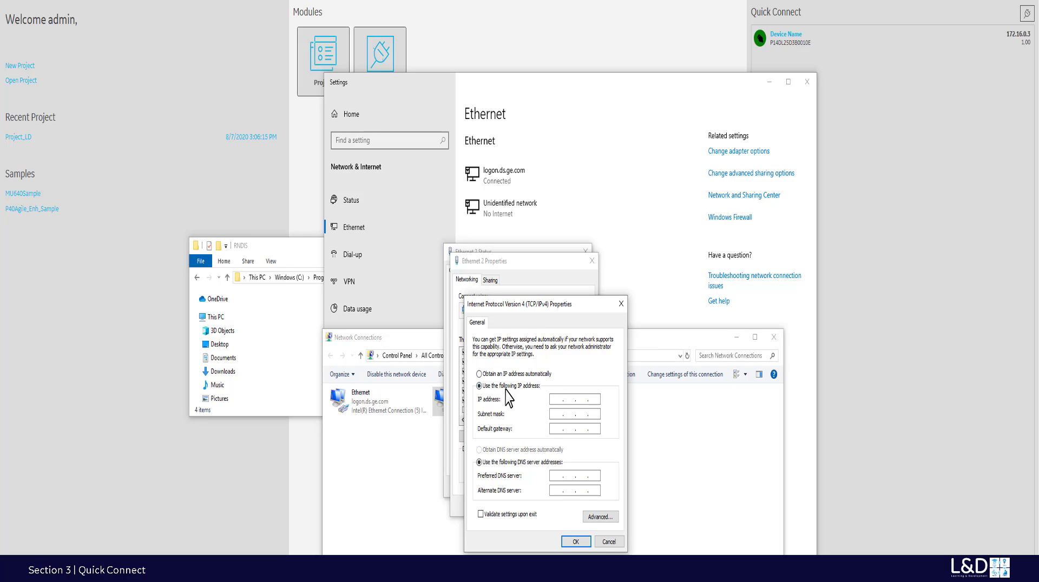
{"action": "left_click", "coordinate": [556, 400]}
{"action": "left_click", "coordinate": [583, 403]}
{"action": "type", "text": "0.9"}
{"action": "left_click", "coordinate": [574, 542]}
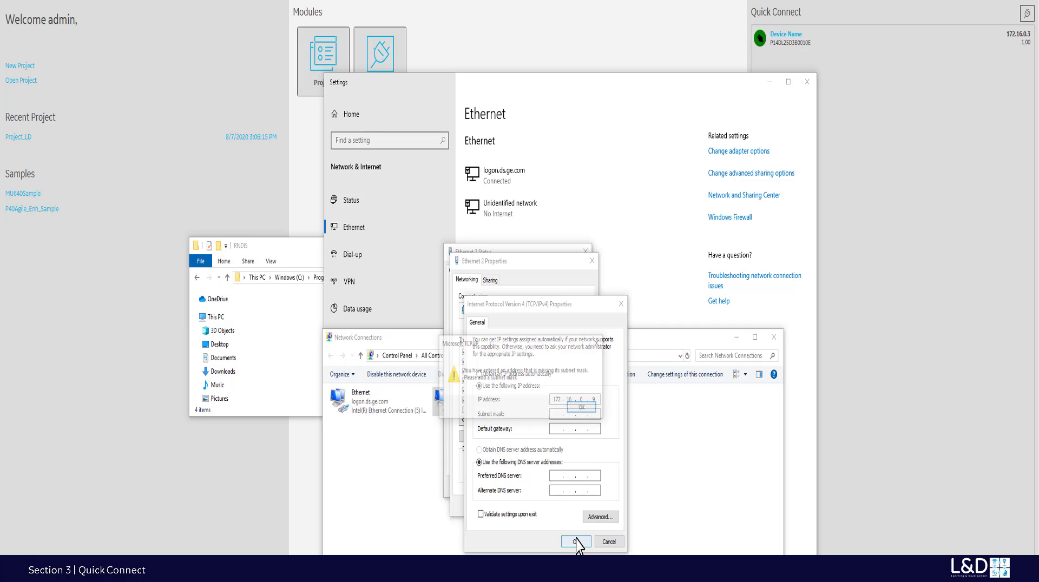
{"action": "left_click", "coordinate": [583, 409]}
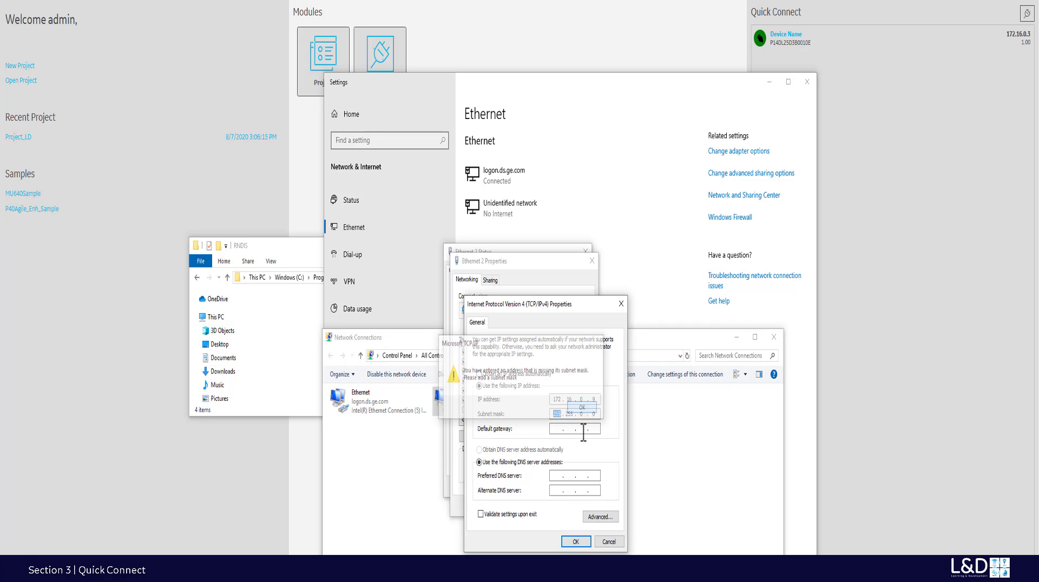
{"action": "left_click", "coordinate": [576, 542]}
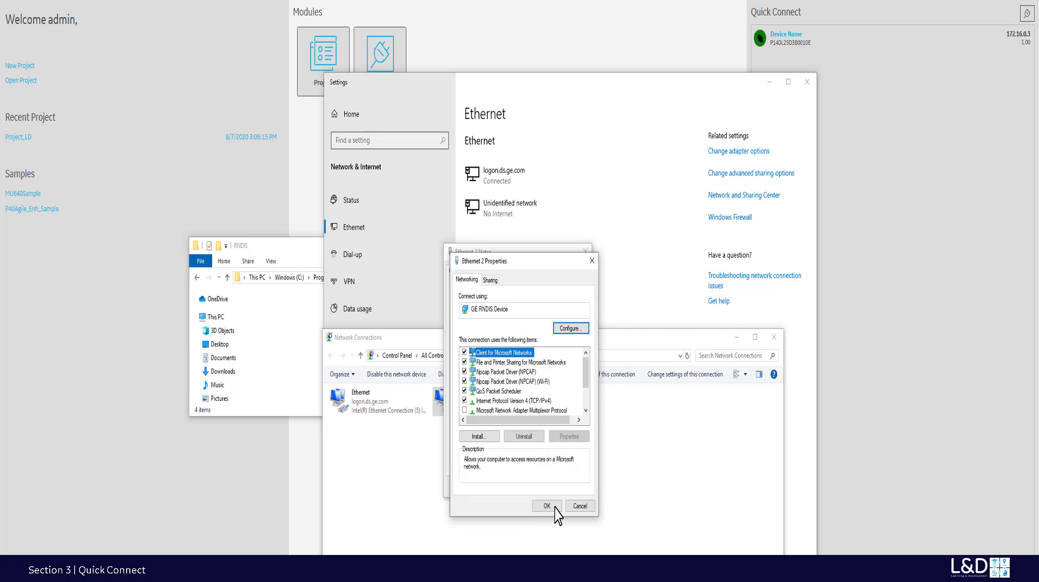
- Close the Ethernet 2 dialogs and minimize the Network Connections, Settings and RNDIS folder windows
{"action": "left_click", "coordinate": [548, 507]}
{"action": "left_click", "coordinate": [574, 487]}
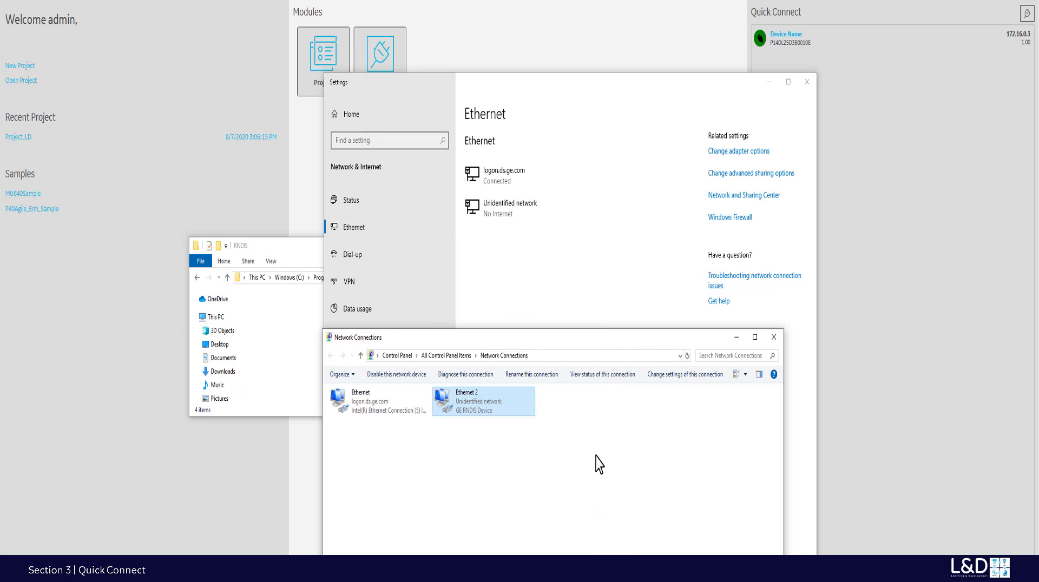
{"action": "left_click", "coordinate": [738, 338]}
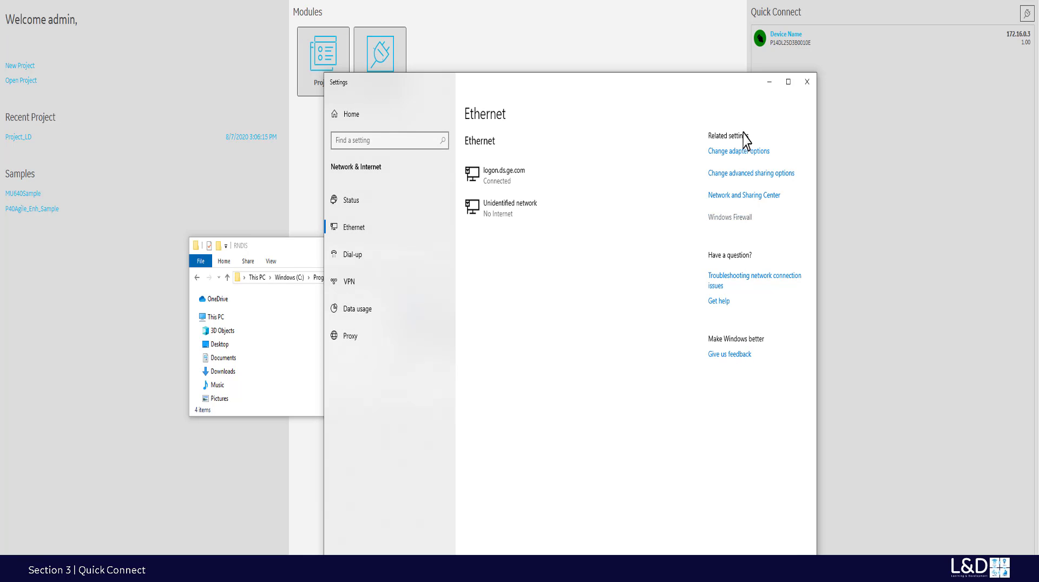
{"action": "left_click", "coordinate": [771, 82]}
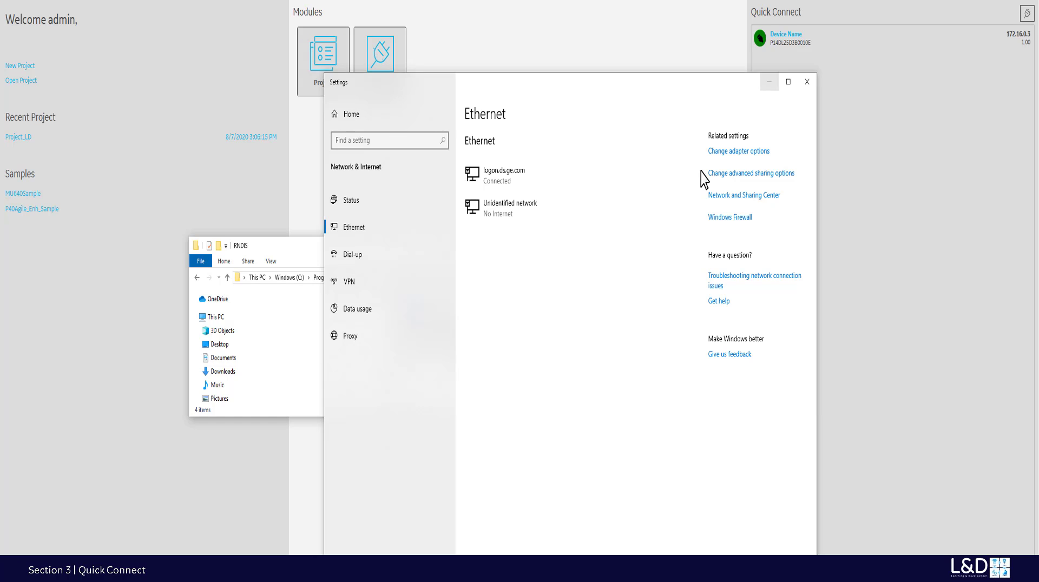
{"action": "left_click", "coordinate": [743, 245]}
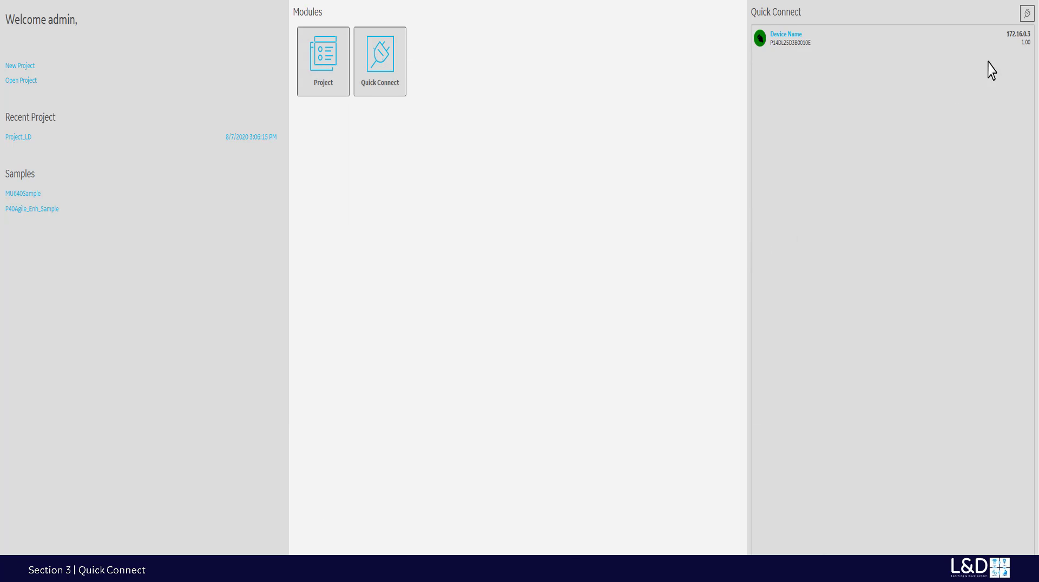
{"action": "mouse_move", "coordinate": [1009, 40]}
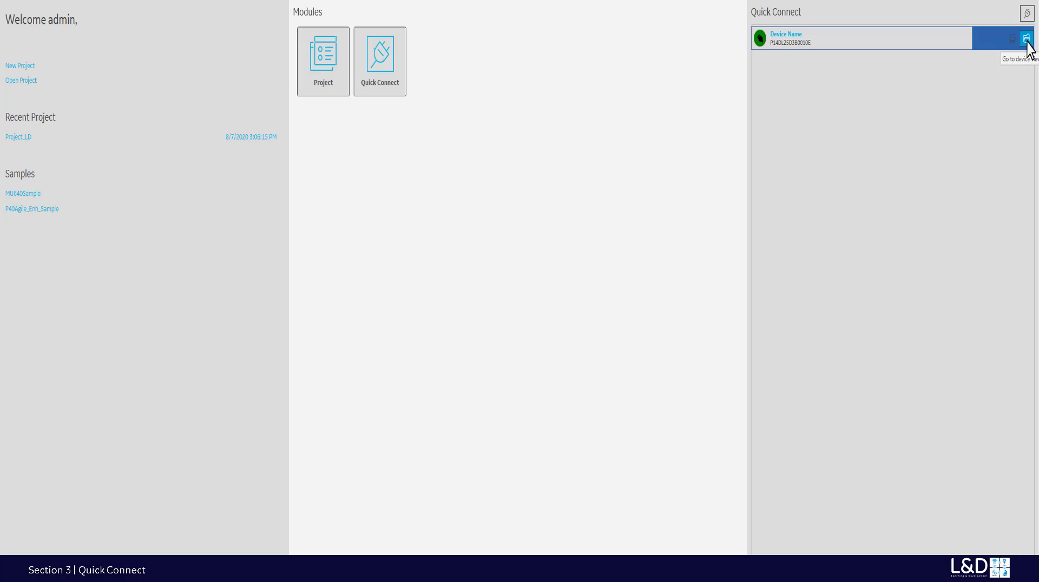
- Open the listed relay's device view and choose Administrator as the required access level
{"action": "left_click", "coordinate": [1027, 39]}
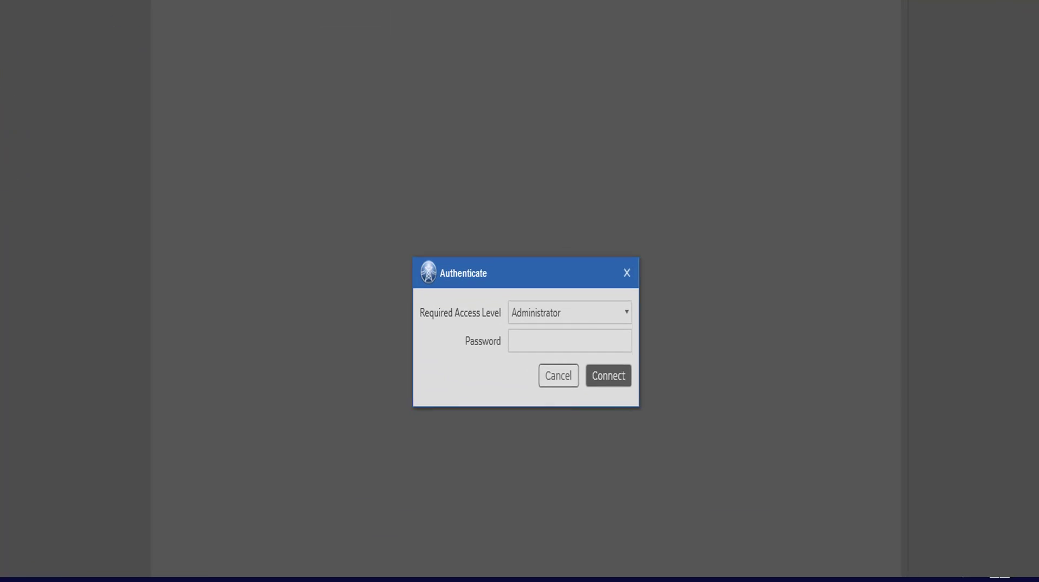
{"action": "left_click_drag", "start_coordinate": [572, 267], "coordinate": [557, 211]}
{"action": "left_click", "coordinate": [580, 244]}
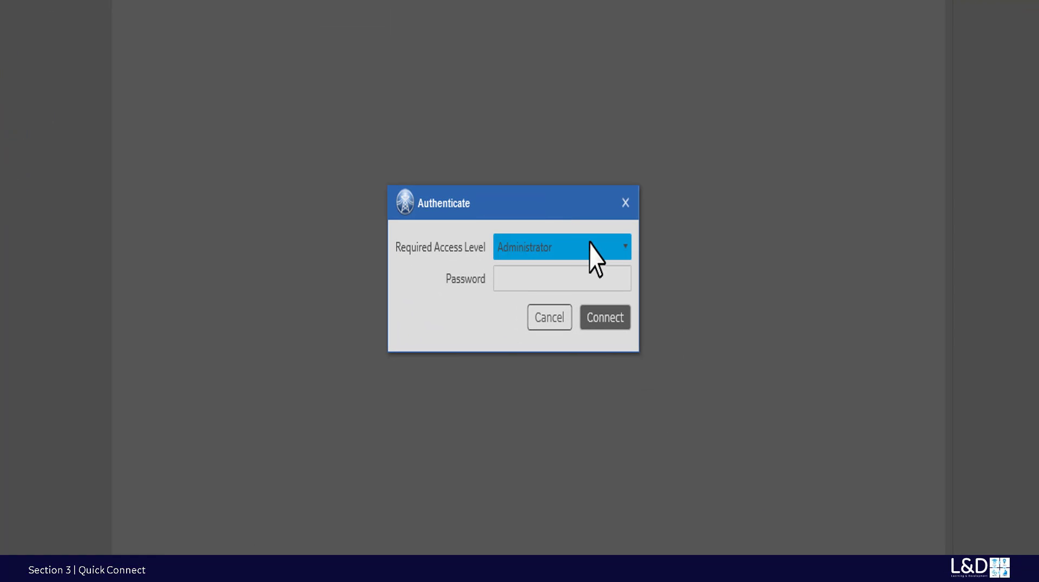
{"action": "left_click", "coordinate": [622, 250]}
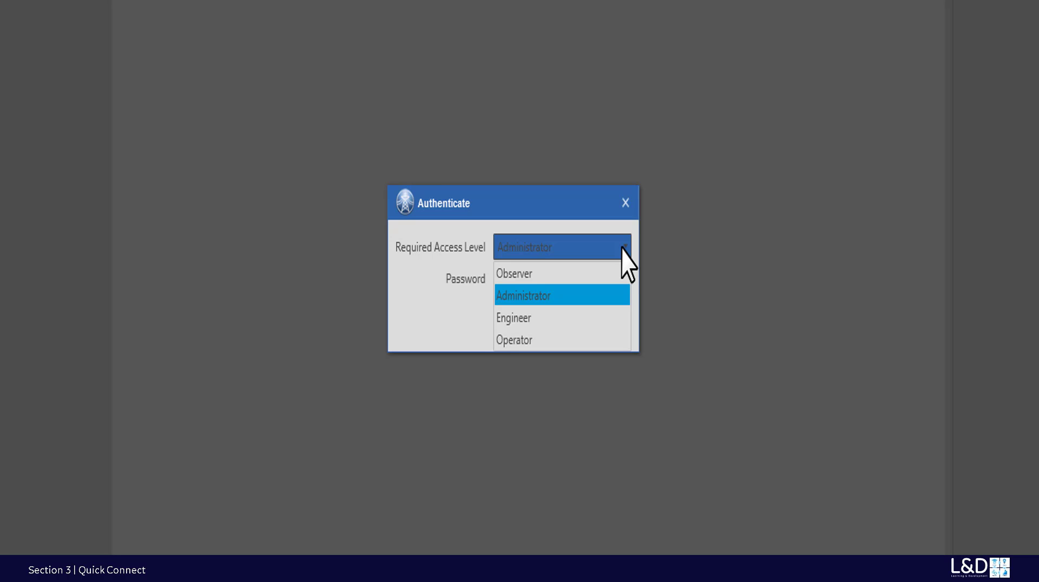
{"action": "left_click", "coordinate": [578, 299]}
- Enter the relay's password and connect
{"action": "left_click", "coordinate": [583, 279]}
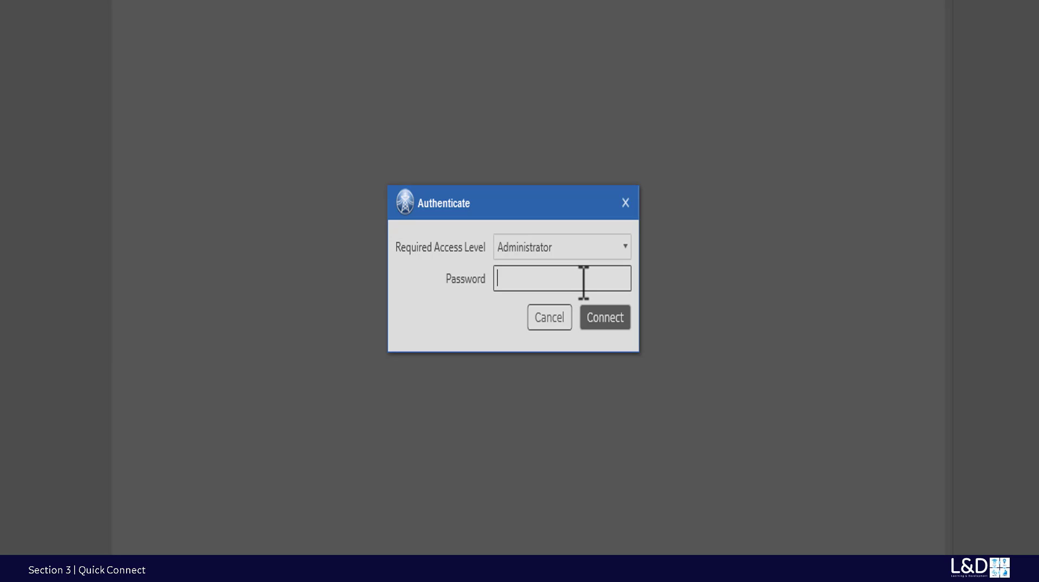
{"action": "type", "text": "0"}
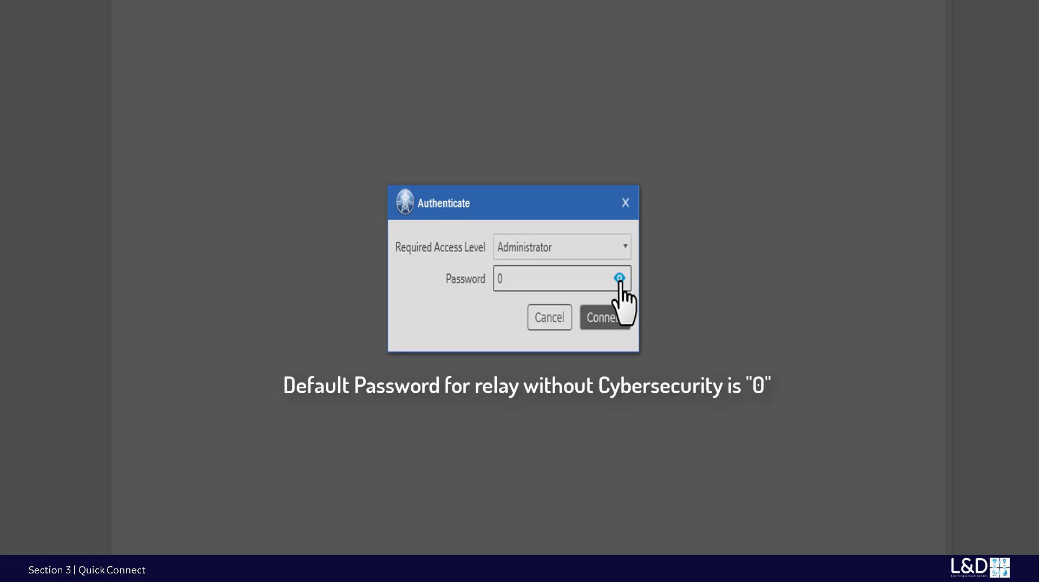
{"action": "left_click", "coordinate": [620, 279]}
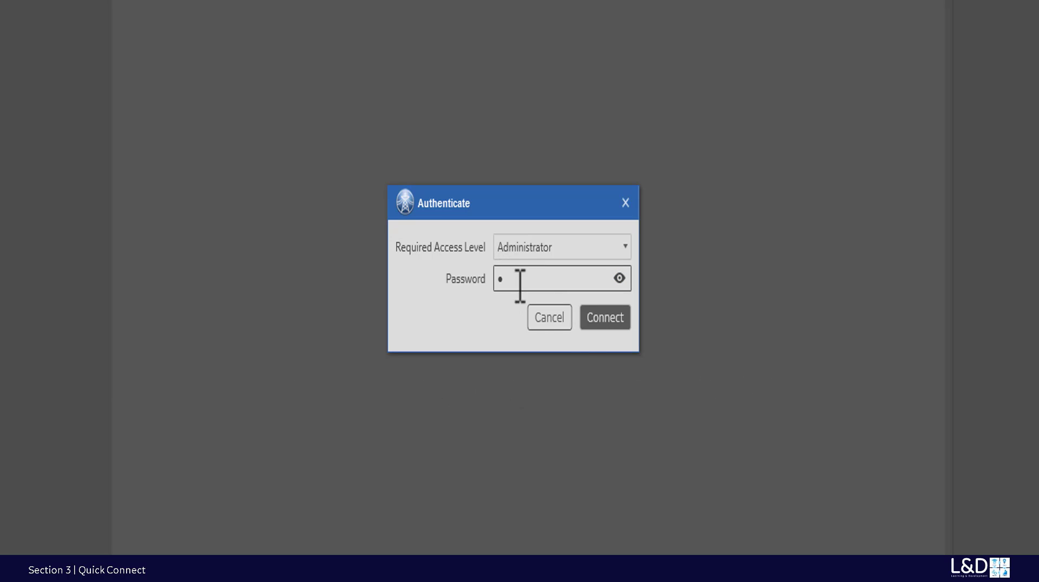
{"action": "left_click", "coordinate": [604, 319]}
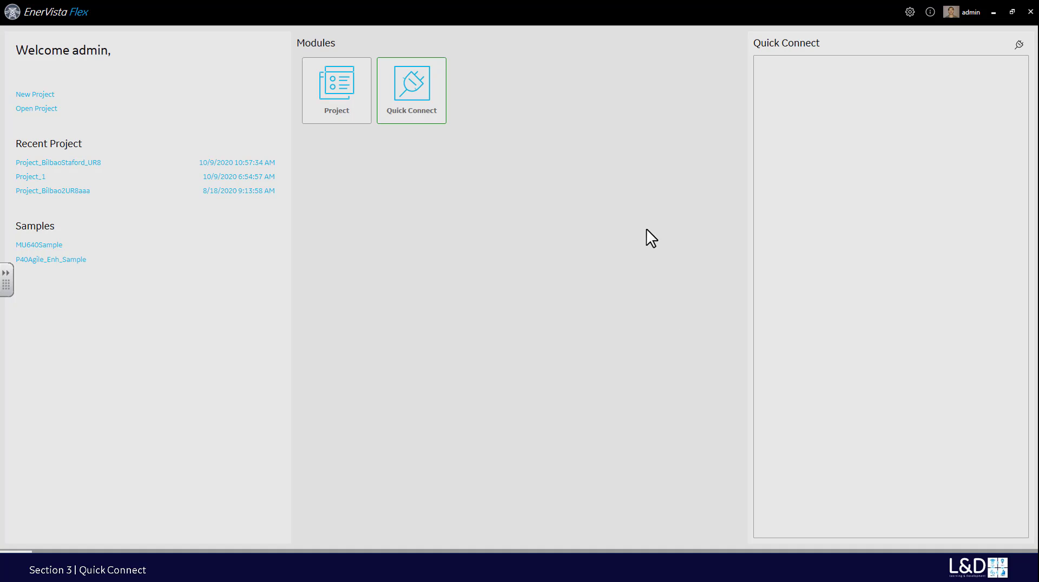
- Quick-connect the USB relay after reading its model number, listing it at 172.16.0.3, version 1.00
{"action": "left_click", "coordinate": [427, 100]}
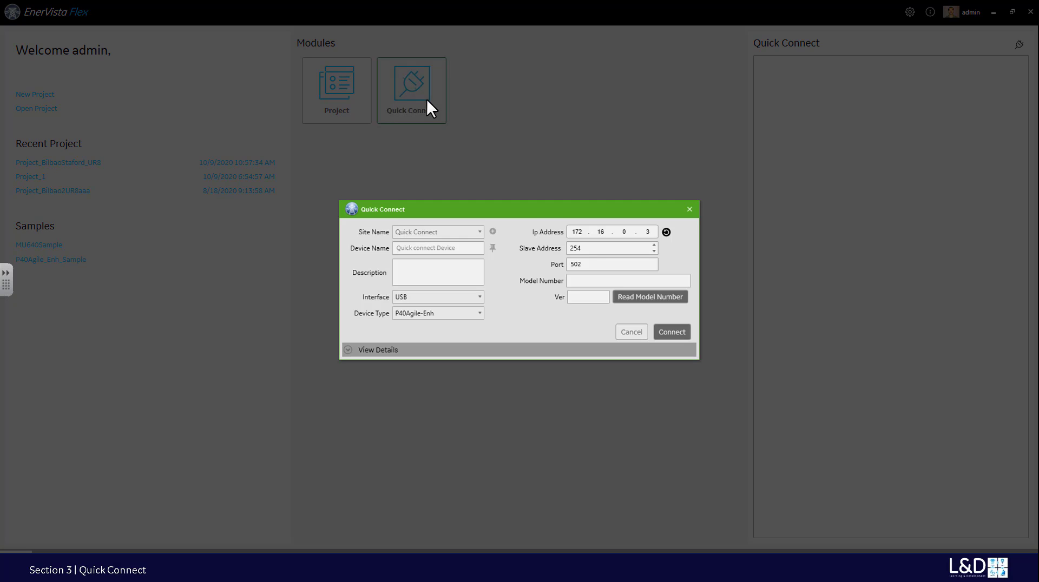
{"action": "left_click", "coordinate": [635, 297]}
{"action": "left_click", "coordinate": [670, 327]}
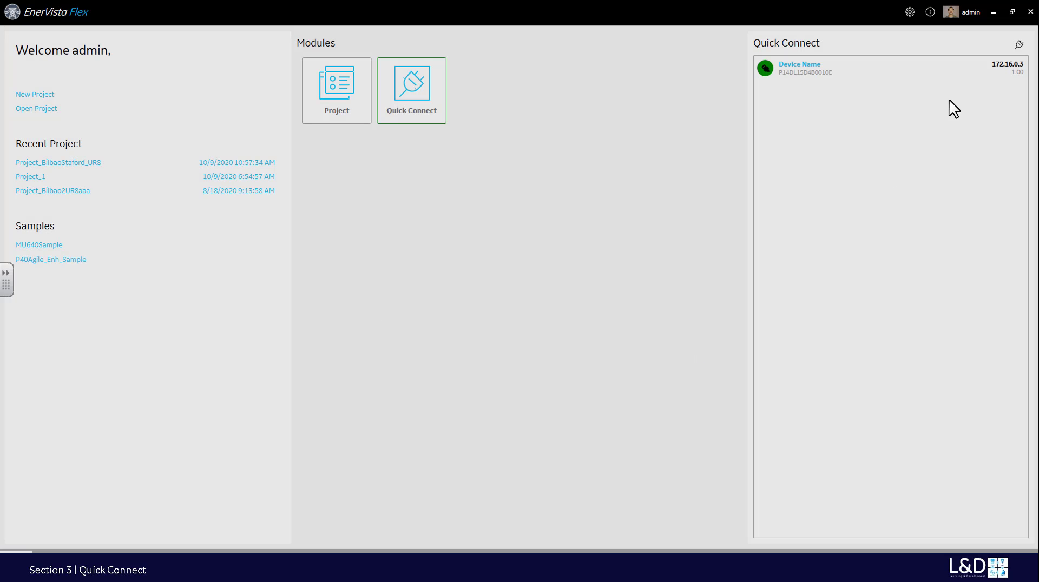
{"action": "left_click", "coordinate": [1019, 70]}
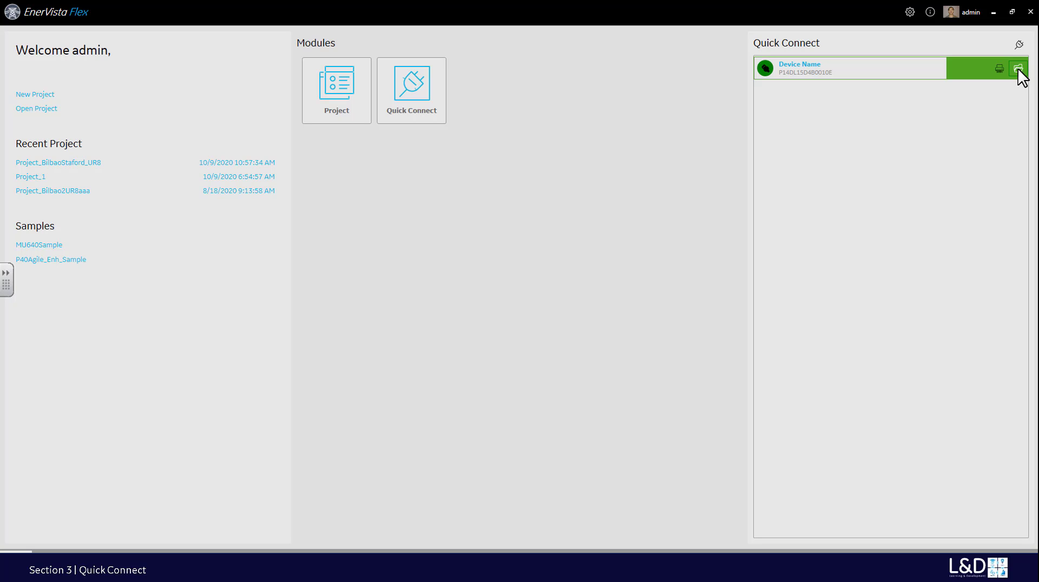
- Open authentication for the listed relay and type Administrator as the access level
{"action": "left_click", "coordinate": [1019, 69]}
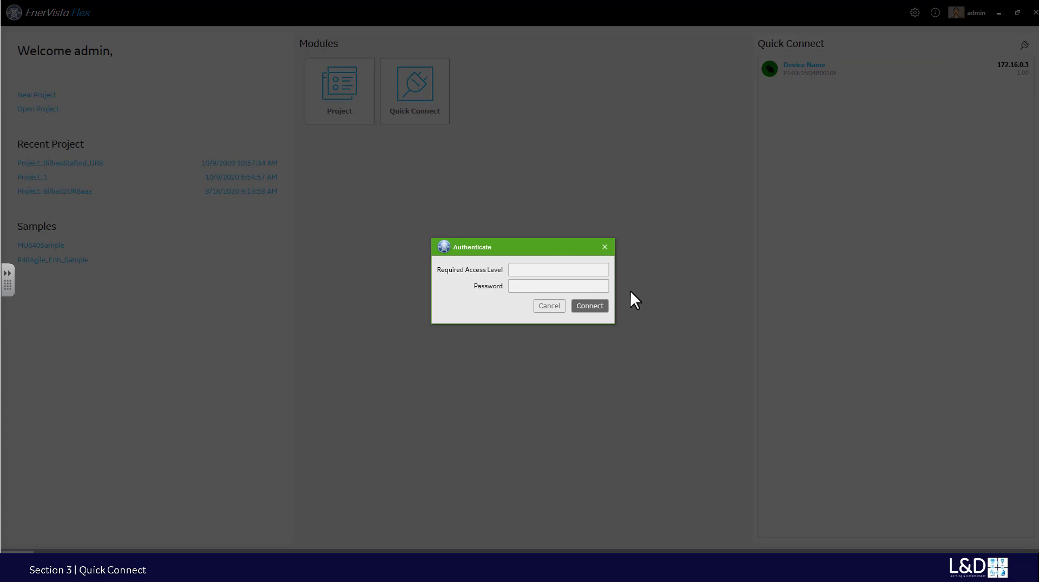
{"action": "left_click_drag", "start_coordinate": [541, 246], "coordinate": [532, 209]}
{"action": "left_click", "coordinate": [525, 233]}
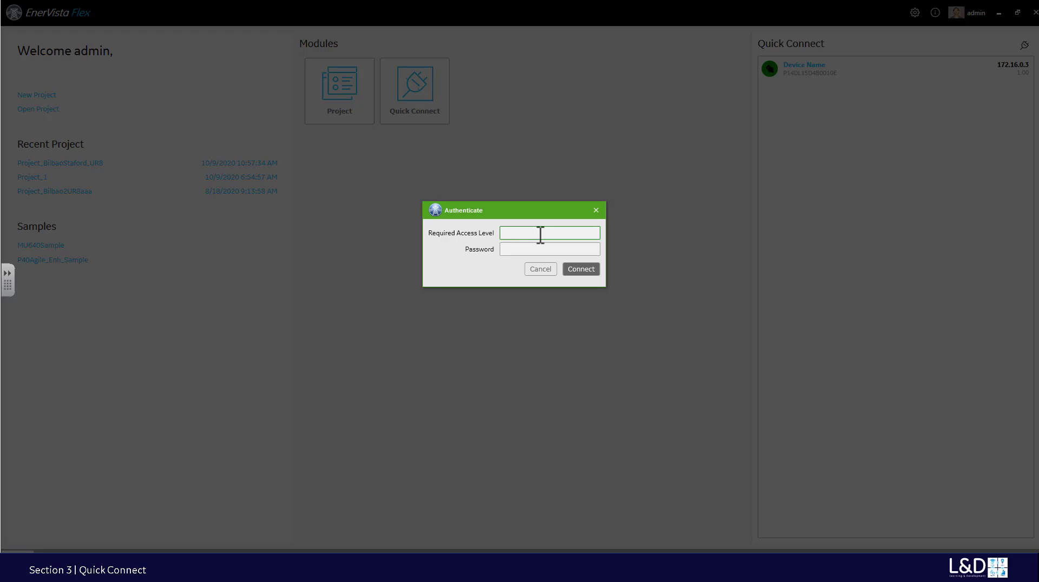
{"action": "type", "text": "Administrator"}
- Enter the relay's default password, check it, and submit to connect
{"action": "left_click", "coordinate": [526, 250]}
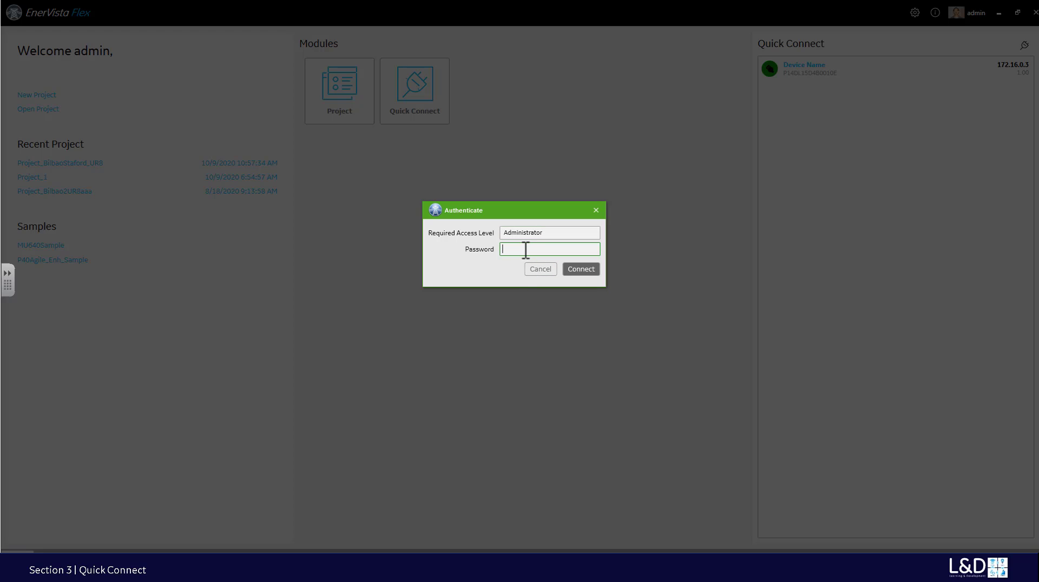
{"action": "type", "text": "C"}
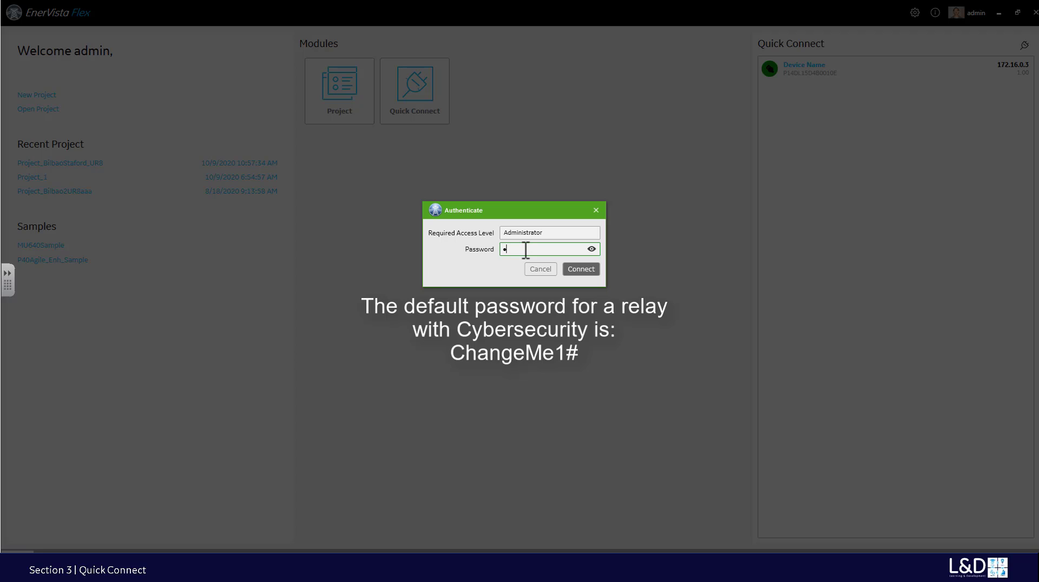
{"action": "type", "text": "hangeMe"}
{"action": "left_click", "coordinate": [592, 250]}
{"action": "left_click", "coordinate": [592, 249]}
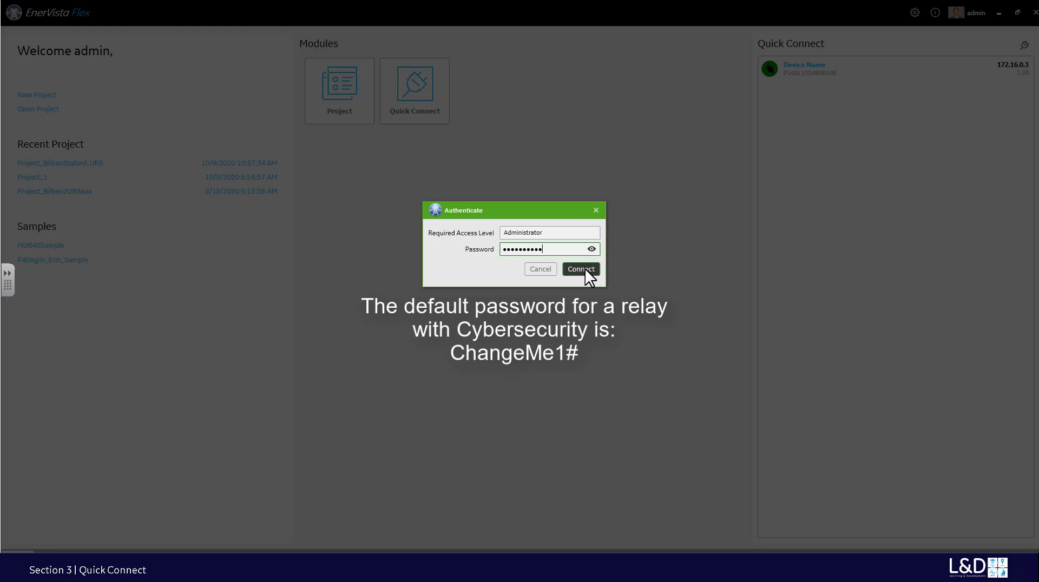
{"action": "left_click", "coordinate": [587, 271]}
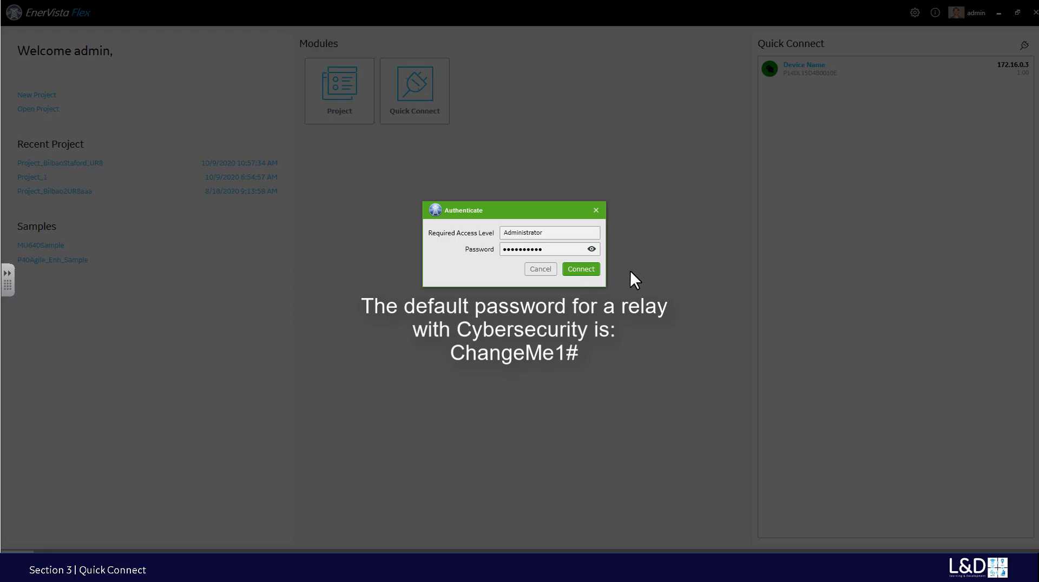
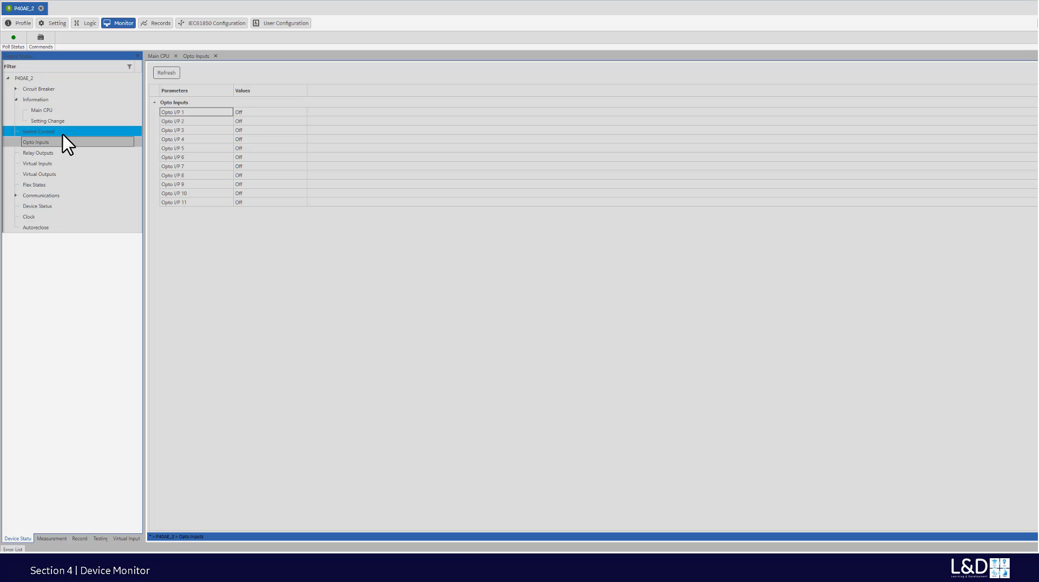
- Open the Relay Outputs, Virtual Inputs and Virtual Outputs status views from Device Status
{"action": "left_click", "coordinate": [40, 151]}
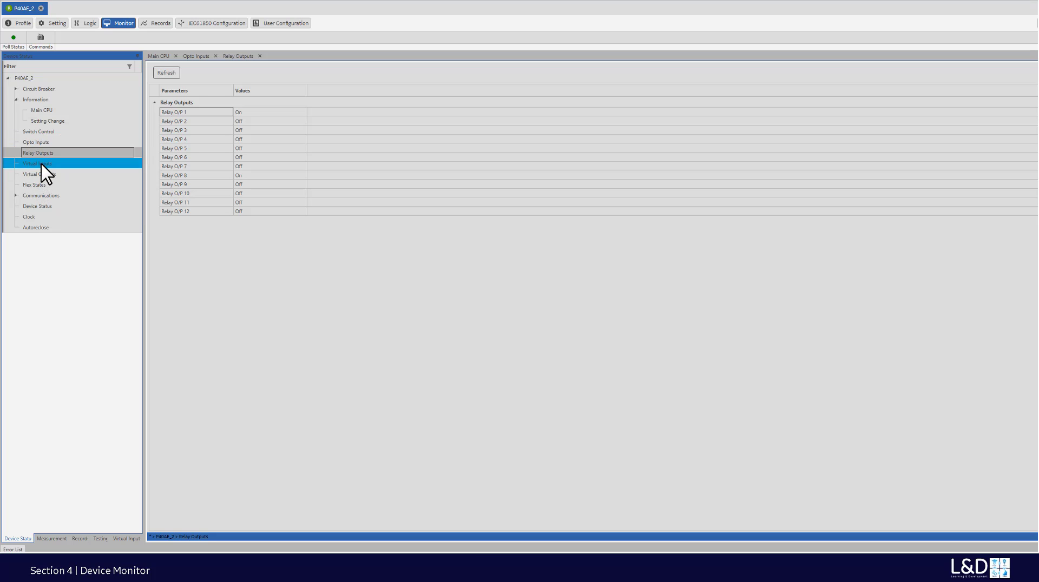
{"action": "left_click", "coordinate": [41, 164]}
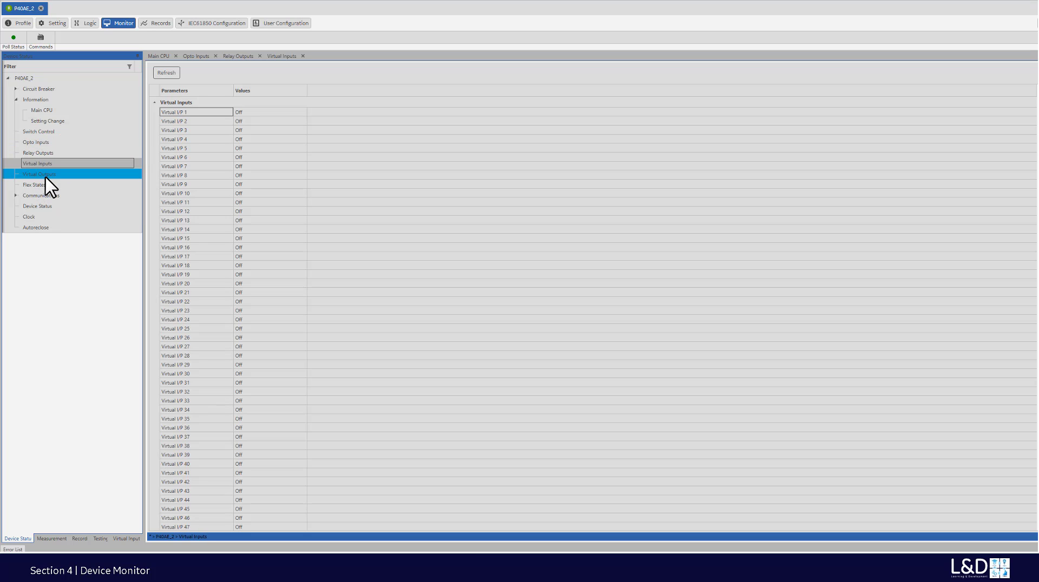
{"action": "left_click", "coordinate": [47, 174]}
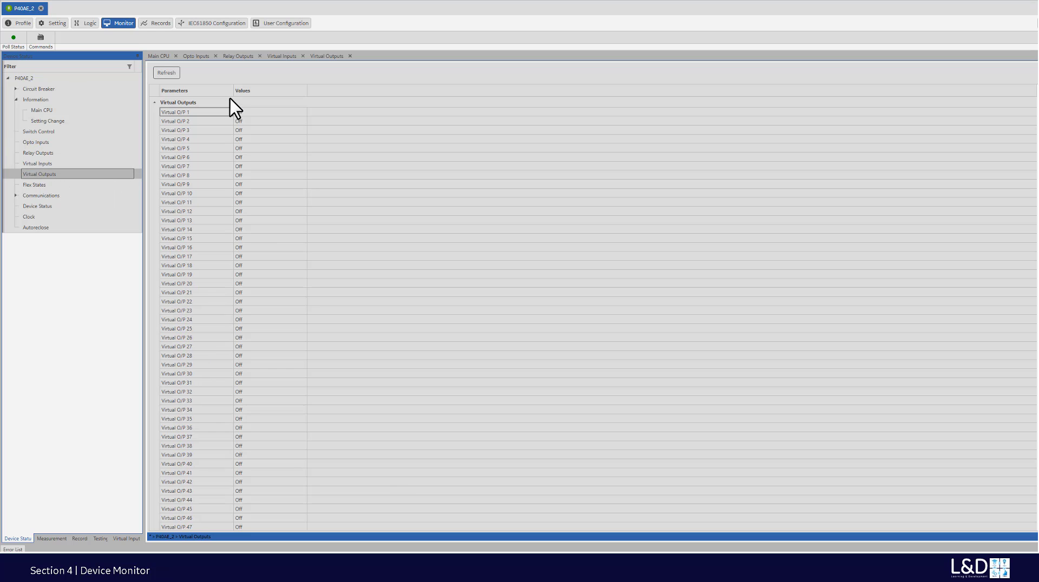
- Cycle through the Virtual Inputs, Relay Outputs and Opto Inputs tabs, then detach Virtual Outputs
{"action": "left_click", "coordinate": [282, 56]}
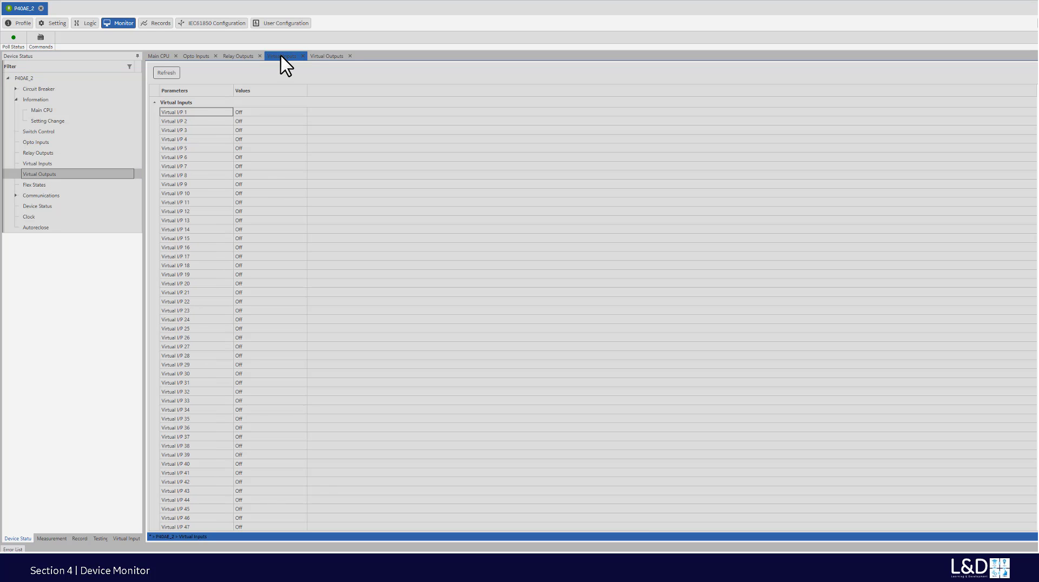
{"action": "left_click", "coordinate": [243, 56]}
{"action": "left_click", "coordinate": [197, 56]}
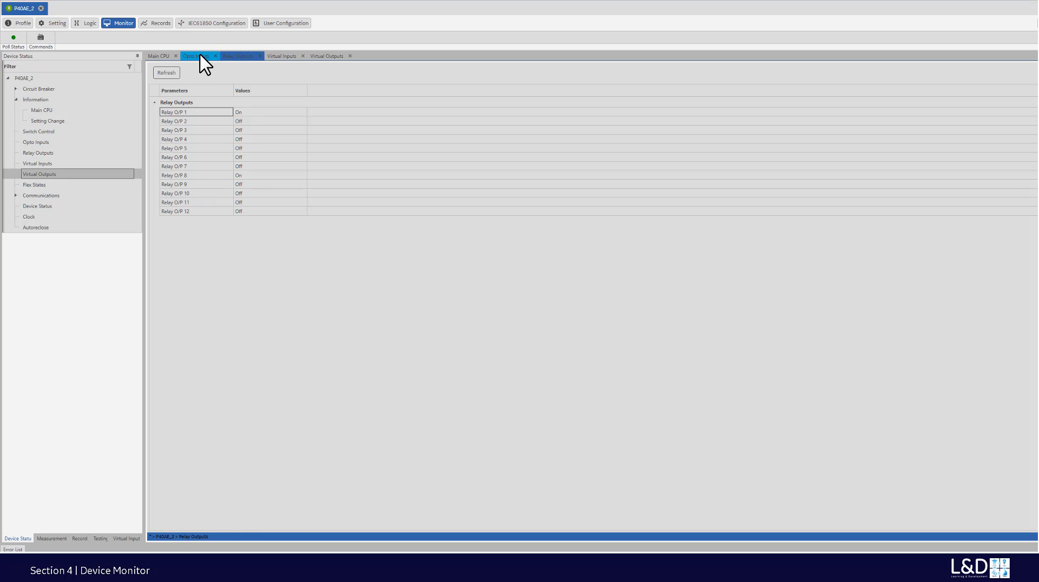
{"action": "left_click", "coordinate": [293, 57]}
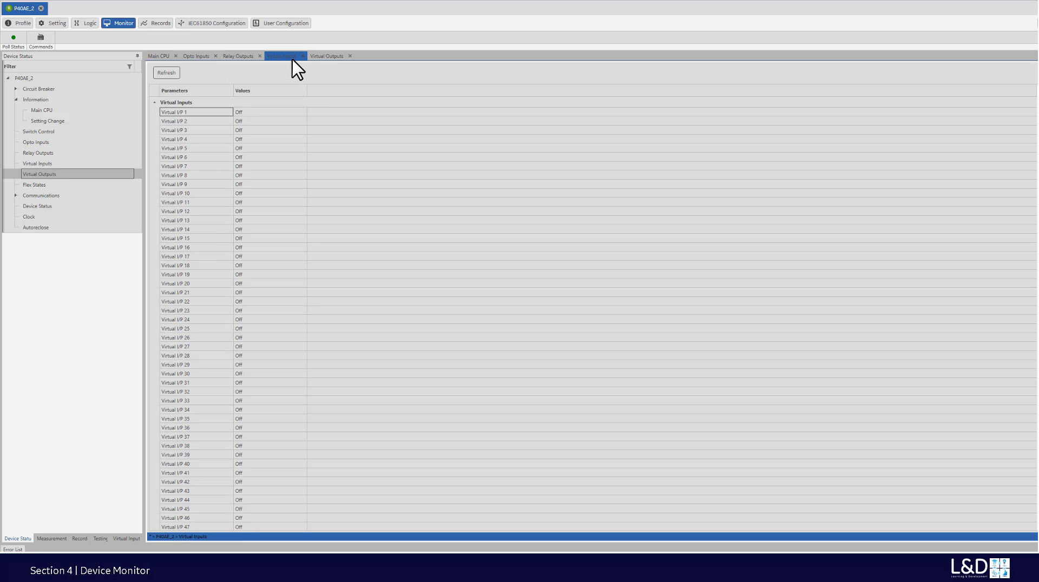
{"action": "left_click", "coordinate": [326, 56]}
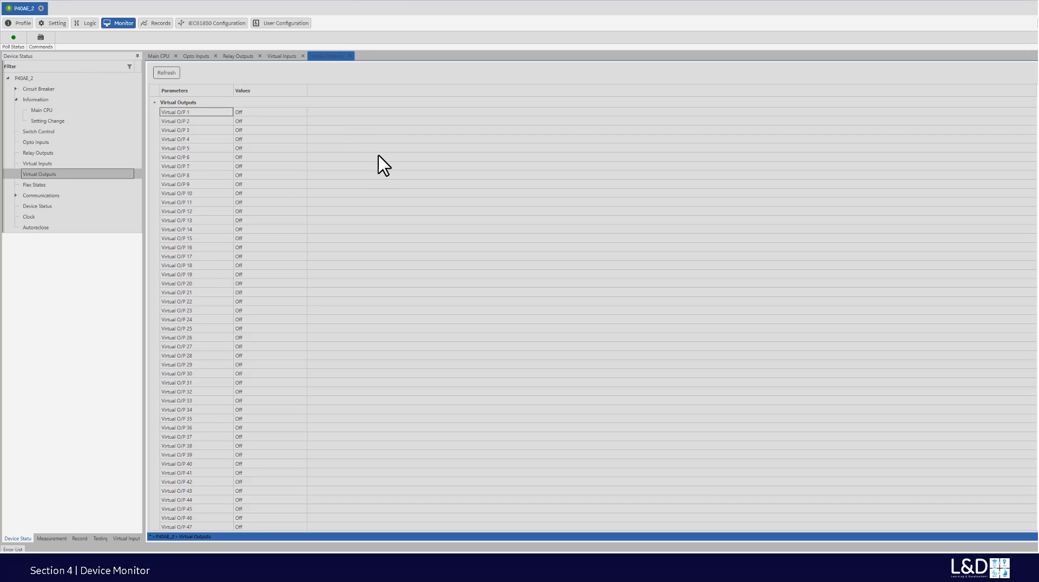
{"action": "left_click", "coordinate": [351, 56]}
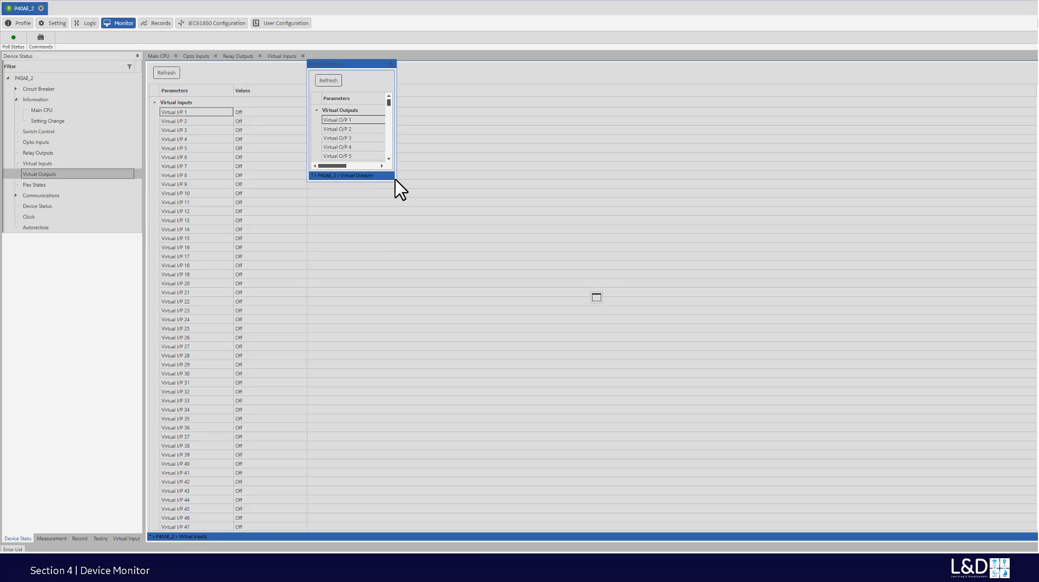
- Move the floating Virtual Outputs window mid-workspace and enlarge it to show O/P 1–17
{"action": "left_click_drag", "start_coordinate": [396, 181], "coordinate": [388, 181]}
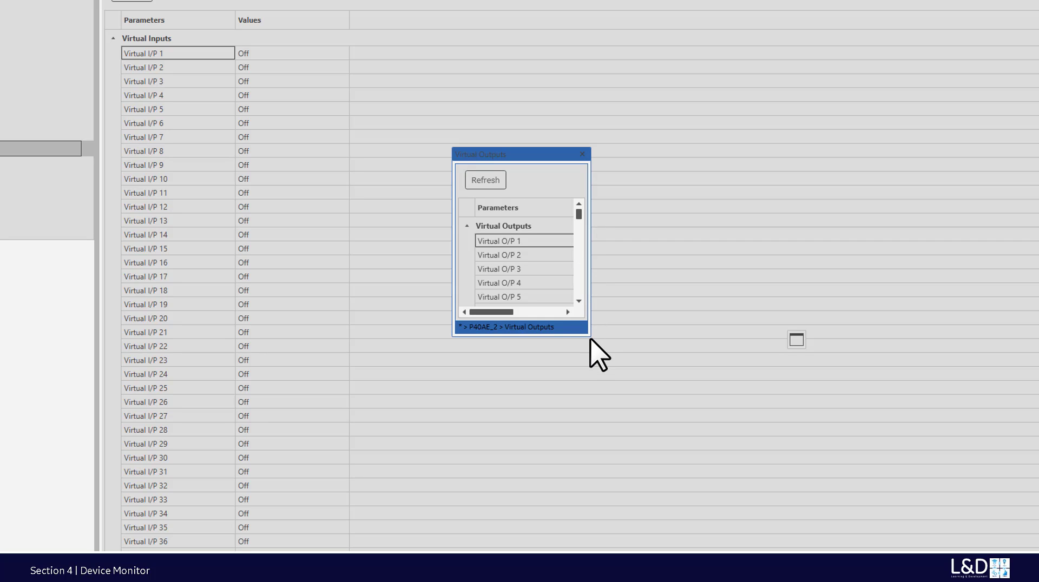
{"action": "left_click_drag", "start_coordinate": [592, 337], "coordinate": [575, 274]}
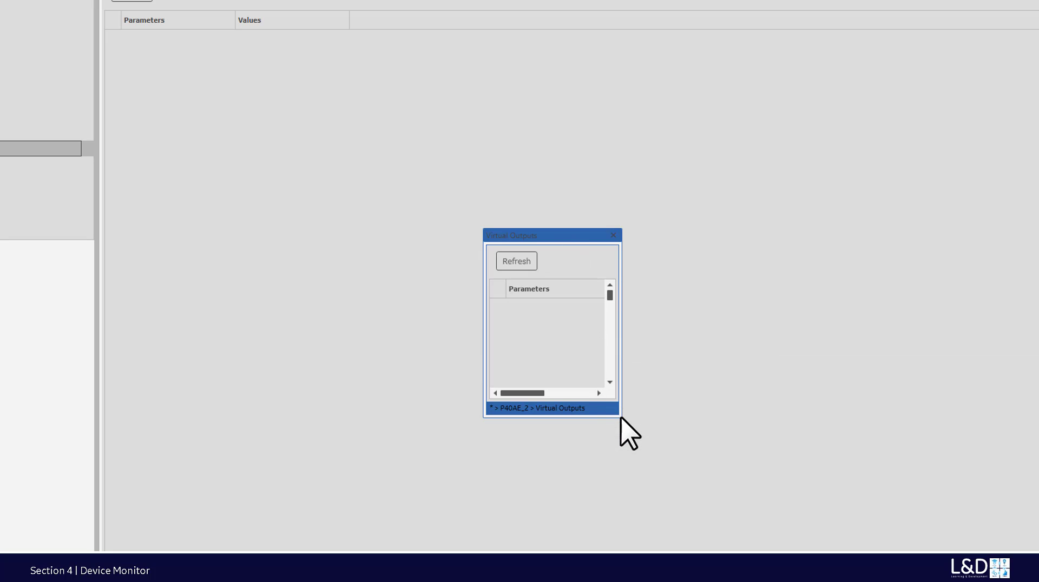
{"action": "left_click_drag", "start_coordinate": [622, 416], "coordinate": [725, 486]}
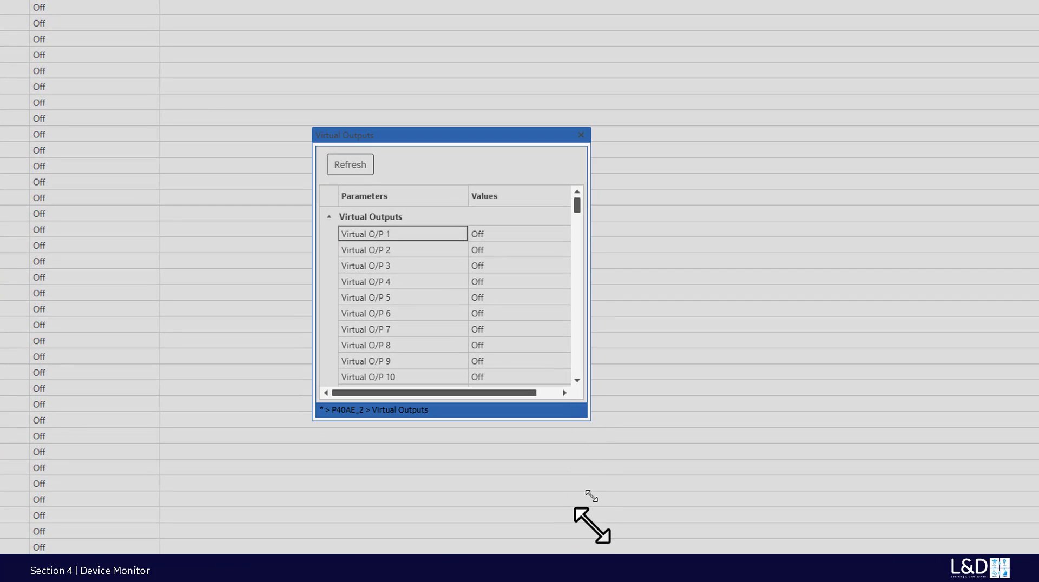
{"action": "left_click_drag", "start_coordinate": [592, 536], "coordinate": [592, 536]}
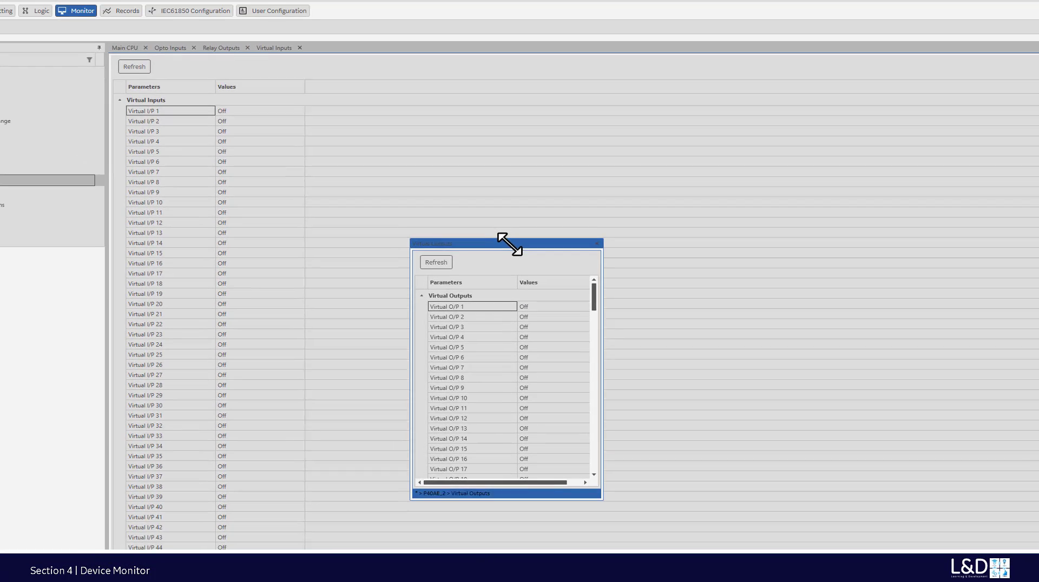
- Float Virtual Inputs left of Virtual Outputs, widening and lengthening it to show its values
{"action": "left_click", "coordinate": [280, 55]}
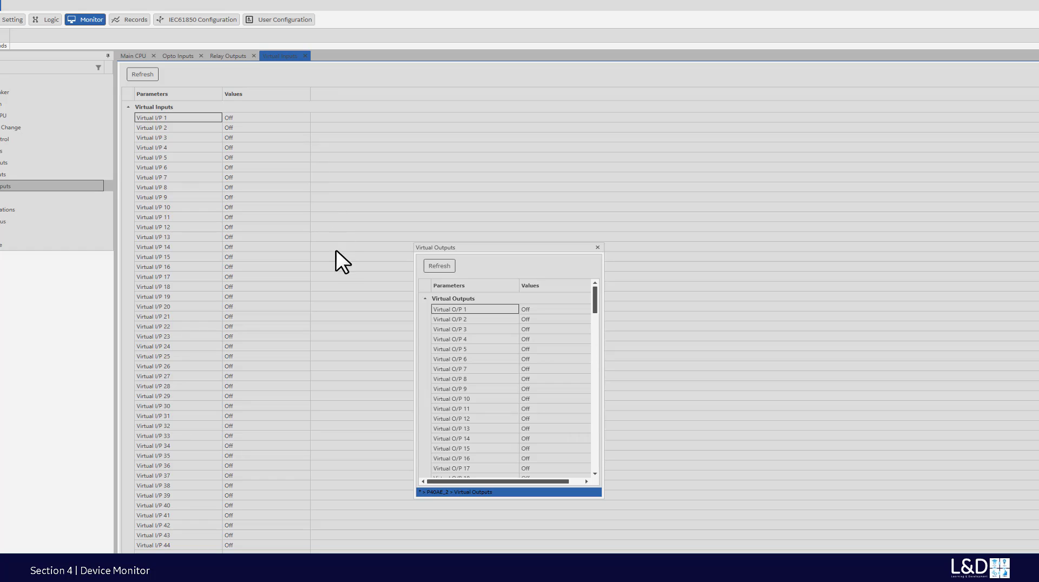
{"action": "left_click_drag", "start_coordinate": [336, 259], "coordinate": [352, 243]}
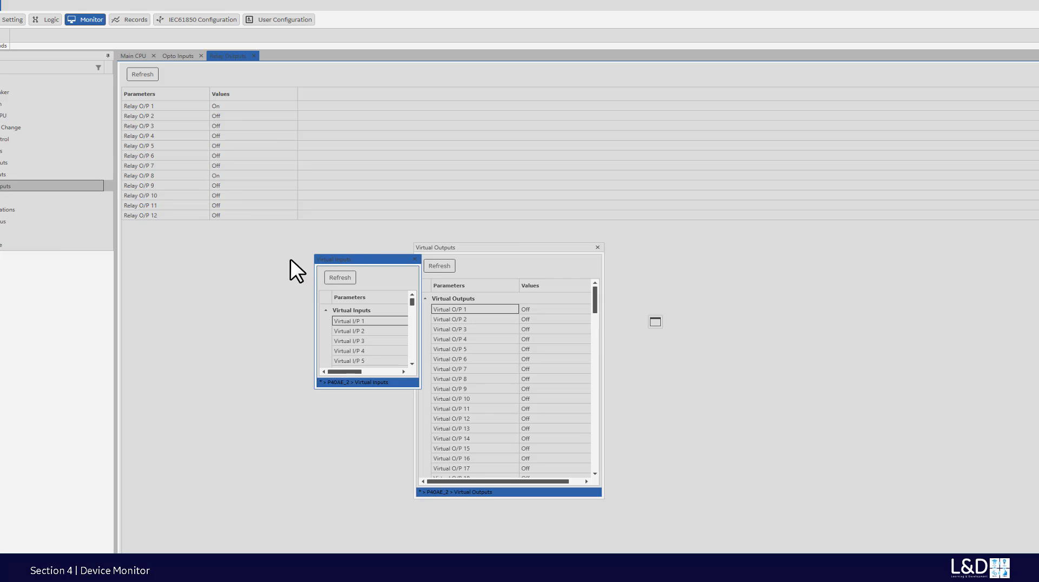
{"action": "left_click_drag", "start_coordinate": [196, 260], "coordinate": [192, 259]}
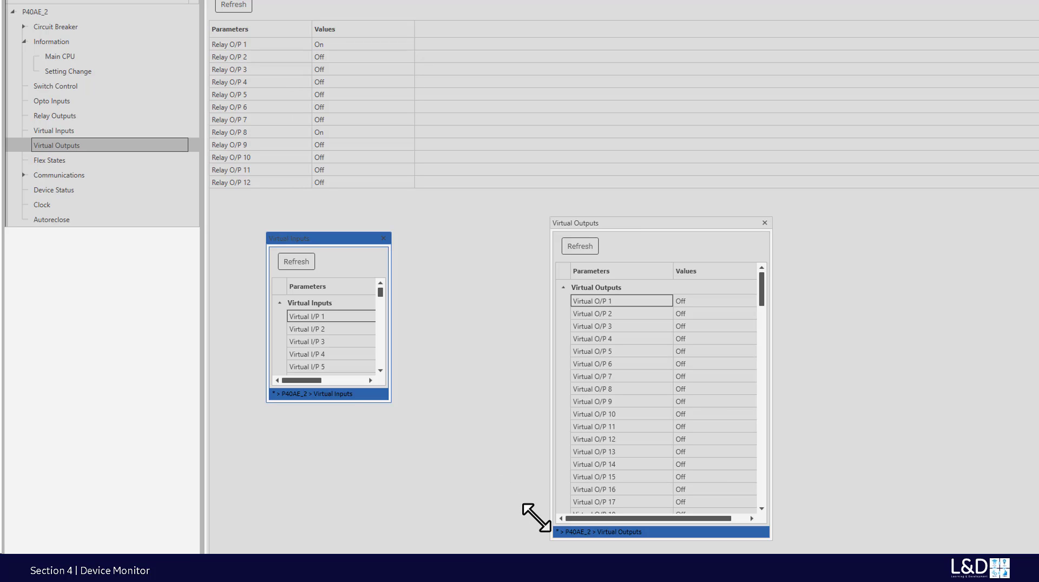
{"action": "left_click_drag", "start_coordinate": [391, 403], "coordinate": [537, 518]}
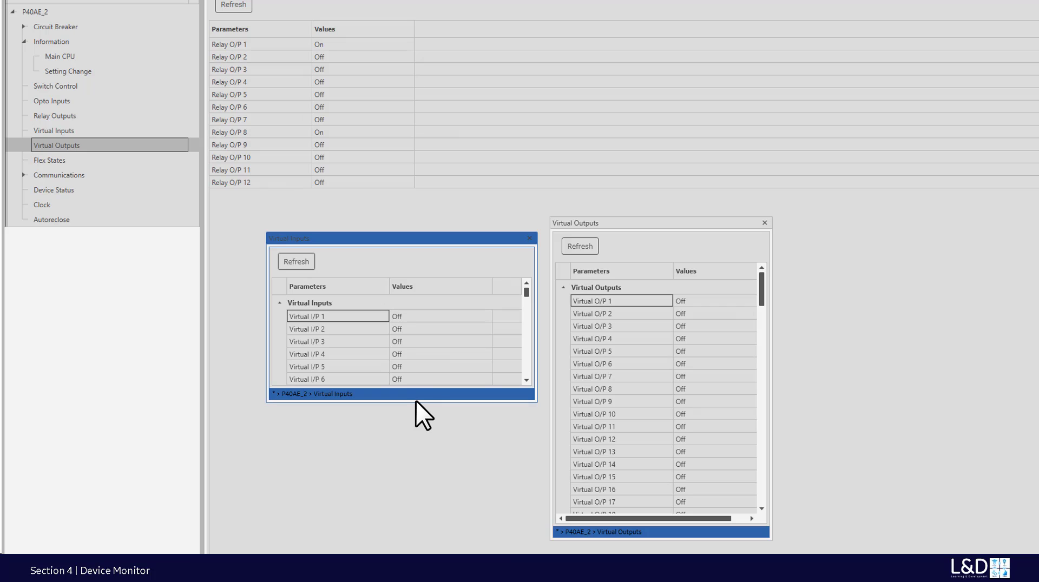
{"action": "left_click_drag", "start_coordinate": [417, 402], "coordinate": [436, 532]}
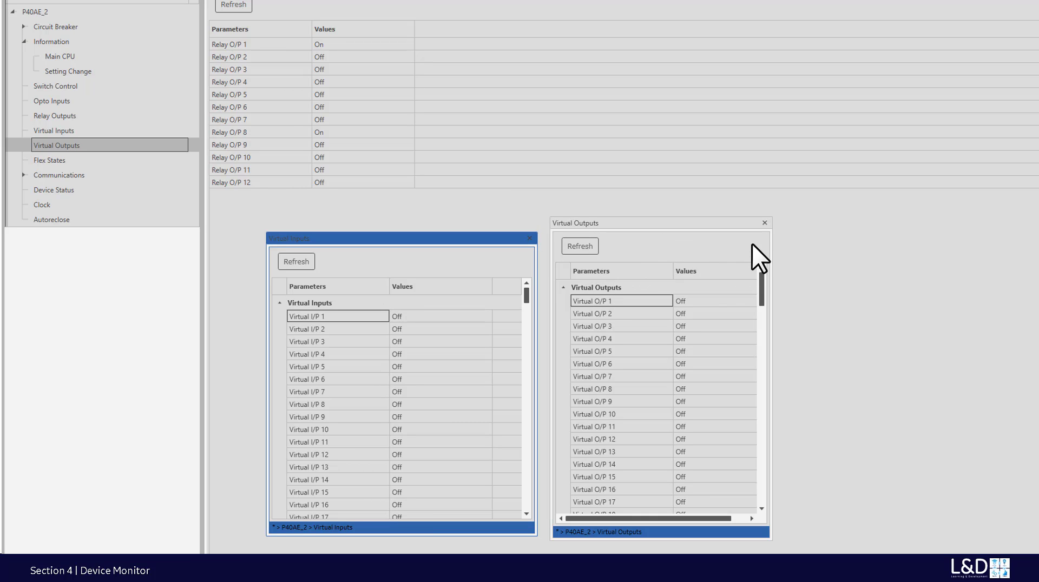
- Close both the Virtual Outputs and Virtual Inputs floating windows
{"action": "left_click", "coordinate": [764, 222]}
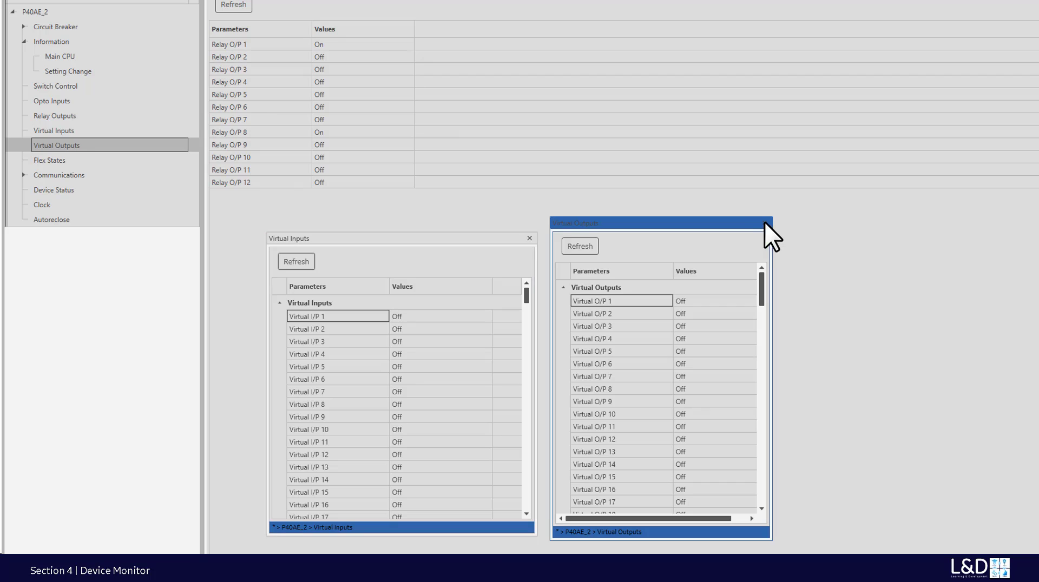
{"action": "left_click", "coordinate": [530, 237]}
{"action": "left_click", "coordinate": [530, 238]}
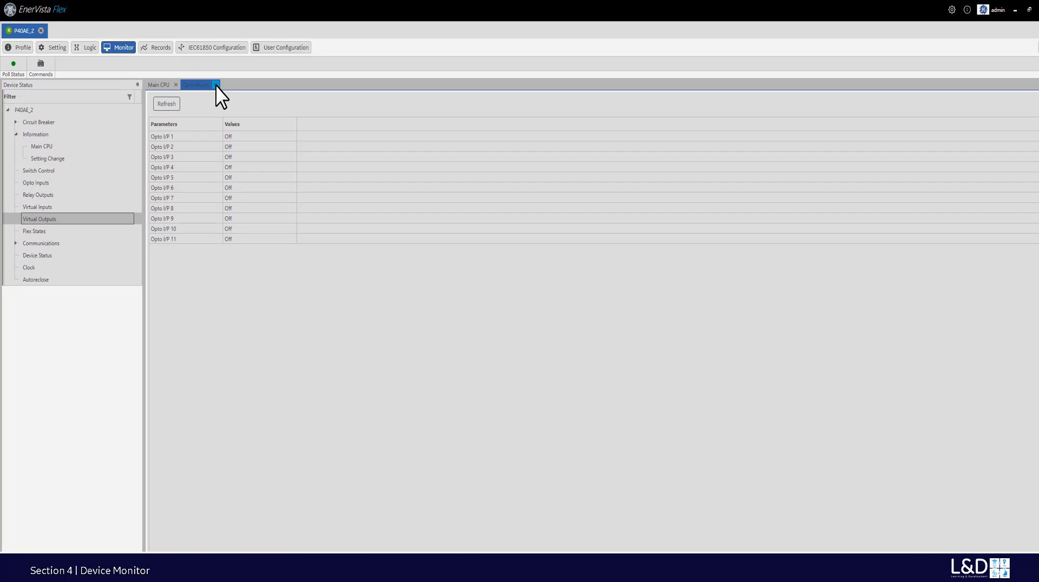
- Close the Opto Inputs and Main CPU views and open CT1 Bank-B and Phase VT1 Bank-A measurements
{"action": "left_click", "coordinate": [216, 85]}
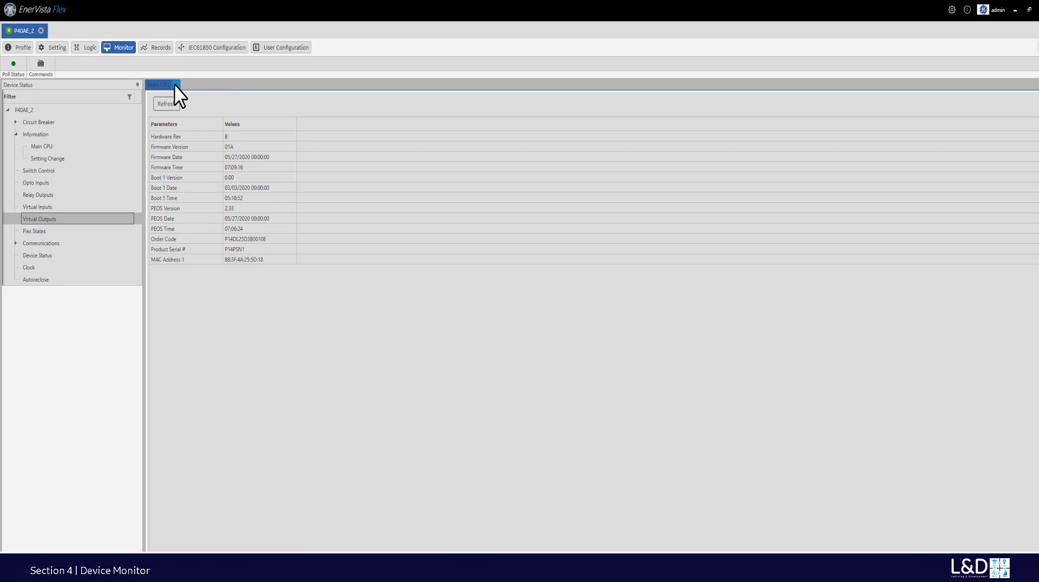
{"action": "left_click", "coordinate": [175, 85]}
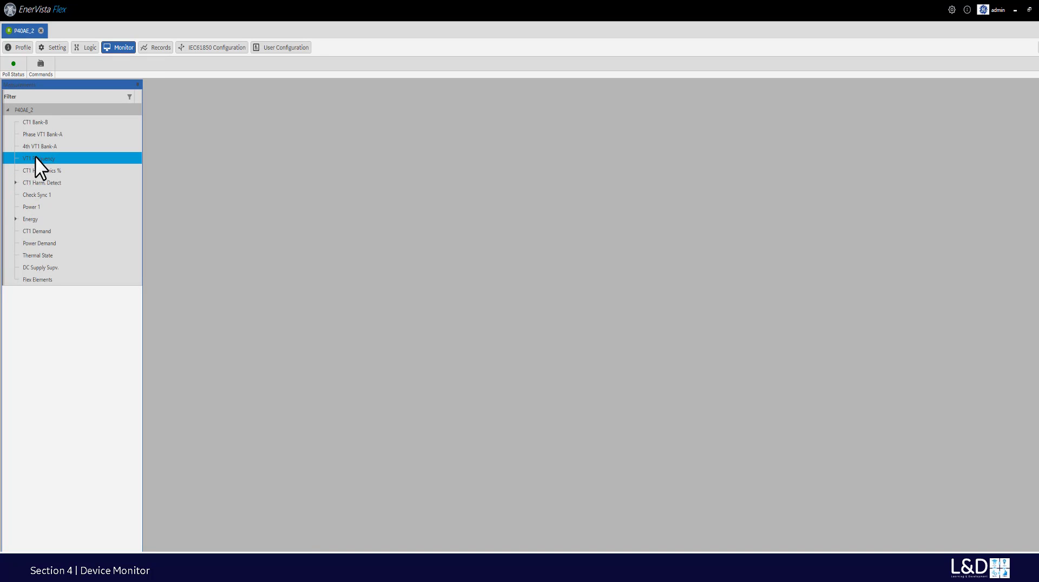
{"action": "left_click", "coordinate": [33, 121]}
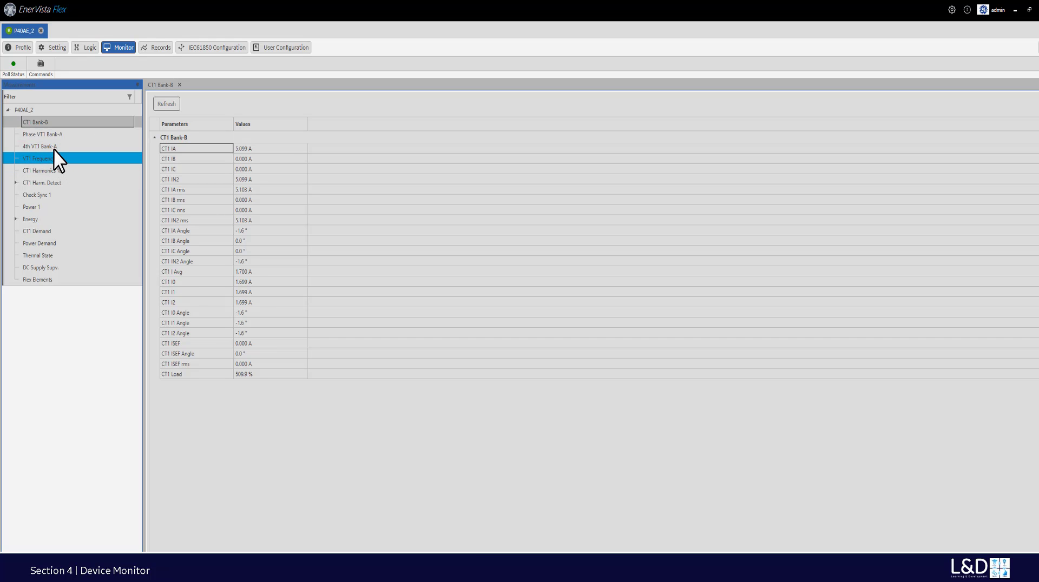
{"action": "left_click", "coordinate": [53, 135]}
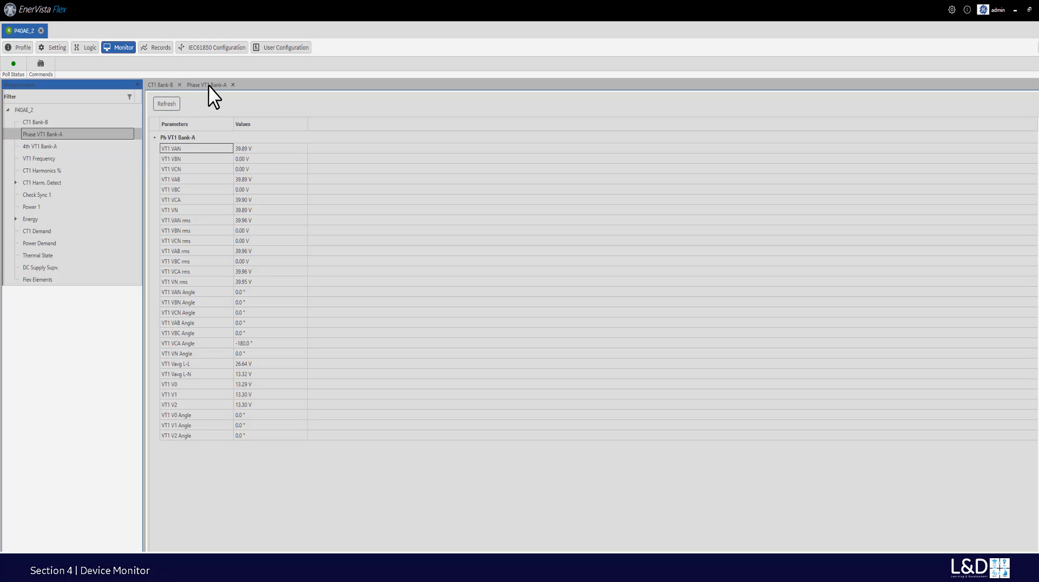
- Float Phase VT1 Bank-A and CT1 Bank-B side by side, enlarging both to show readings
{"action": "left_click_drag", "start_coordinate": [209, 85], "coordinate": [334, 151]}
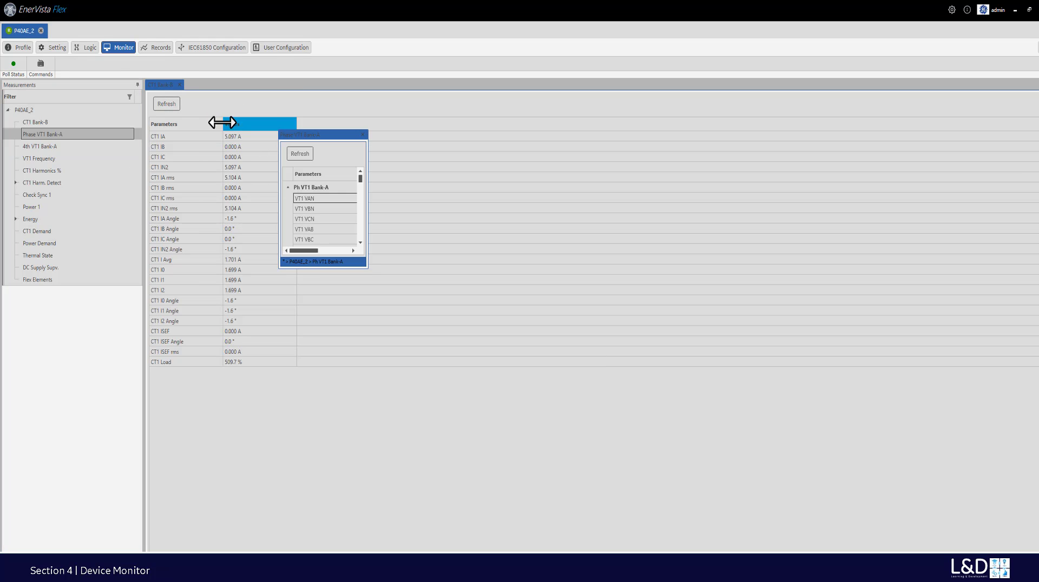
{"action": "left_click_drag", "start_coordinate": [161, 89], "coordinate": [423, 171]}
{"action": "left_click_drag", "start_coordinate": [327, 136], "coordinate": [295, 138]}
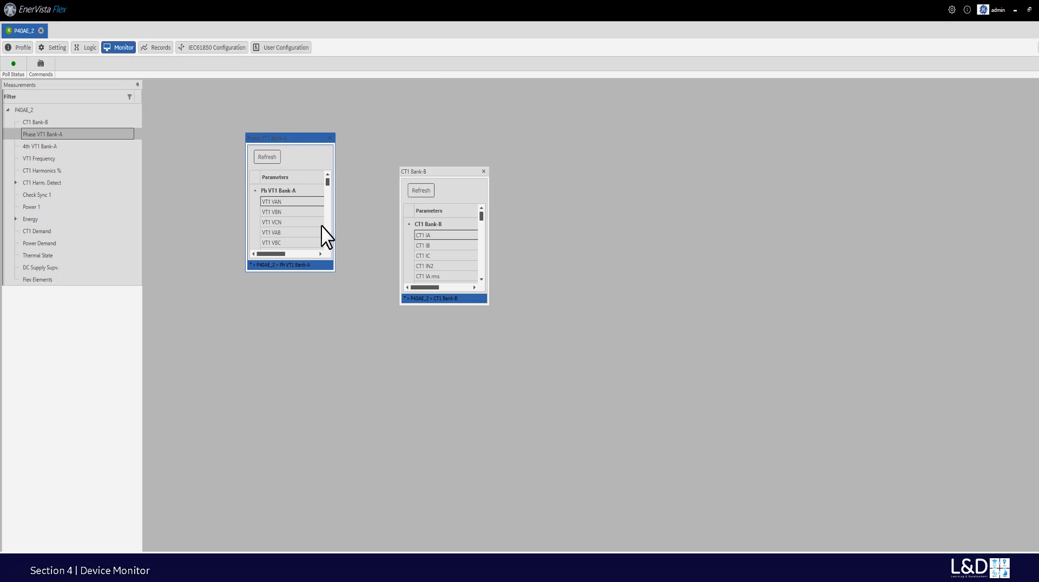
{"action": "left_click_drag", "start_coordinate": [335, 273], "coordinate": [400, 402]}
{"action": "left_click_drag", "start_coordinate": [445, 170], "coordinate": [454, 142]}
{"action": "left_click_drag", "start_coordinate": [497, 274], "coordinate": [496, 275]}
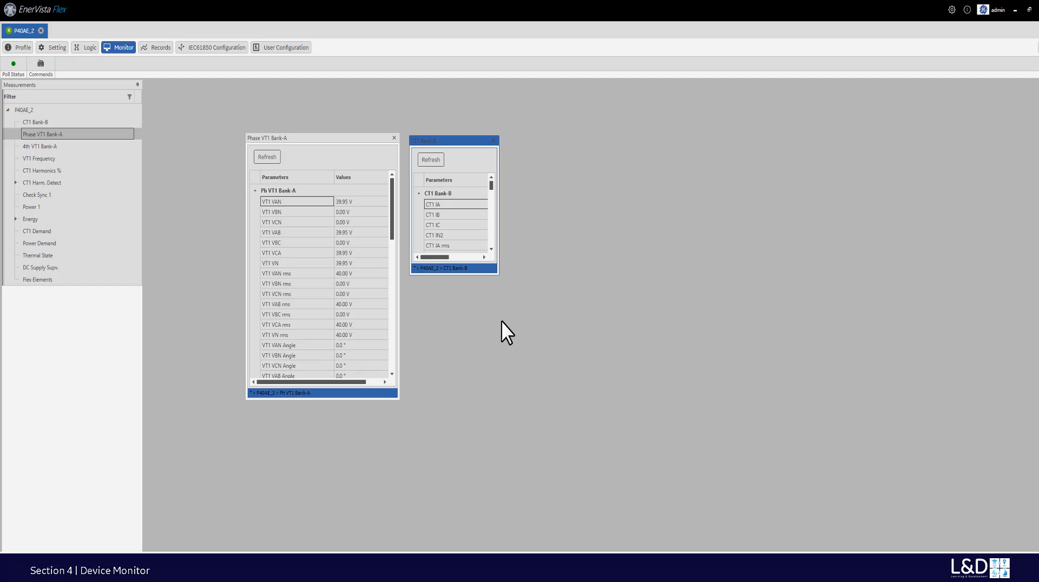
{"action": "left_click_drag", "start_coordinate": [499, 274], "coordinate": [564, 371]}
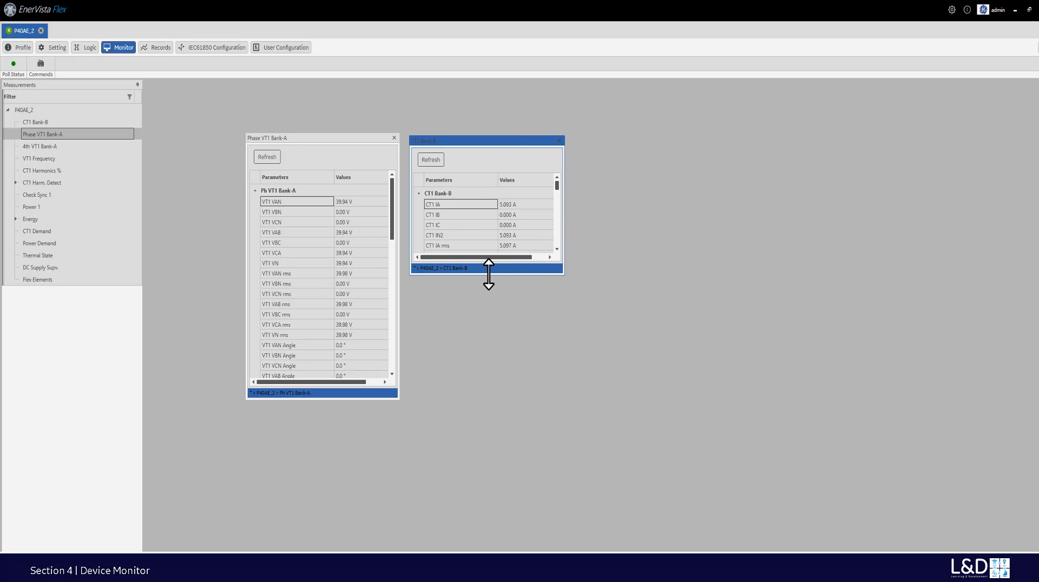
{"action": "left_click_drag", "start_coordinate": [489, 275], "coordinate": [490, 374]}
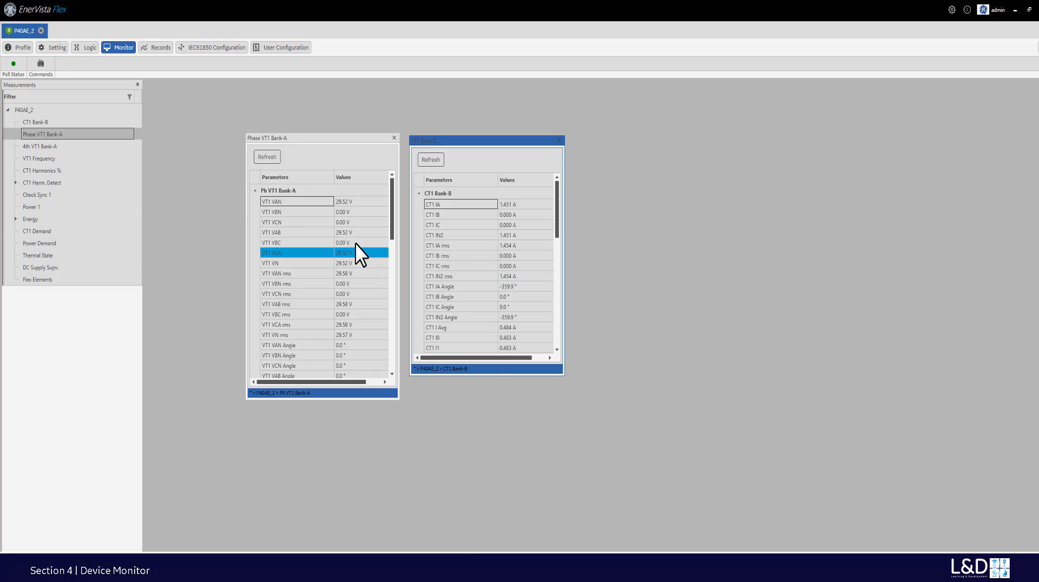
{"action": "left_click", "coordinate": [560, 138]}
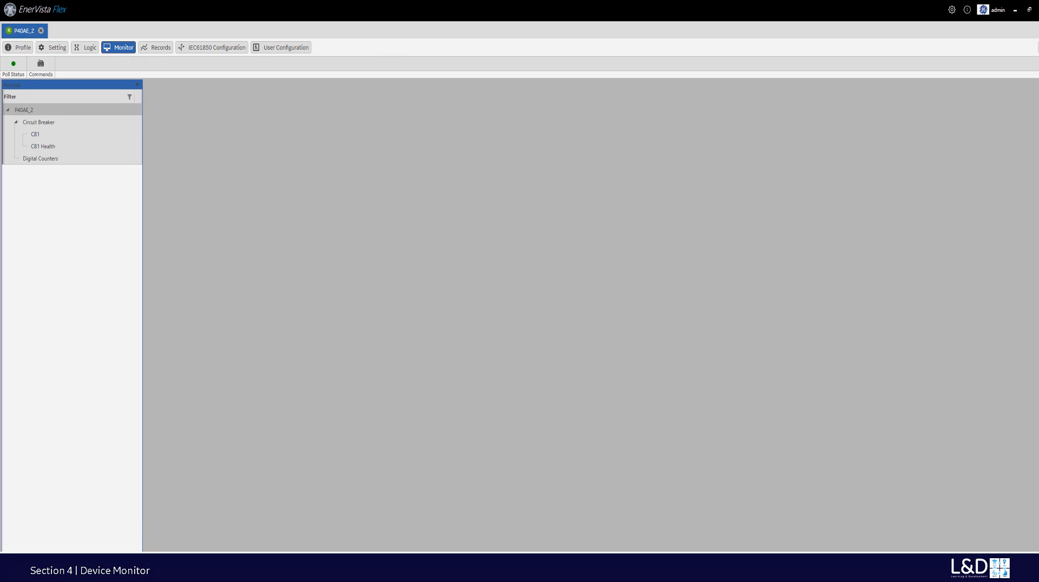
{"action": "left_click", "coordinate": [43, 122]}
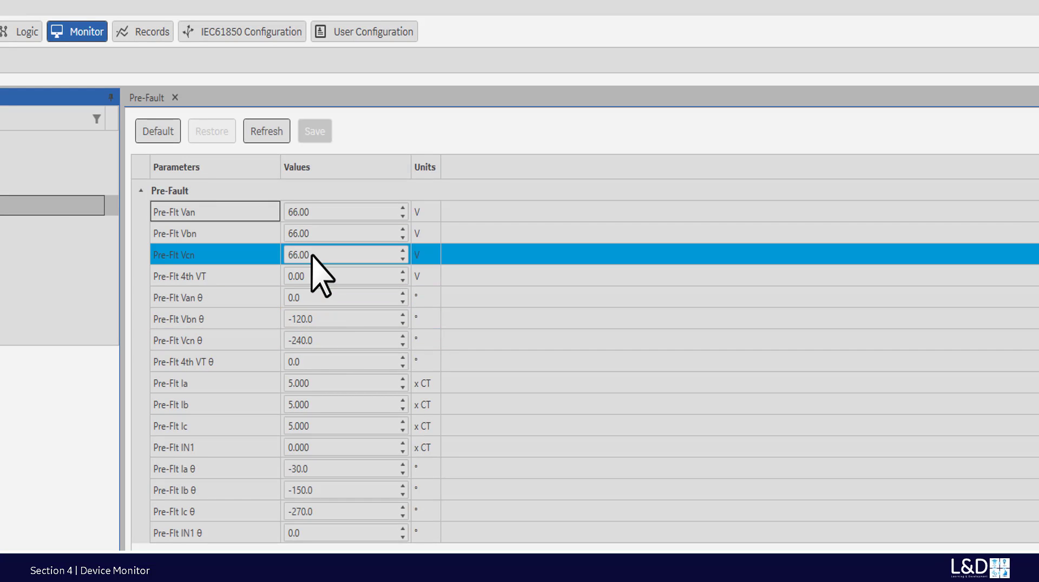
{"action": "left_click", "coordinate": [329, 333]}
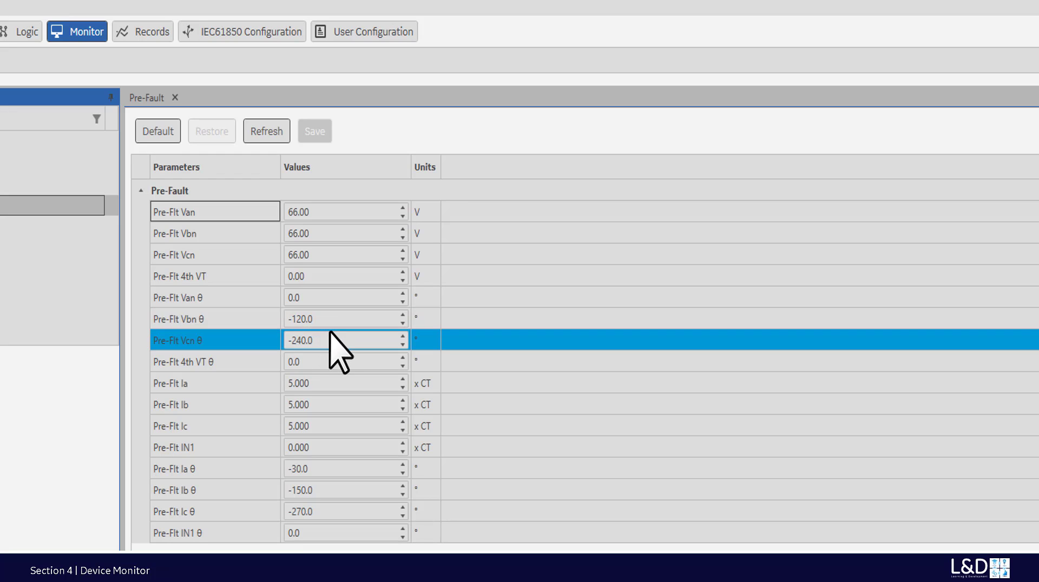
{"action": "left_click", "coordinate": [327, 322]}
{"action": "left_click", "coordinate": [326, 340]}
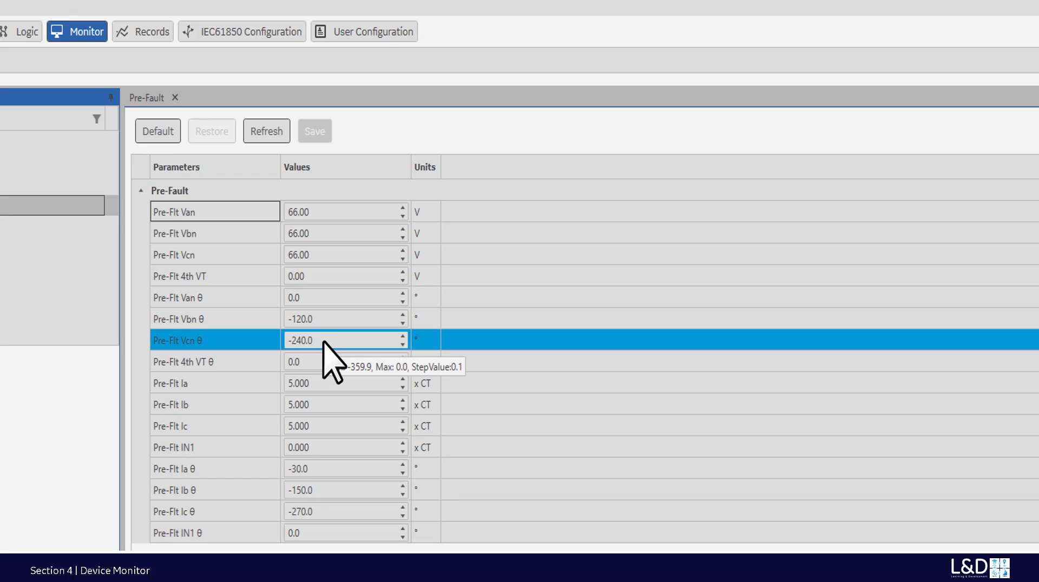
{"action": "left_click", "coordinate": [324, 469]}
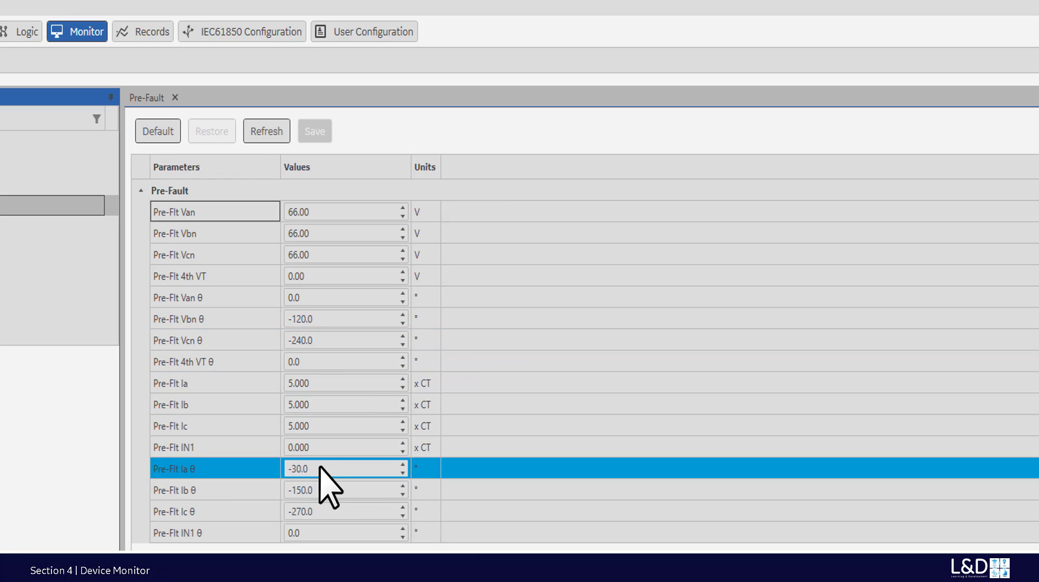
{"action": "left_click", "coordinate": [328, 448]}
{"action": "left_click", "coordinate": [334, 405]}
{"action": "left_click", "coordinate": [334, 386]}
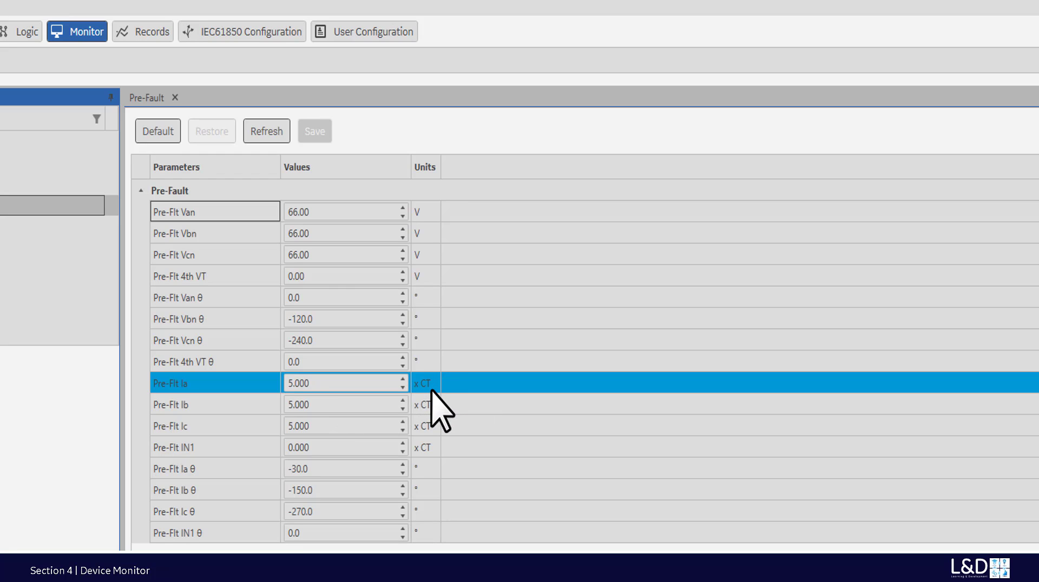
{"action": "left_click", "coordinate": [336, 448]}
{"action": "left_click", "coordinate": [332, 469]}
{"action": "left_click", "coordinate": [330, 490]}
{"action": "left_click", "coordinate": [326, 475]}
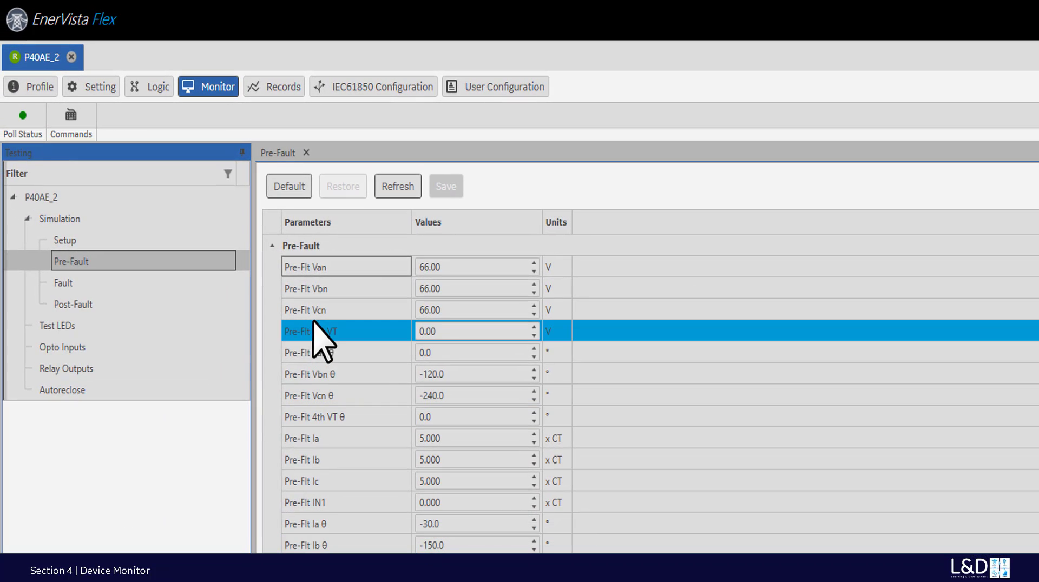
- In Simulation Setup, set Simulation State to Prefault State and save it to the device
{"action": "left_click", "coordinate": [65, 240]}
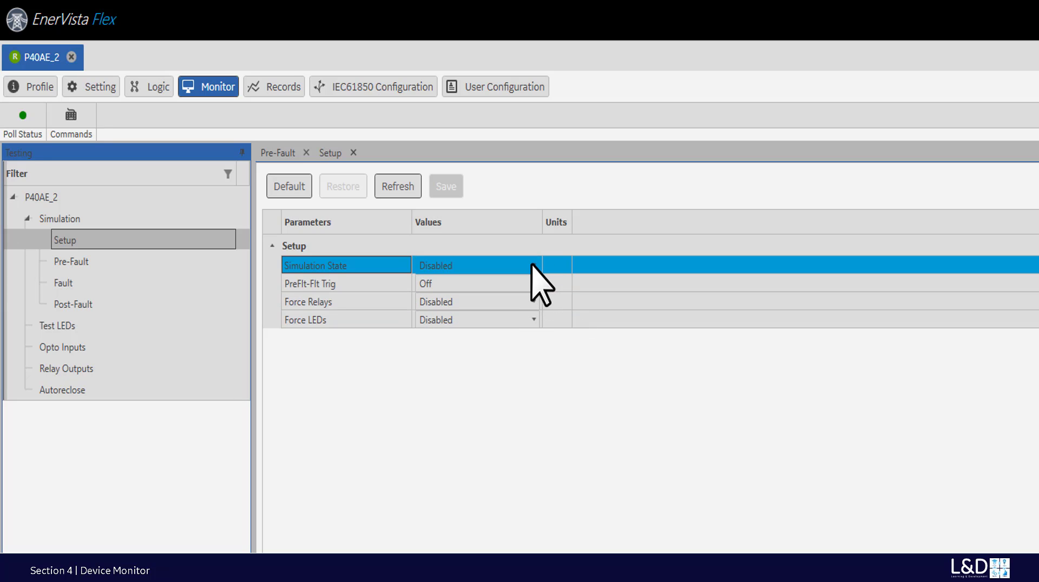
{"action": "left_click", "coordinate": [530, 267]}
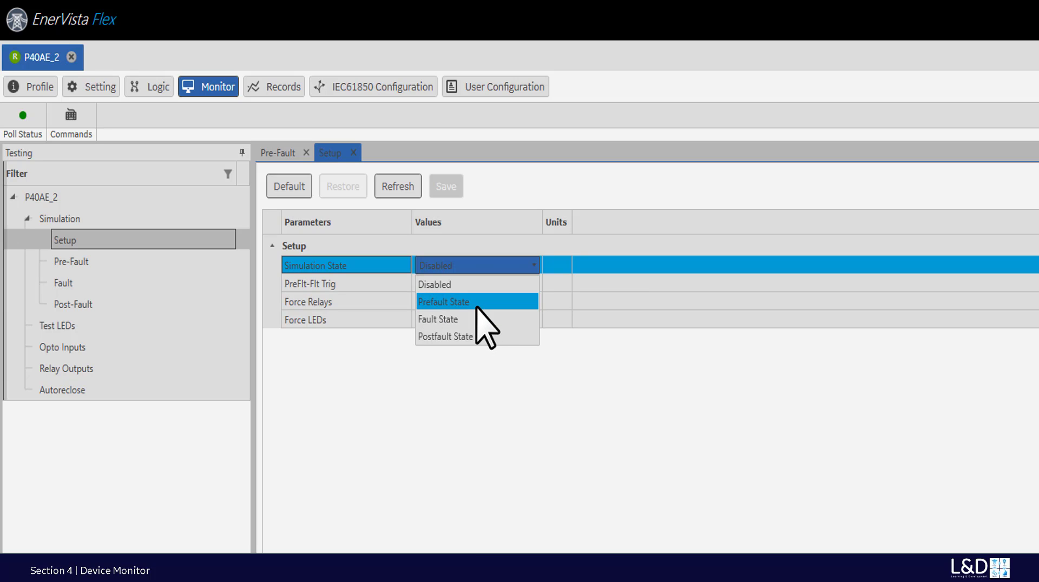
{"action": "left_click", "coordinate": [476, 302]}
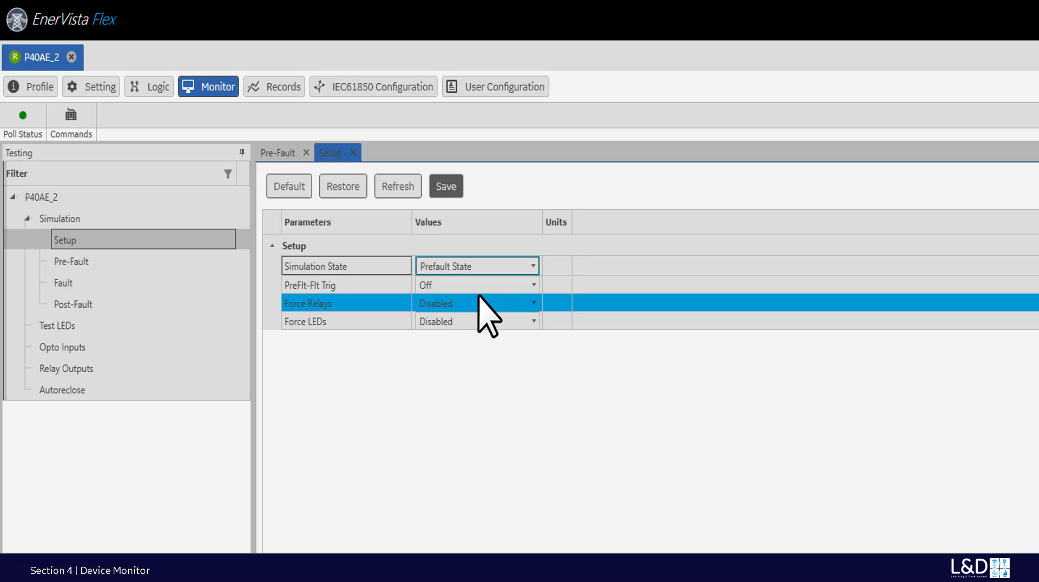
{"action": "left_click", "coordinate": [446, 190]}
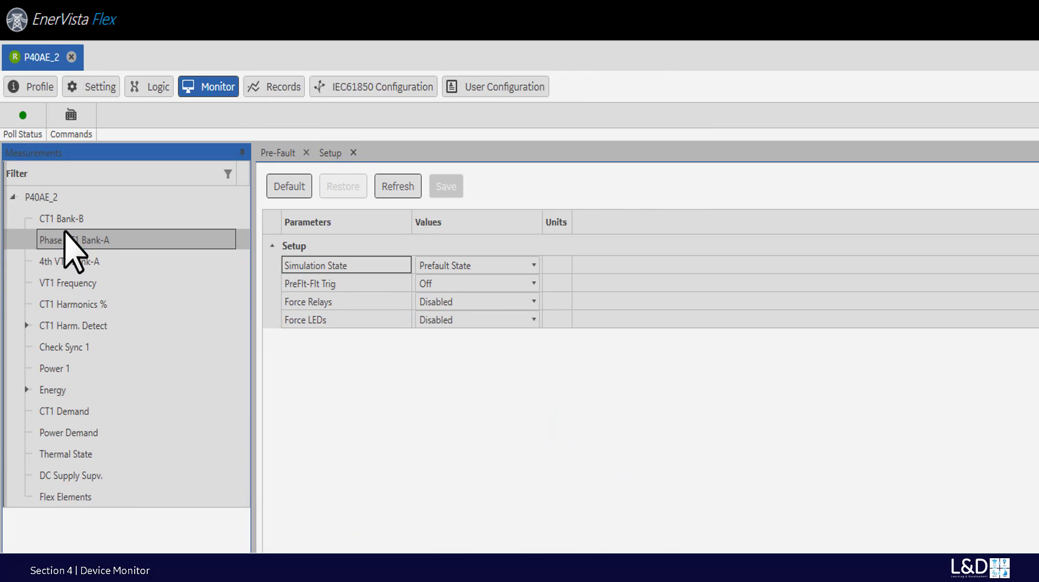
- Open the CT1 Bank-B and Phase VT1 Bank-A live readings and arrange their windows
{"action": "double_click", "coordinate": [61, 218]}
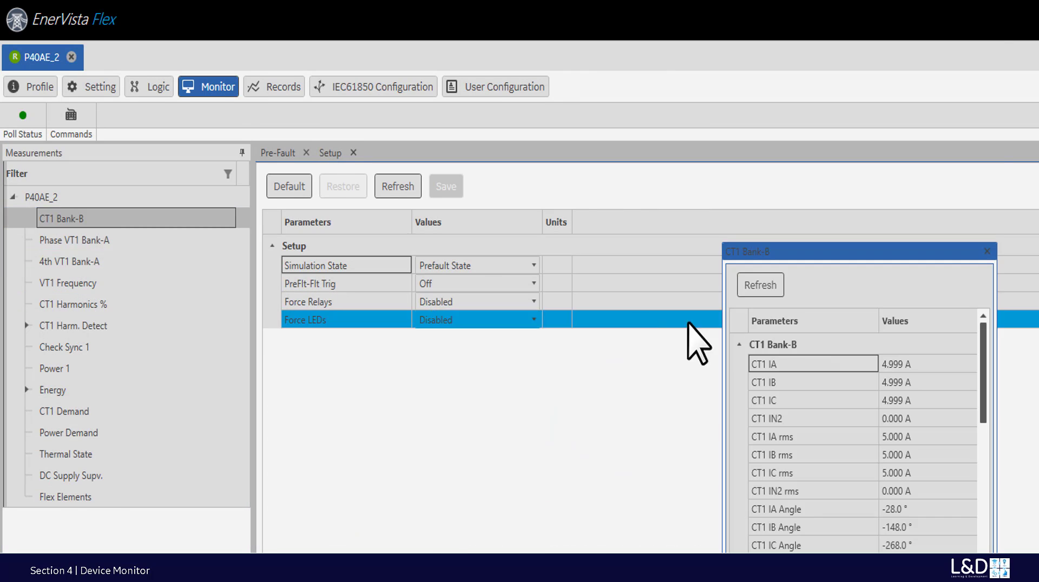
{"action": "left_click_drag", "start_coordinate": [829, 255], "coordinate": [463, 373]}
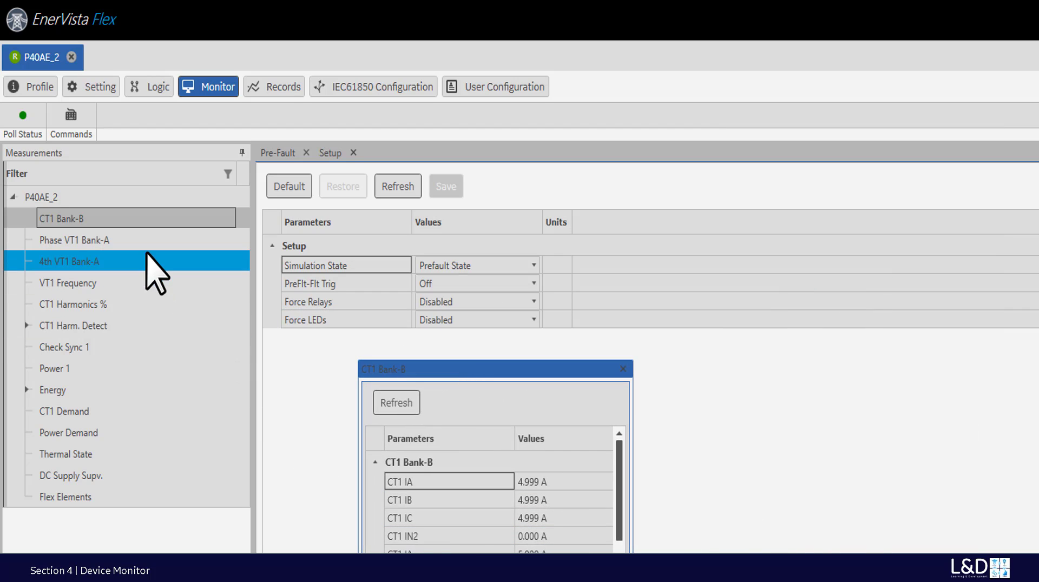
{"action": "double_click", "coordinate": [106, 242]}
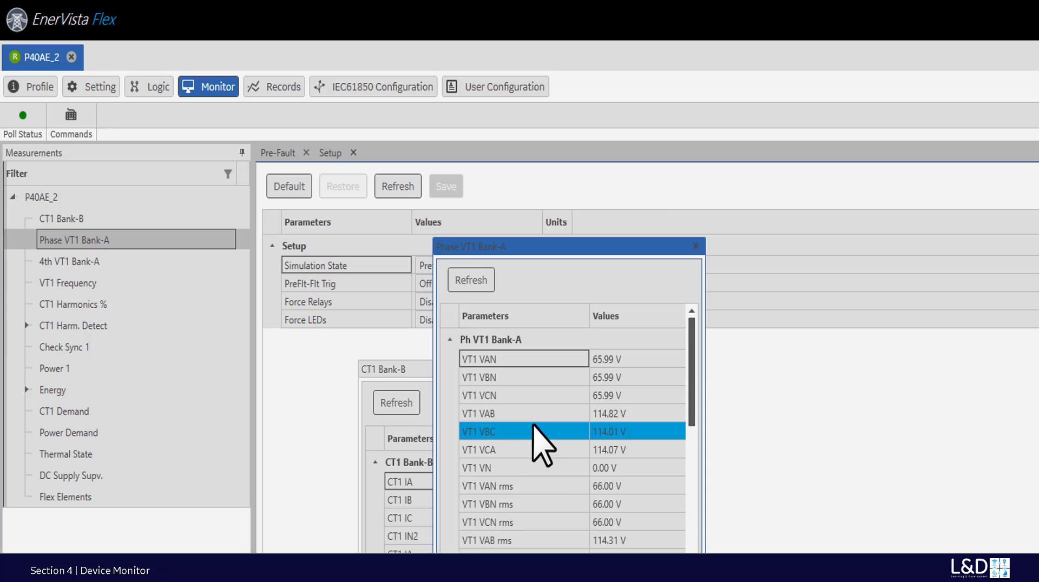
{"action": "left_click_drag", "start_coordinate": [555, 248], "coordinate": [769, 378]}
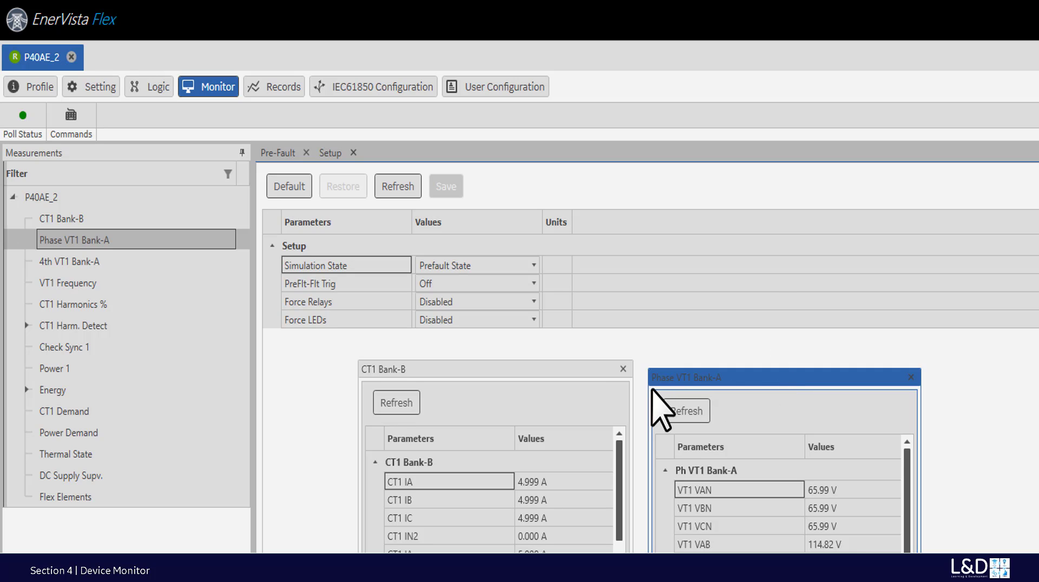
{"action": "left_click_drag", "start_coordinate": [540, 371], "coordinate": [520, 379]}
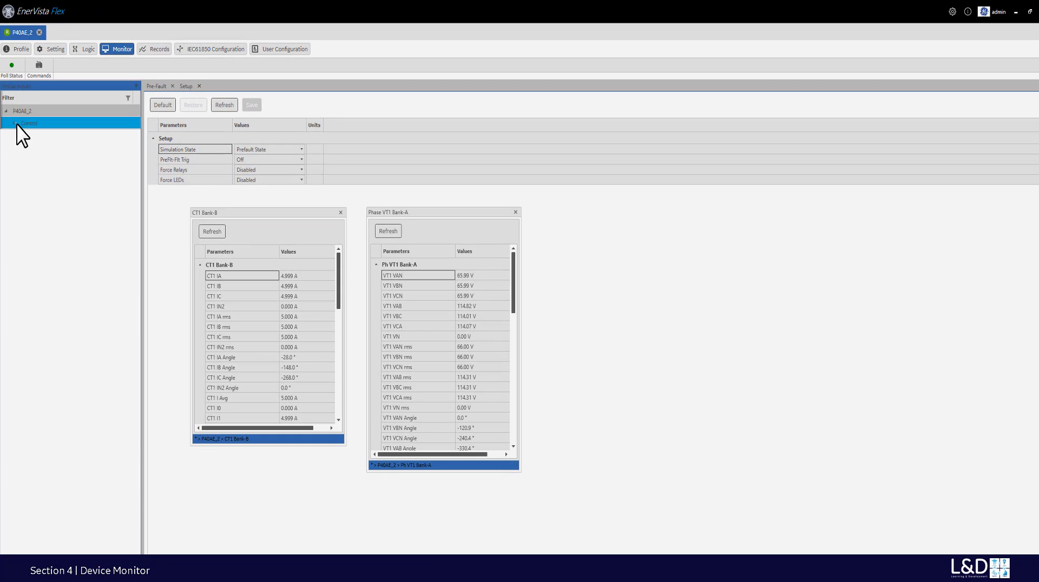
- Open Virtual Inputs under Commands > Control, then move to User Configuration
{"action": "left_click", "coordinate": [14, 125]}
{"action": "left_click", "coordinate": [39, 136]}
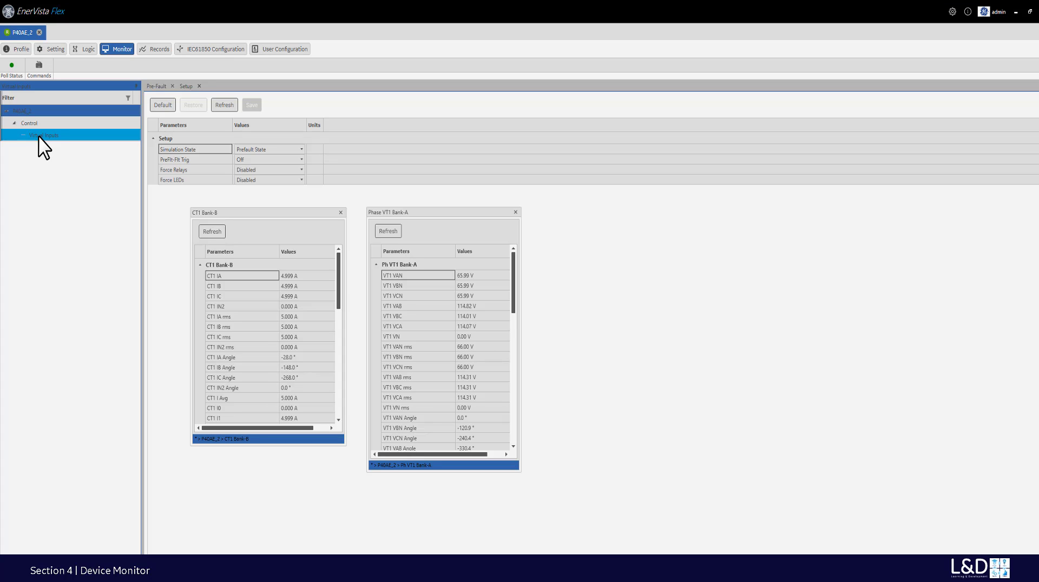
{"action": "left_click", "coordinate": [39, 136]}
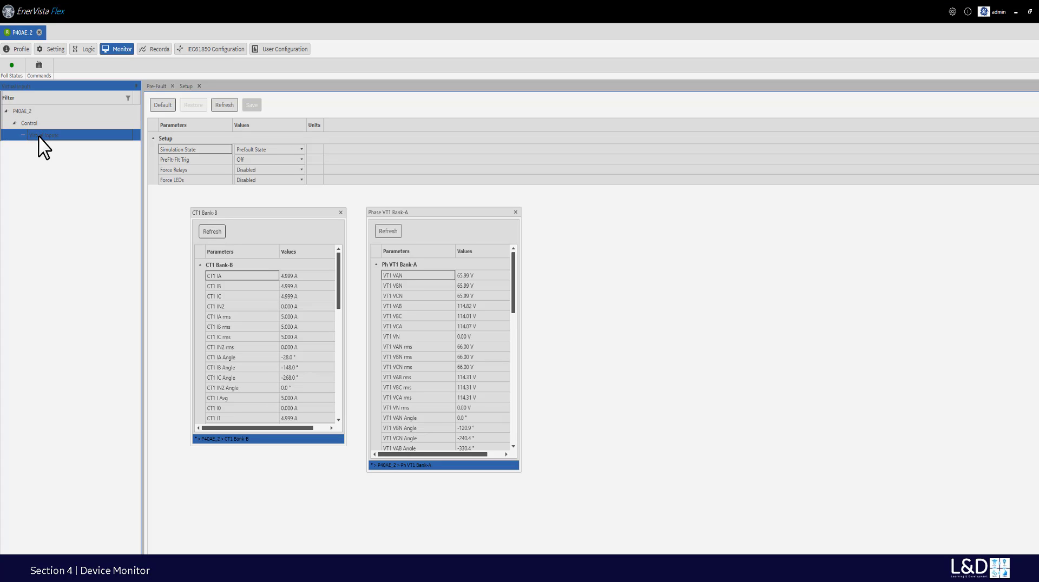
{"action": "double_click", "coordinate": [42, 136]}
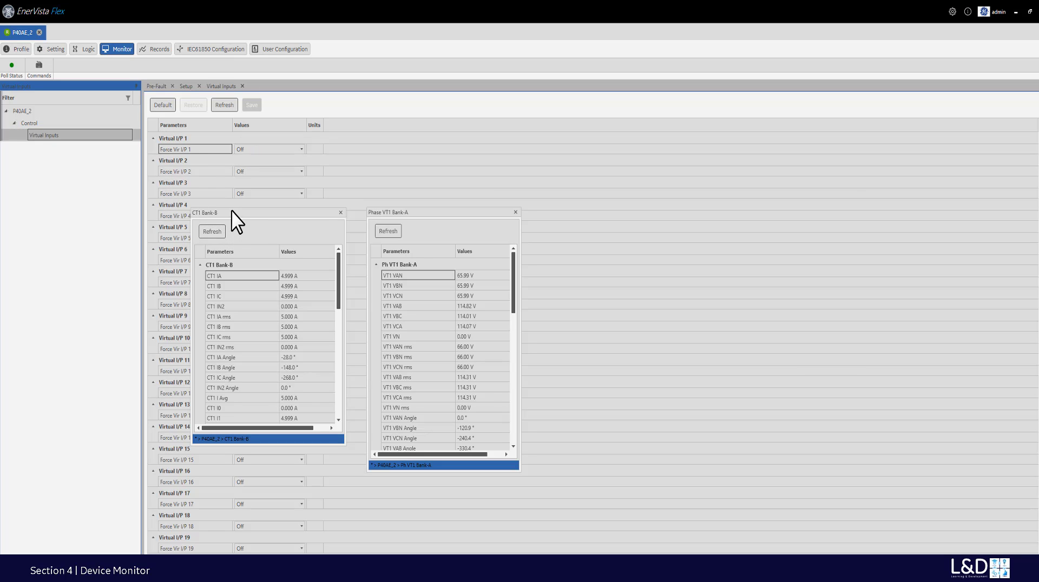
{"action": "left_click", "coordinate": [254, 227]}
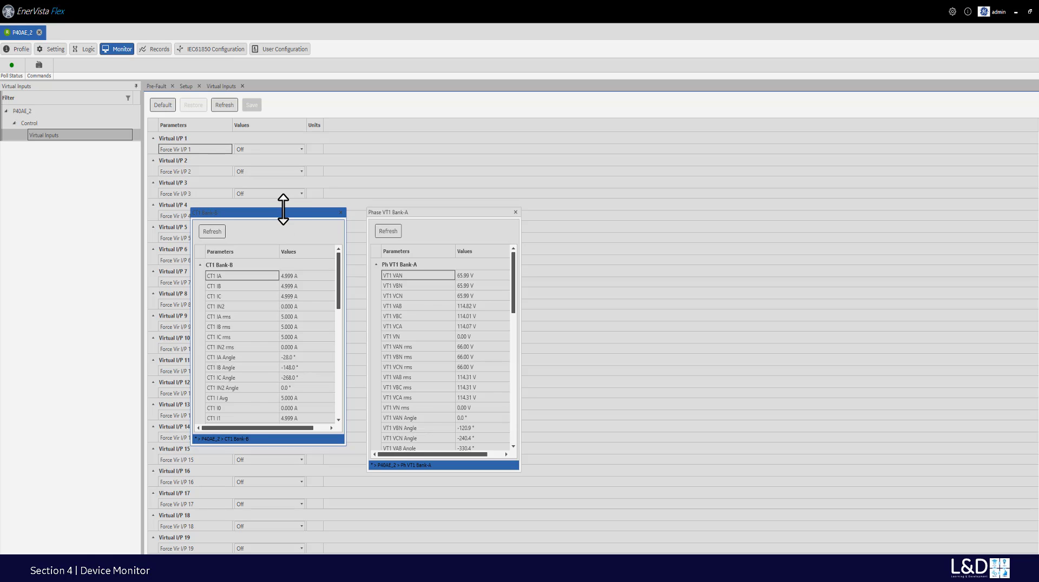
{"action": "left_click", "coordinate": [277, 52]}
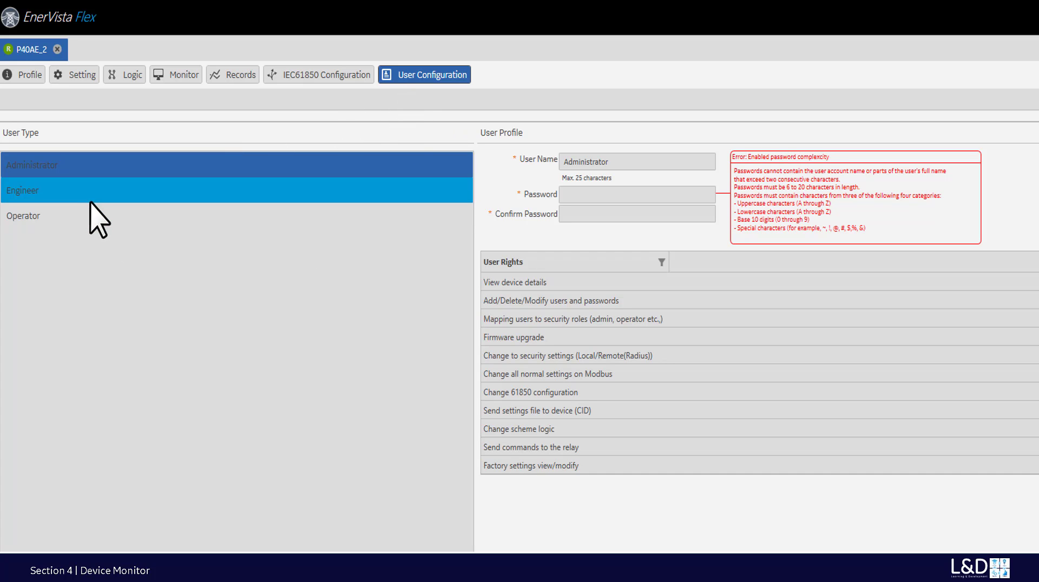
- Review the Engineer profile's View device details right, then return to the Administrator profile
{"action": "left_click", "coordinate": [30, 191]}
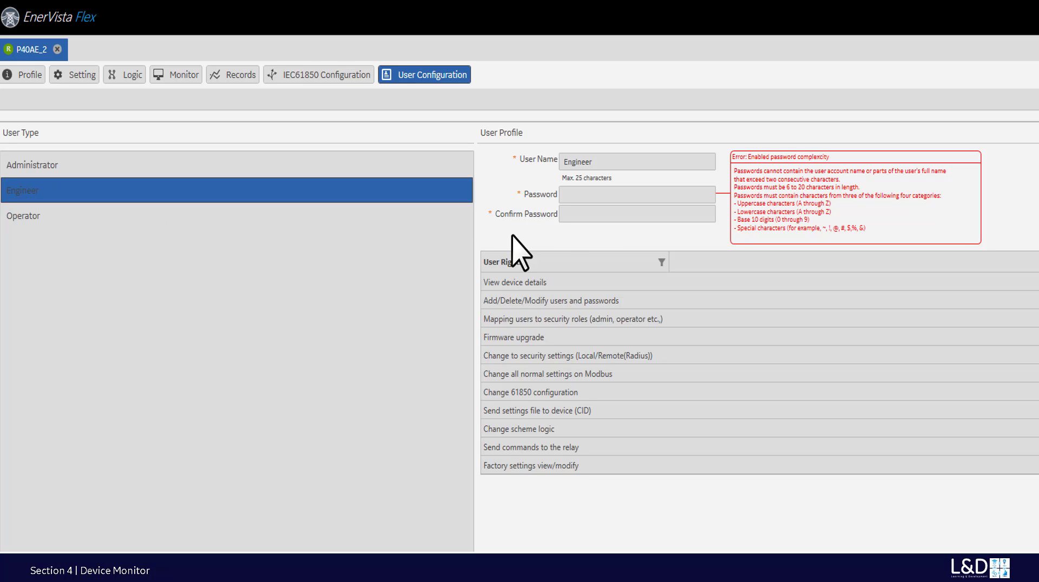
{"action": "left_click", "coordinate": [595, 283]}
{"action": "left_click", "coordinate": [47, 167]}
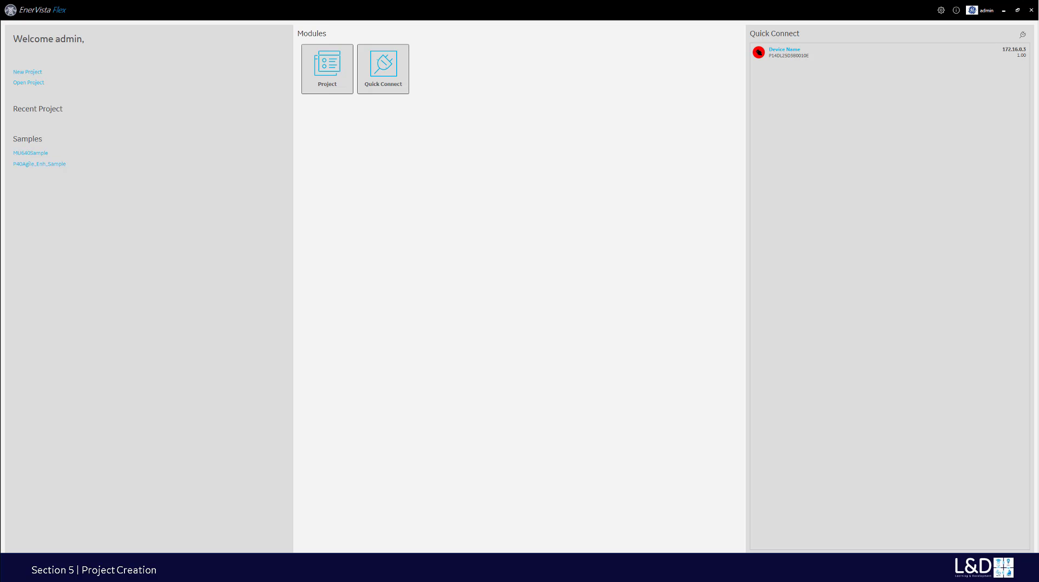
- From the Project module, create a new project named Project_LD
{"action": "left_click", "coordinate": [327, 72]}
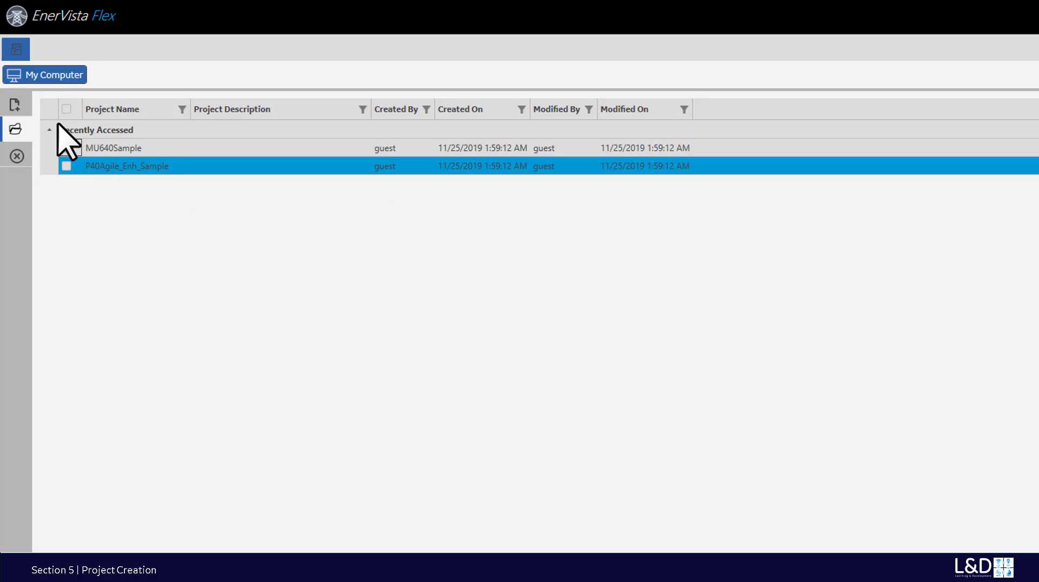
{"action": "left_click", "coordinate": [13, 107]}
{"action": "left_click", "coordinate": [200, 129]}
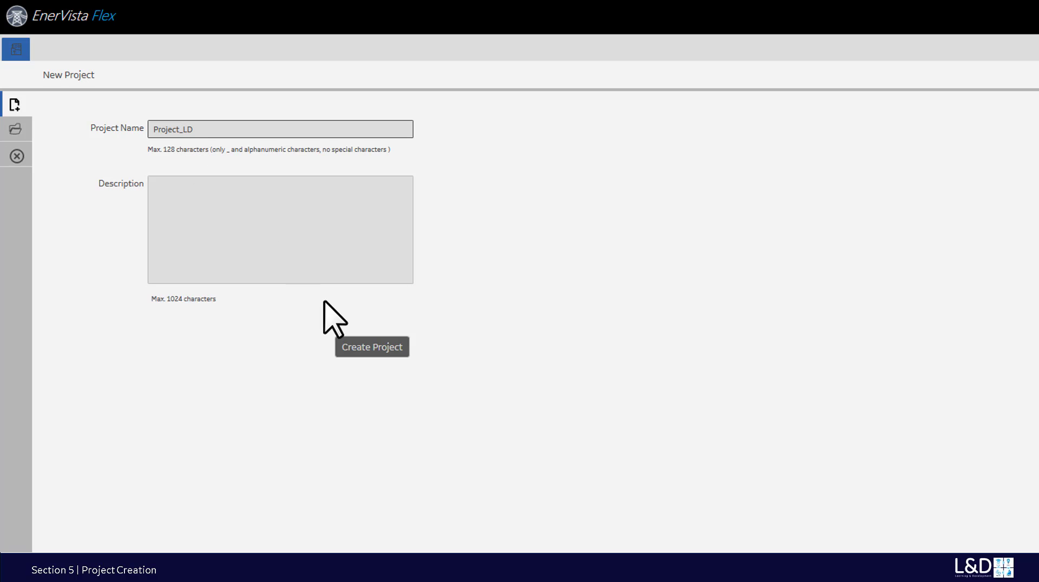
{"action": "left_click", "coordinate": [378, 347]}
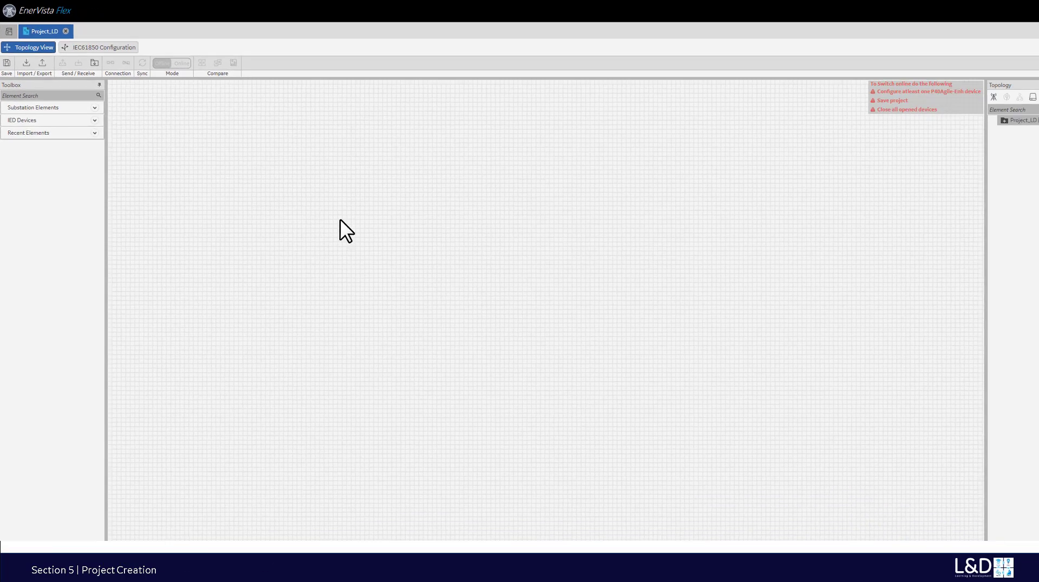
- Widen the topology panel and add a substation named Markham to Project_LD
{"action": "left_click", "coordinate": [913, 109]}
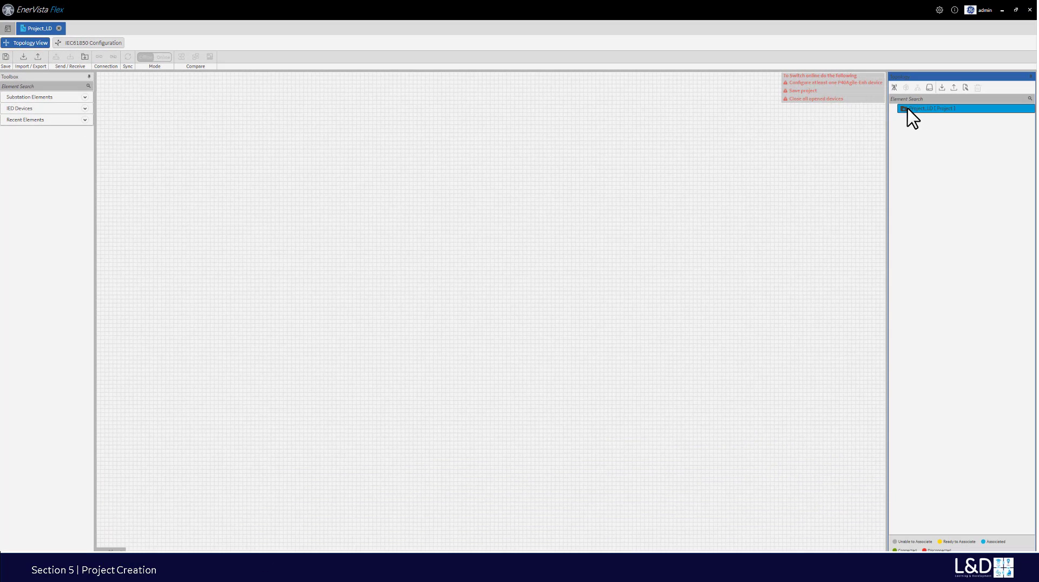
{"action": "left_click_drag", "start_coordinate": [888, 109], "coordinate": [758, 109]}
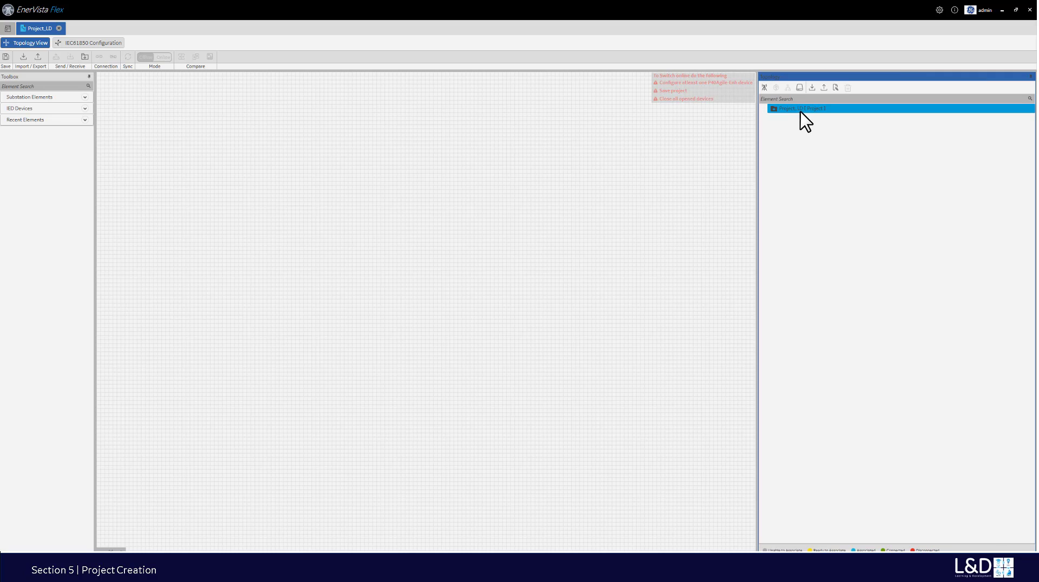
{"action": "left_click", "coordinate": [764, 87]}
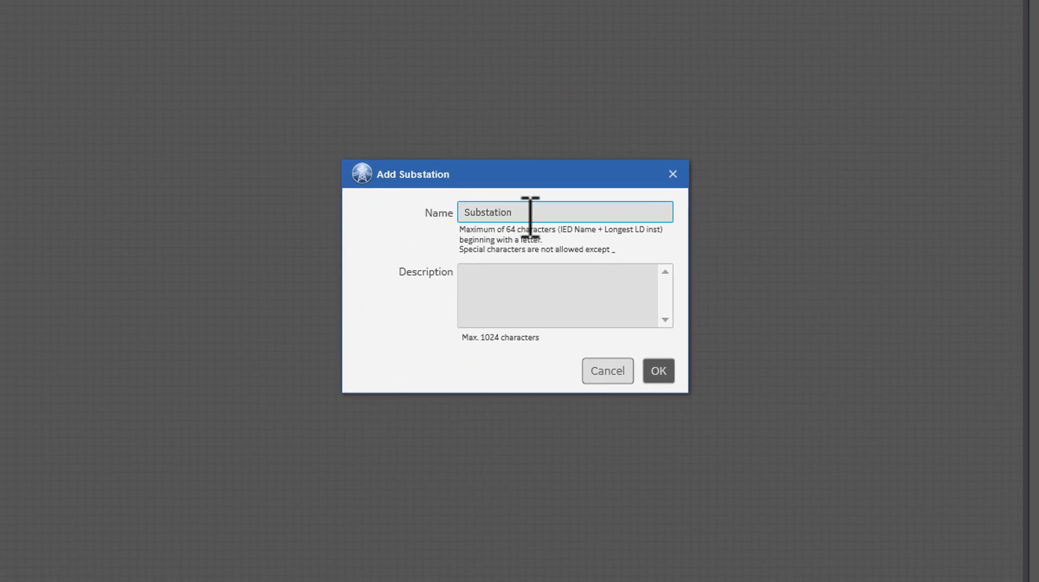
{"action": "left_click_drag", "start_coordinate": [494, 240], "coordinate": [551, 240]}
{"action": "double_click", "coordinate": [475, 211]}
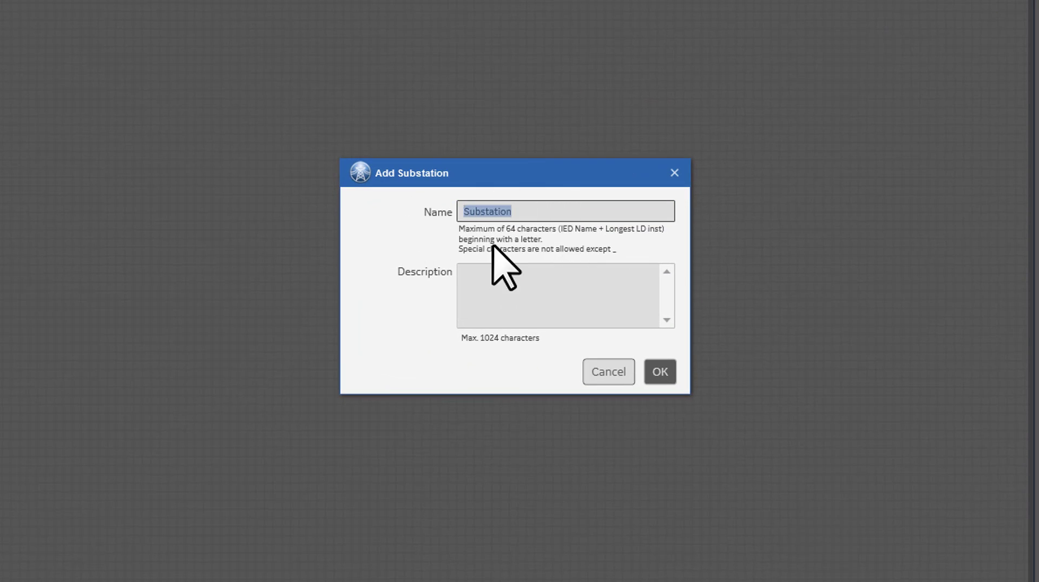
{"action": "type", "text": "Markham"}
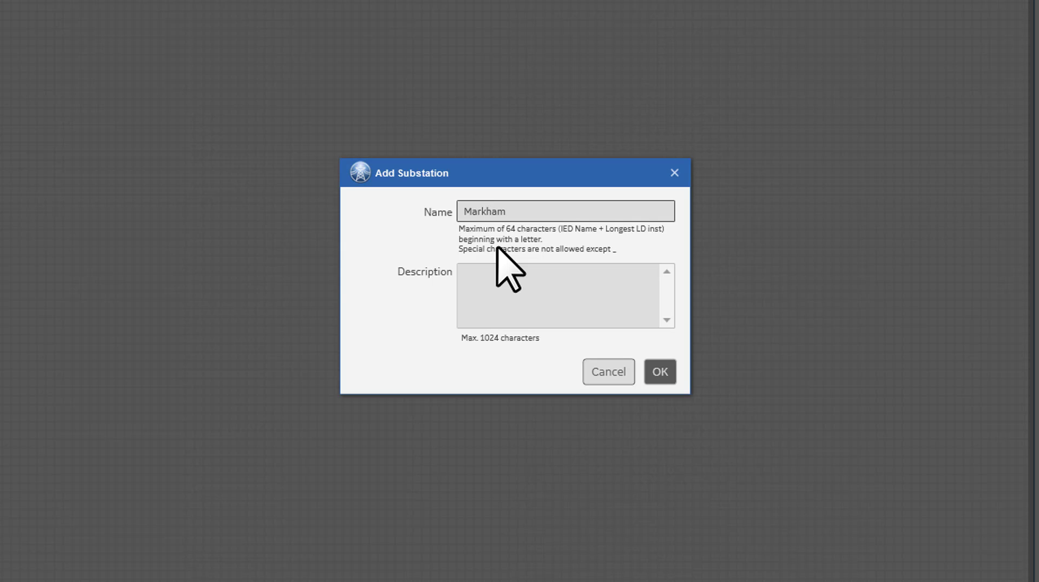
{"action": "left_click", "coordinate": [661, 372]}
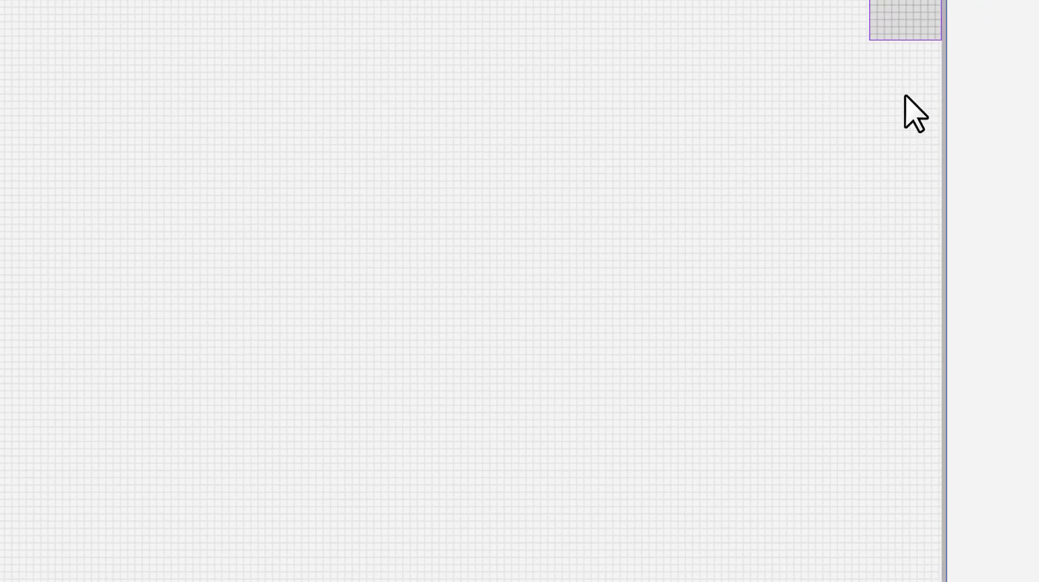
- Add a voltage level named Voltage_69KV under the Markham substation
{"action": "left_click", "coordinate": [788, 114]}
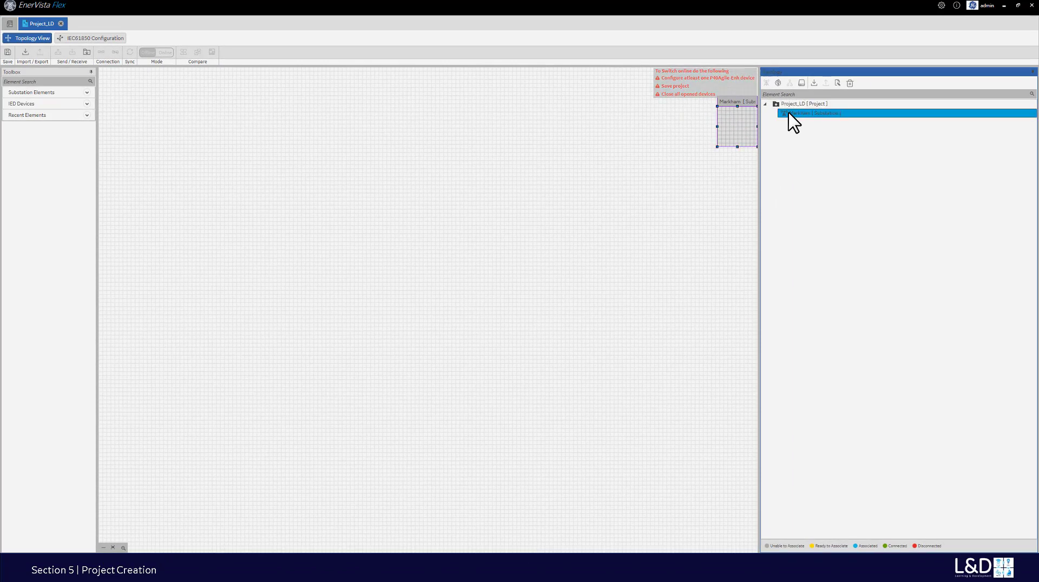
{"action": "left_click", "coordinate": [778, 85]}
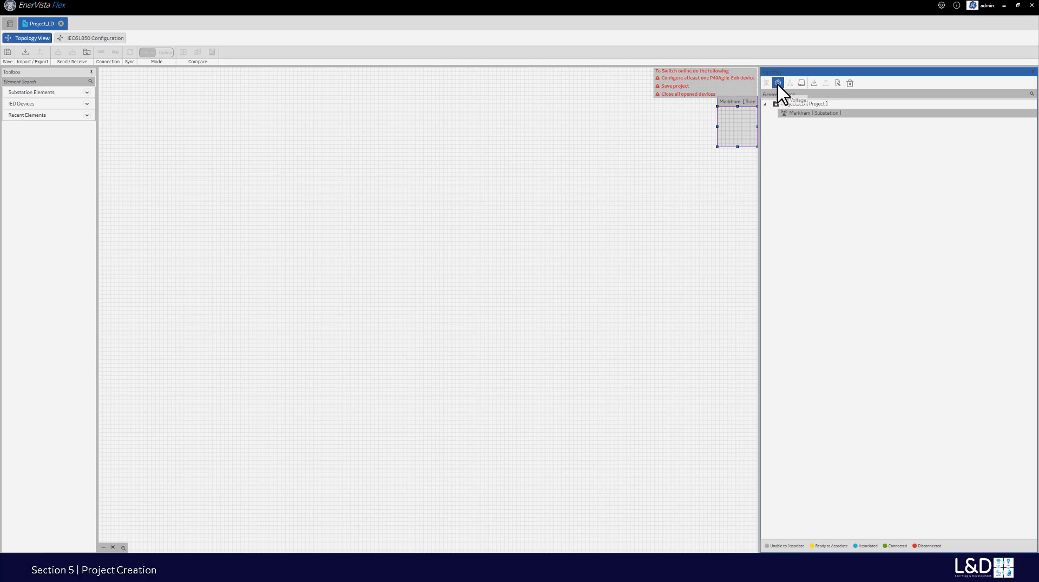
{"action": "left_click", "coordinate": [544, 251]}
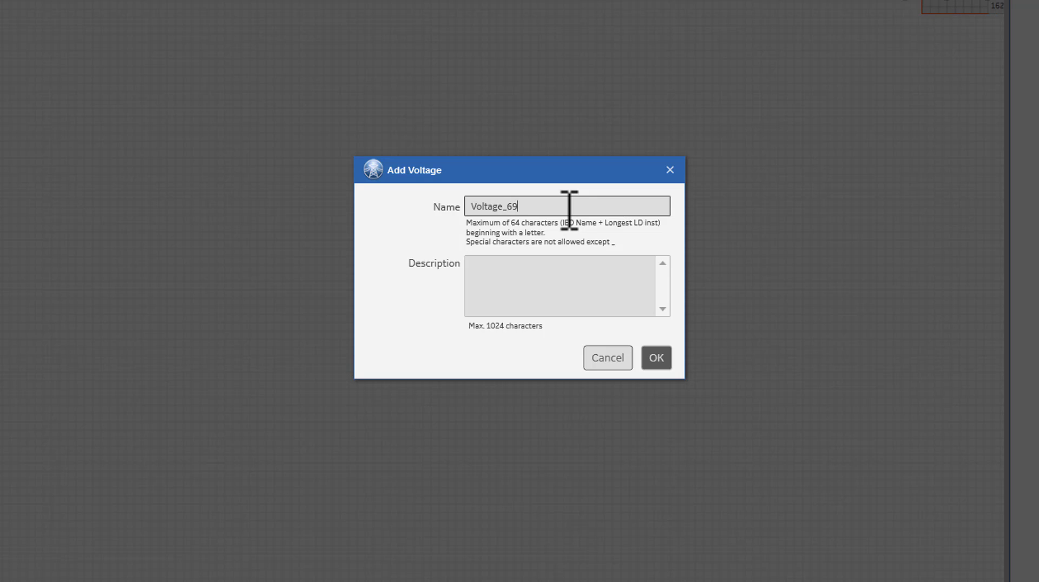
{"action": "type", "text": "_69KV"}
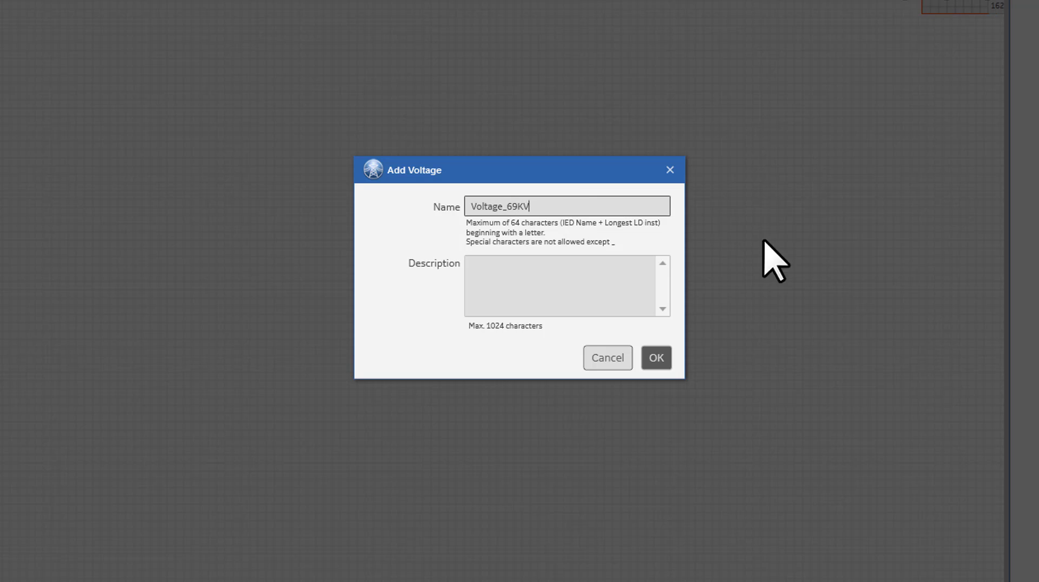
{"action": "left_click", "coordinate": [656, 359]}
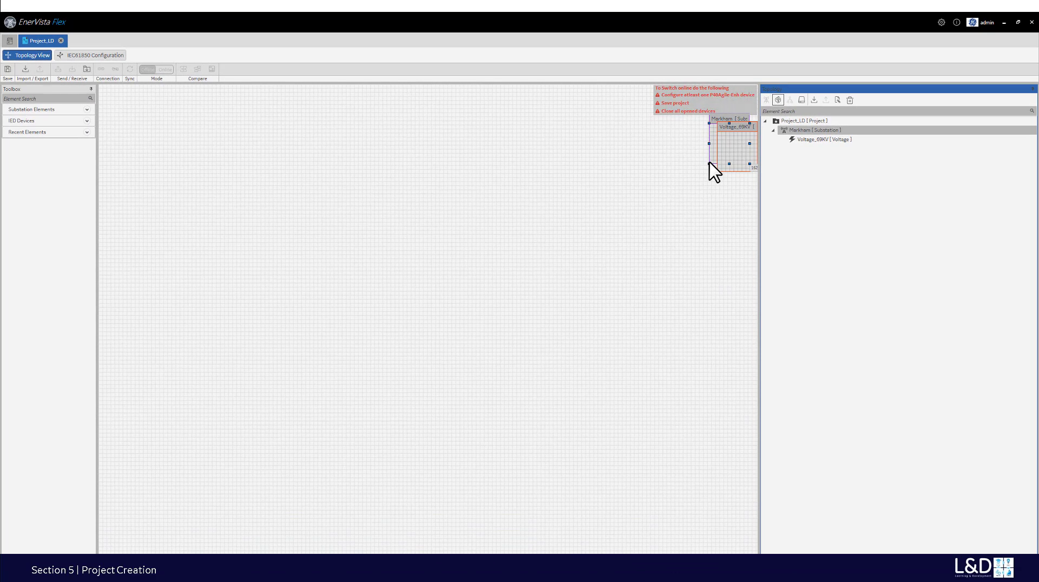
- Enlarge and reposition the Markham substation and Voltage_69KV boxes on the canvas
{"action": "left_click_drag", "start_coordinate": [709, 163], "coordinate": [454, 290]}
{"action": "left_click_drag", "start_coordinate": [524, 119], "coordinate": [270, 128]}
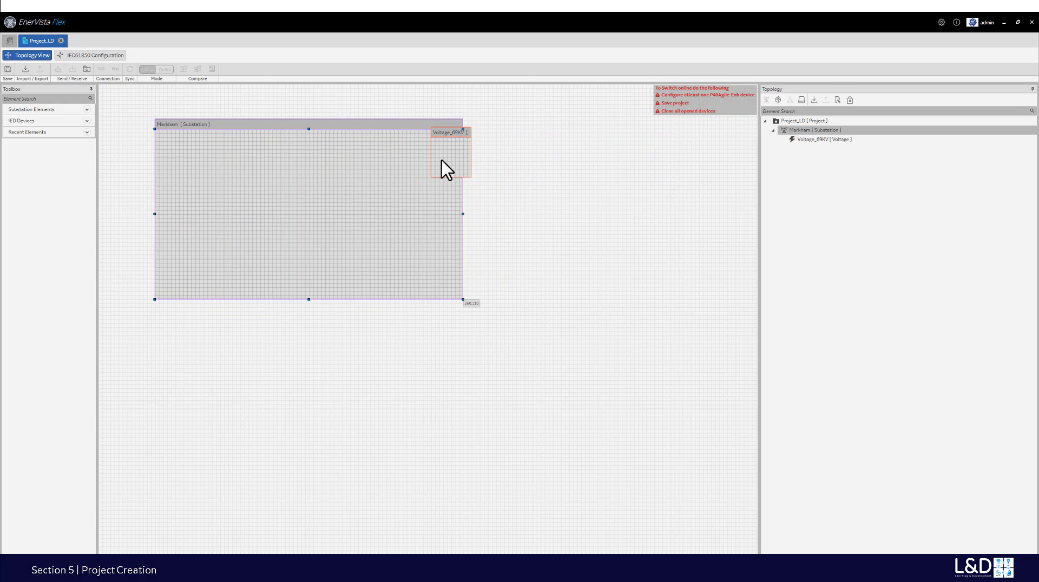
{"action": "left_click_drag", "start_coordinate": [448, 171], "coordinate": [395, 277]}
- Add a bay named Bay_650 under Voltage_69KV
{"action": "left_click", "coordinate": [816, 140]}
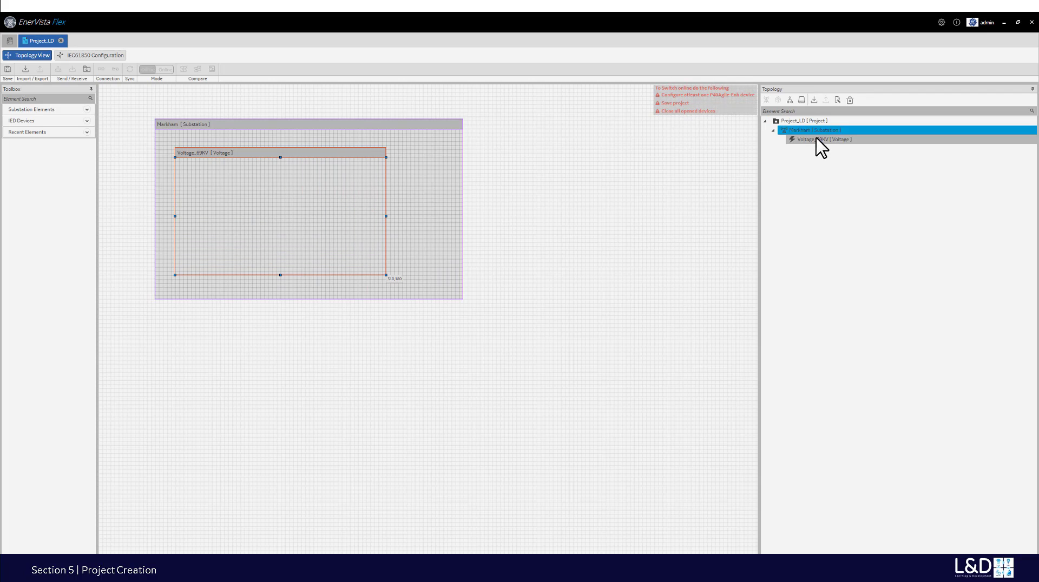
{"action": "left_click", "coordinate": [789, 101]}
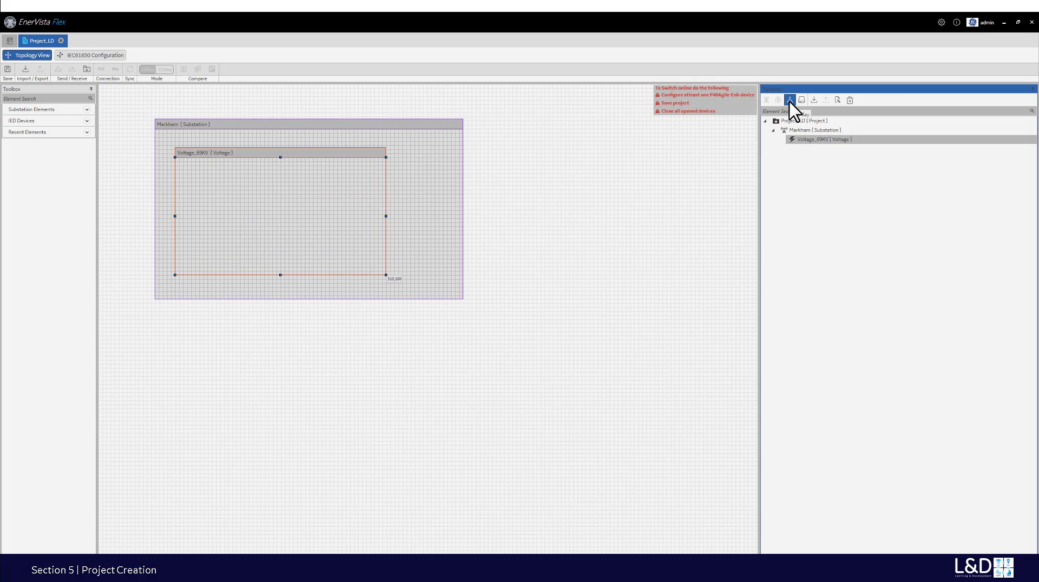
{"action": "left_click", "coordinate": [529, 267]}
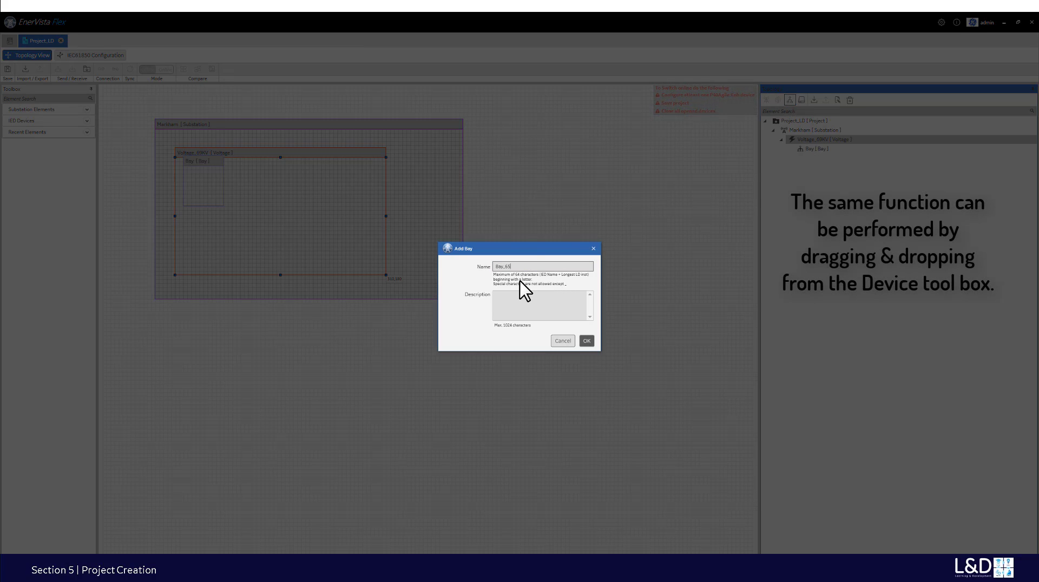
{"action": "left_click", "coordinate": [585, 340]}
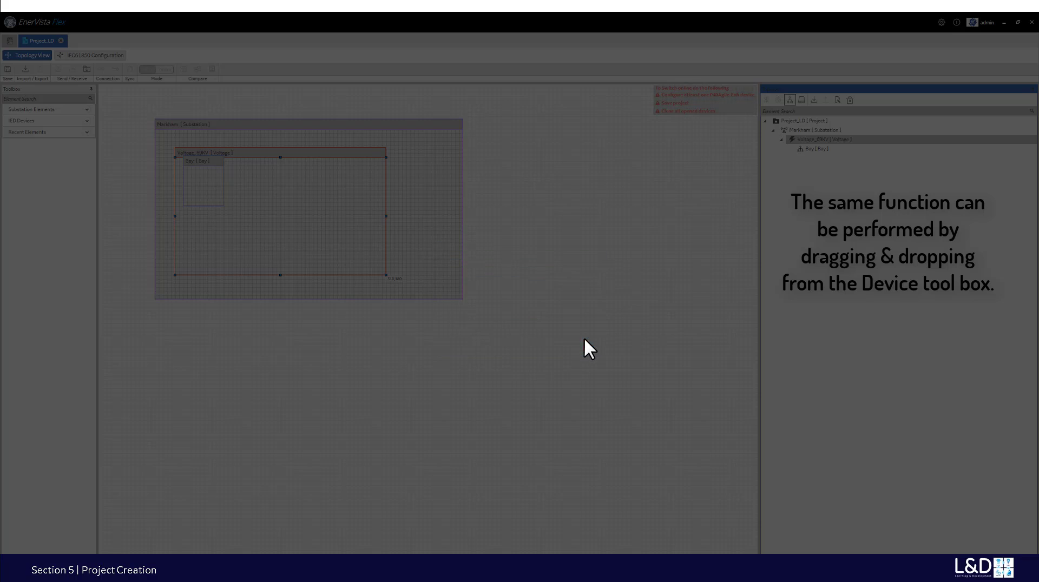
- Start adding a P40Agile-Enh device to Bay_650
{"action": "left_click", "coordinate": [814, 150]}
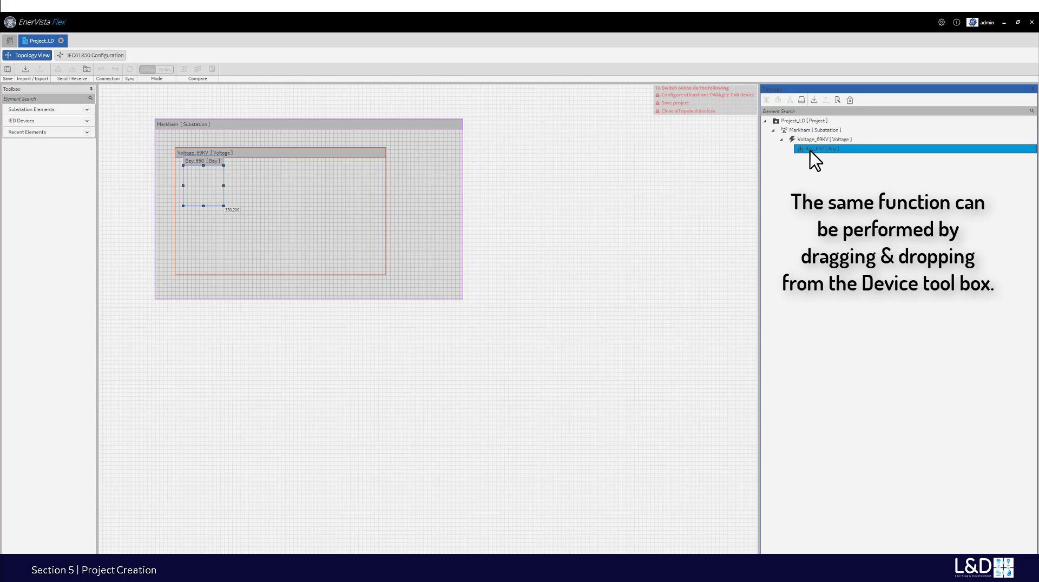
{"action": "left_click", "coordinate": [804, 102]}
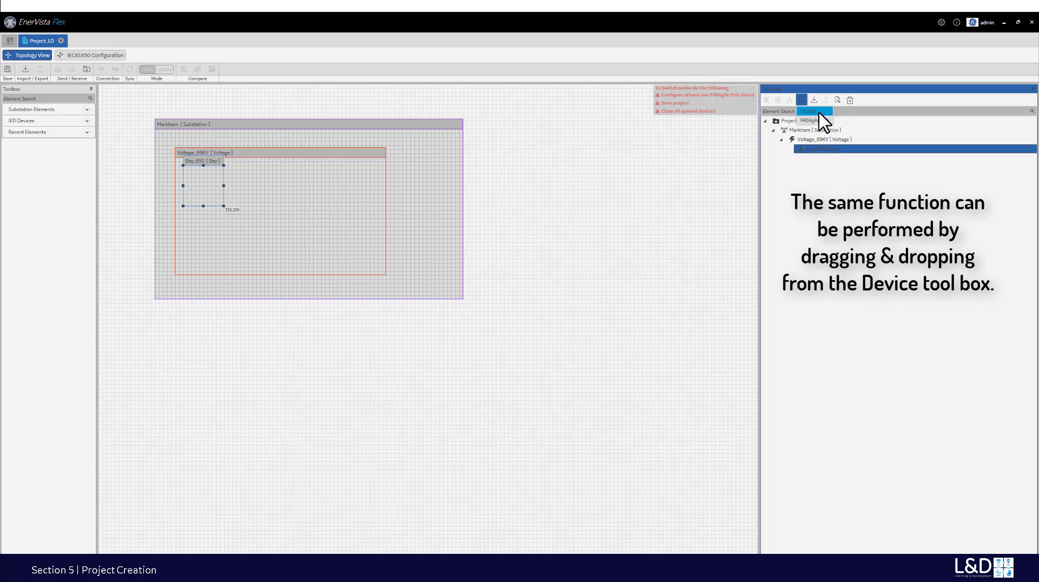
{"action": "left_click", "coordinate": [823, 120]}
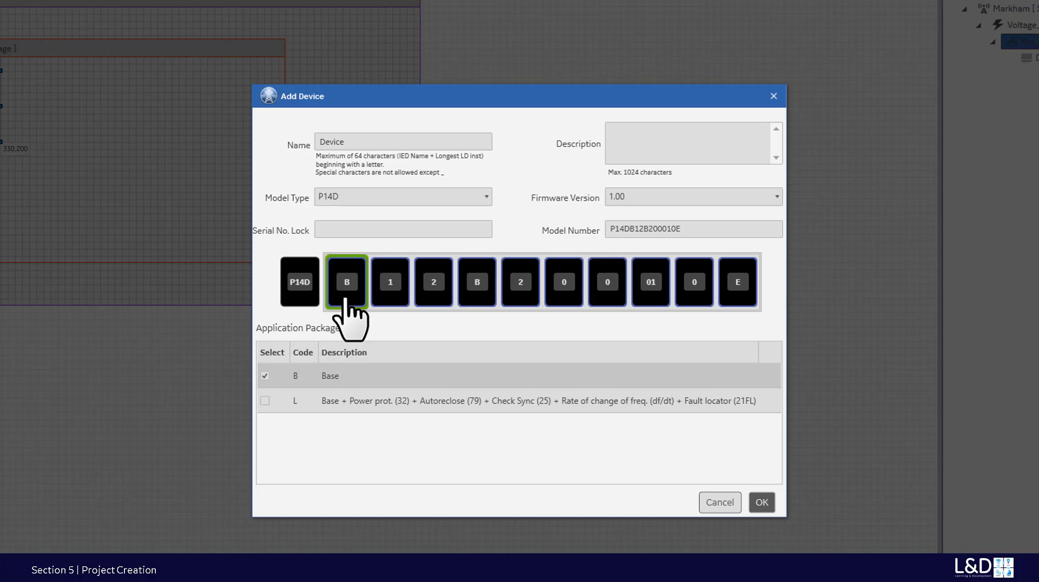
- Add the device as P14DL25D3B0010E: L package, sensitive earth fault CT, option 5, 11 I/O, 20TE flush
{"action": "left_click", "coordinate": [273, 407]}
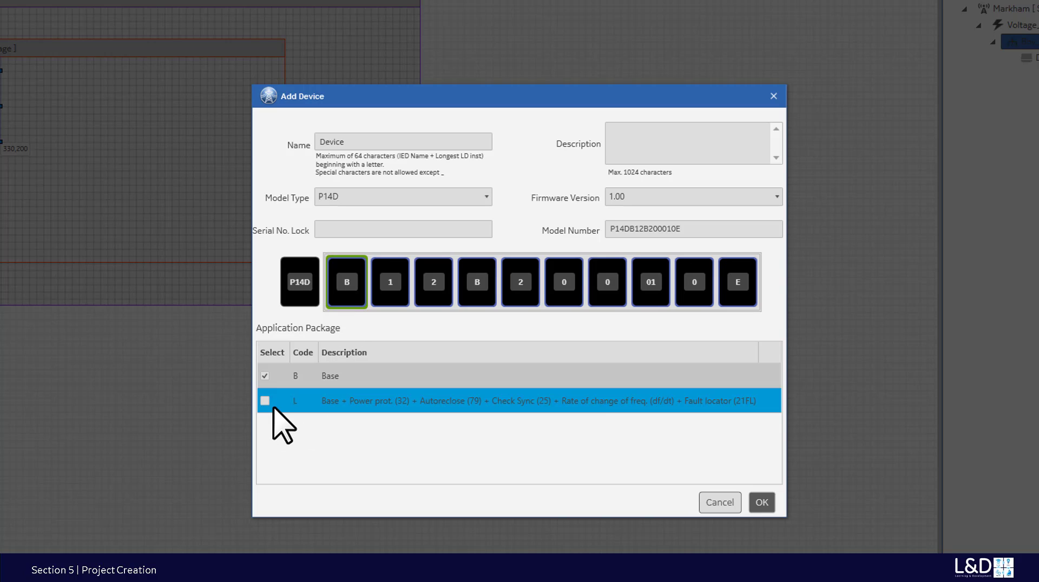
{"action": "left_click", "coordinate": [391, 281]}
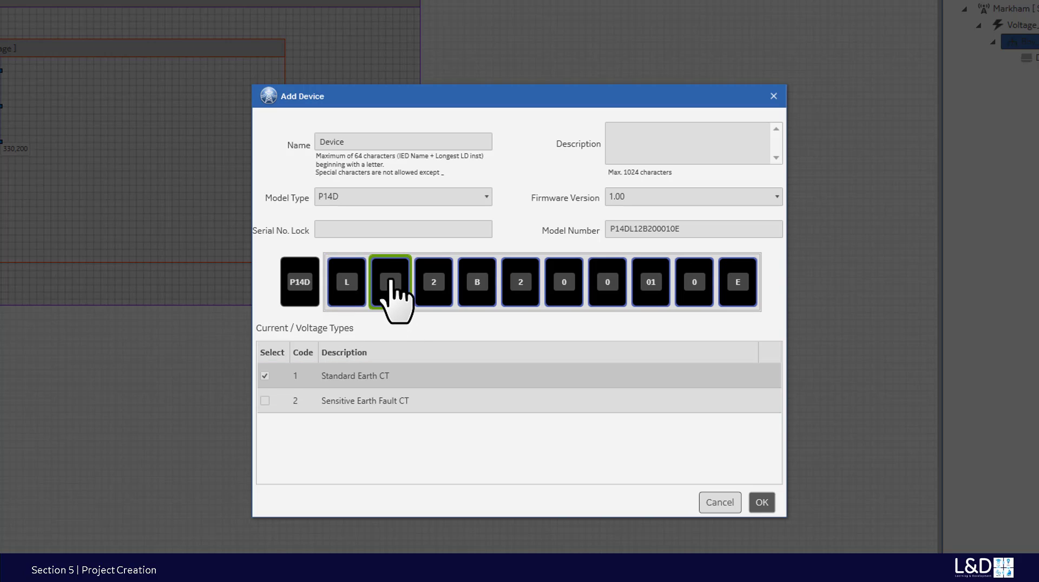
{"action": "left_click", "coordinate": [268, 402]}
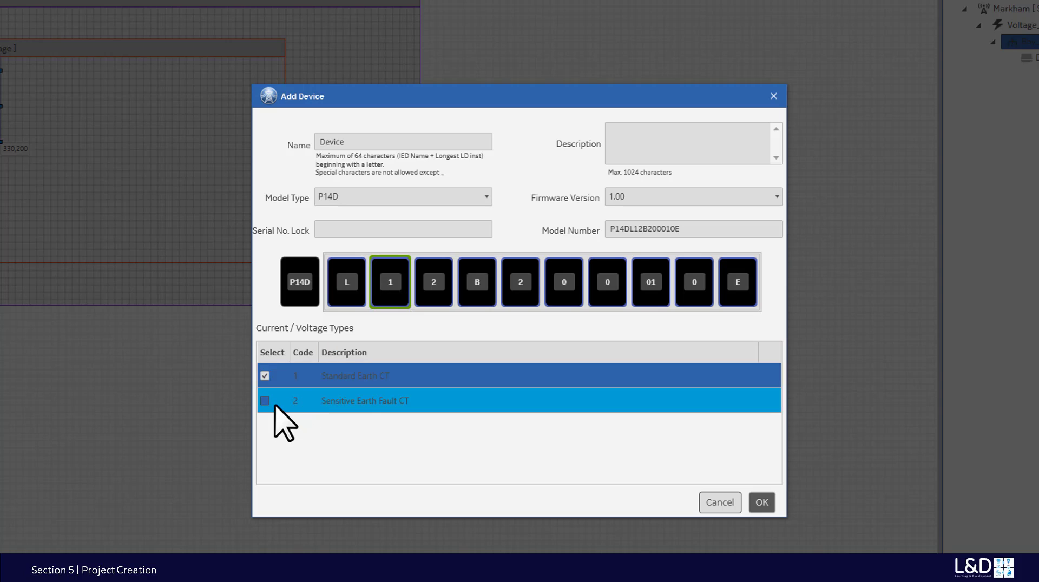
{"action": "left_click", "coordinate": [443, 284]}
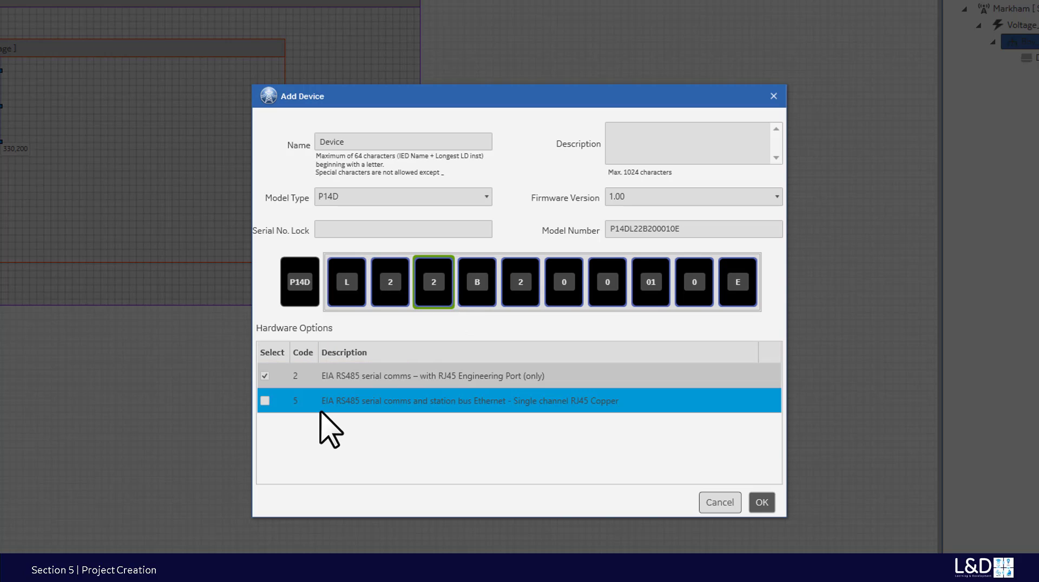
{"action": "left_click", "coordinate": [267, 402]}
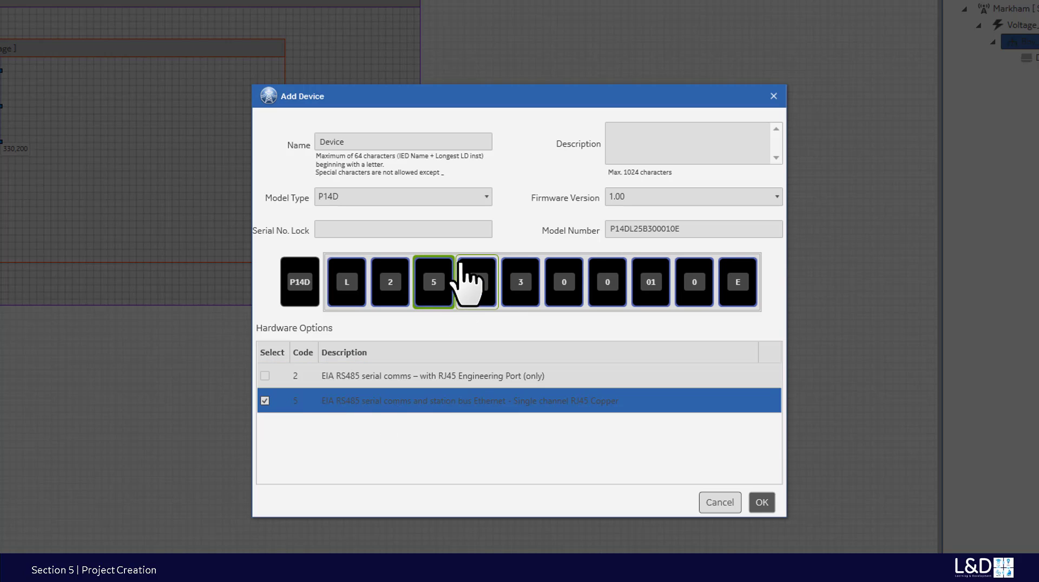
{"action": "left_click", "coordinate": [478, 279]}
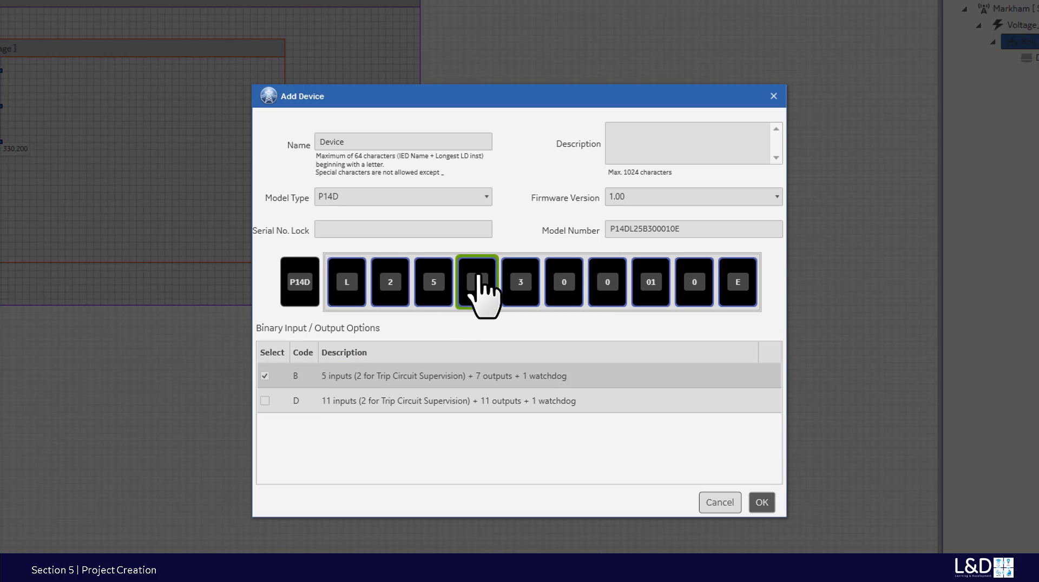
{"action": "left_click", "coordinate": [275, 404]}
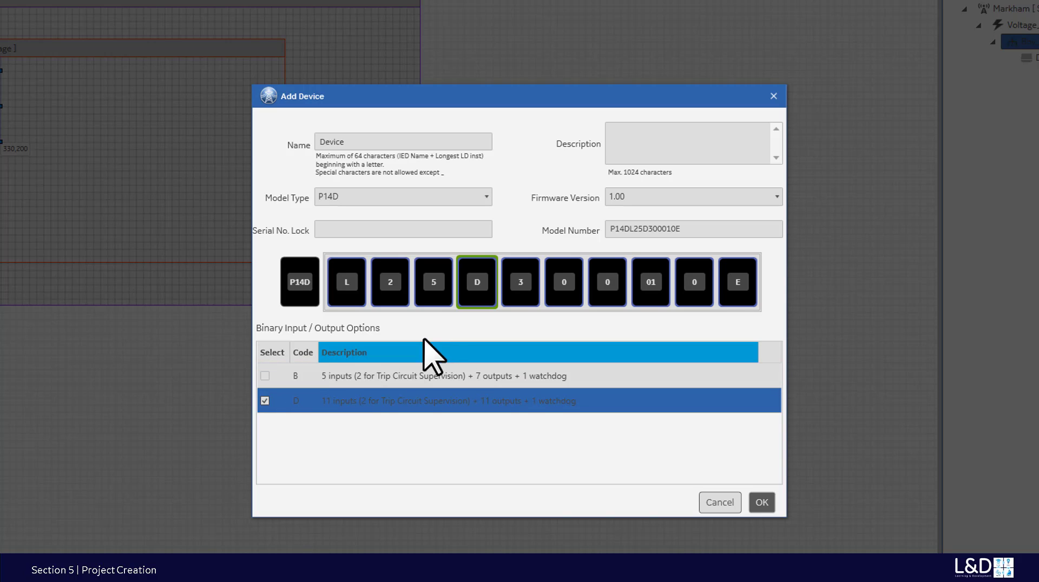
{"action": "left_click", "coordinate": [528, 295]}
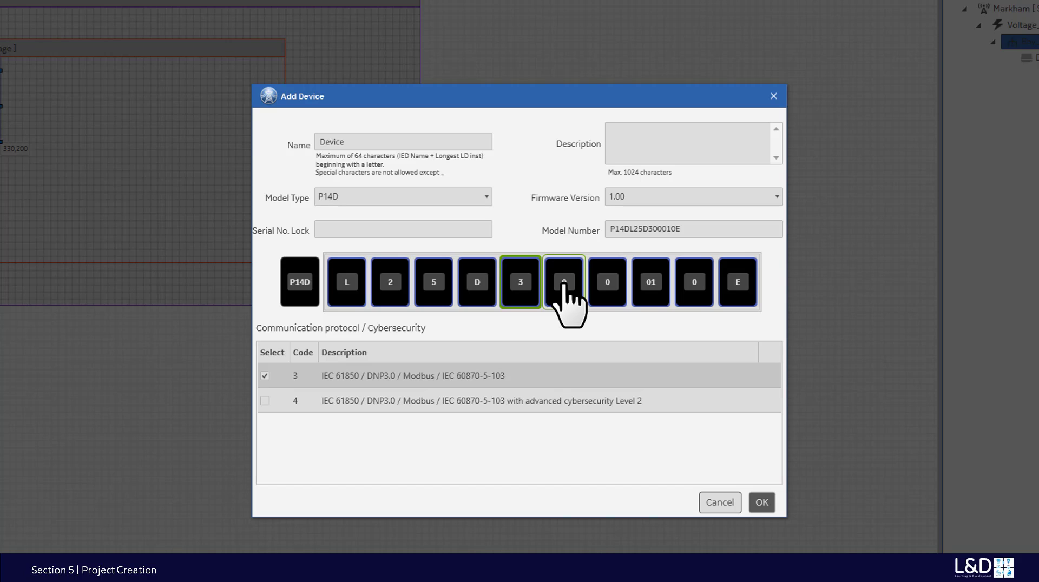
{"action": "left_click", "coordinate": [564, 284]}
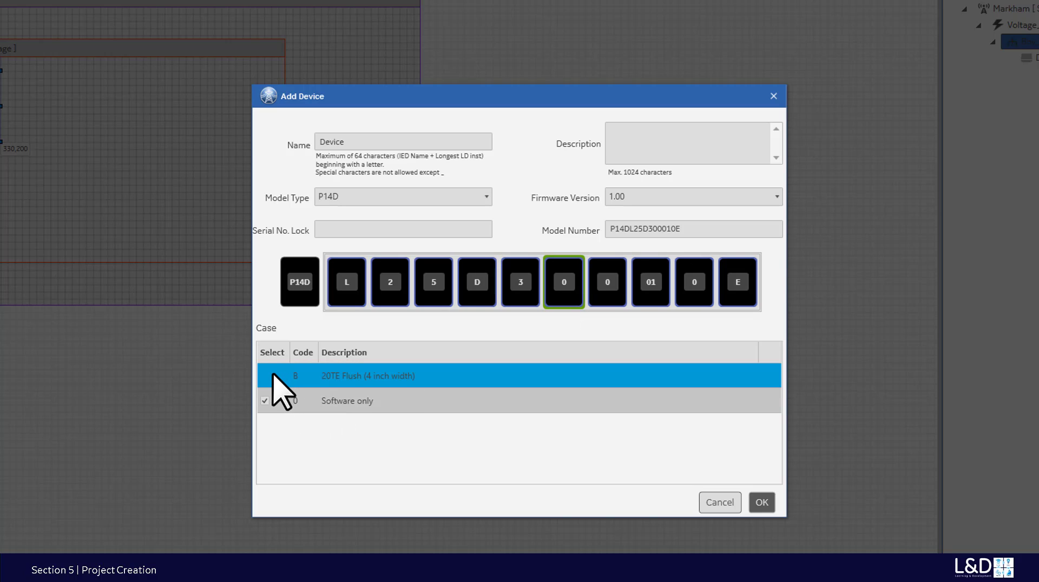
{"action": "left_click", "coordinate": [272, 376]}
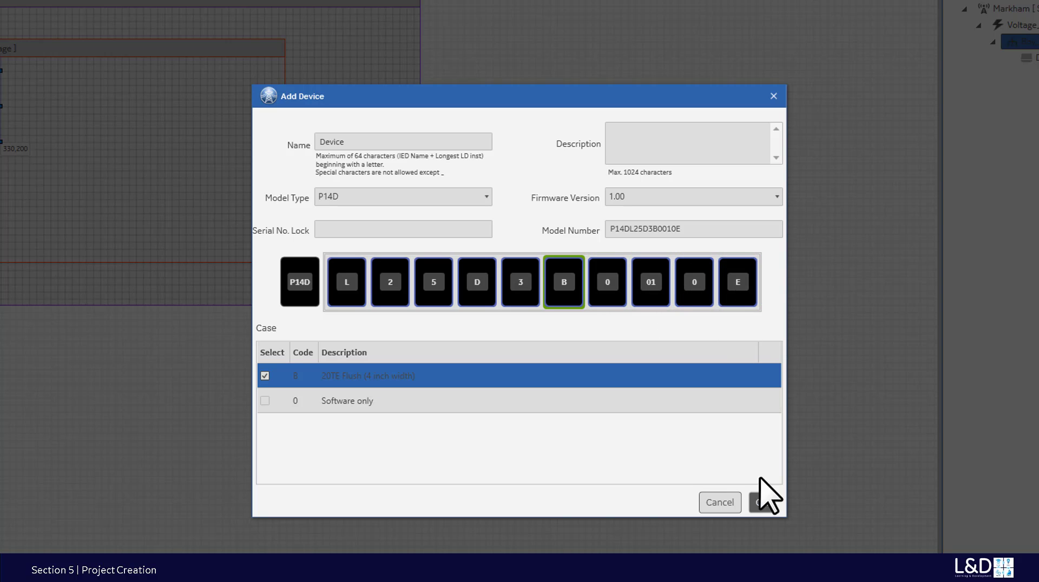
{"action": "left_click", "coordinate": [766, 502]}
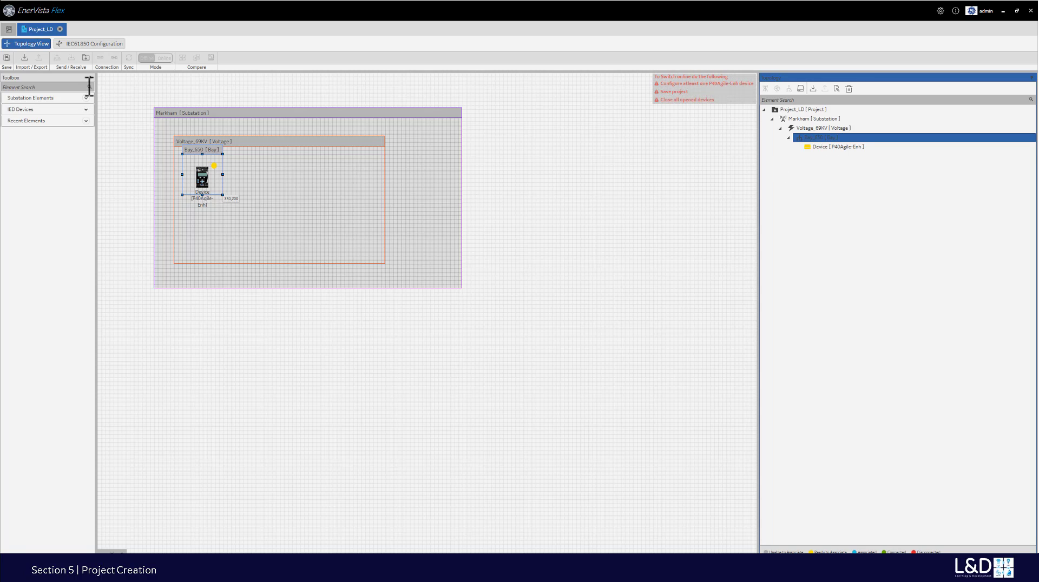
- Save Project_LD, dismiss the saved confirmation, and select Project_LD in the Topology tree
{"action": "left_click", "coordinate": [6, 59]}
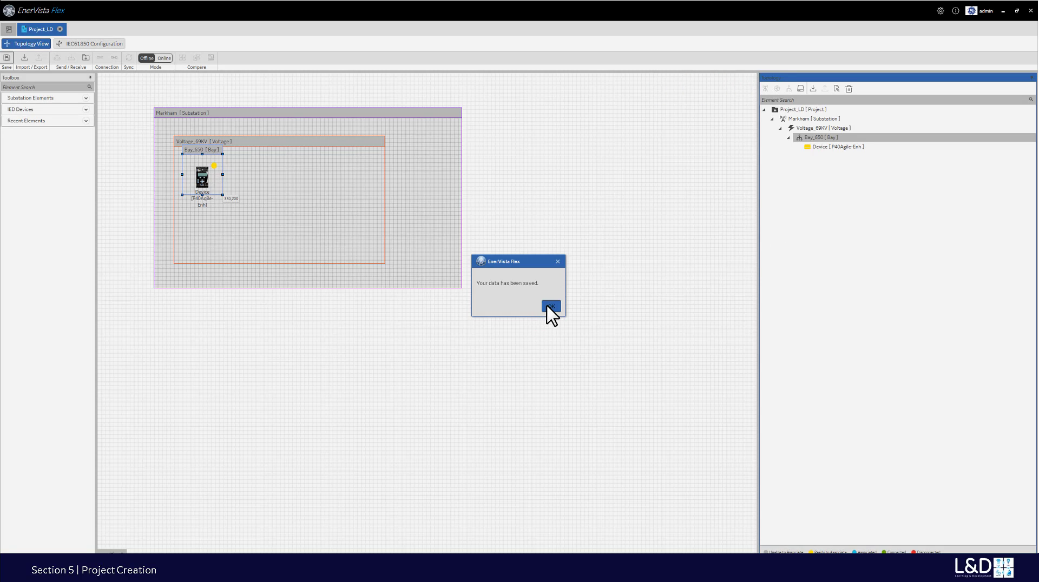
{"action": "left_click", "coordinate": [550, 307]}
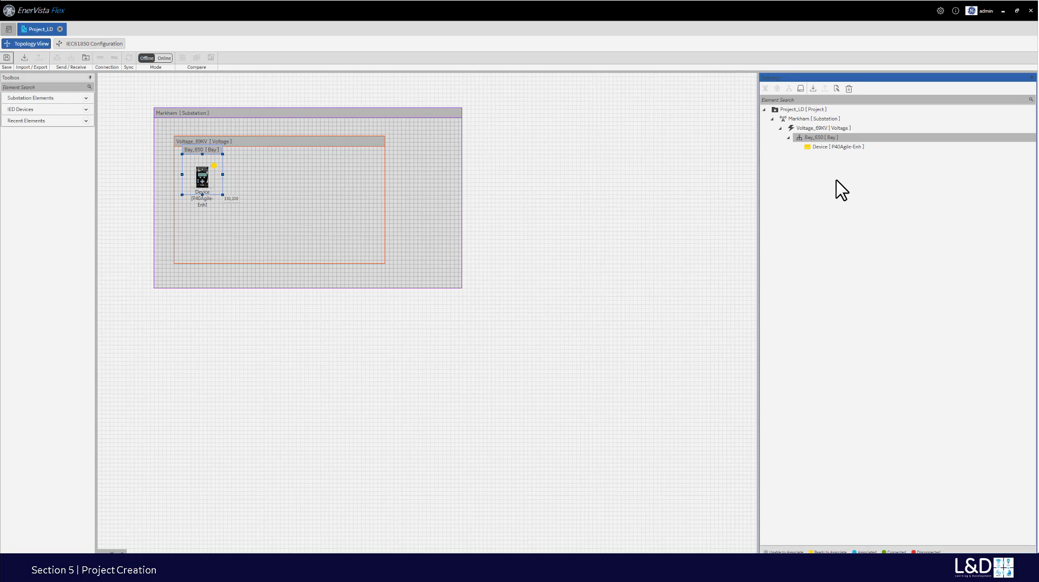
{"action": "left_click", "coordinate": [816, 109]}
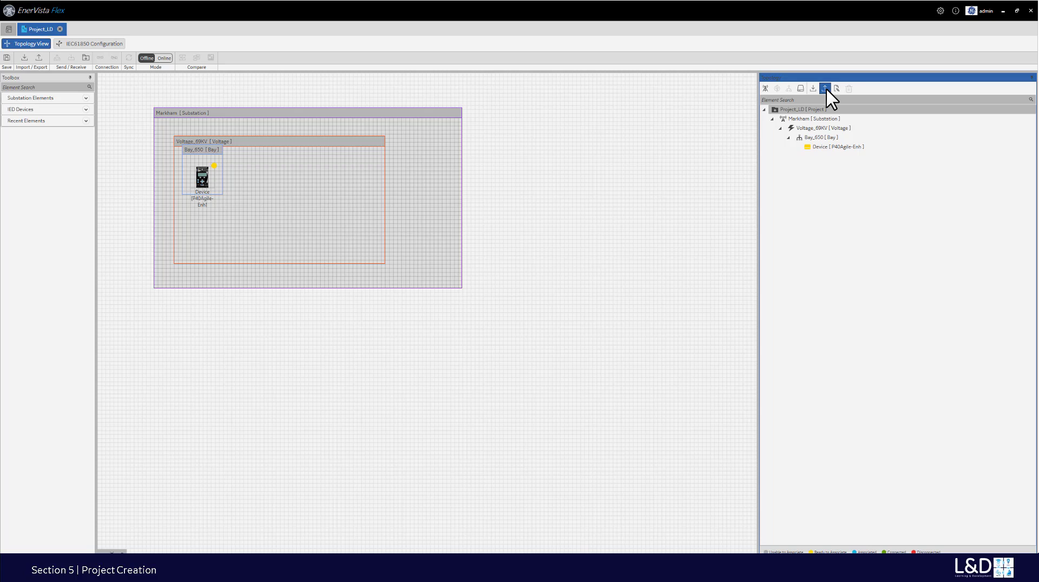
- Export the project to the Desktop as Project_LD.SCD and dismiss the exported message
{"action": "left_click", "coordinate": [826, 89]}
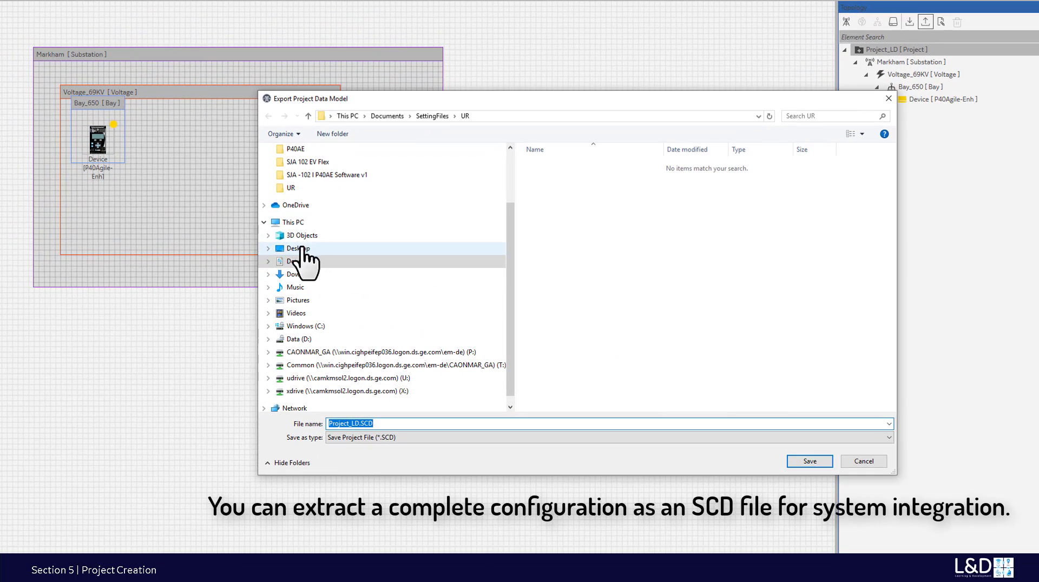
{"action": "left_click", "coordinate": [301, 249]}
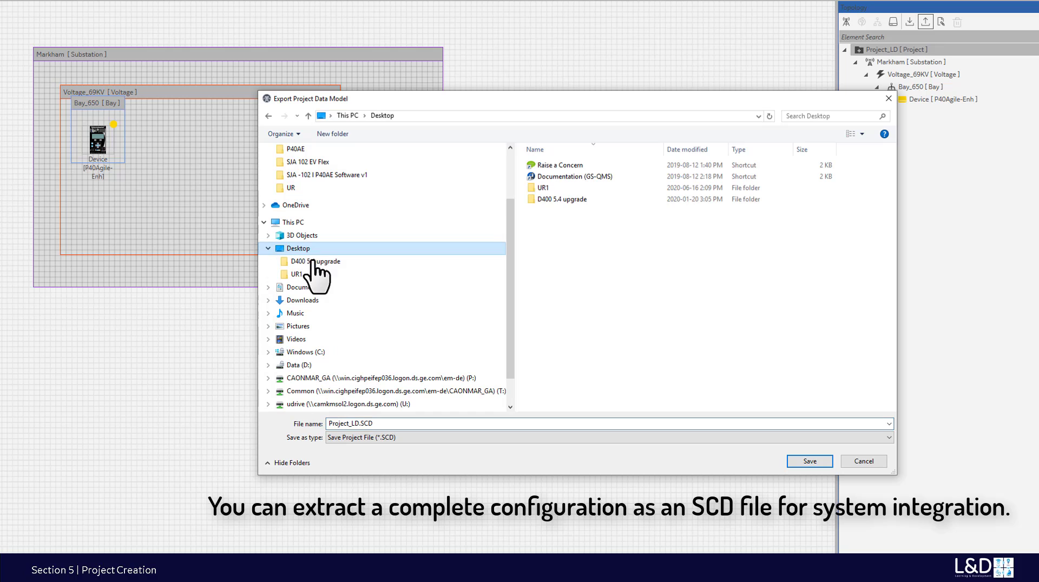
{"action": "double_click", "coordinate": [427, 424]}
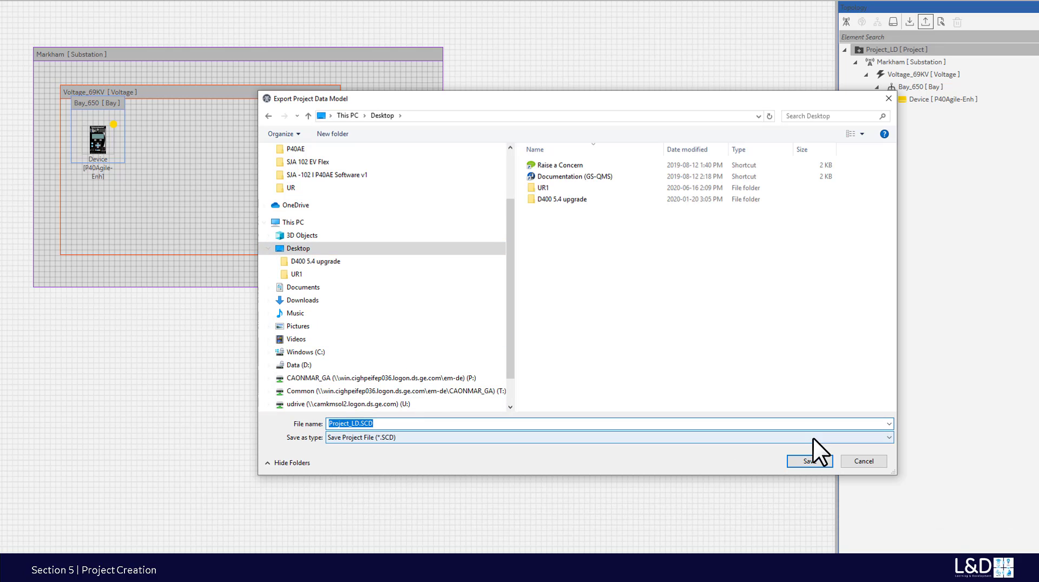
{"action": "left_click", "coordinate": [808, 461]}
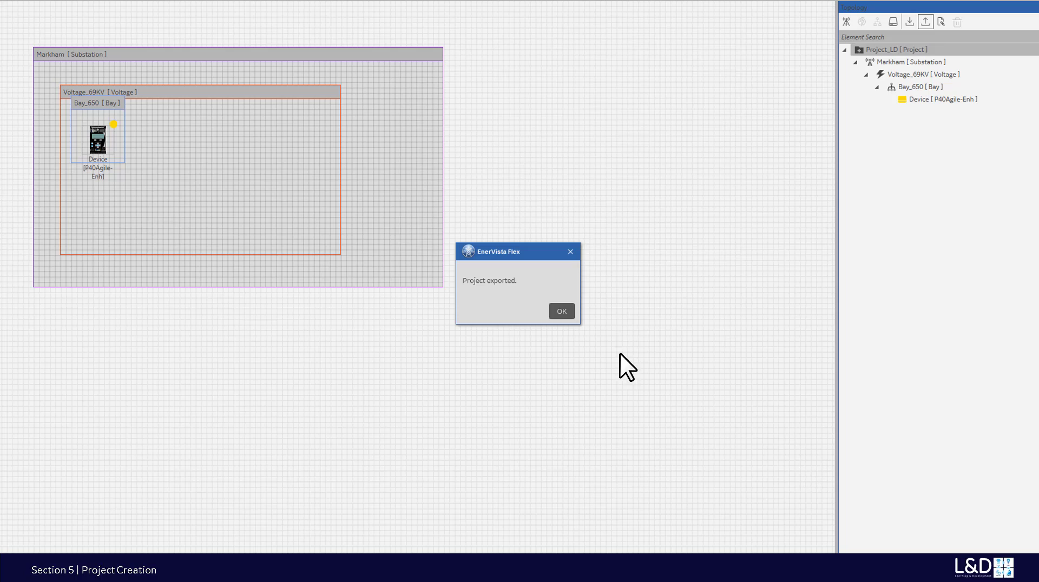
{"action": "left_click", "coordinate": [562, 311]}
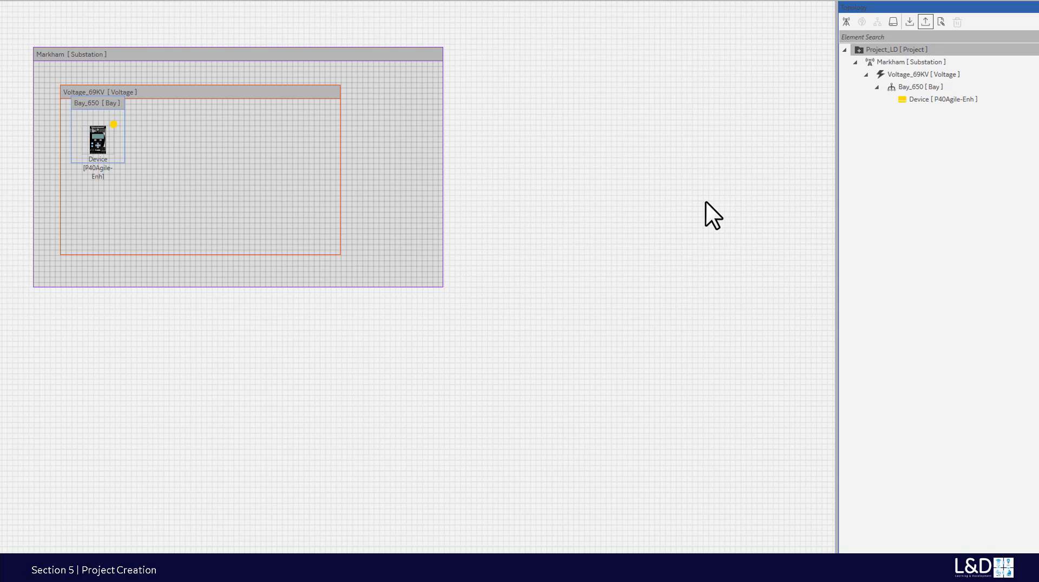
- Choose Project_LD.SCD for import, filtering the file list to SCD files
{"action": "left_click", "coordinate": [910, 21]}
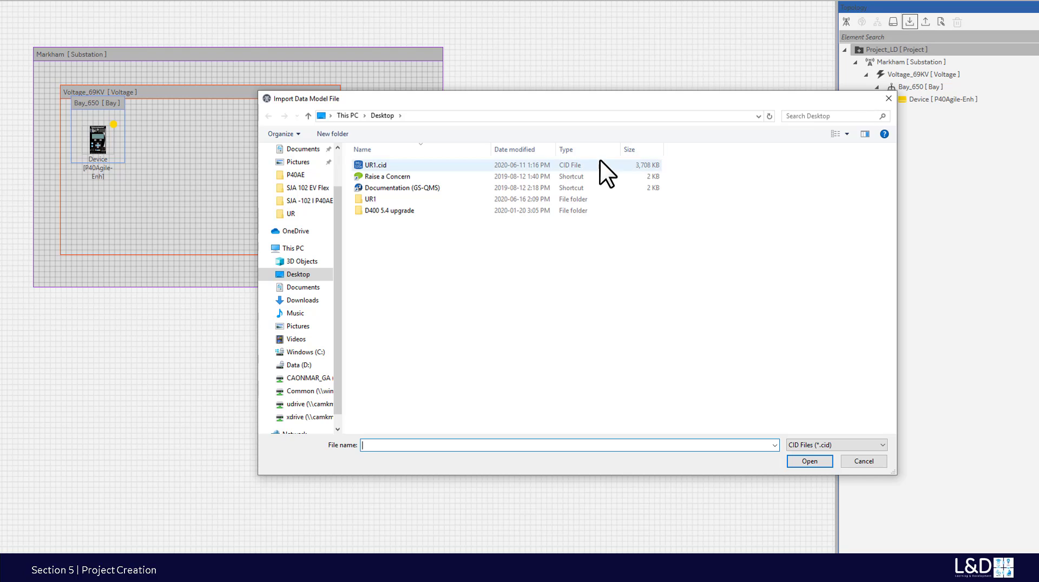
{"action": "left_click_drag", "start_coordinate": [336, 209], "coordinate": [338, 170]}
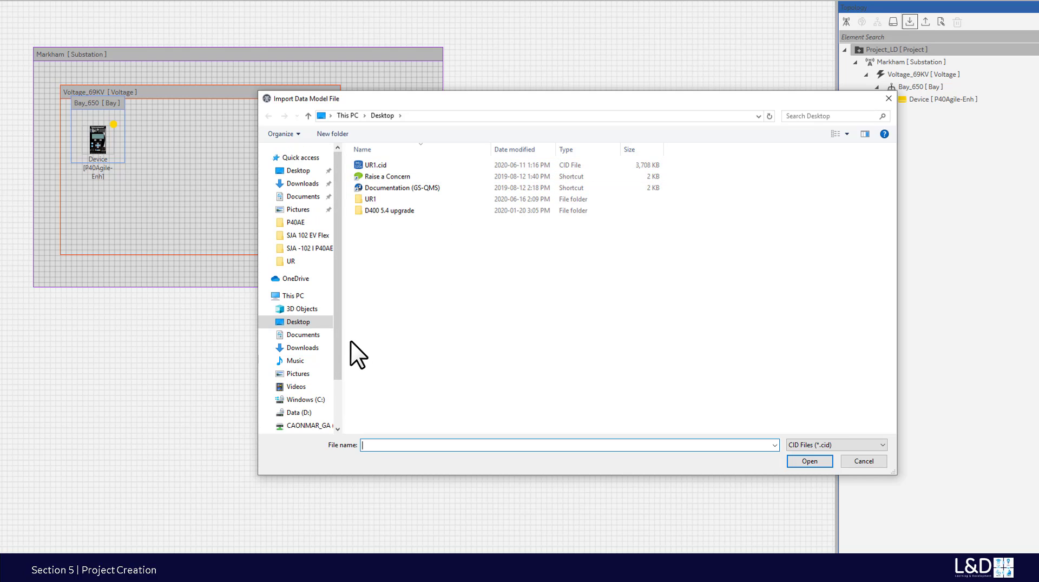
{"action": "left_click", "coordinate": [299, 321]}
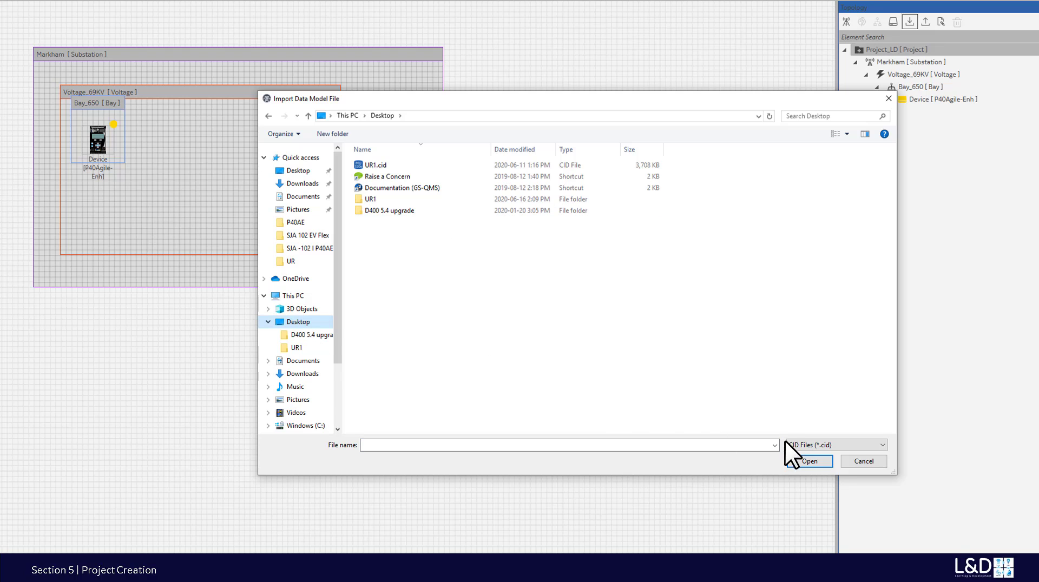
{"action": "left_click", "coordinate": [855, 461]}
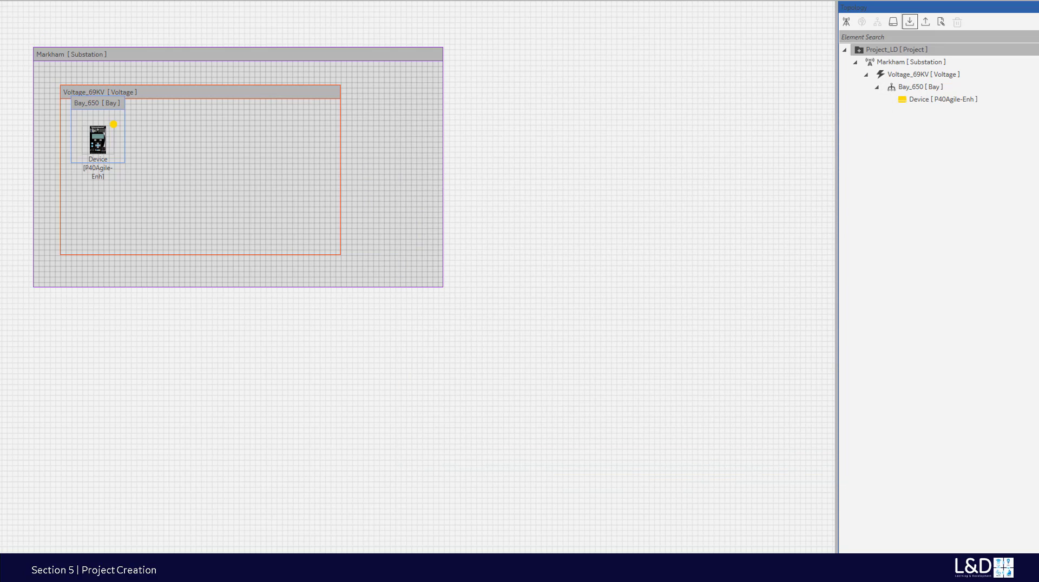
{"action": "left_click", "coordinate": [910, 21]}
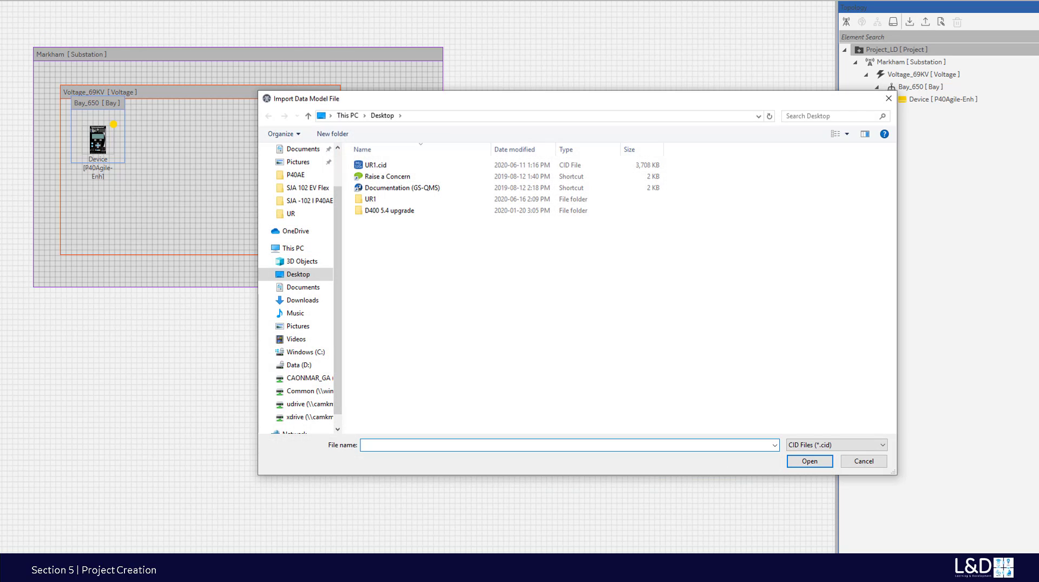
{"action": "left_click", "coordinate": [880, 446]}
{"action": "left_click", "coordinate": [881, 447]}
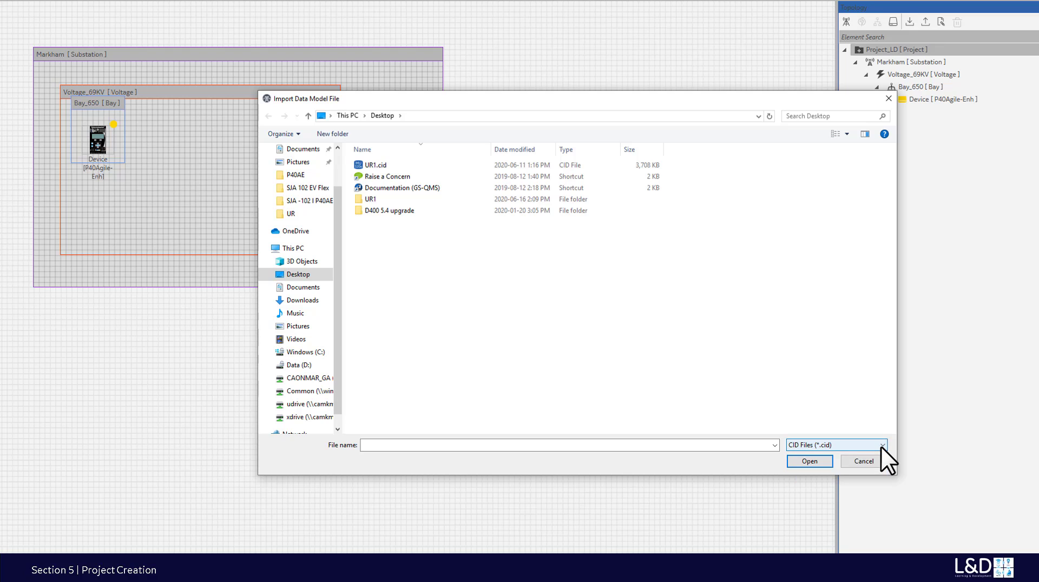
{"action": "left_click", "coordinate": [881, 447]}
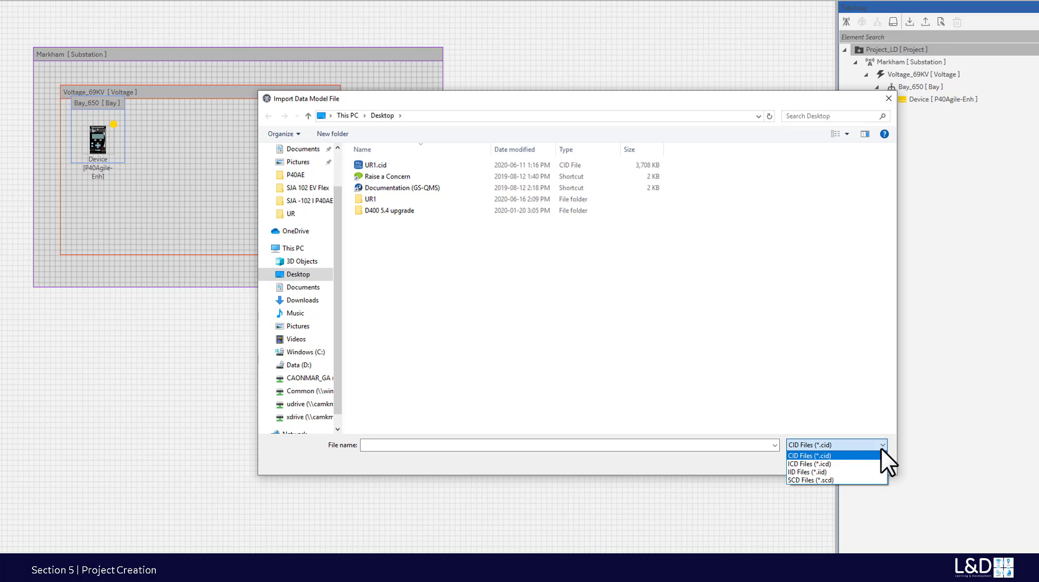
{"action": "left_click", "coordinate": [849, 479]}
{"action": "left_click", "coordinate": [385, 175]}
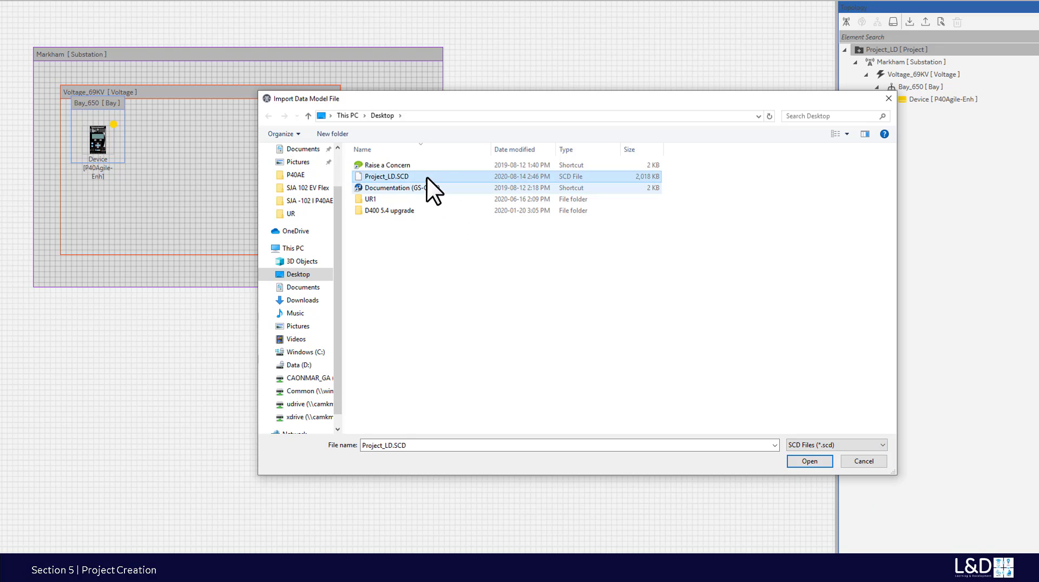
{"action": "left_click", "coordinate": [812, 463]}
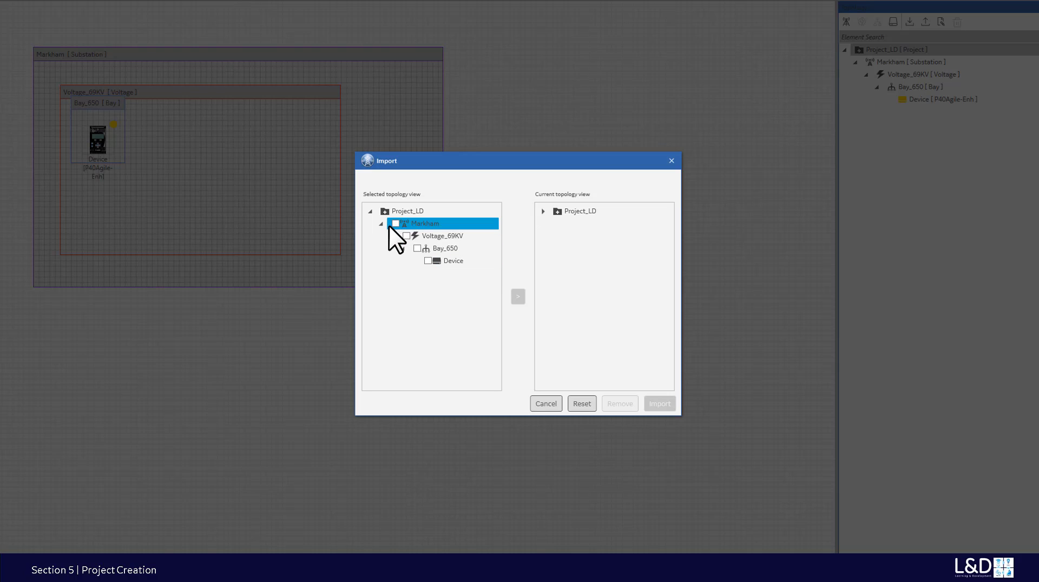
- Expand Project_LD's current topology through Markham, Voltage_69KV and Bay_650 to its Device
{"action": "left_click", "coordinate": [543, 212]}
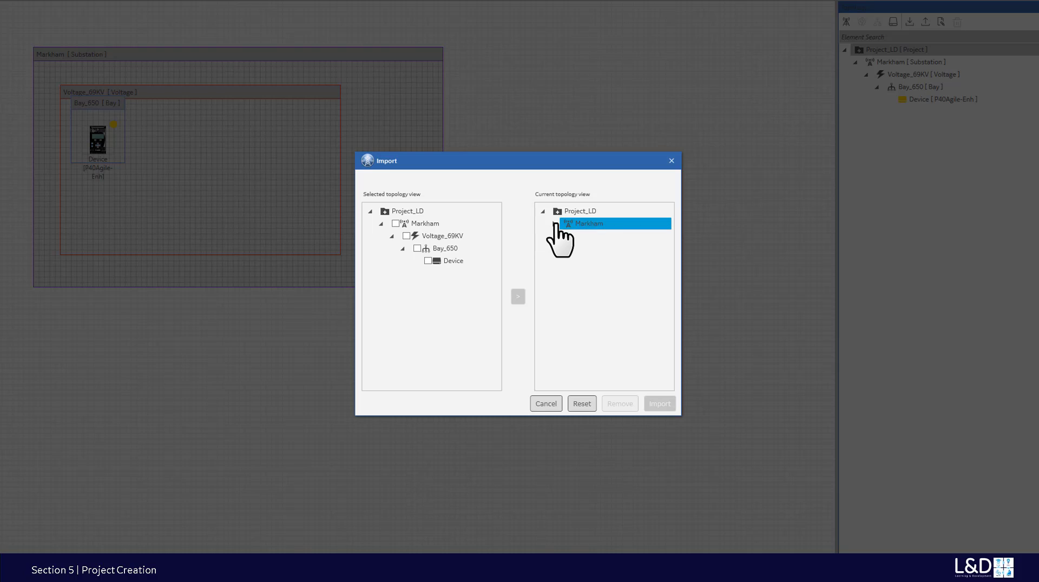
{"action": "left_click", "coordinate": [554, 223]}
{"action": "left_click", "coordinate": [565, 236]}
{"action": "left_click", "coordinate": [575, 249]}
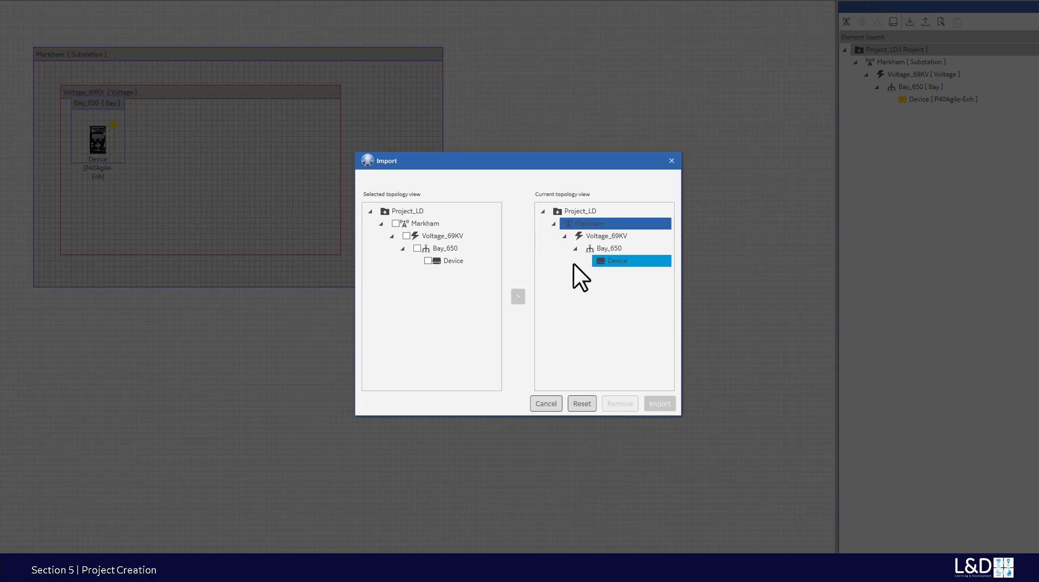
{"action": "left_click", "coordinate": [596, 262]}
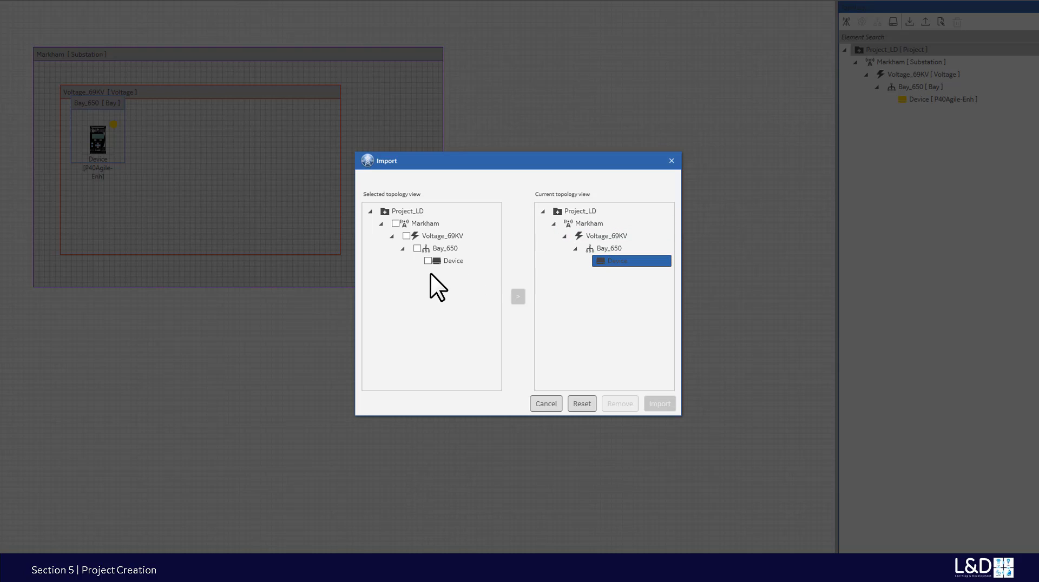
- Map the Markham branch into Project_LD as Markham_1 with Bay_650_1 and Device_1, then import
{"action": "left_click", "coordinate": [395, 223]}
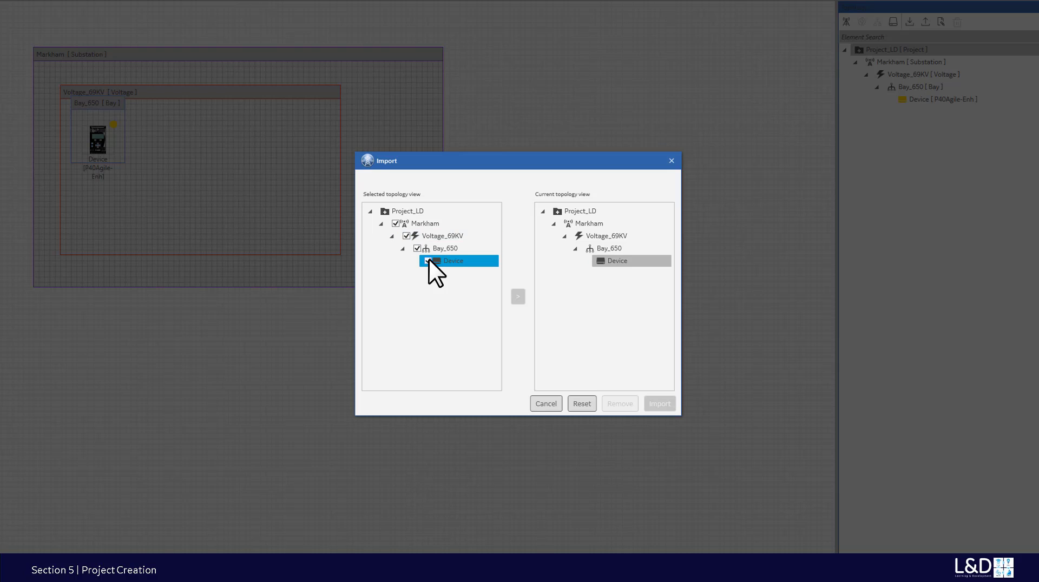
{"action": "left_click", "coordinate": [577, 213]}
{"action": "left_click", "coordinate": [522, 301]}
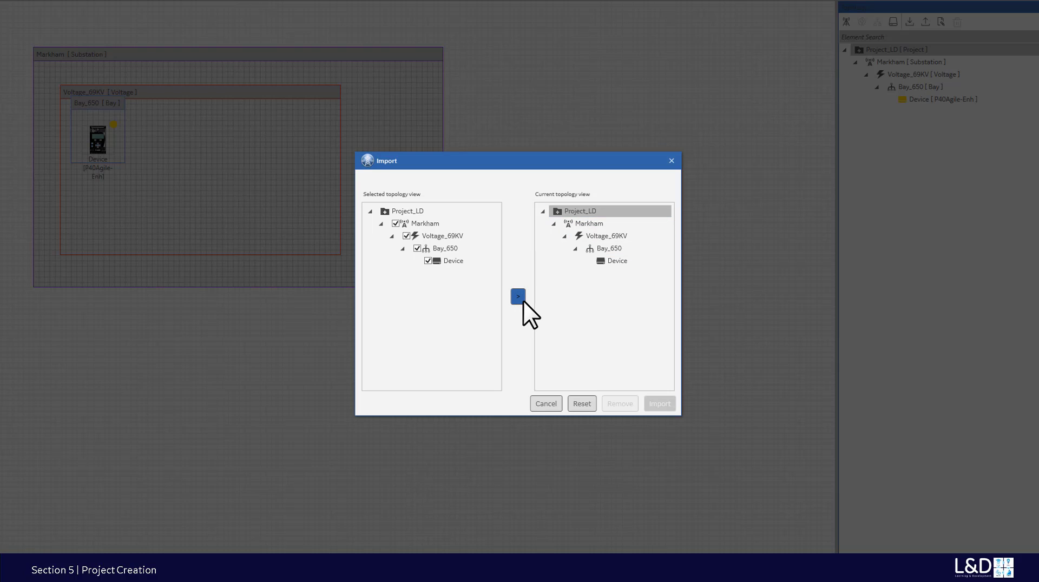
{"action": "left_click", "coordinate": [553, 273]}
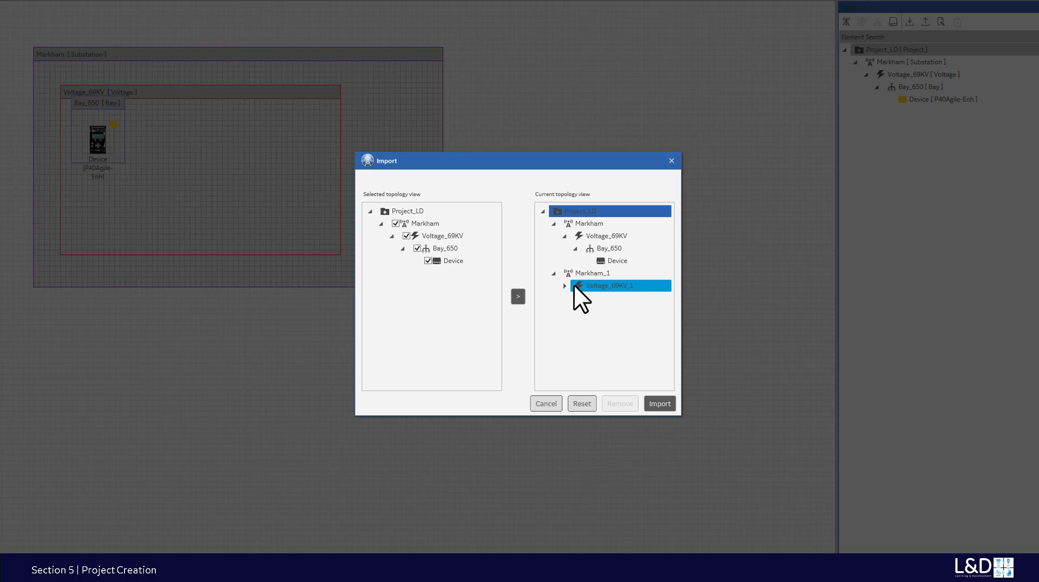
{"action": "double_click", "coordinate": [574, 285]}
{"action": "left_click", "coordinate": [588, 300]}
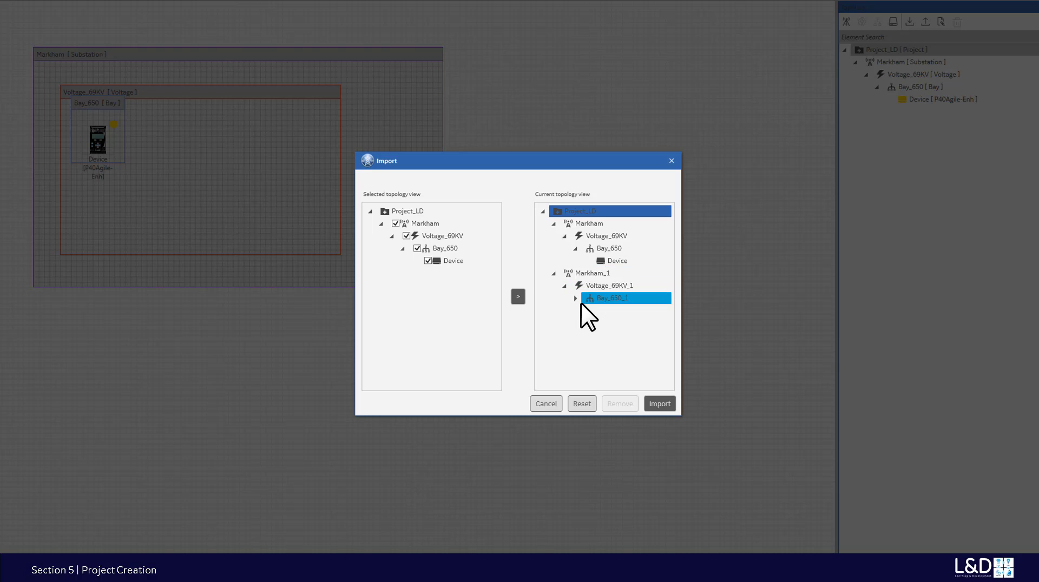
{"action": "left_click", "coordinate": [575, 299]}
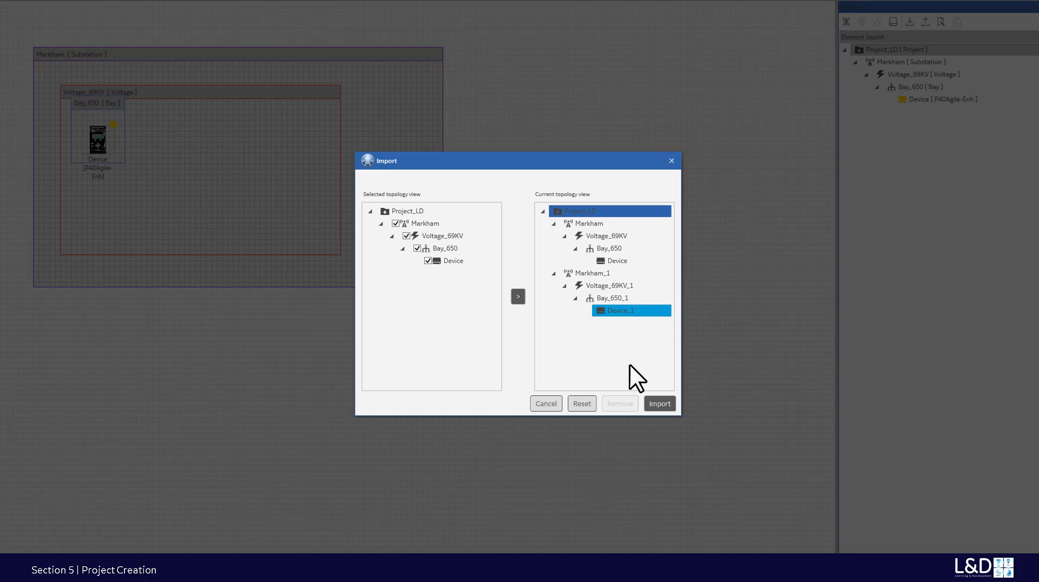
{"action": "left_click", "coordinate": [659, 404]}
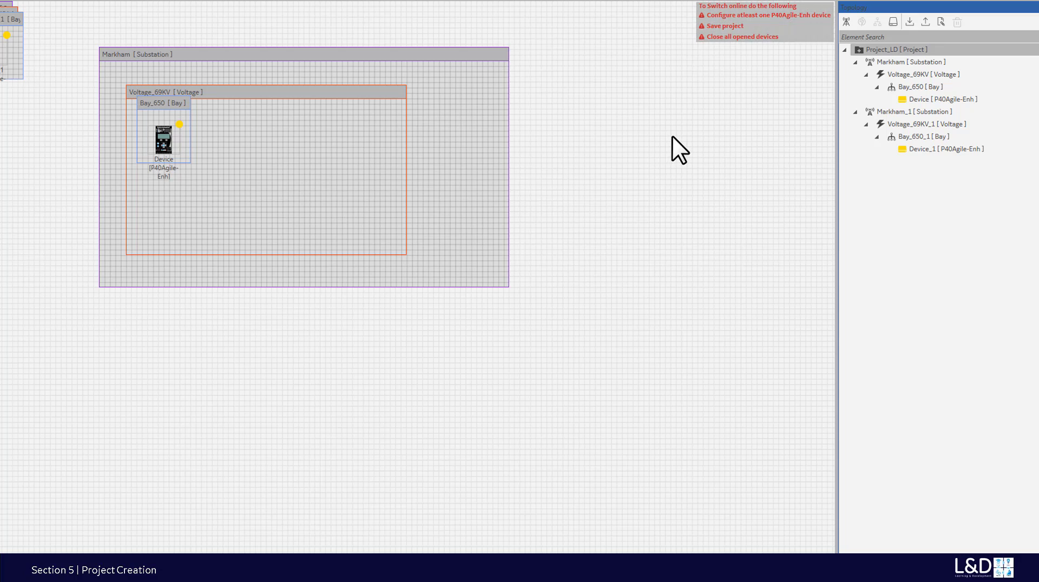
- Select the original Device and save the project with Ctrl+S
{"action": "left_click", "coordinate": [912, 99]}
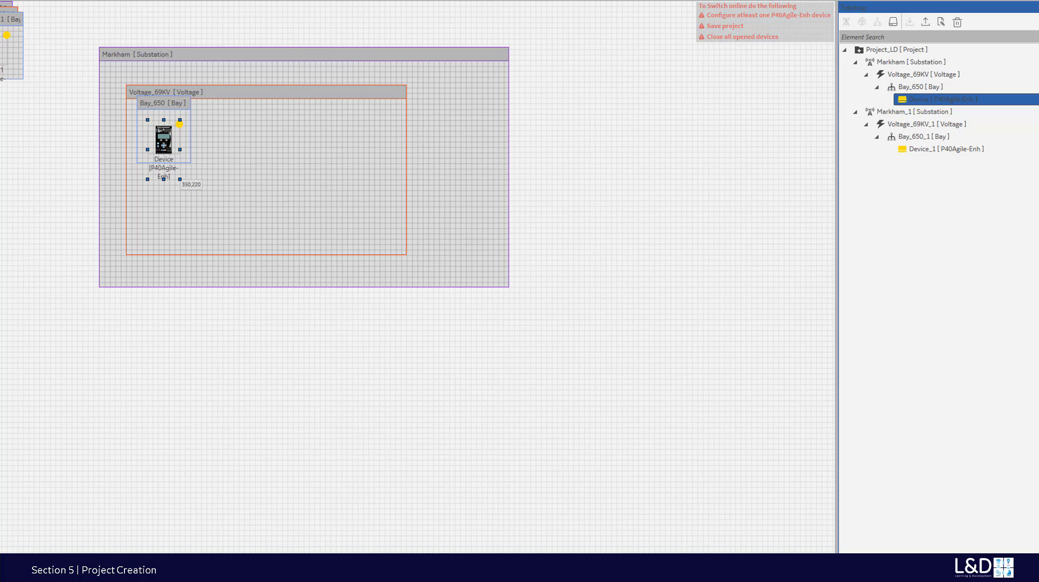
{"action": "key", "text": "ctrl+s"}
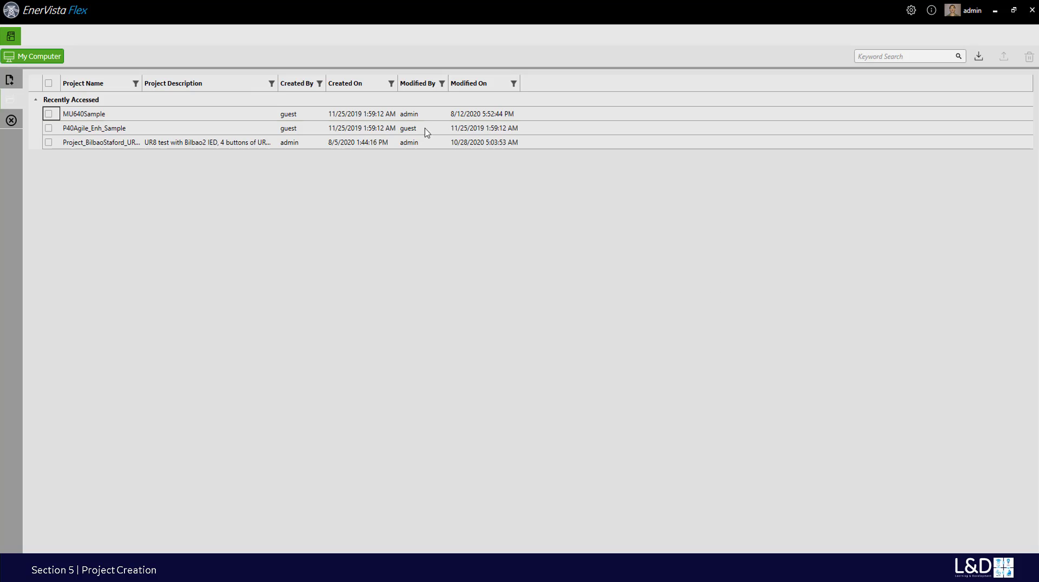
- Create a new project and place an enlarged substation named Markham on the canvas
{"action": "left_click", "coordinate": [10, 83]}
{"action": "left_click", "coordinate": [182, 100]}
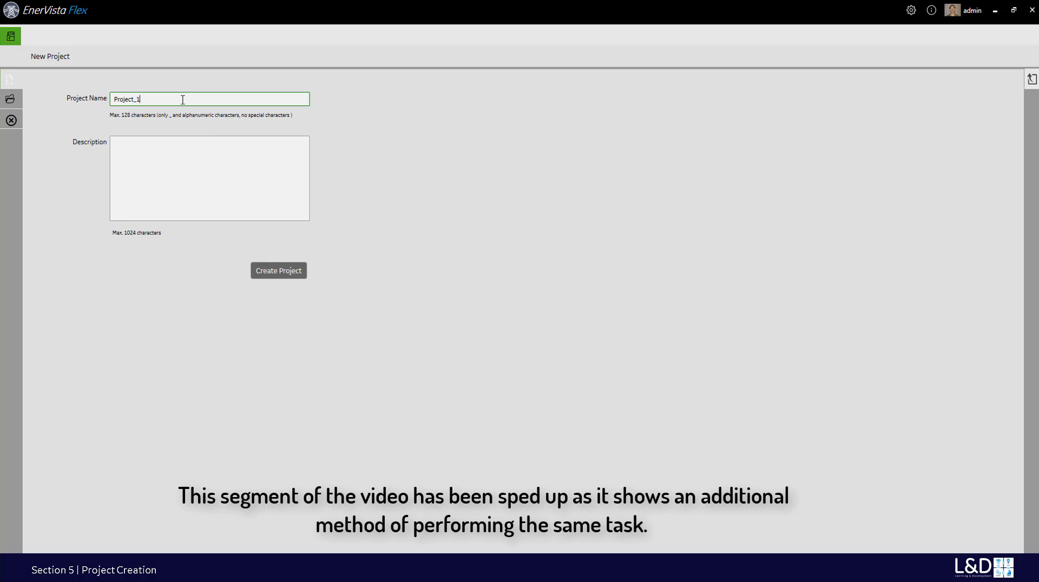
{"action": "left_click", "coordinate": [271, 268]}
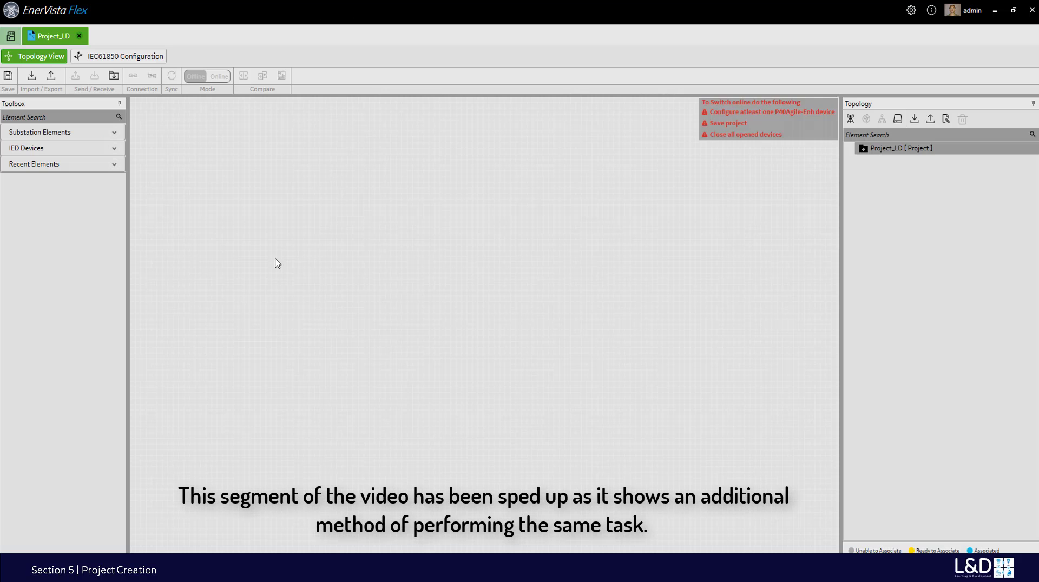
{"action": "left_click", "coordinate": [115, 137]}
{"action": "left_click_drag", "start_coordinate": [98, 161], "coordinate": [195, 213]}
{"action": "key", "text": "ctrl+a"}
{"action": "type", "text": "Markham"}
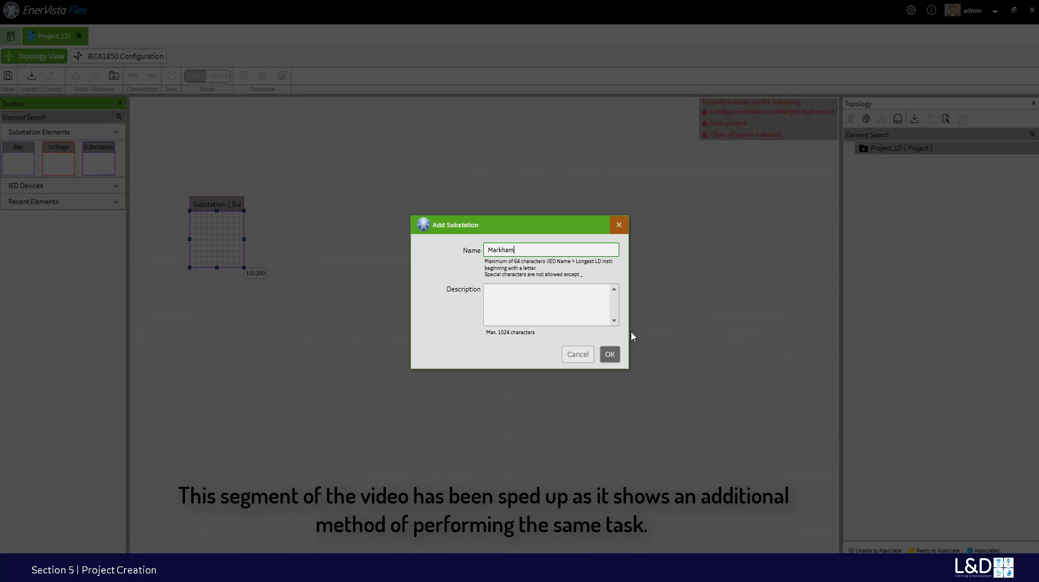
{"action": "left_click", "coordinate": [610, 355]}
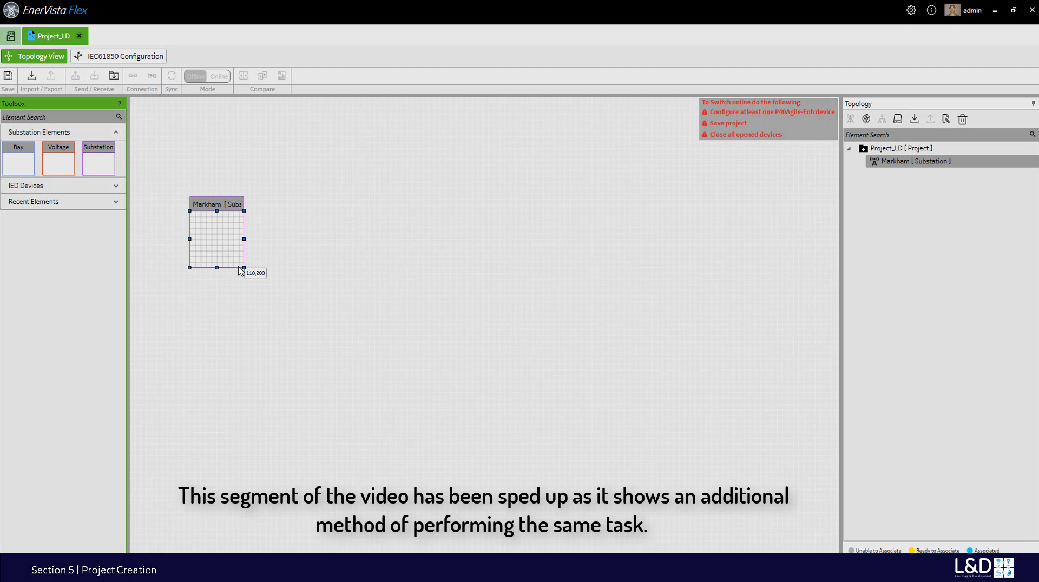
{"action": "left_click_drag", "start_coordinate": [244, 267], "coordinate": [609, 441]}
- Add Voltage_69KV inside Markham and Bay650 inside it, enlarging both boxes
{"action": "left_click_drag", "start_coordinate": [58, 161], "coordinate": [242, 271]}
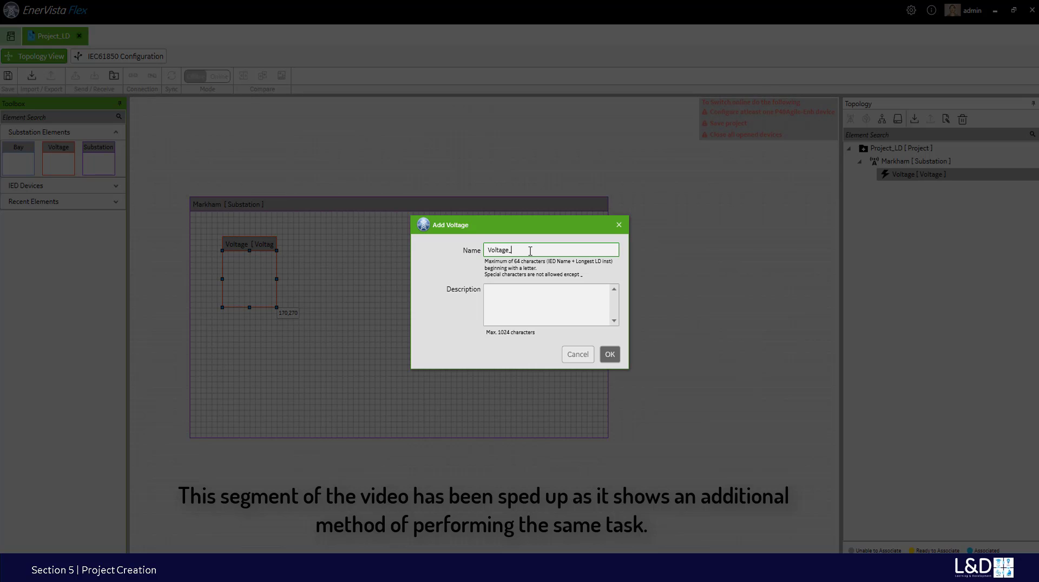
{"action": "left_click", "coordinate": [610, 354]}
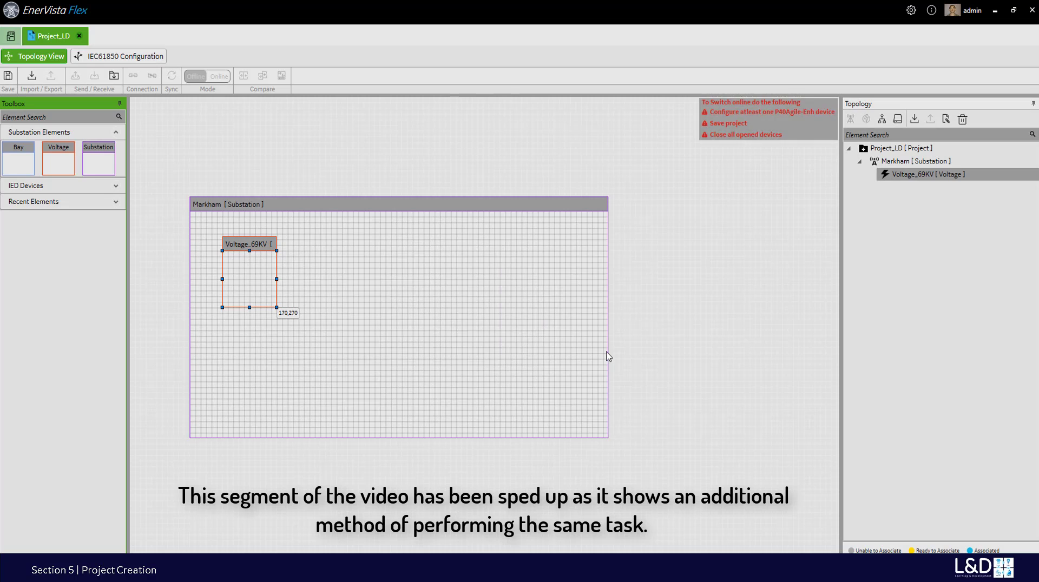
{"action": "left_click_drag", "start_coordinate": [274, 307], "coordinate": [418, 416]}
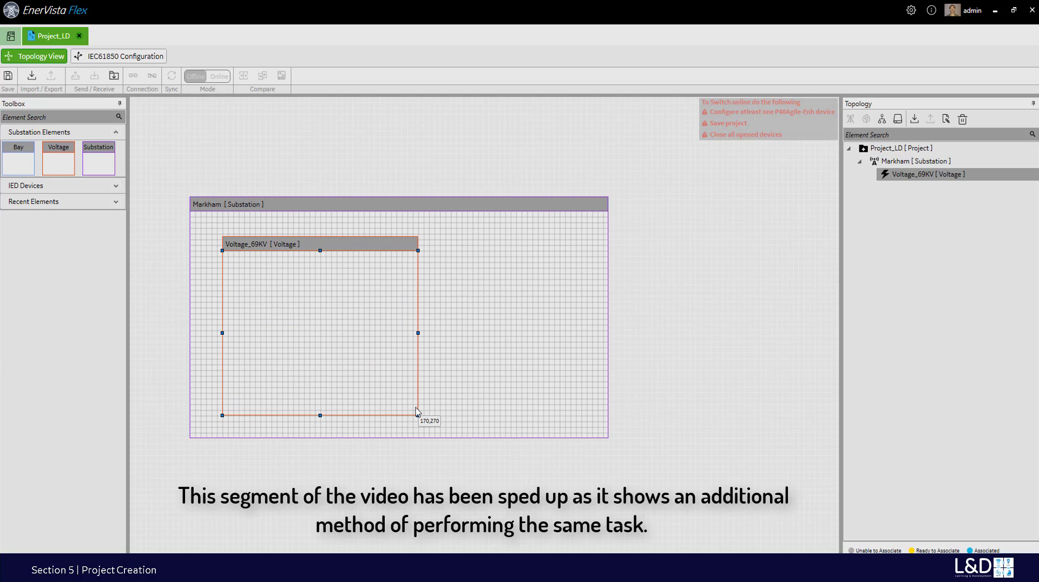
{"action": "left_click_drag", "start_coordinate": [19, 160], "coordinate": [249, 291]}
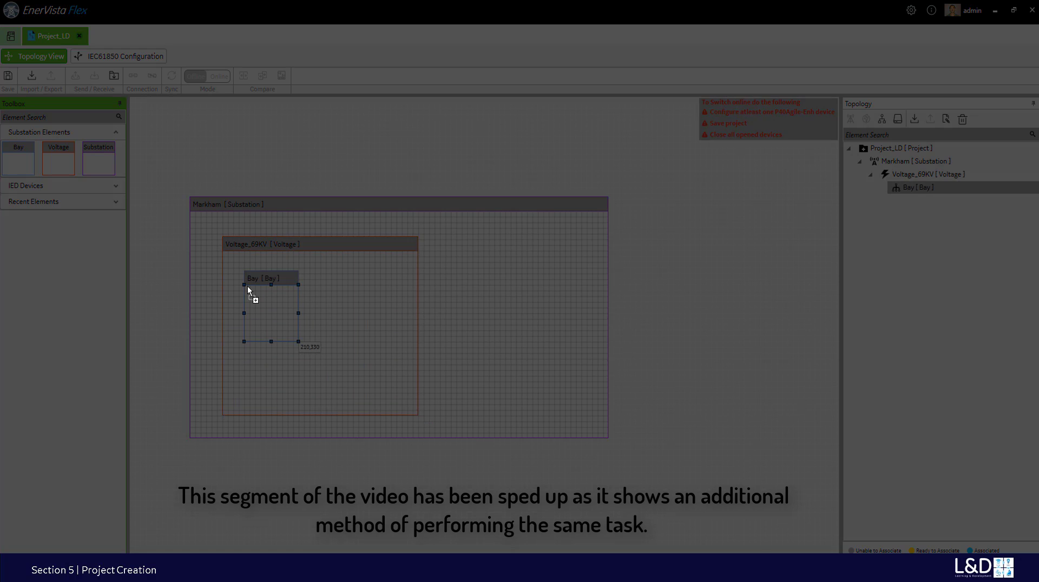
{"action": "left_click", "coordinate": [499, 248]}
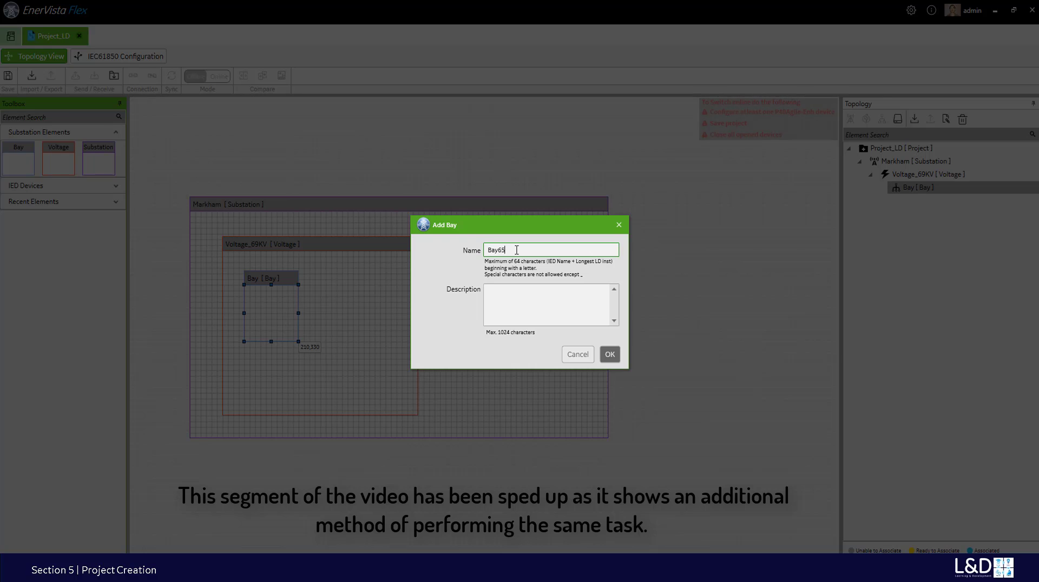
{"action": "left_click", "coordinate": [610, 355]}
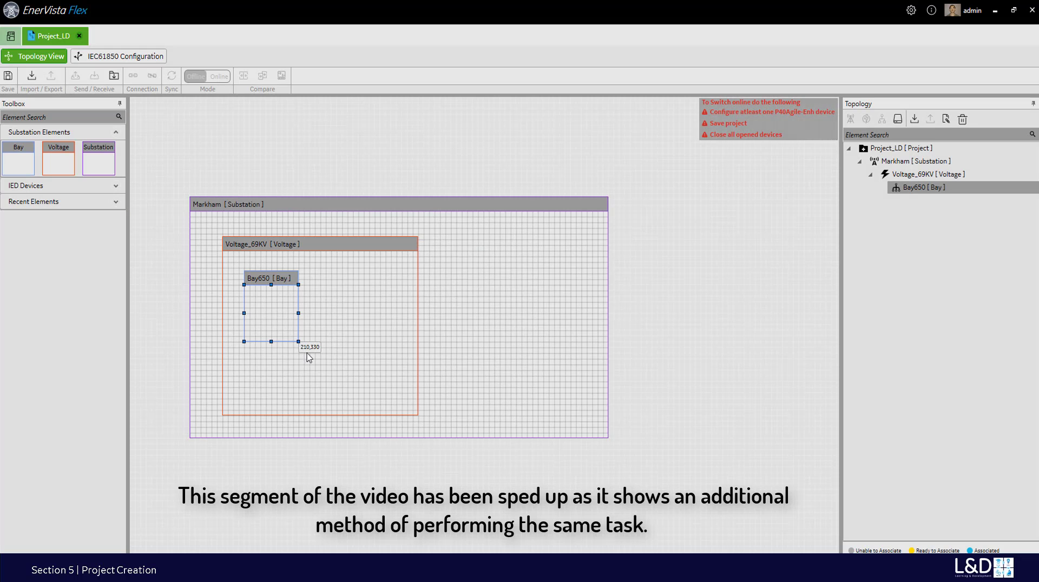
{"action": "left_click_drag", "start_coordinate": [300, 342], "coordinate": [354, 392]}
- Place a P40Agile-Enh device named P40AE in Bay650 and save the project
{"action": "left_click", "coordinate": [116, 186]}
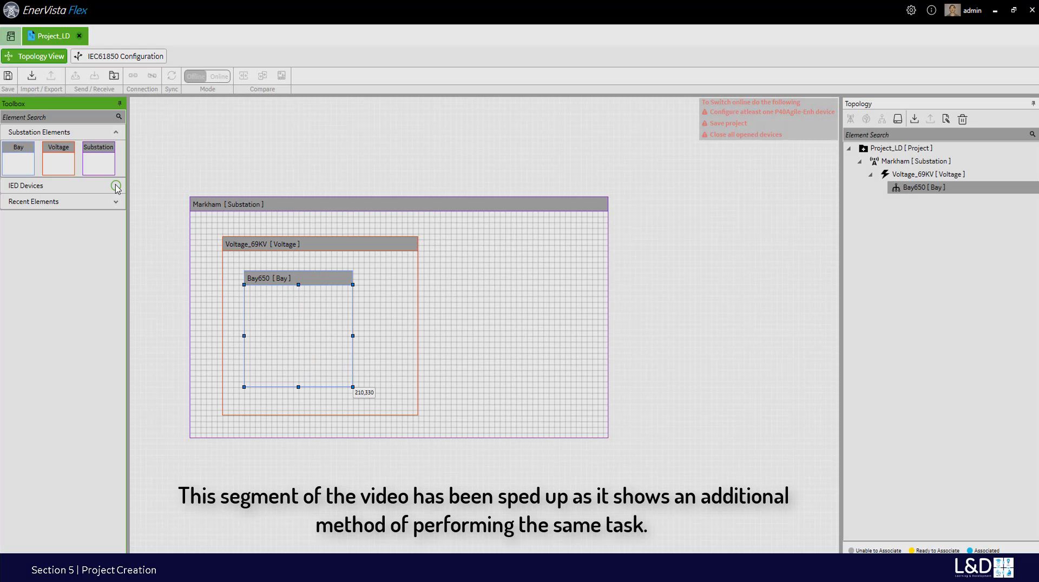
{"action": "left_click_drag", "start_coordinate": [20, 210], "coordinate": [261, 317]}
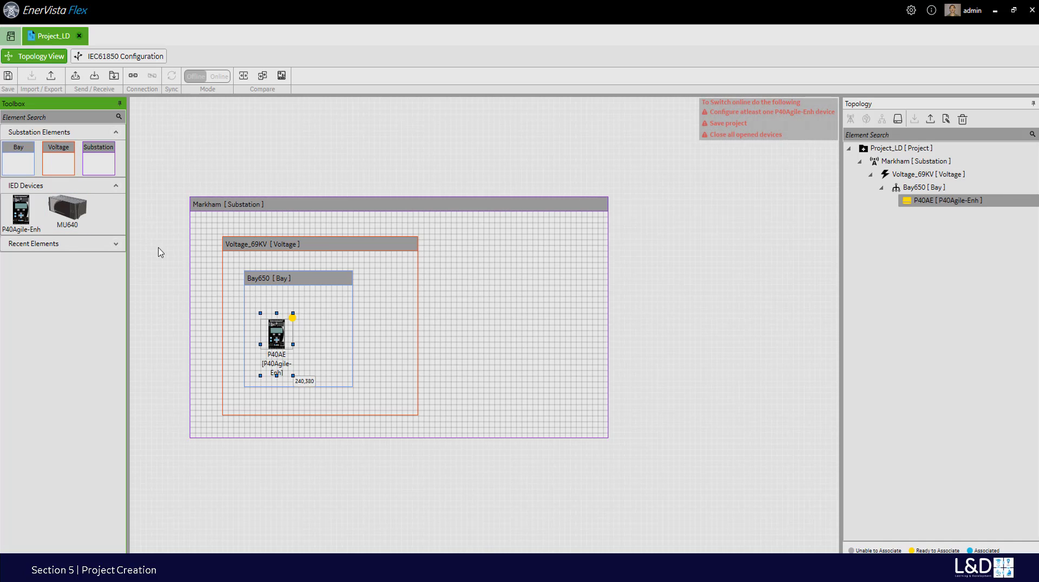
{"action": "left_click", "coordinate": [8, 78]}
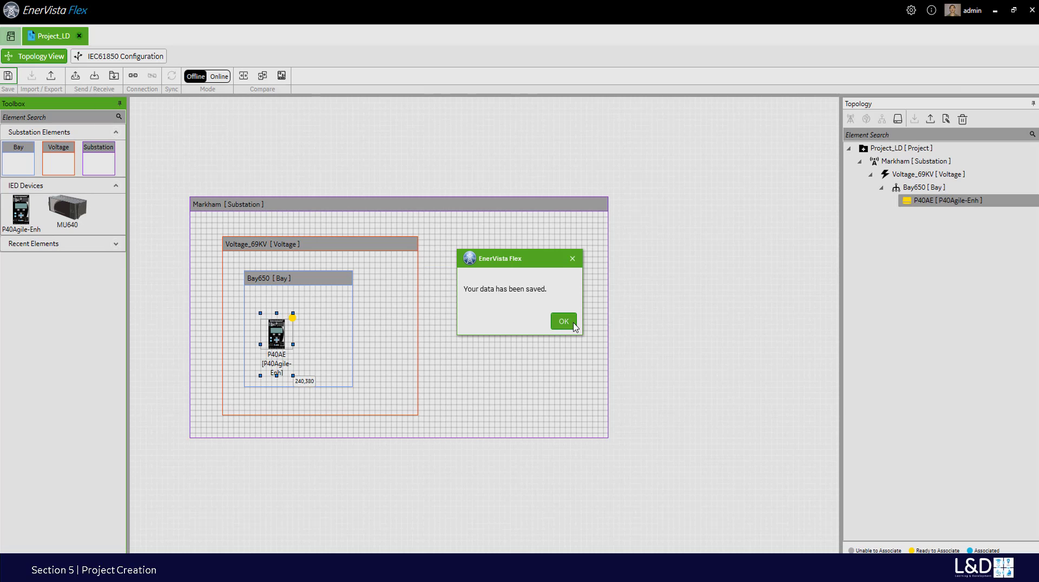
- Dismiss the saved message, close Project_LD, and tick it in the project list
{"action": "left_click", "coordinate": [575, 326]}
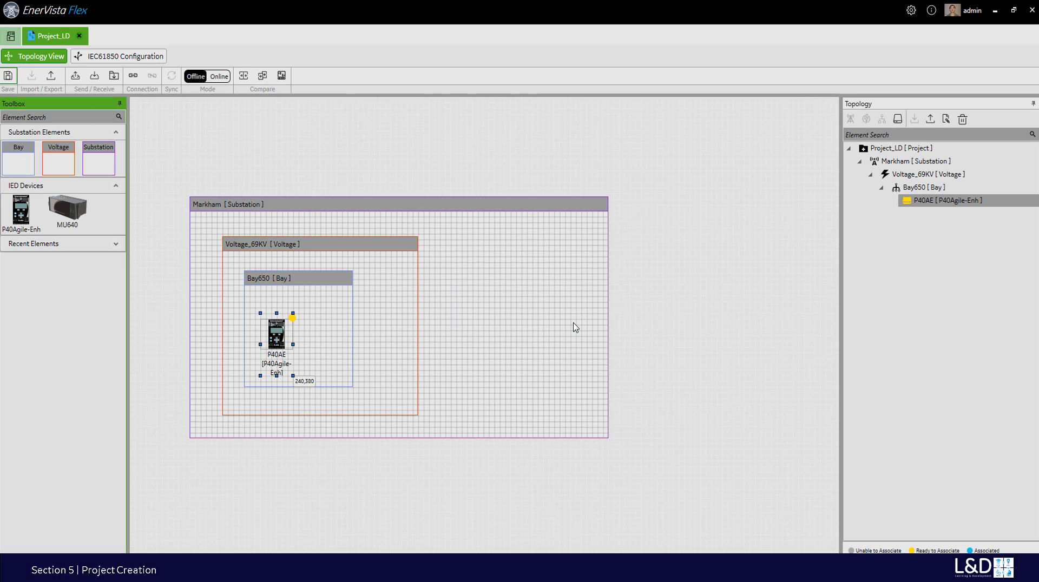
{"action": "left_click", "coordinate": [79, 36]}
{"action": "left_click", "coordinate": [526, 321]}
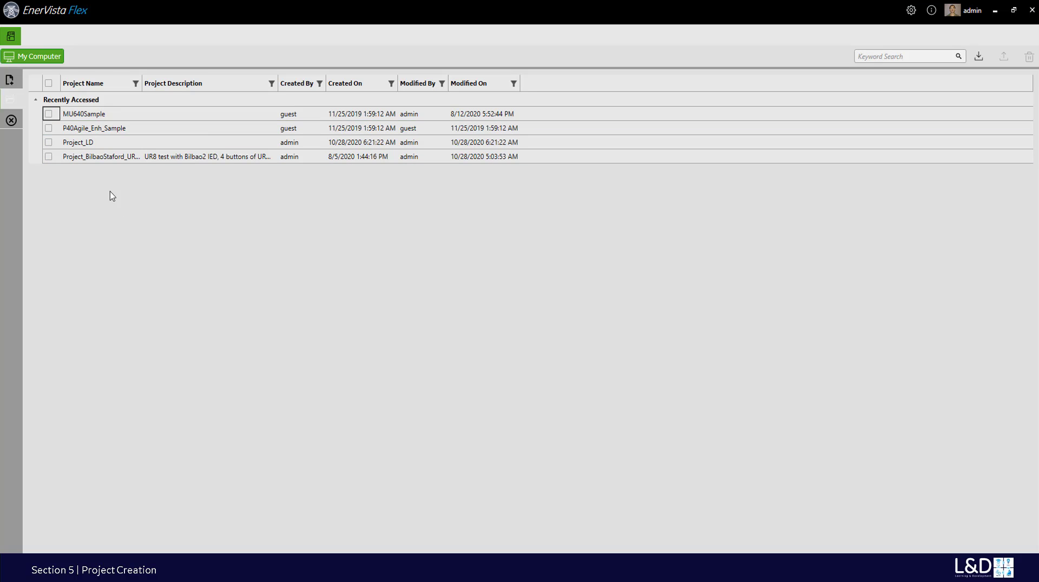
{"action": "left_click", "coordinate": [52, 144]}
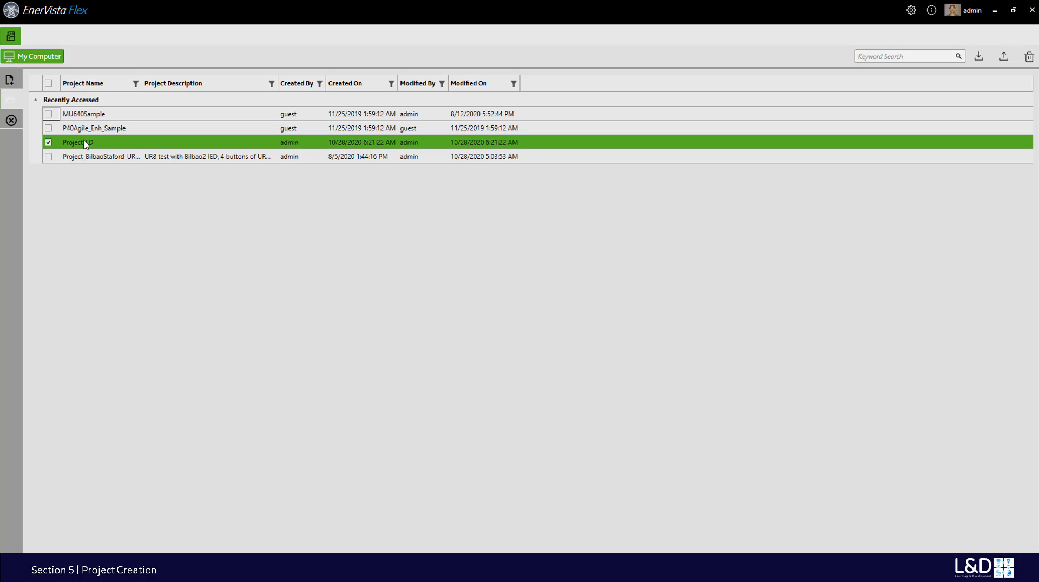
- Export Project_LD as Project_LD.tszip into the P40AE folder and acknowledge the confirmation
{"action": "left_click", "coordinate": [1003, 60]}
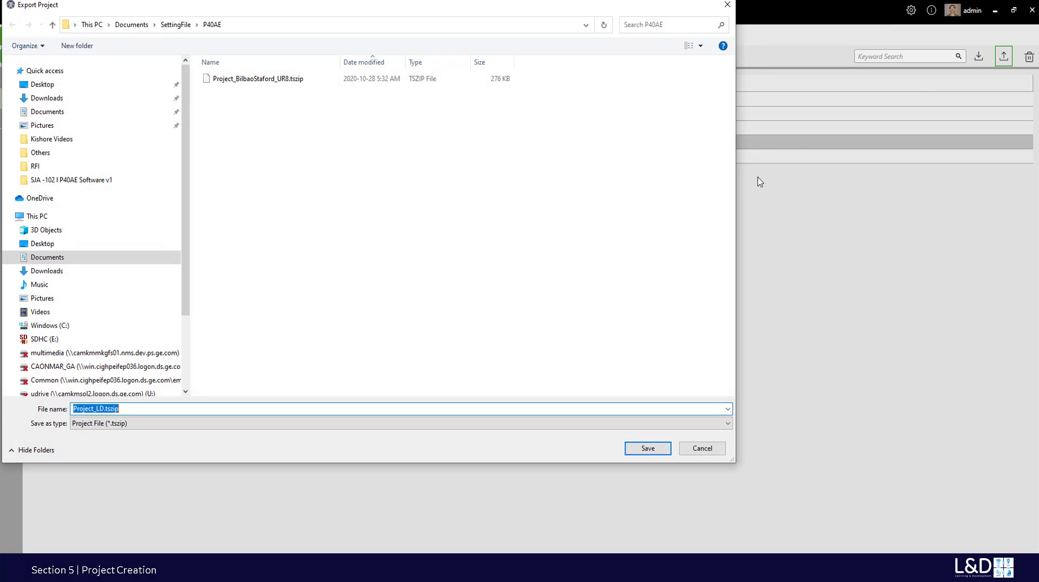
{"action": "left_click", "coordinate": [162, 409]}
{"action": "left_click", "coordinate": [658, 454]}
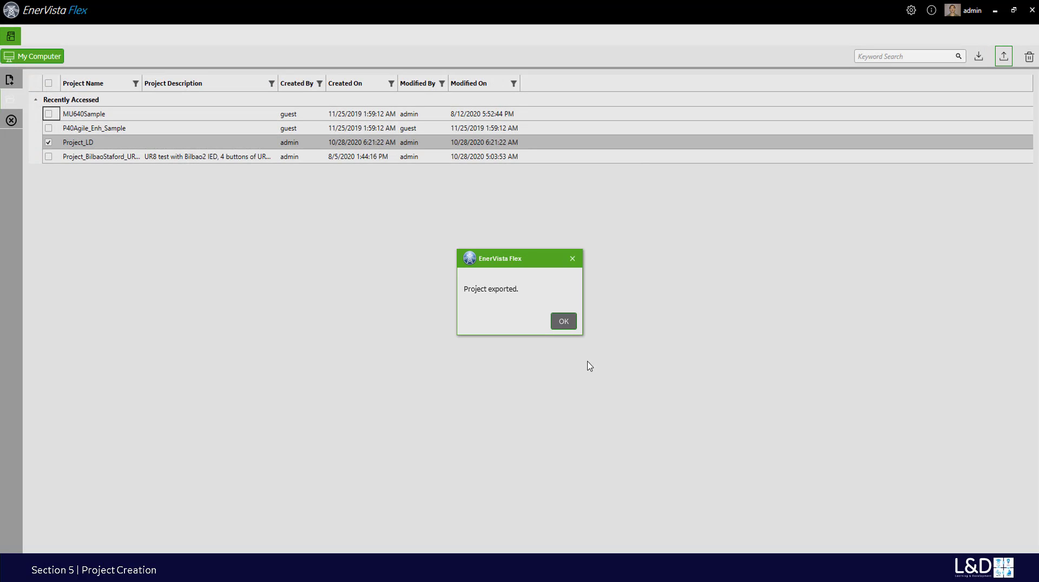
{"action": "left_click", "coordinate": [565, 324]}
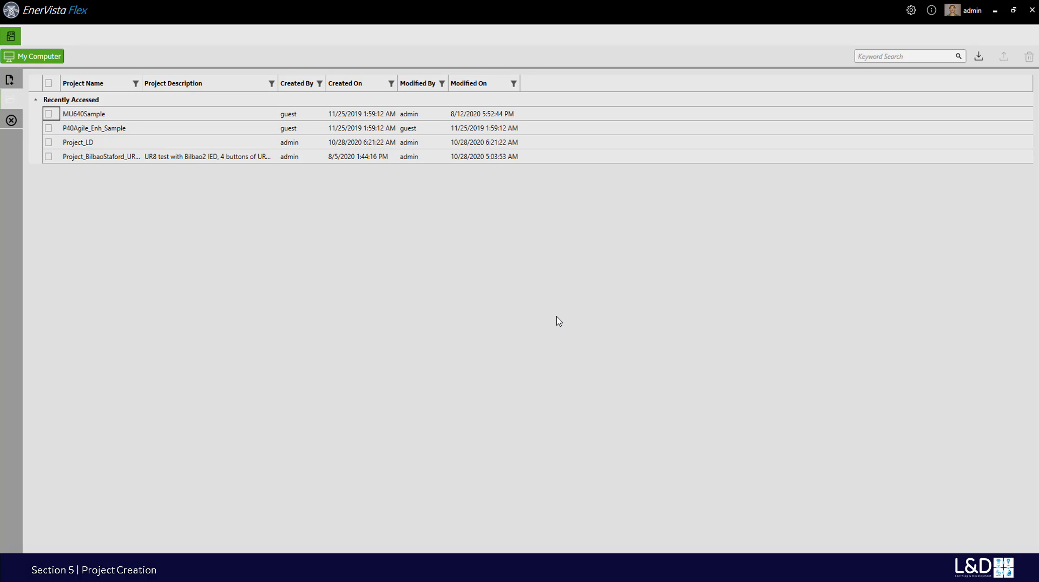
- Import Project_LD.tszip renamed as Project_LD1, then open Project_LD1 from the project list
{"action": "left_click", "coordinate": [980, 56]}
{"action": "left_click", "coordinate": [193, 92]}
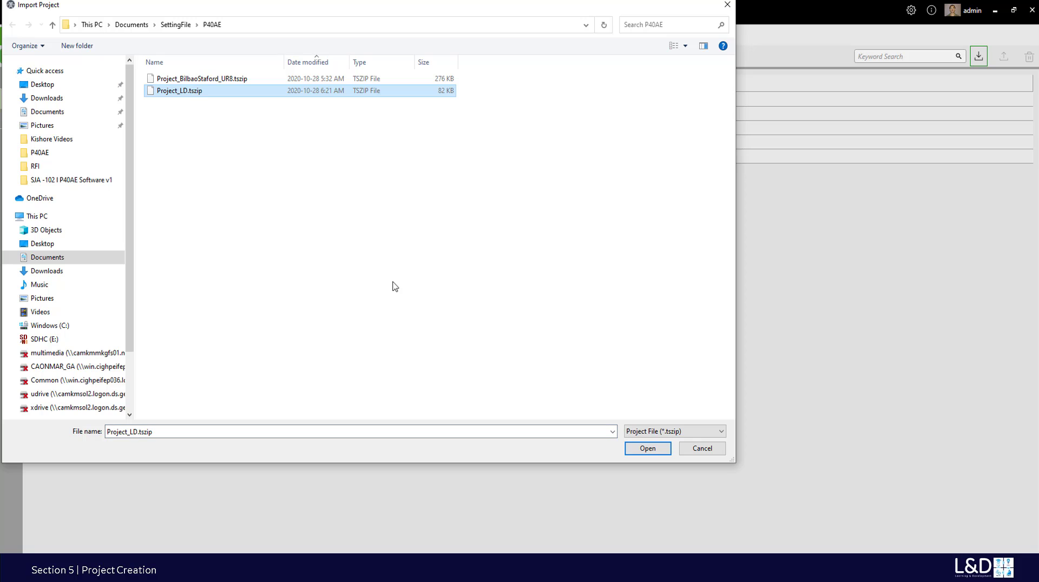
{"action": "left_click", "coordinate": [642, 452]}
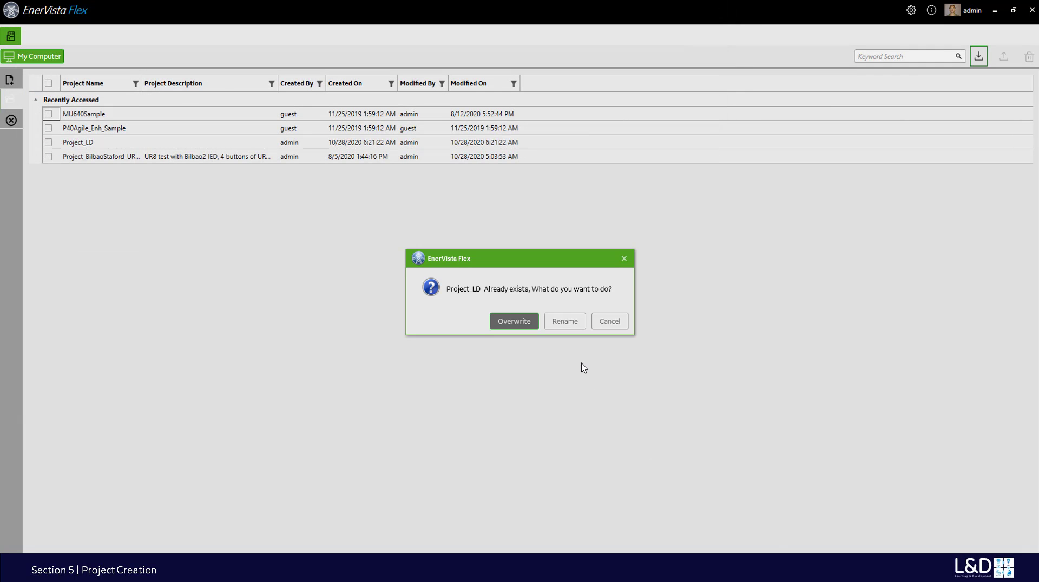
{"action": "left_click", "coordinate": [565, 322]}
{"action": "left_click", "coordinate": [535, 285]}
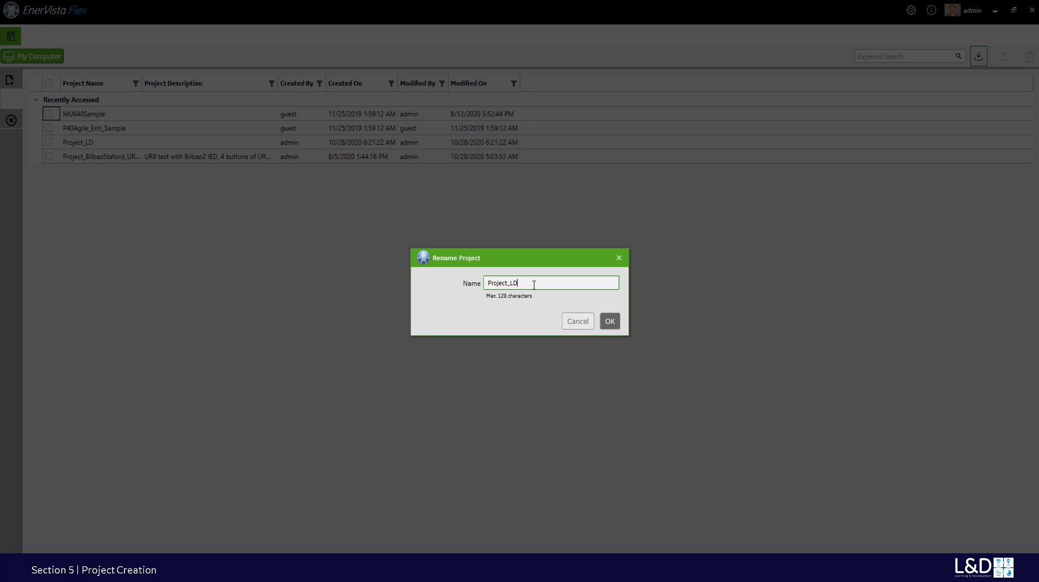
{"action": "left_click", "coordinate": [611, 323]}
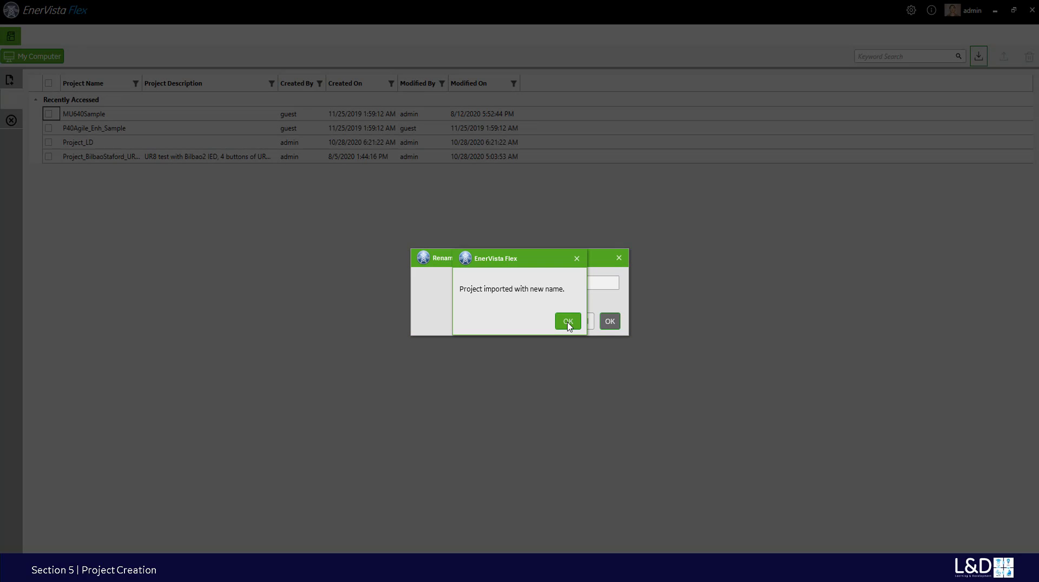
{"action": "left_click", "coordinate": [568, 323]}
{"action": "left_click", "coordinate": [87, 173]}
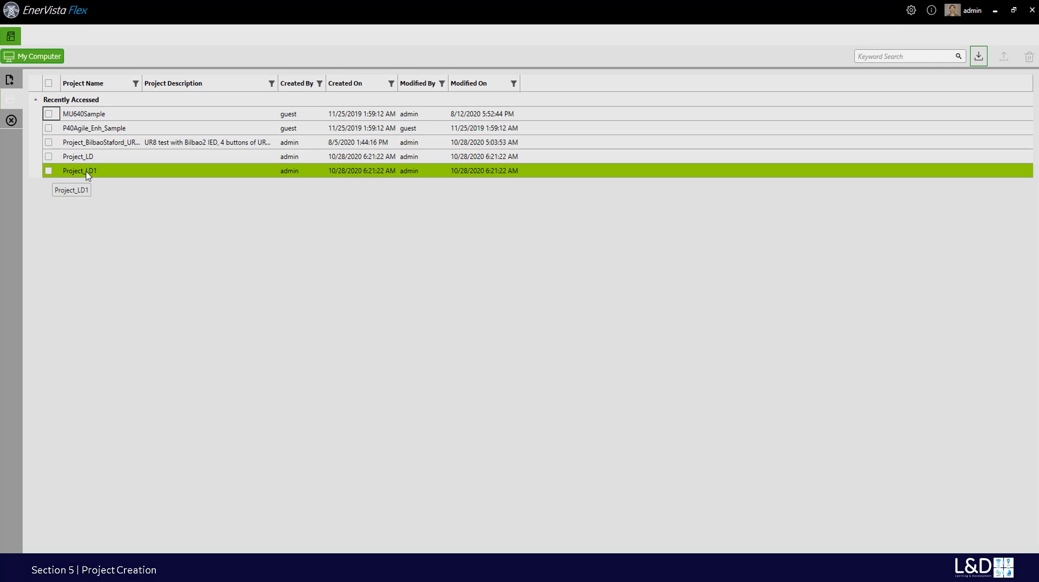
{"action": "double_click", "coordinate": [87, 174]}
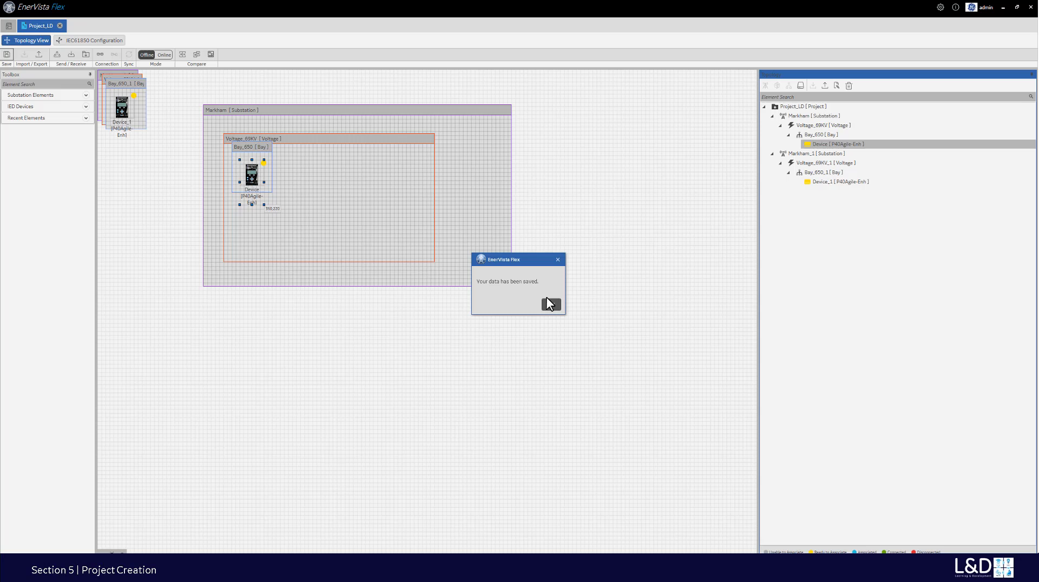
- Interact with the opened project's Topology View showing the Markham branches
{"action": "left_click", "coordinate": [548, 303]}
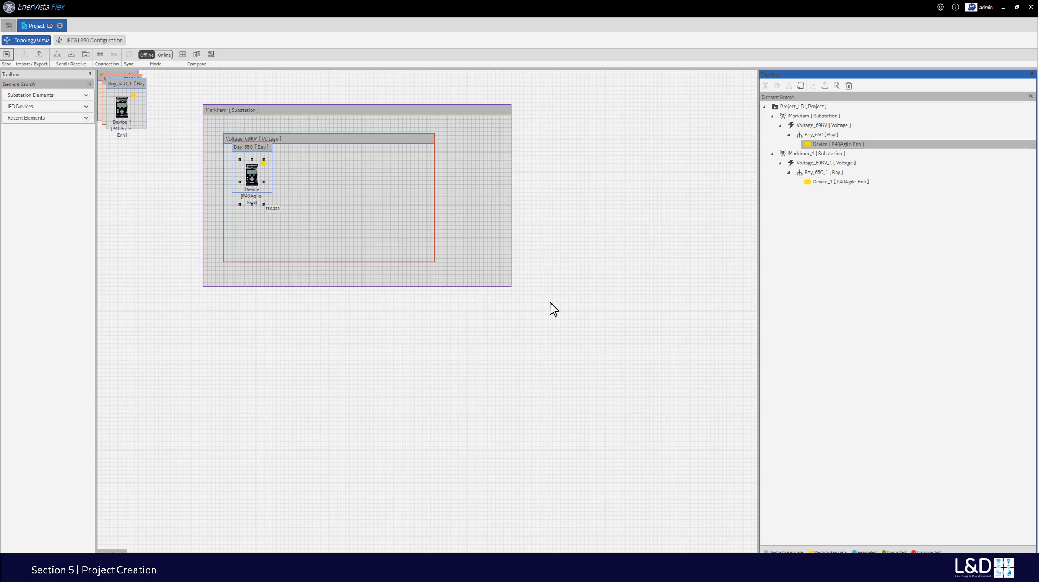
- Associate Bay_650's Device with the relay at 172.16.0.3 over USB, accepting the serial mismatch
{"action": "left_click", "coordinate": [99, 54]}
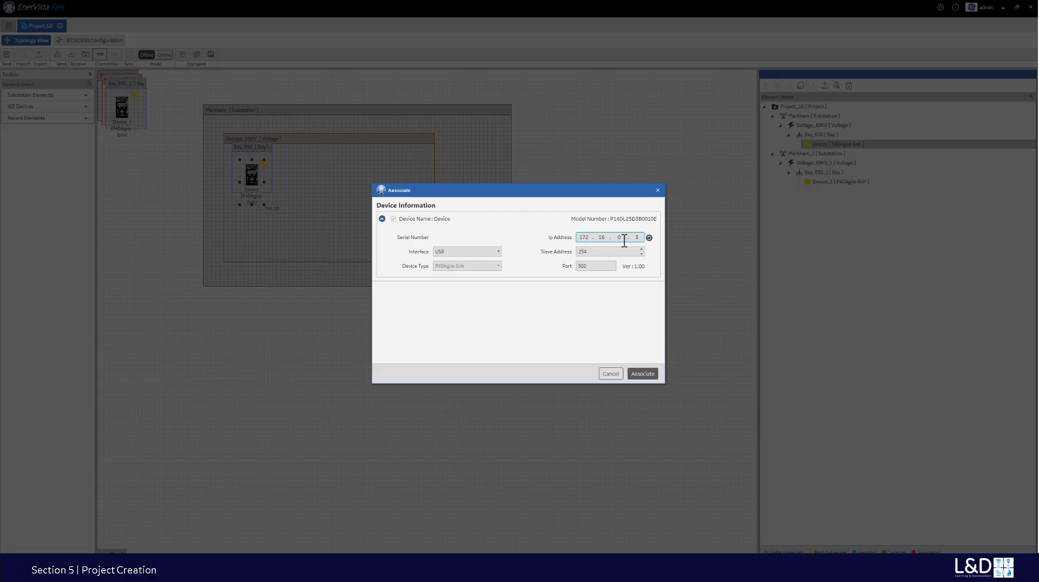
{"action": "left_click", "coordinate": [644, 373]}
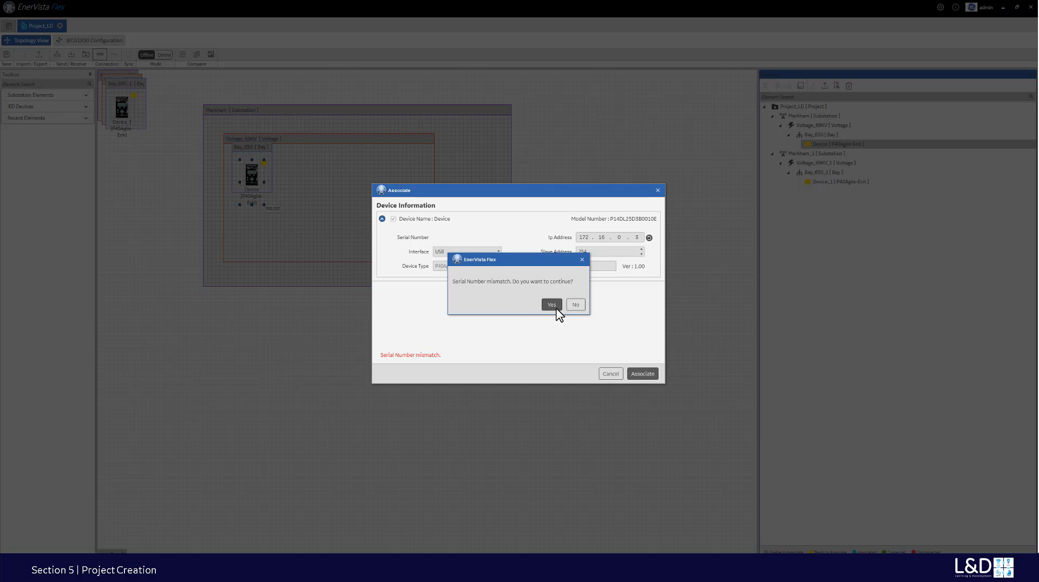
{"action": "left_click", "coordinate": [553, 305]}
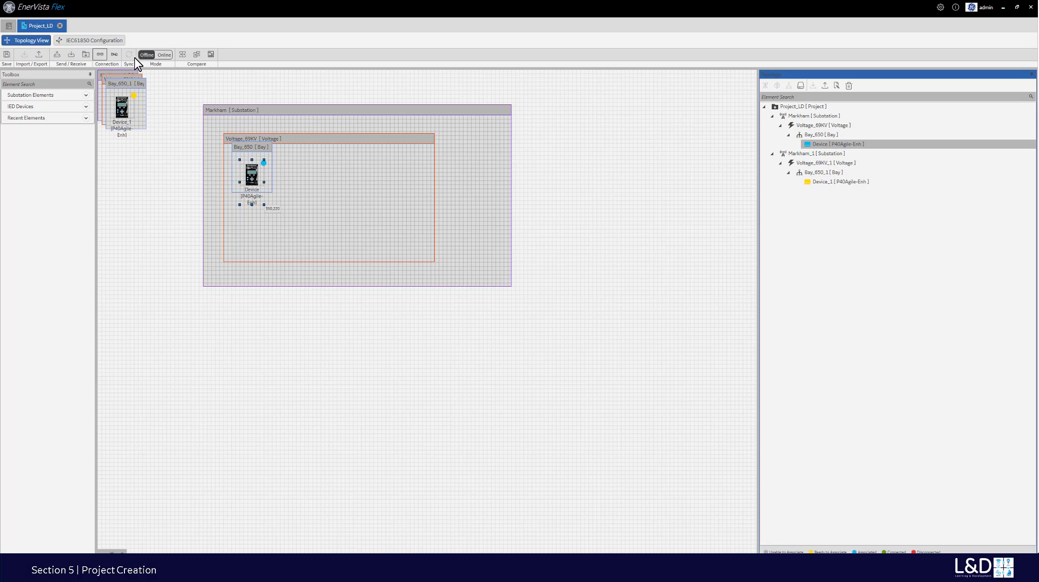
{"action": "left_click", "coordinate": [164, 55]}
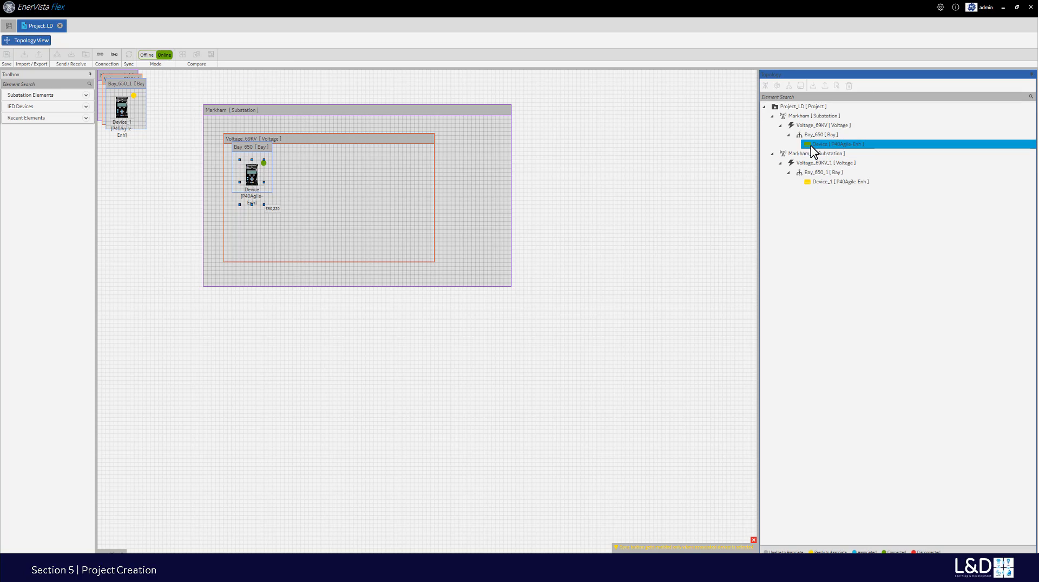
{"action": "left_click", "coordinate": [829, 154]}
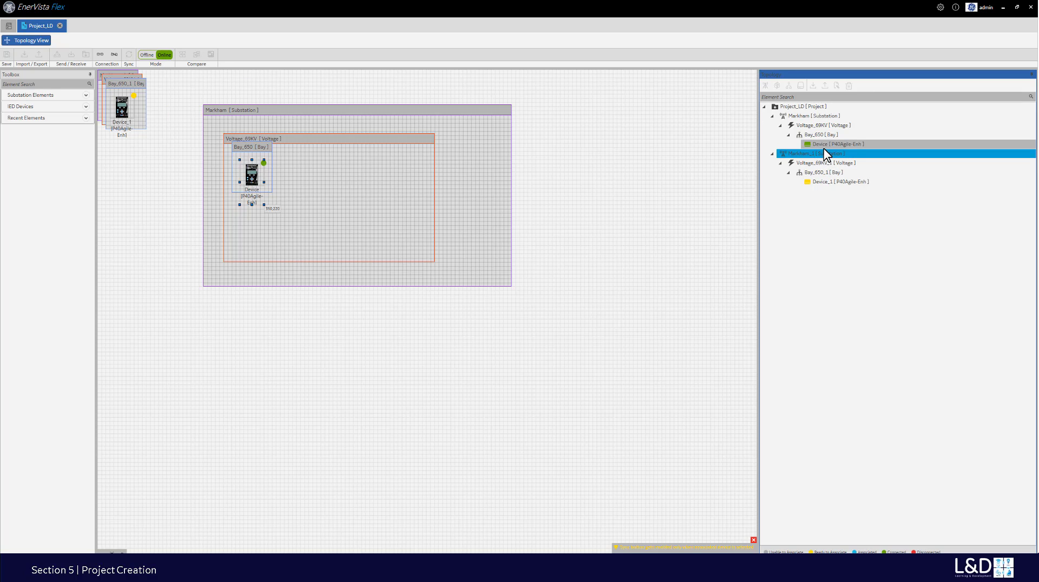
{"action": "left_click", "coordinate": [825, 146]}
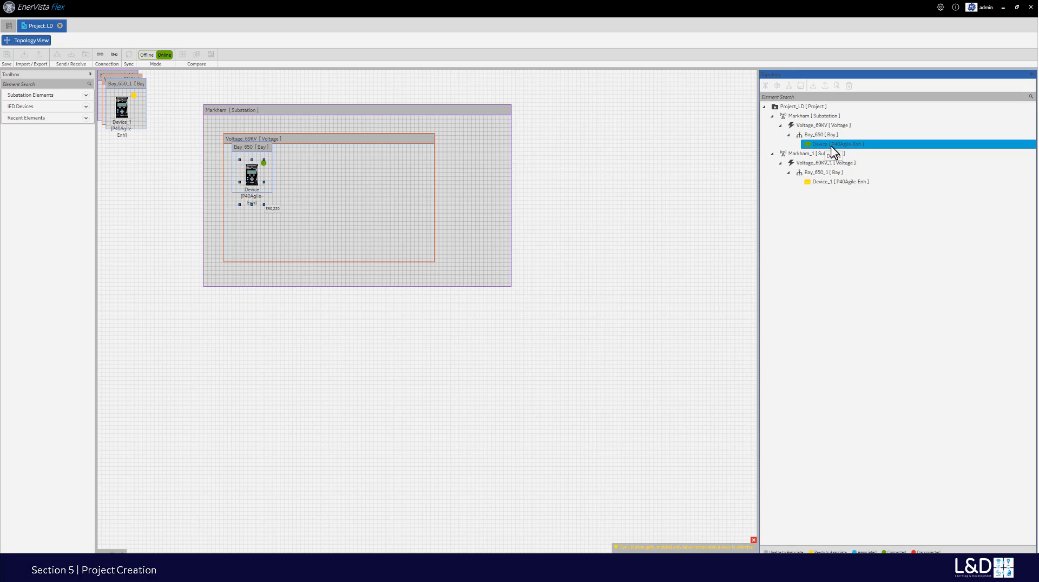
{"action": "left_click", "coordinate": [147, 55]}
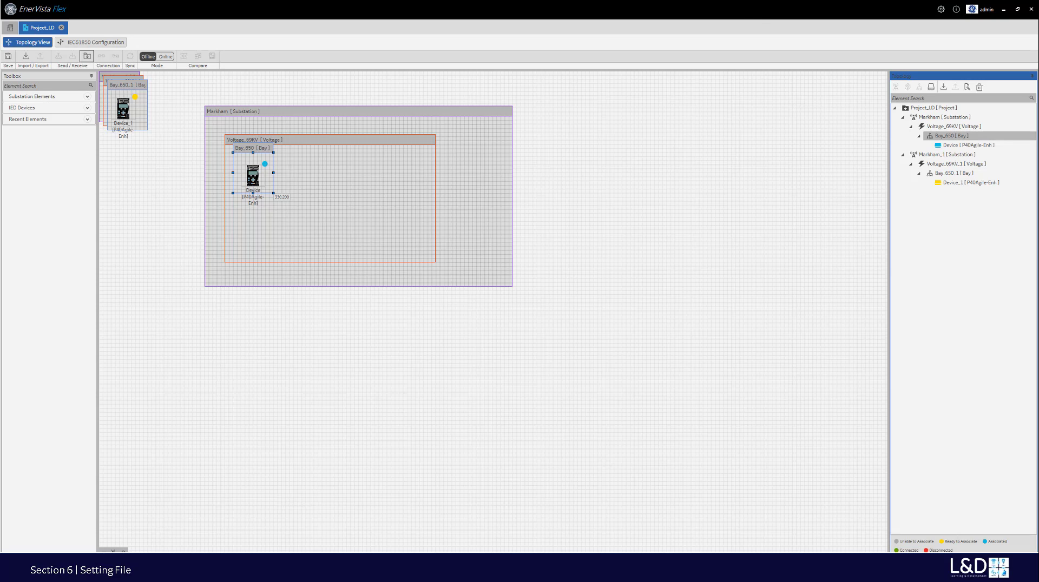
- Select the Device under Voltage_69KV > Bay_650 and Quick Download its settings file
{"action": "left_click", "coordinate": [909, 130]}
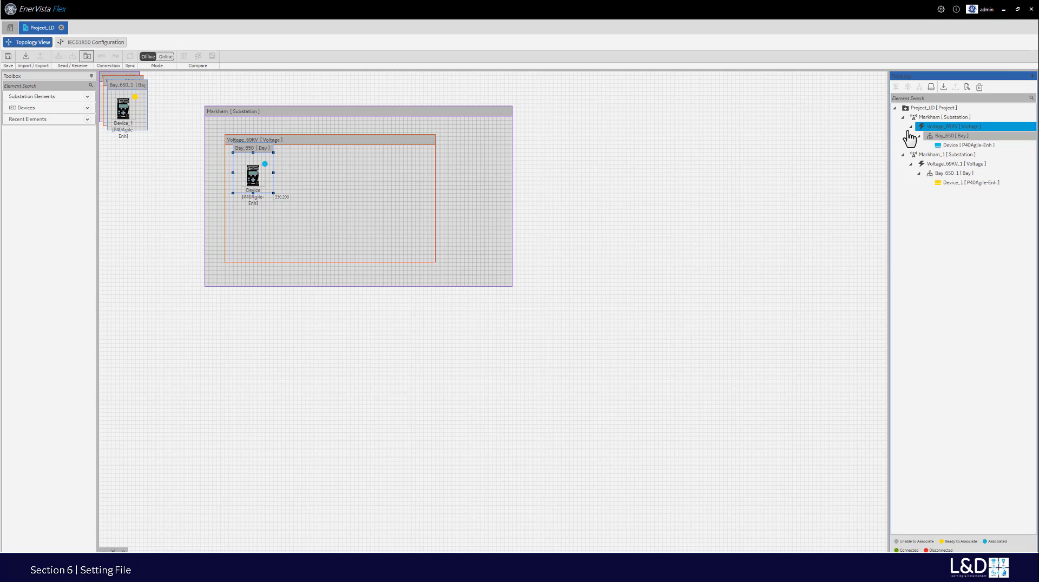
{"action": "left_click", "coordinate": [941, 146]}
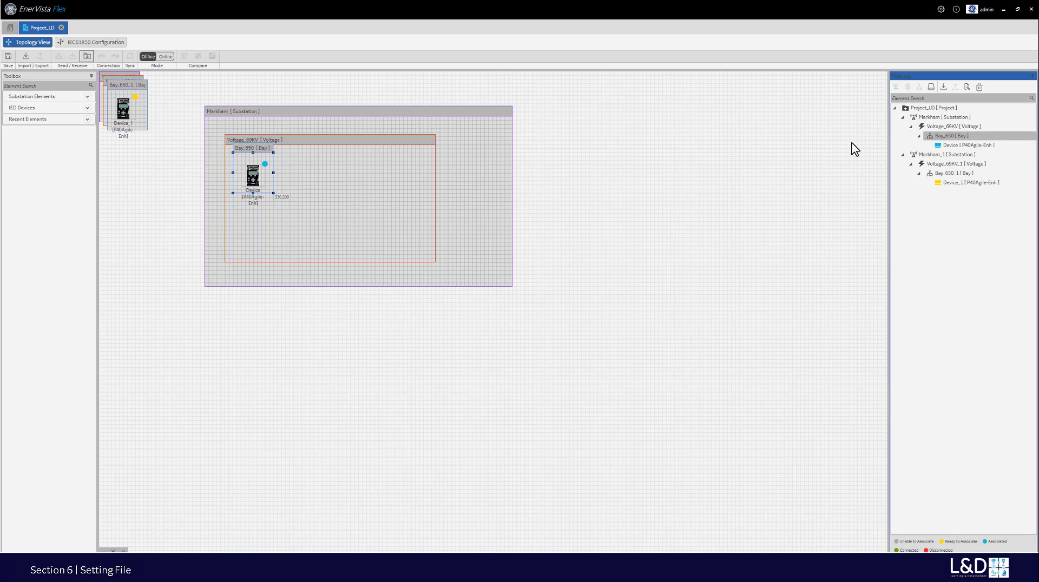
{"action": "left_click", "coordinate": [948, 137]}
{"action": "left_click", "coordinate": [86, 57]}
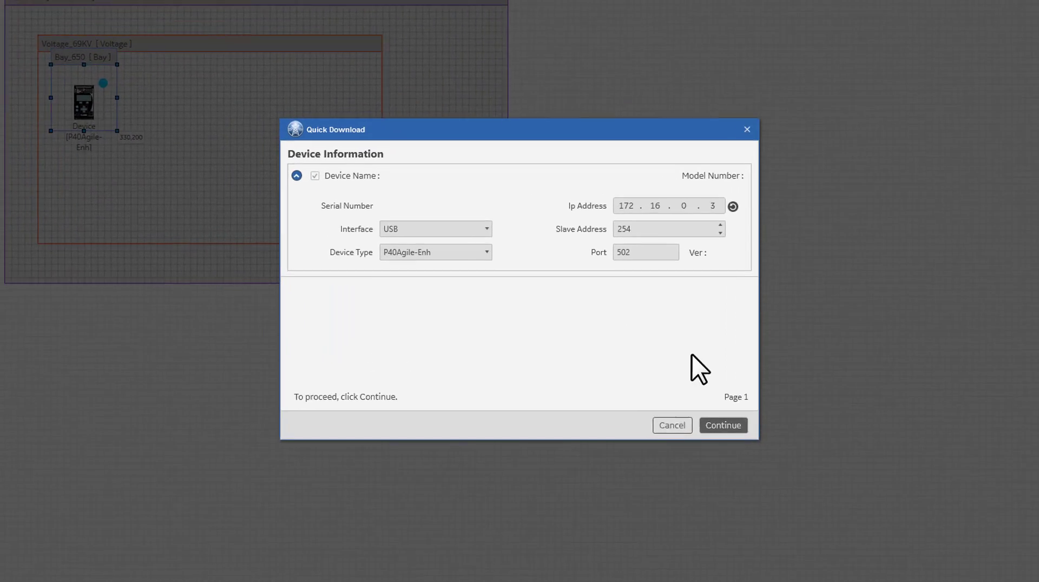
{"action": "left_click", "coordinate": [752, 445]}
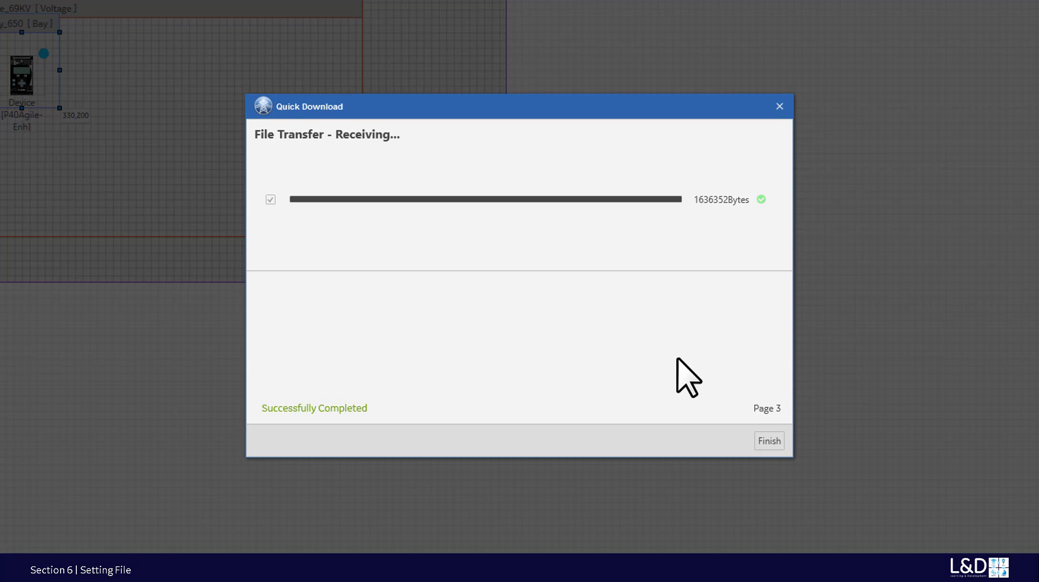
- Finish the download and expand Project_LD > Markham > Voltage_69KV to Bay_650 as import target
{"action": "left_click", "coordinate": [769, 441]}
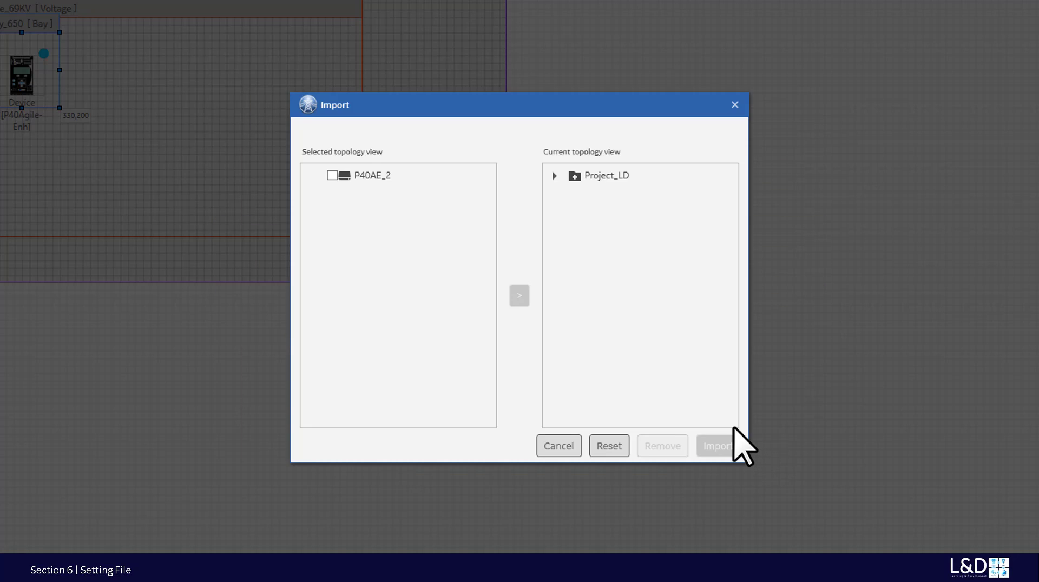
{"action": "left_click", "coordinate": [554, 183]}
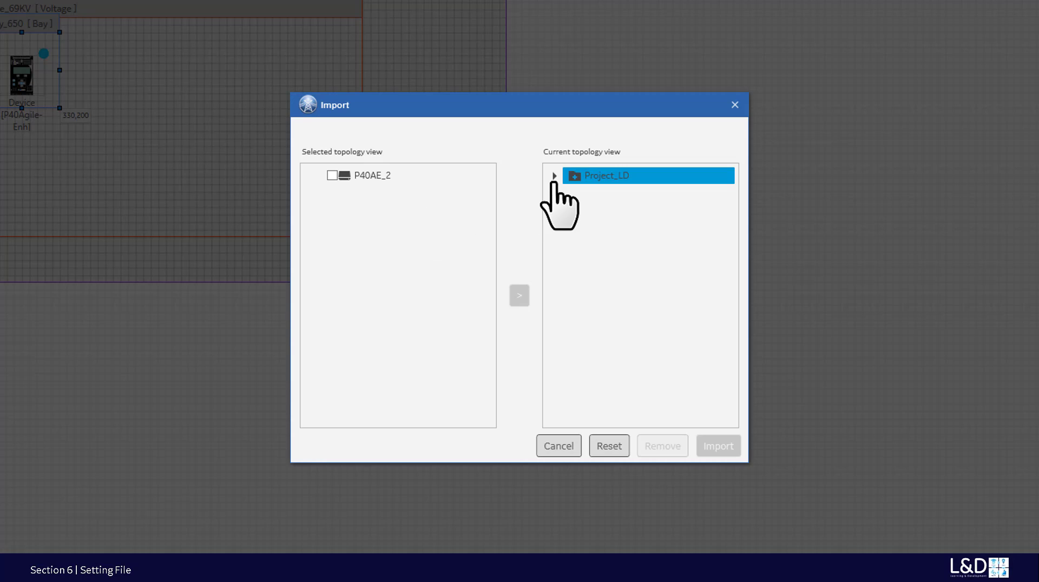
{"action": "left_click", "coordinate": [554, 176]}
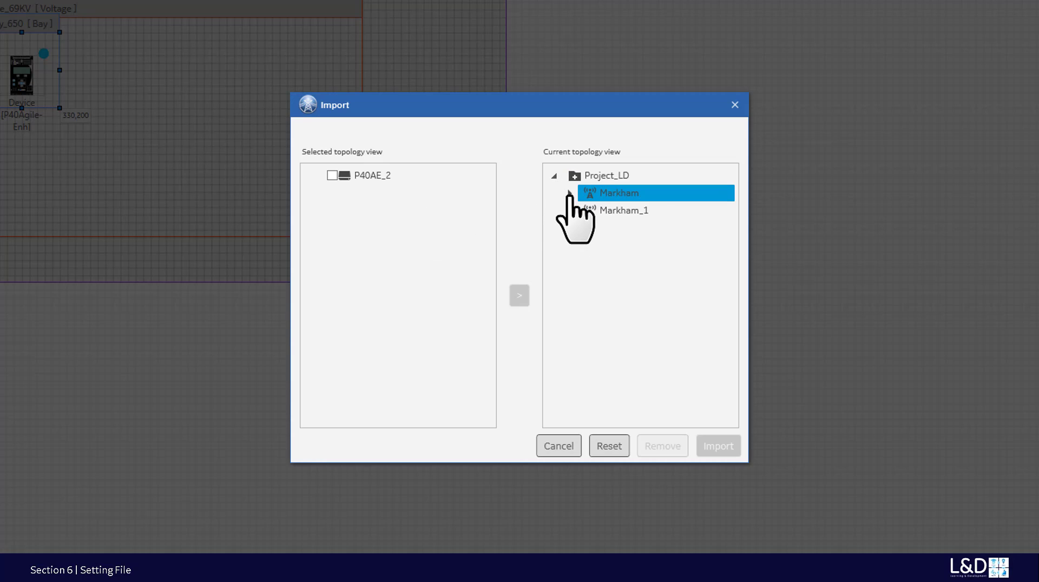
{"action": "left_click", "coordinate": [569, 193]}
{"action": "left_click", "coordinate": [585, 210]}
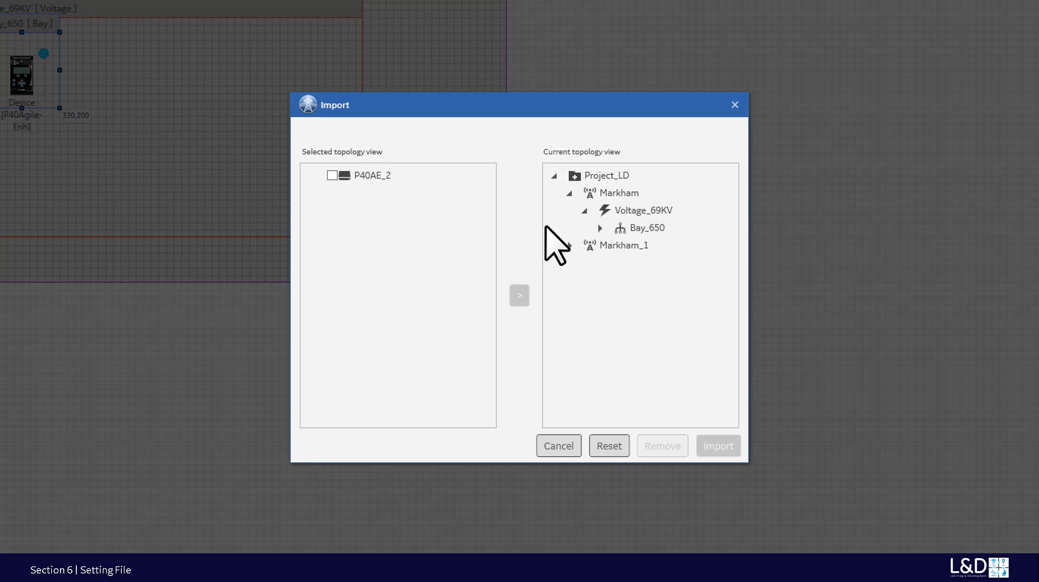
{"action": "left_click", "coordinate": [546, 228]}
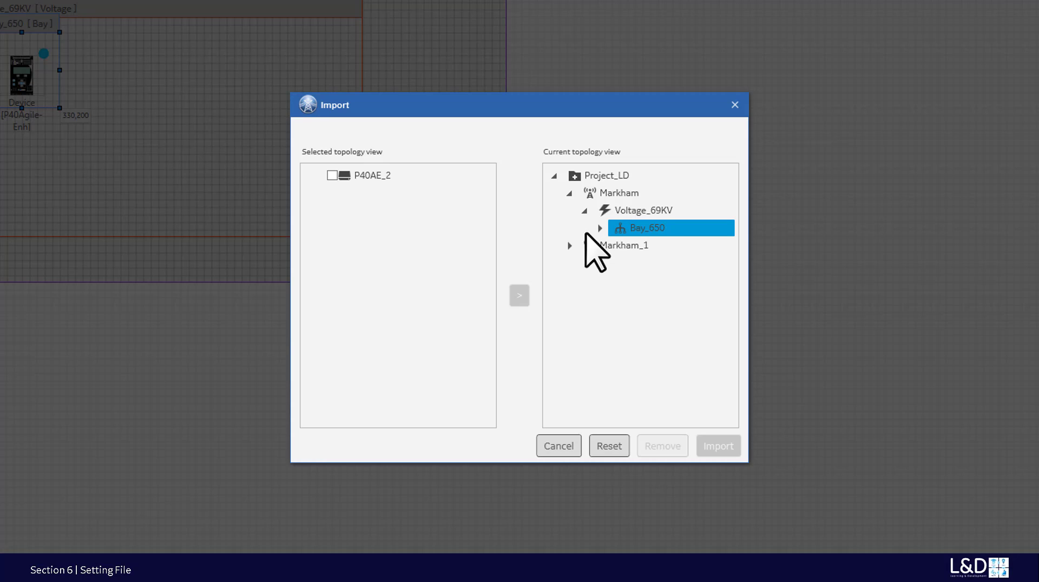
{"action": "left_click", "coordinate": [600, 228]}
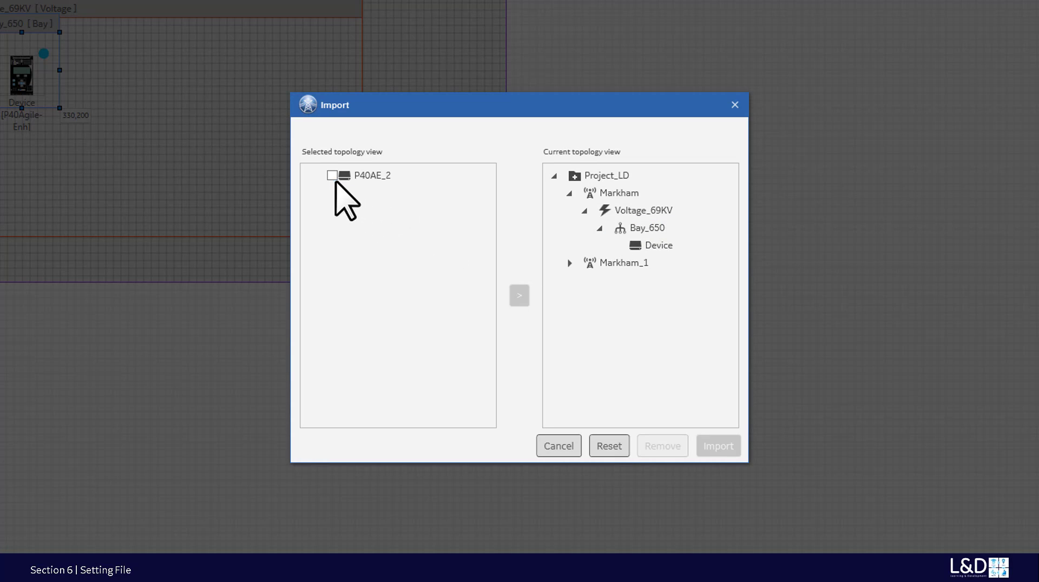
- Add P40AE_2 under Bay_650 and import it into the project
{"action": "left_click", "coordinate": [644, 228]}
{"action": "left_click", "coordinate": [517, 296]}
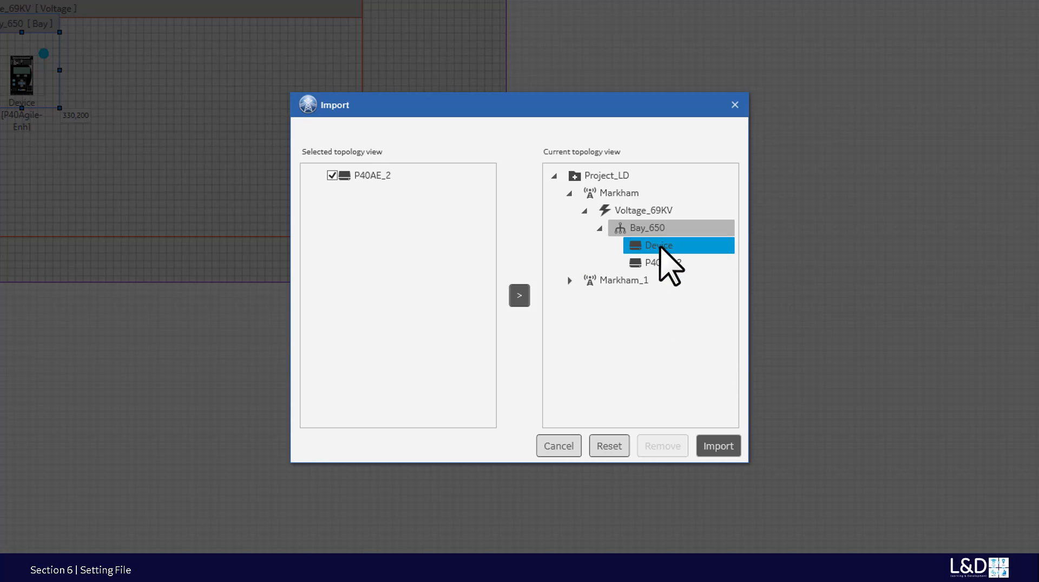
{"action": "left_click", "coordinate": [710, 445]}
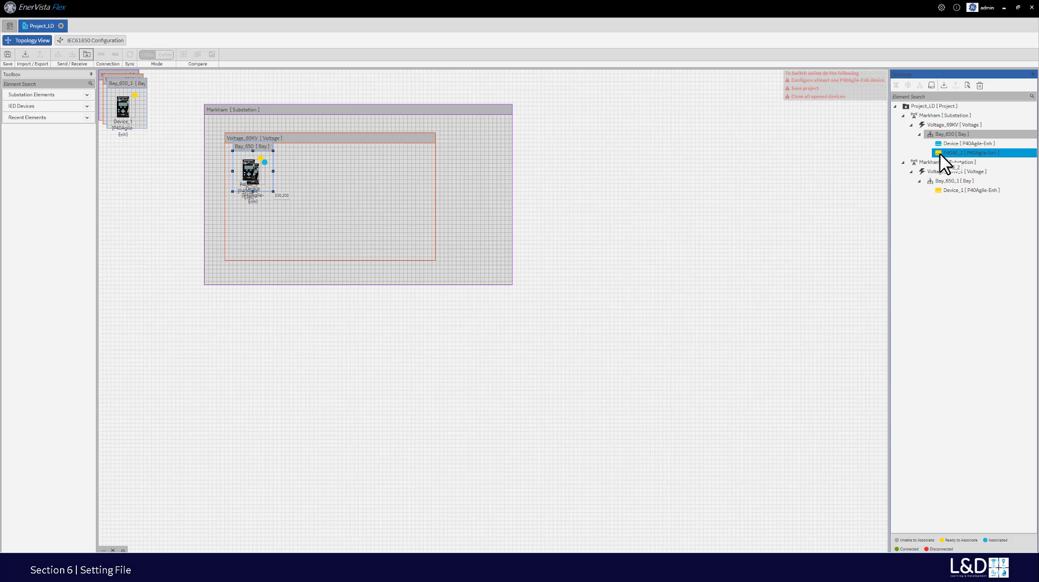
- Receive the CID file from Bay_650's Device, accepting the serial mismatch, and confirm acceptance
{"action": "left_click", "coordinate": [943, 153]}
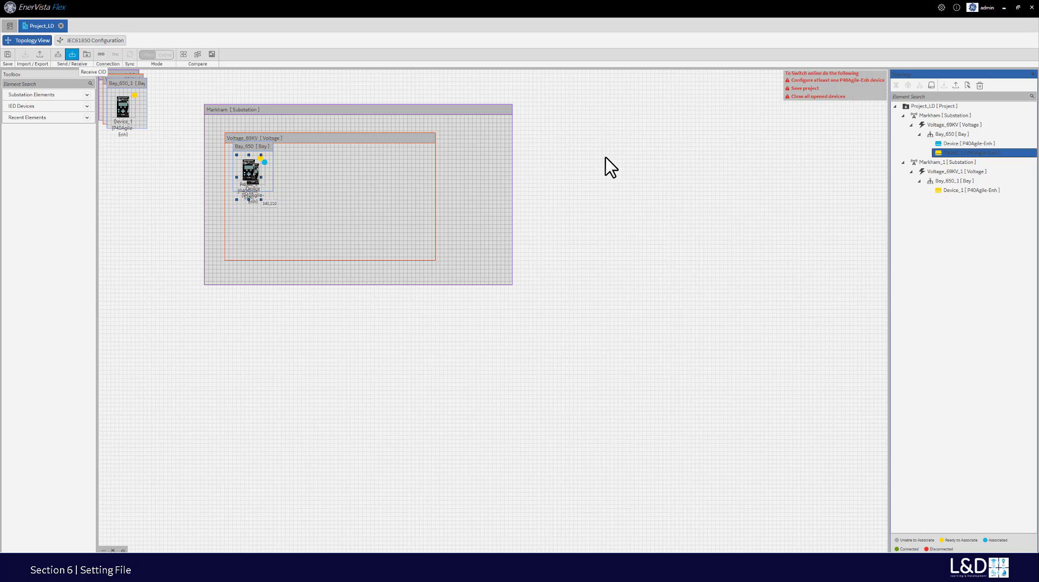
{"action": "left_click", "coordinate": [954, 144]}
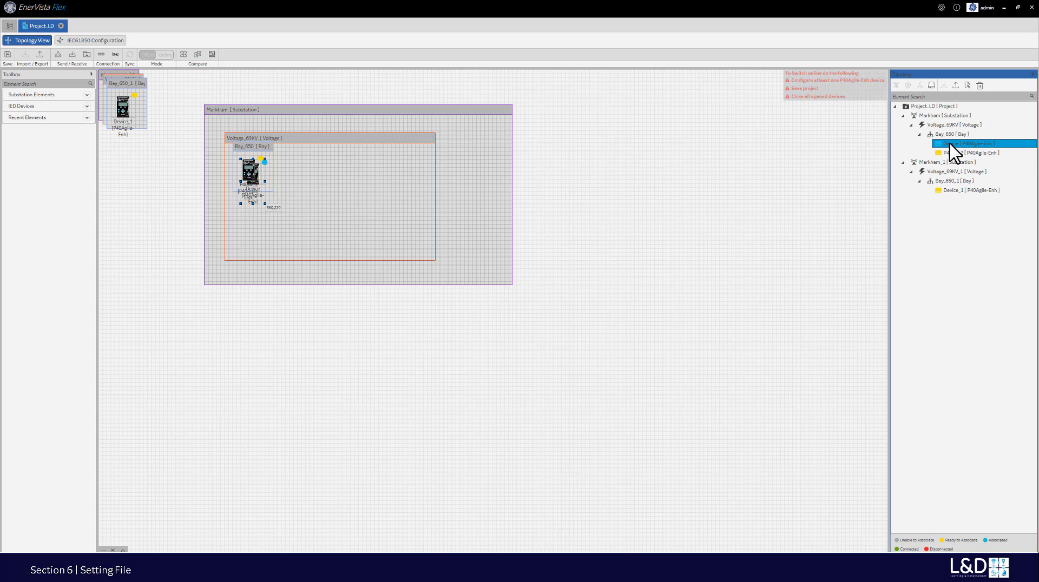
{"action": "left_click", "coordinate": [71, 55]}
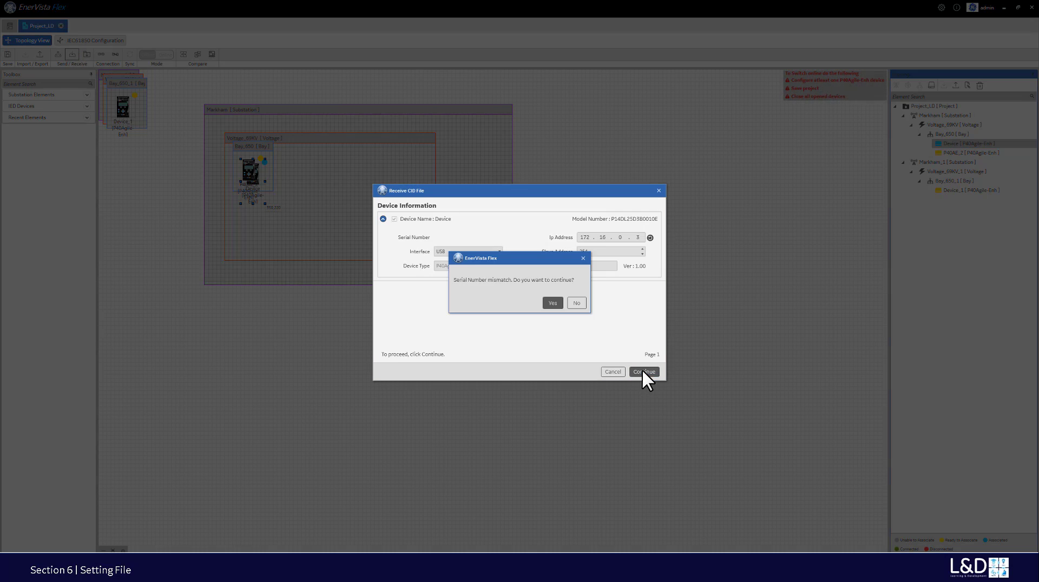
{"action": "left_click", "coordinate": [552, 304]}
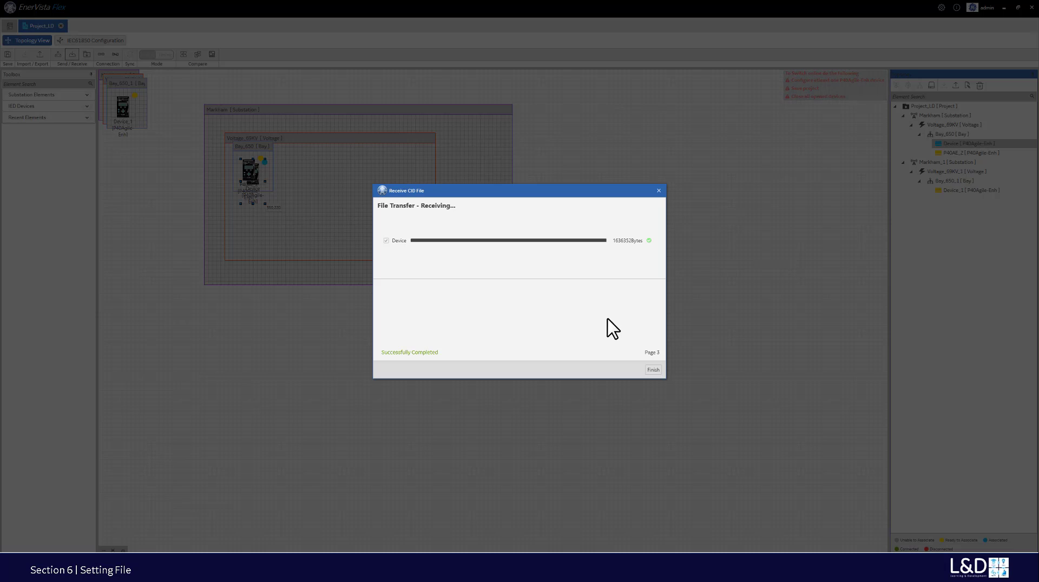
{"action": "left_click", "coordinate": [653, 370]}
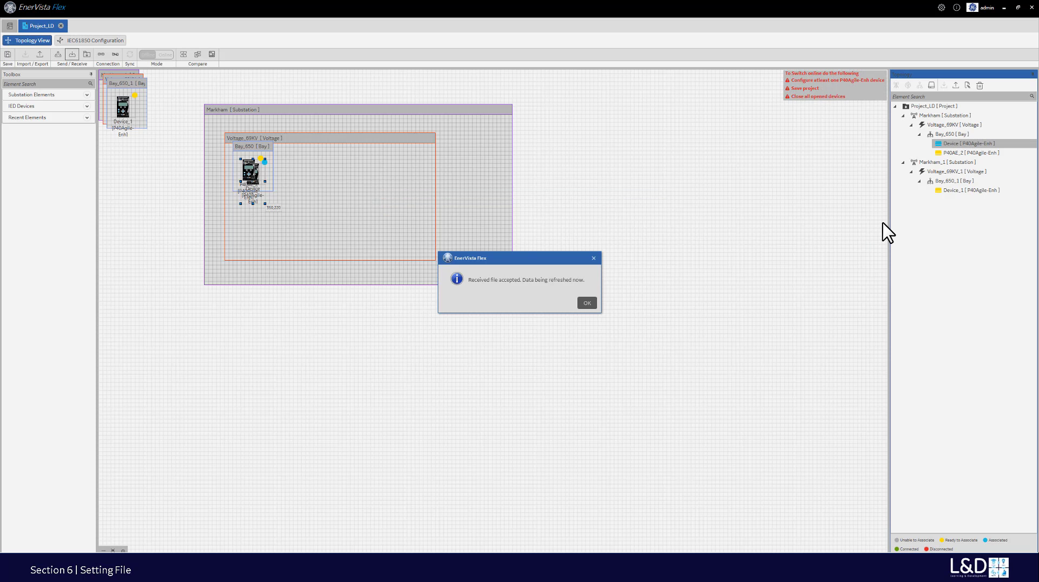
{"action": "left_click", "coordinate": [587, 303]}
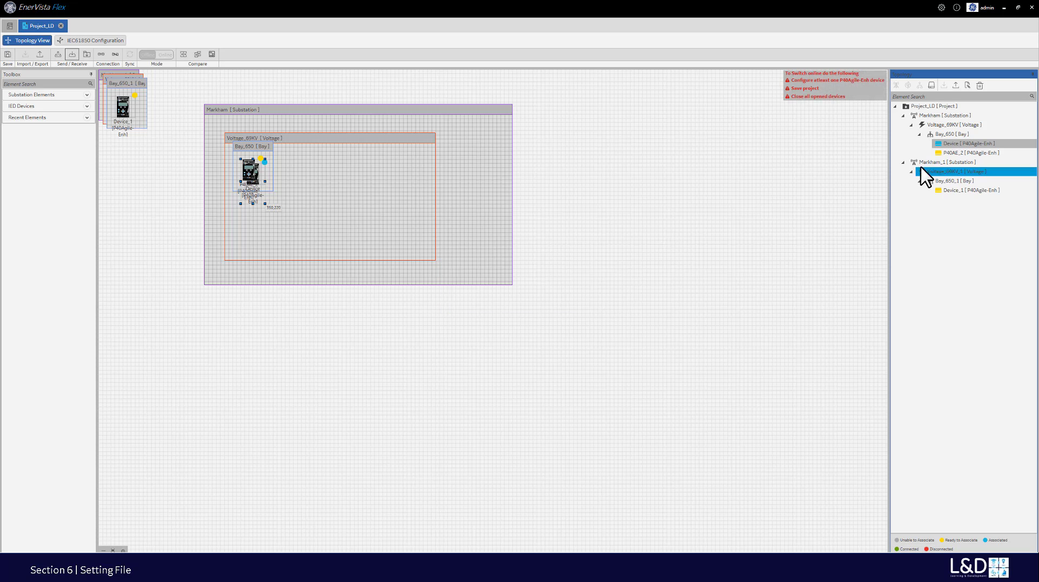
- Send the 2004302-byte CID file to the device after entering the Administrator password
{"action": "left_click", "coordinate": [959, 153]}
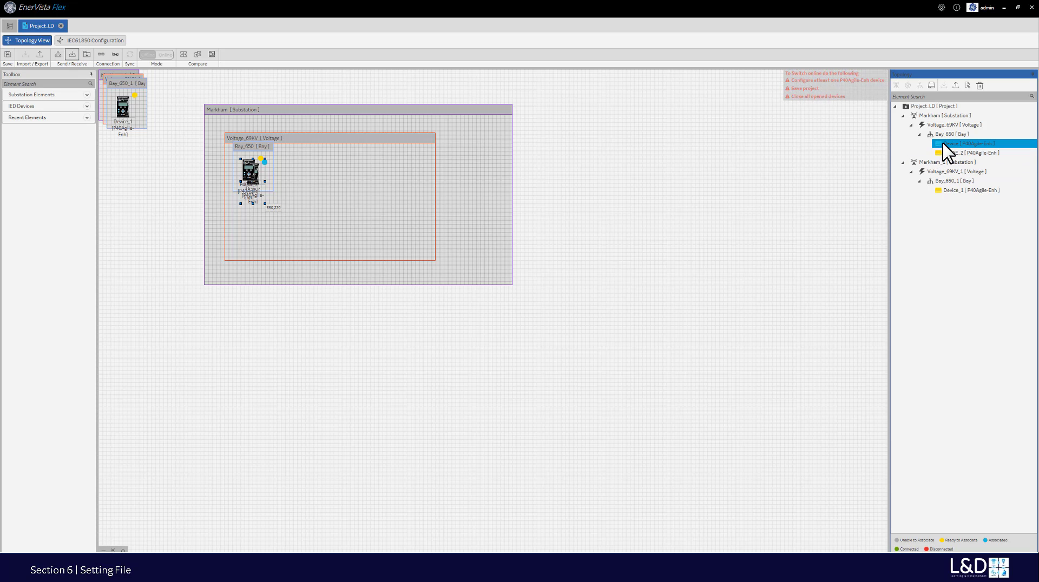
{"action": "left_click", "coordinate": [57, 55]}
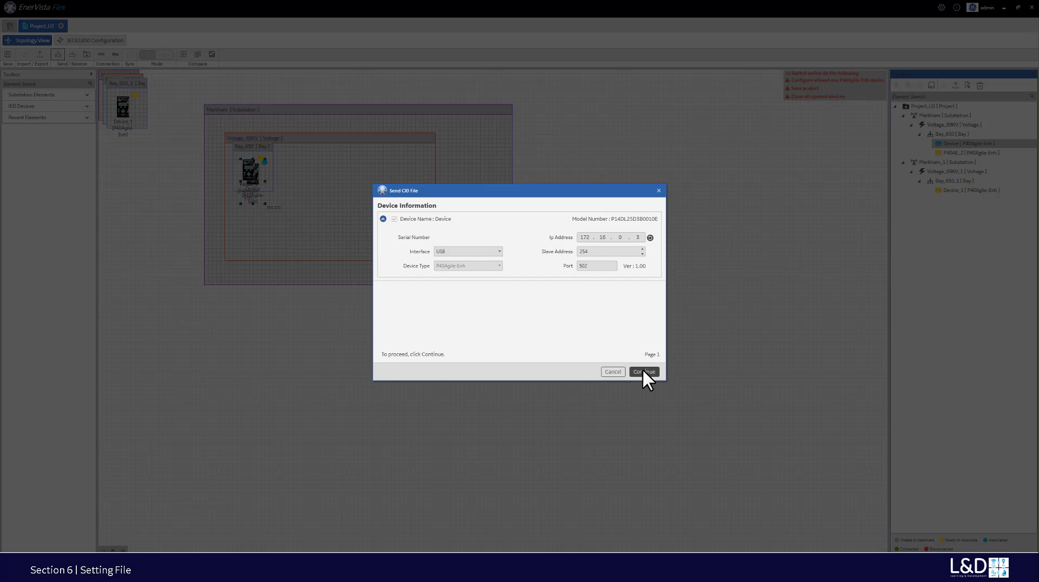
{"action": "left_click", "coordinate": [644, 372]}
{"action": "left_click", "coordinate": [552, 305]}
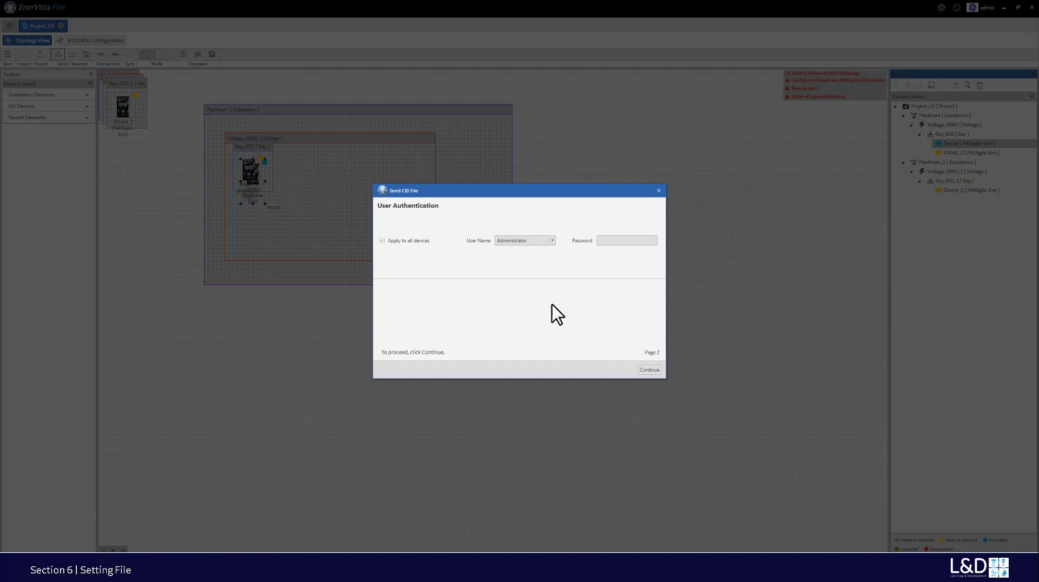
{"action": "left_click", "coordinate": [610, 242]}
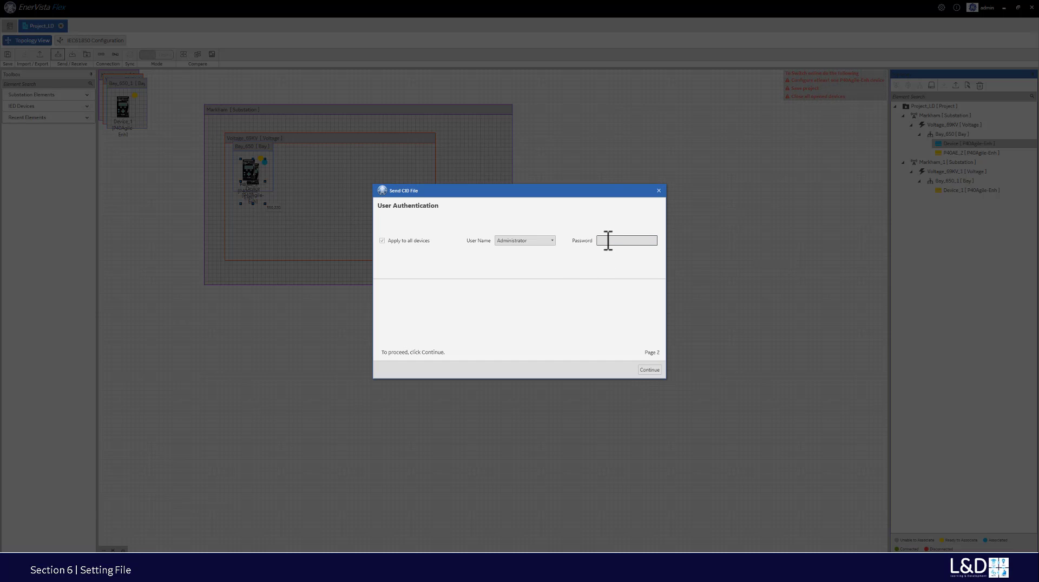
{"action": "type", "text": "•"}
{"action": "left_click", "coordinate": [649, 370]}
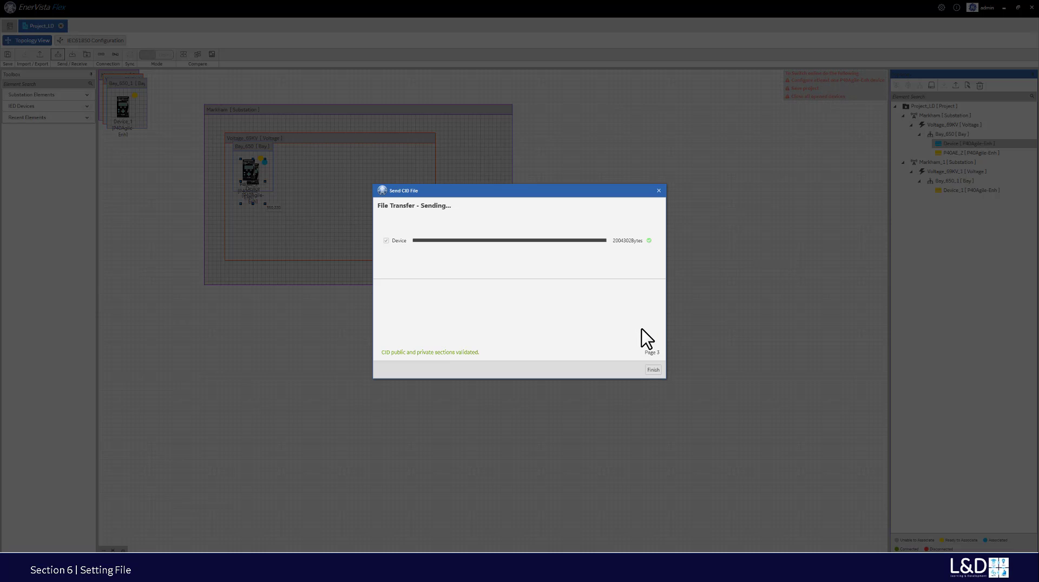
{"action": "left_click", "coordinate": [653, 370]}
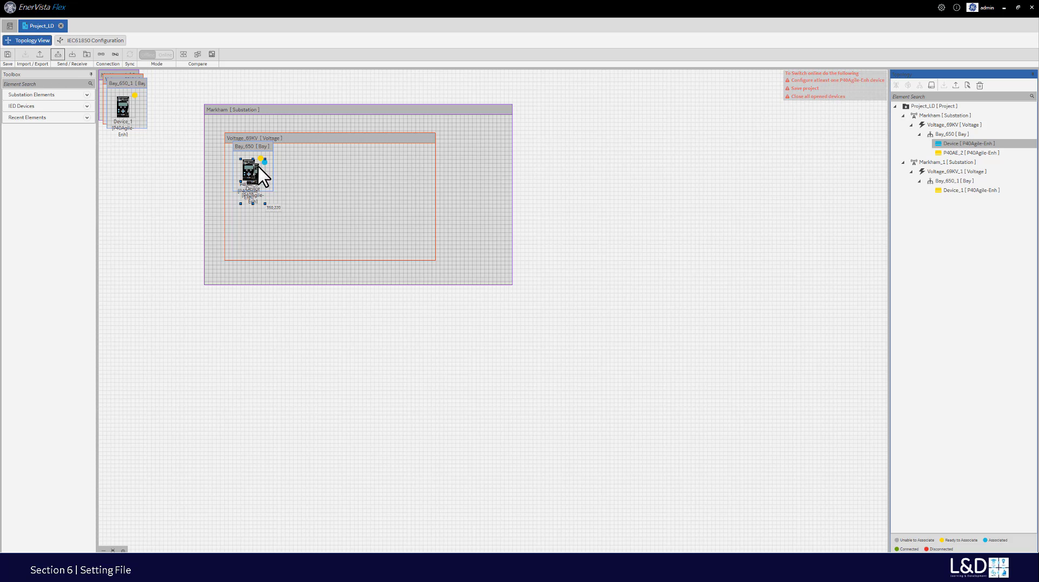
{"action": "left_click_drag", "start_coordinate": [262, 174], "coordinate": [328, 184]}
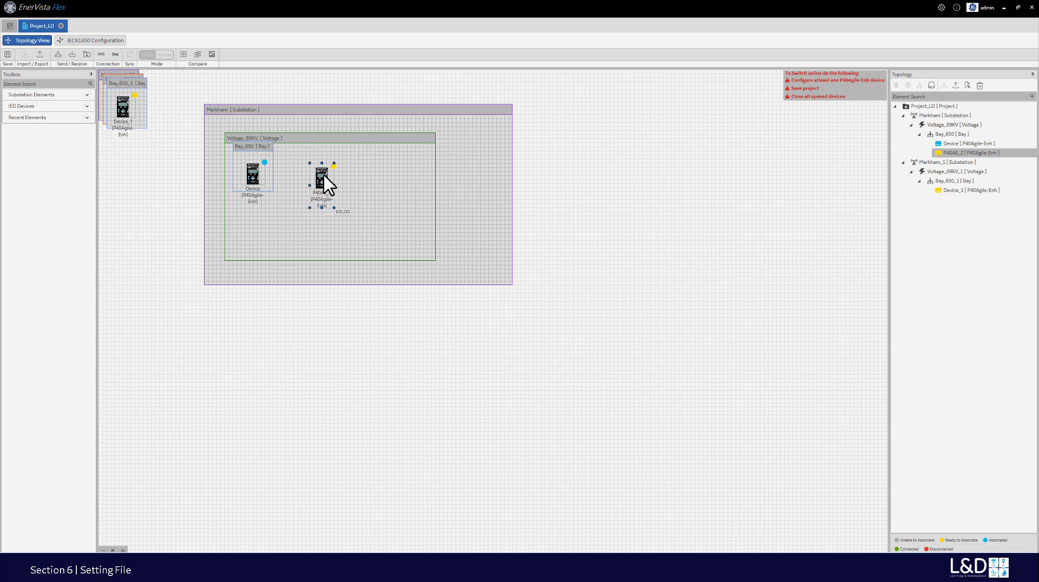
{"action": "left_click", "coordinate": [255, 183]}
{"action": "double_click", "coordinate": [256, 183]}
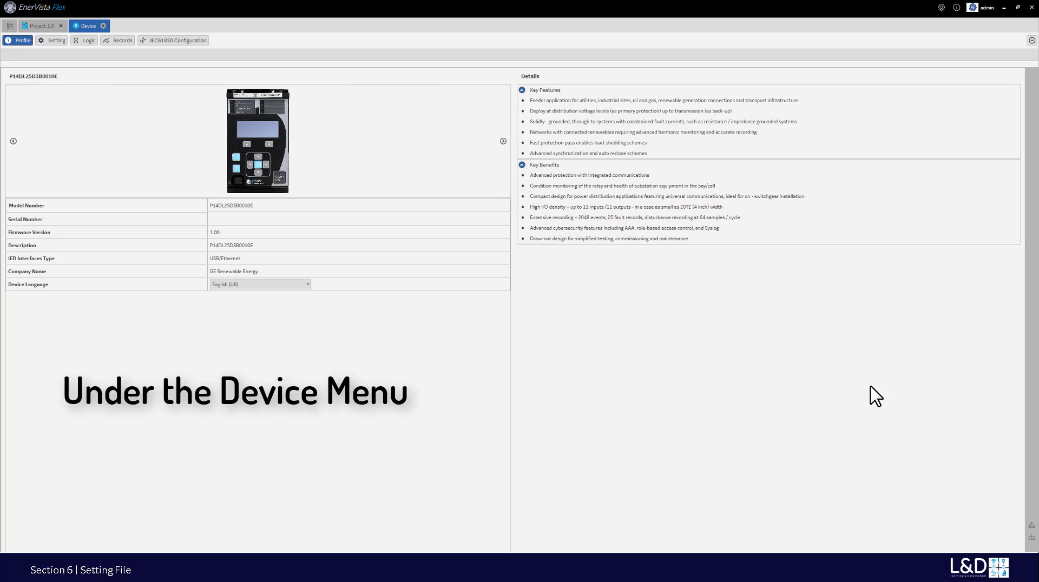
- Start then cancel a Receive CID from the profile and close the Device page
{"action": "left_click", "coordinate": [1031, 538]}
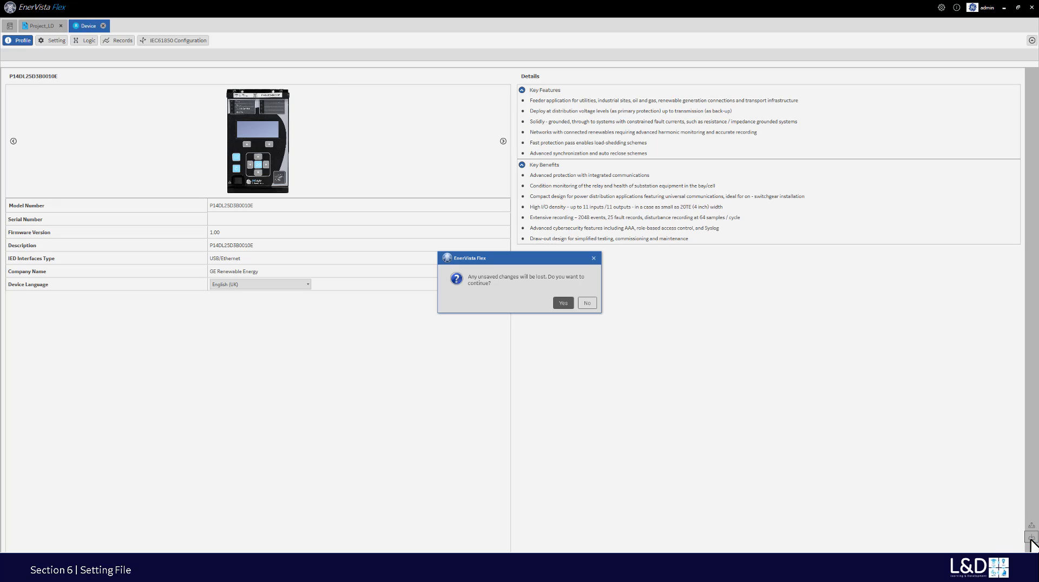
{"action": "left_click", "coordinate": [561, 301]}
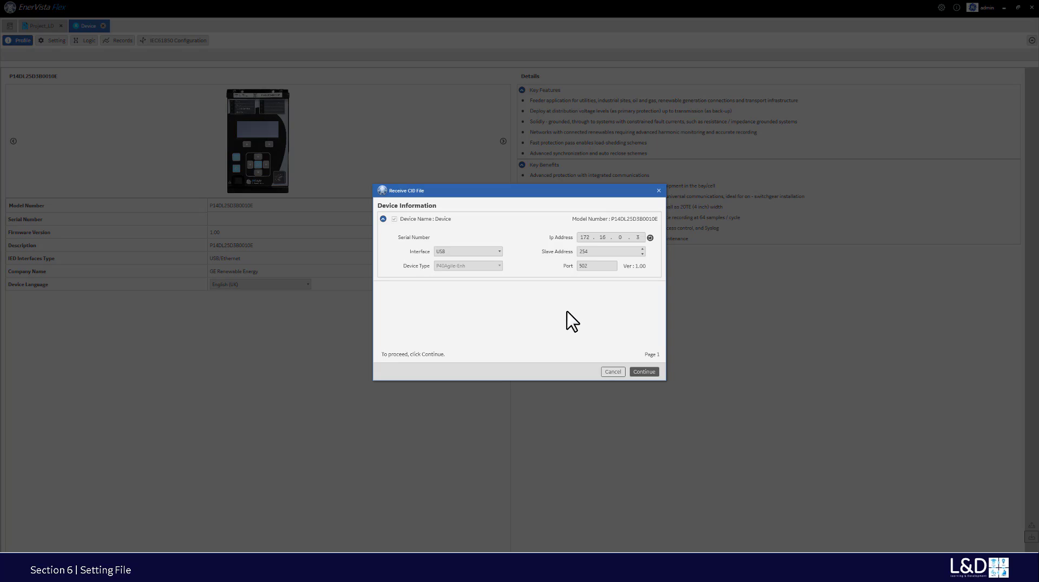
{"action": "left_click", "coordinate": [659, 191]}
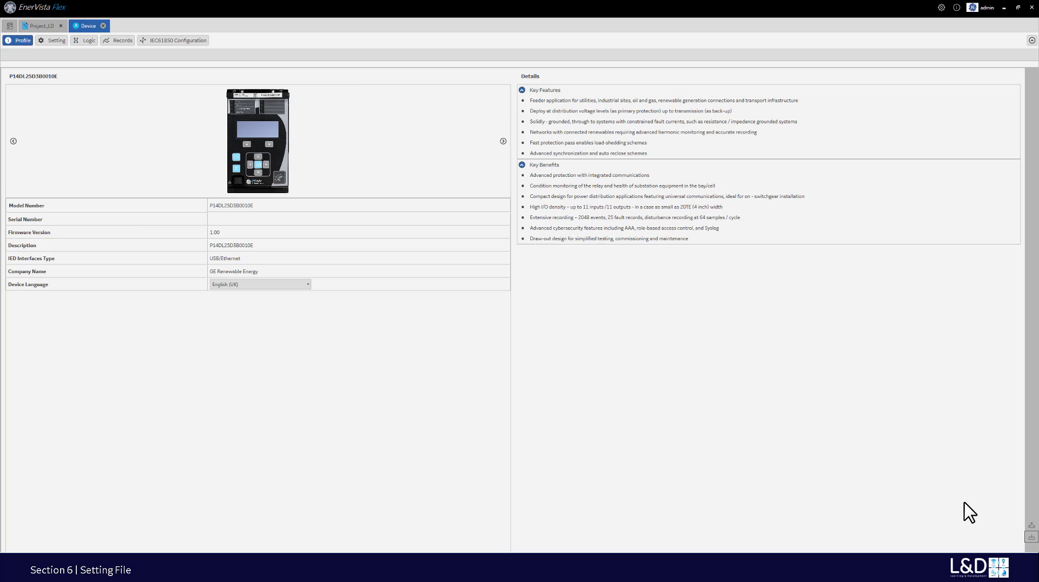
{"action": "left_click", "coordinate": [103, 26]}
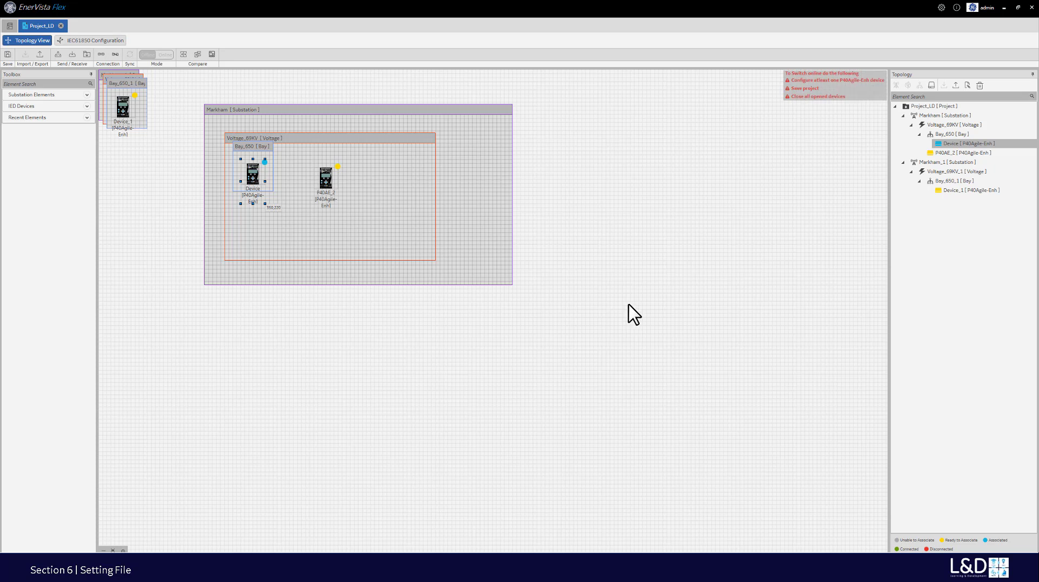
- Attempt to export the Device and then the whole project, dismissing the save-first warnings
{"action": "left_click", "coordinate": [942, 143]}
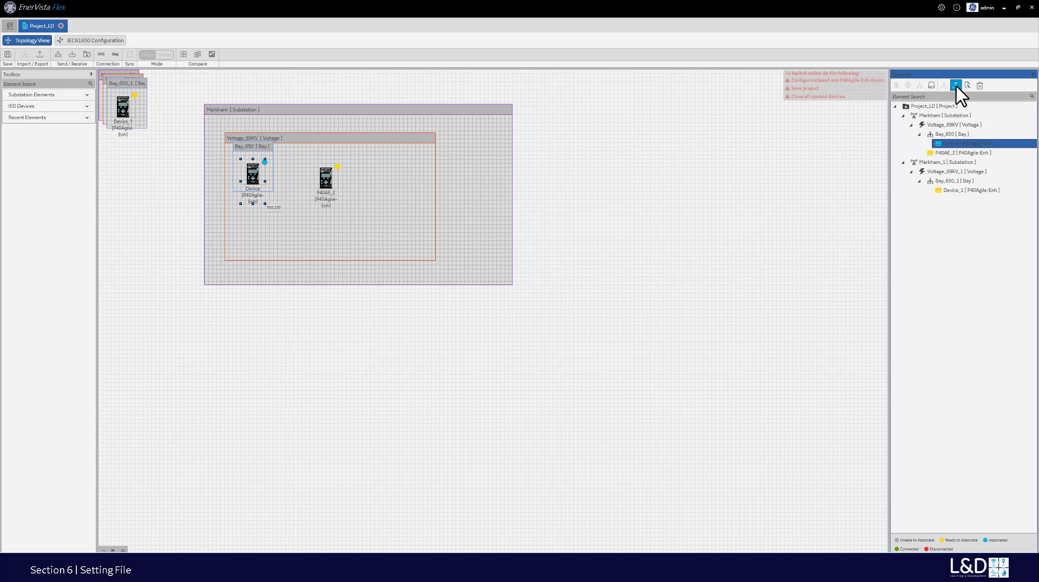
{"action": "left_click", "coordinate": [957, 86]}
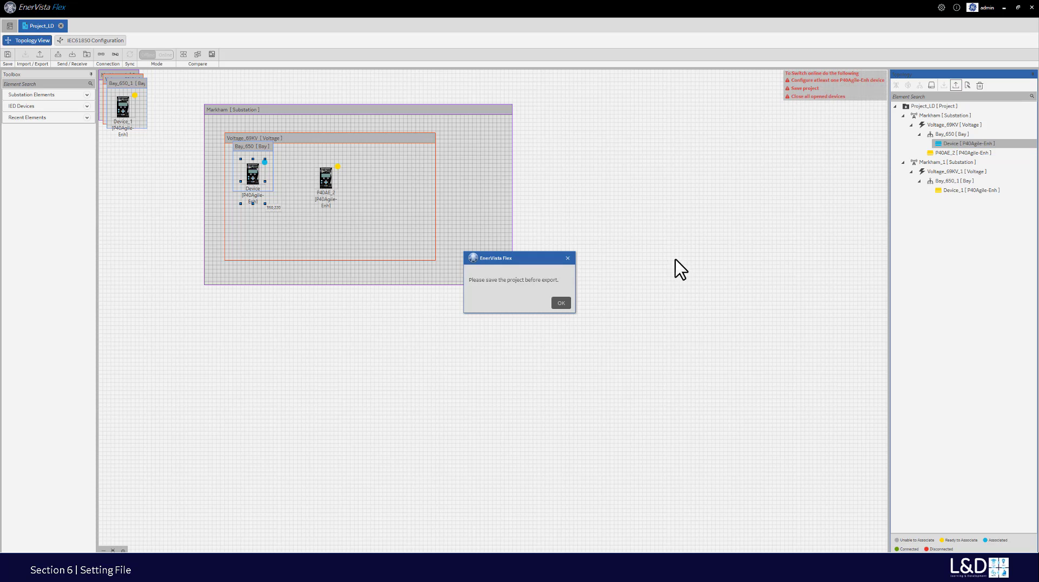
{"action": "left_click", "coordinate": [560, 303]}
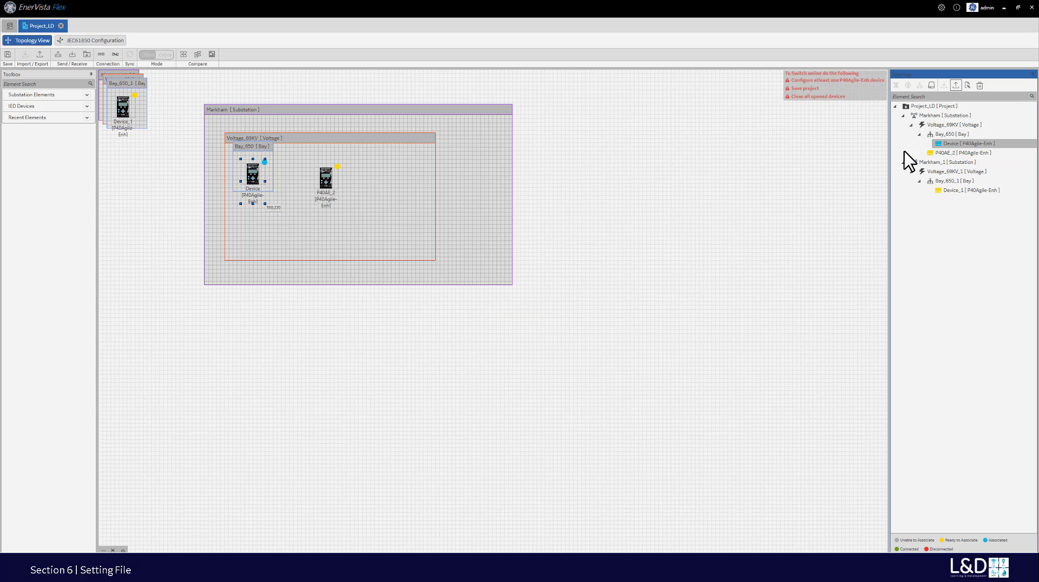
{"action": "left_click", "coordinate": [927, 107]}
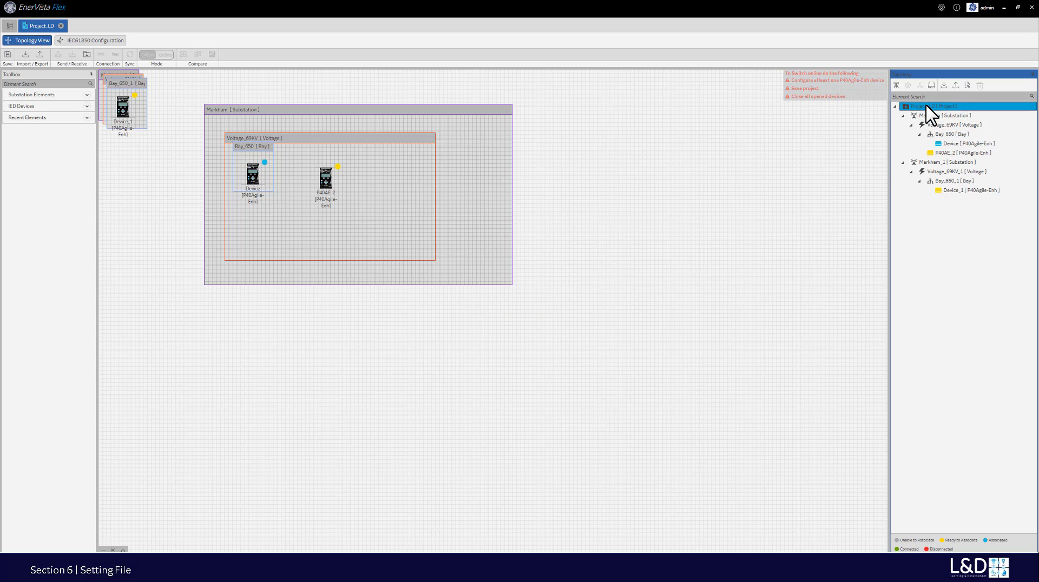
{"action": "left_click", "coordinate": [956, 86]}
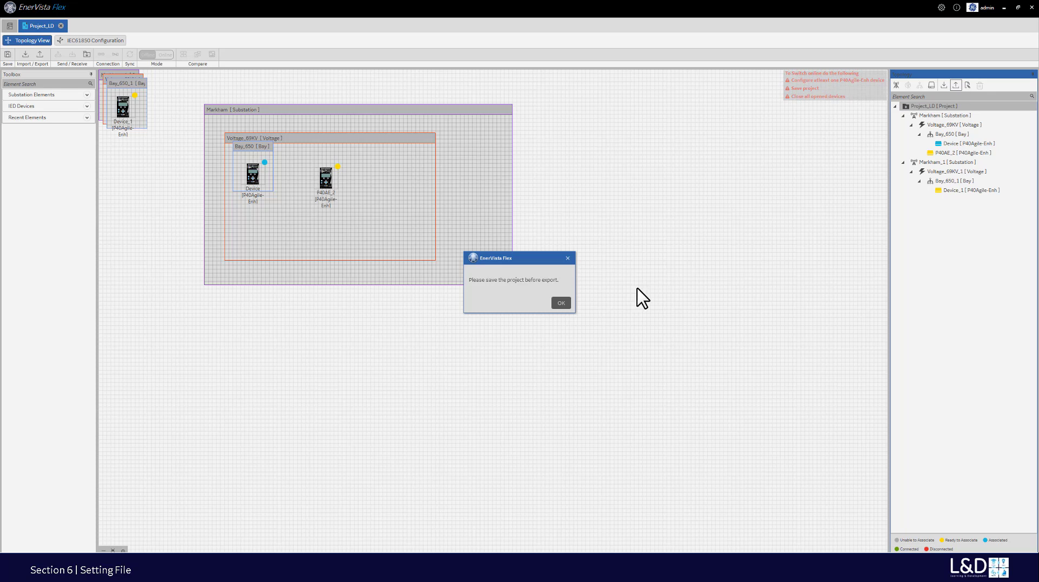
{"action": "left_click", "coordinate": [561, 303]}
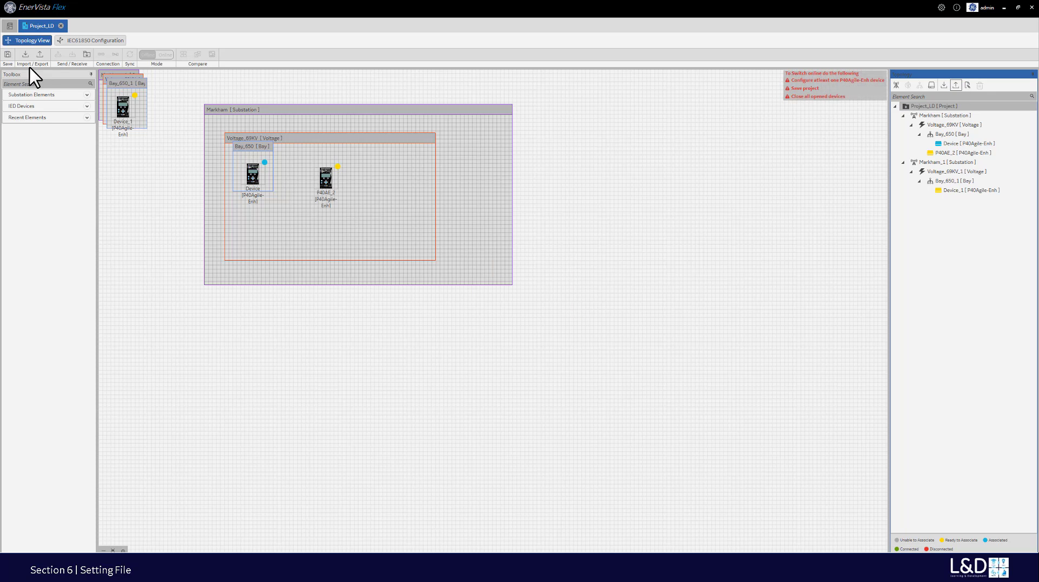
- Save Project_LD and select the Device in the topology tree
{"action": "left_click", "coordinate": [7, 55]}
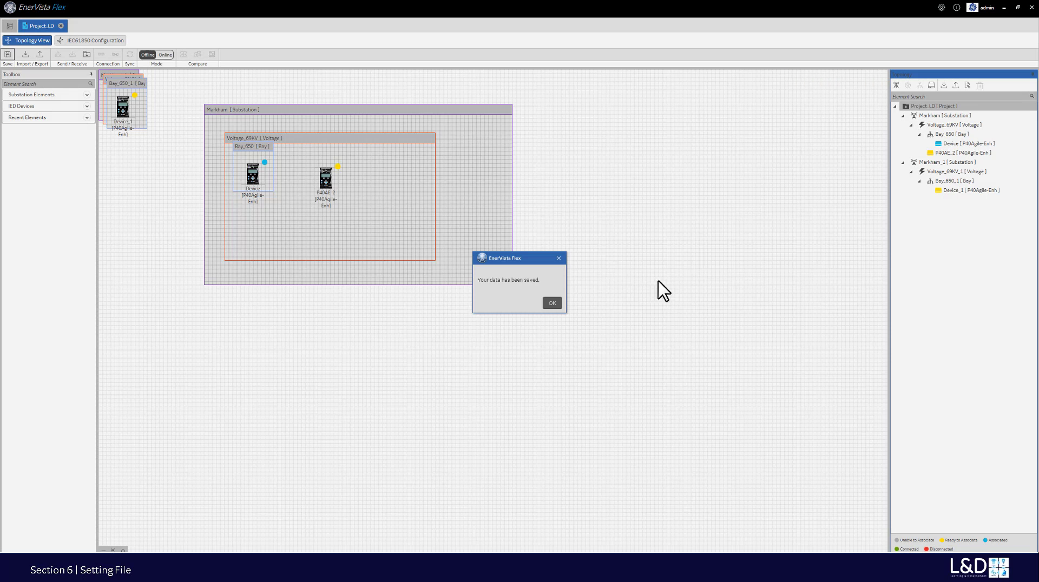
{"action": "left_click", "coordinate": [552, 303]}
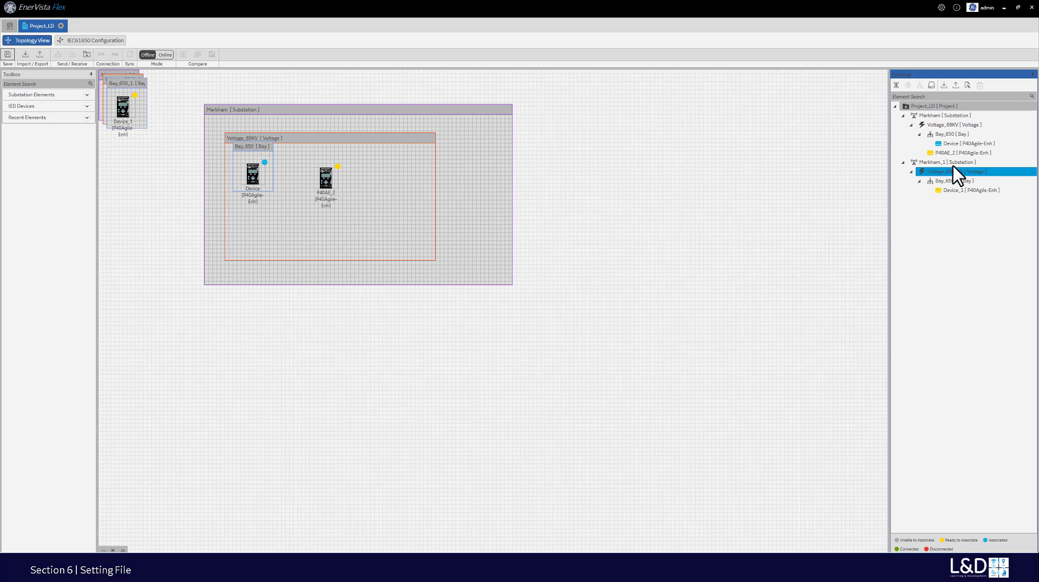
{"action": "left_click", "coordinate": [954, 144]}
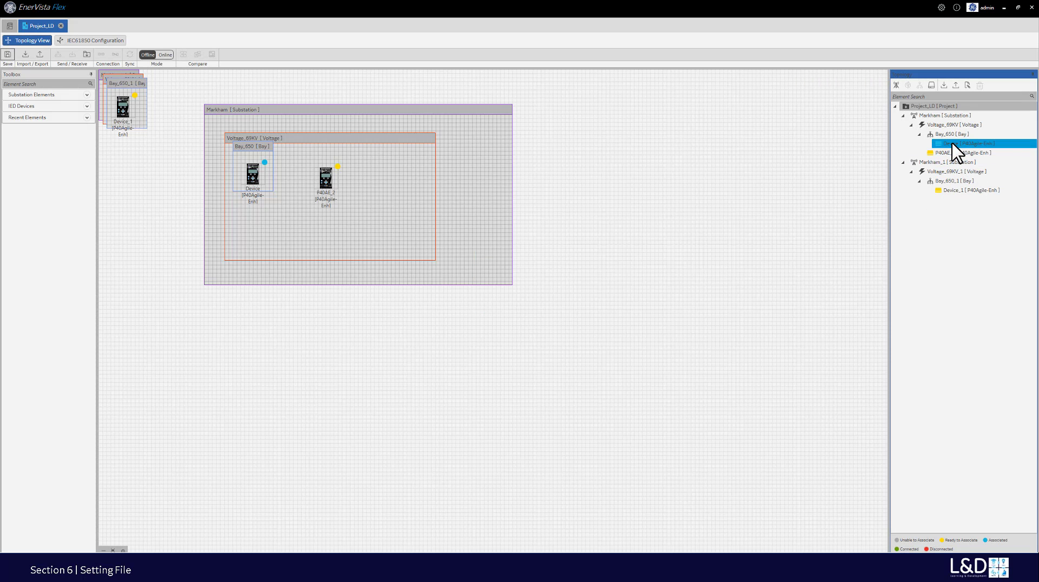
- Export the Device as CID file 'Markham' into Documents > SettingFiles > P40AE
{"action": "left_click", "coordinate": [956, 85]}
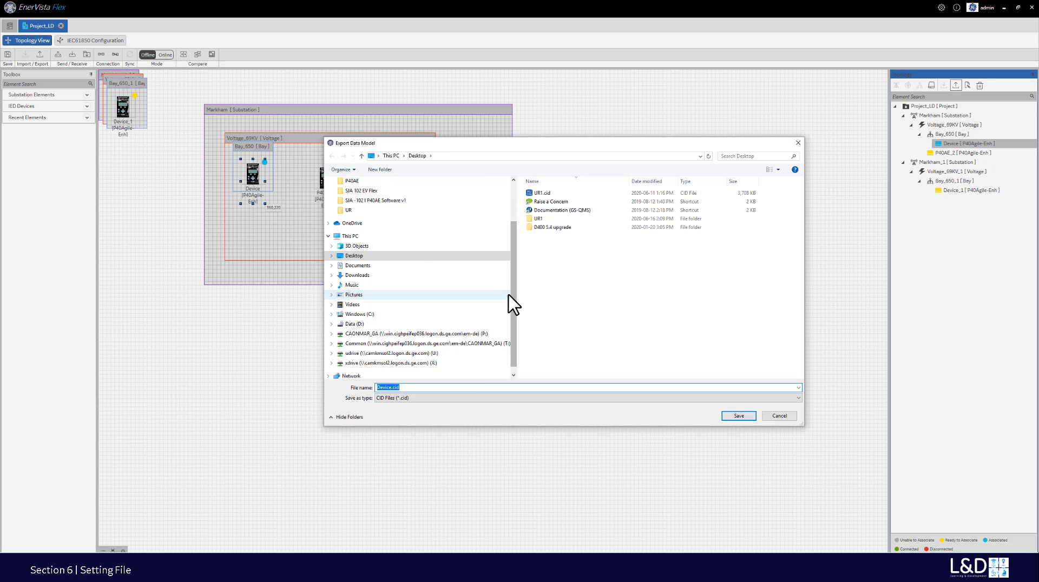
{"action": "left_click_drag", "start_coordinate": [515, 274], "coordinate": [505, 204]}
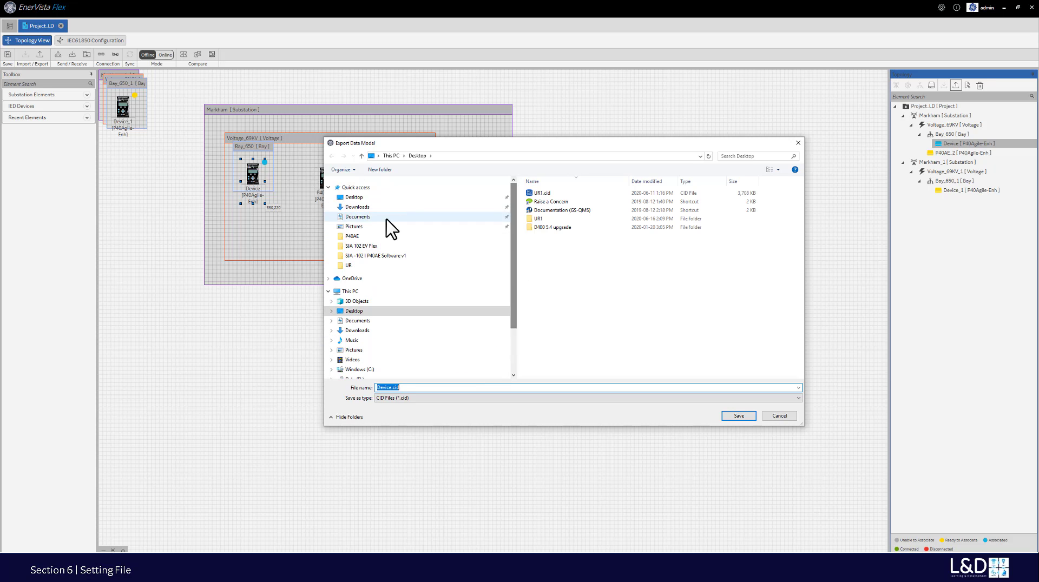
{"action": "left_click", "coordinate": [364, 218]}
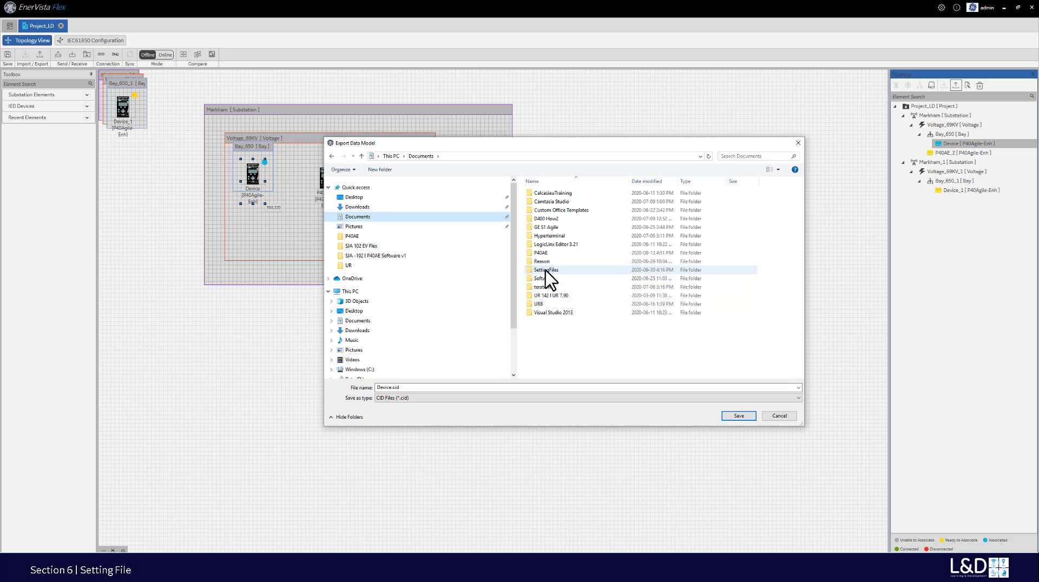
{"action": "double_click", "coordinate": [552, 269]}
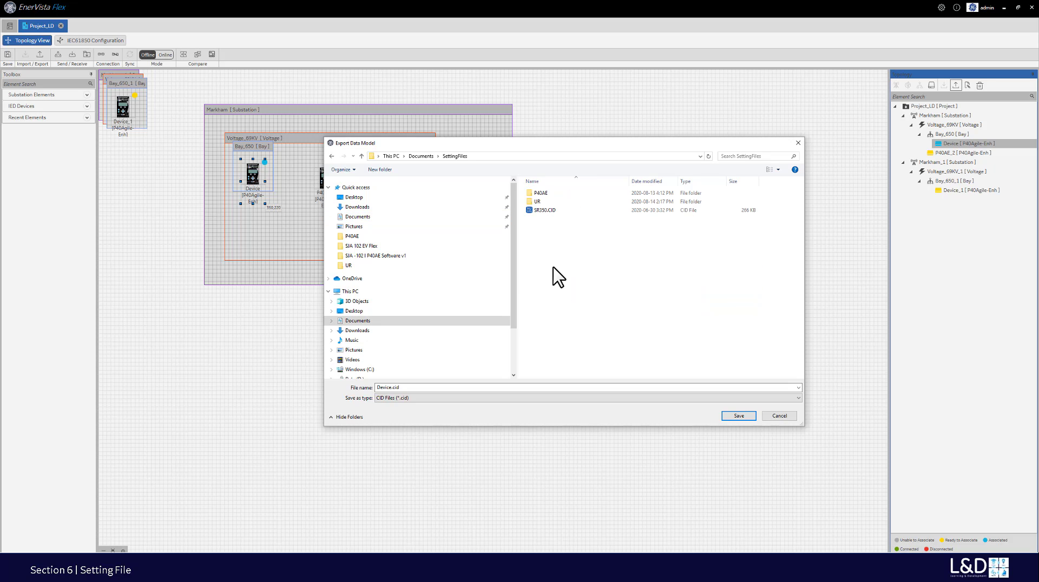
{"action": "double_click", "coordinate": [537, 194]}
{"action": "double_click", "coordinate": [428, 387]}
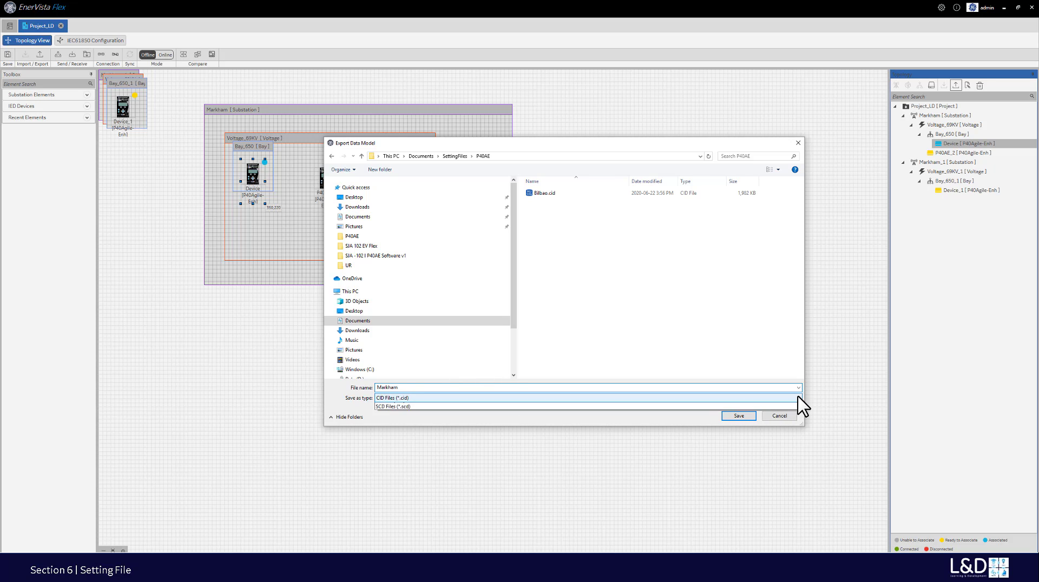
{"action": "left_click", "coordinate": [798, 398]}
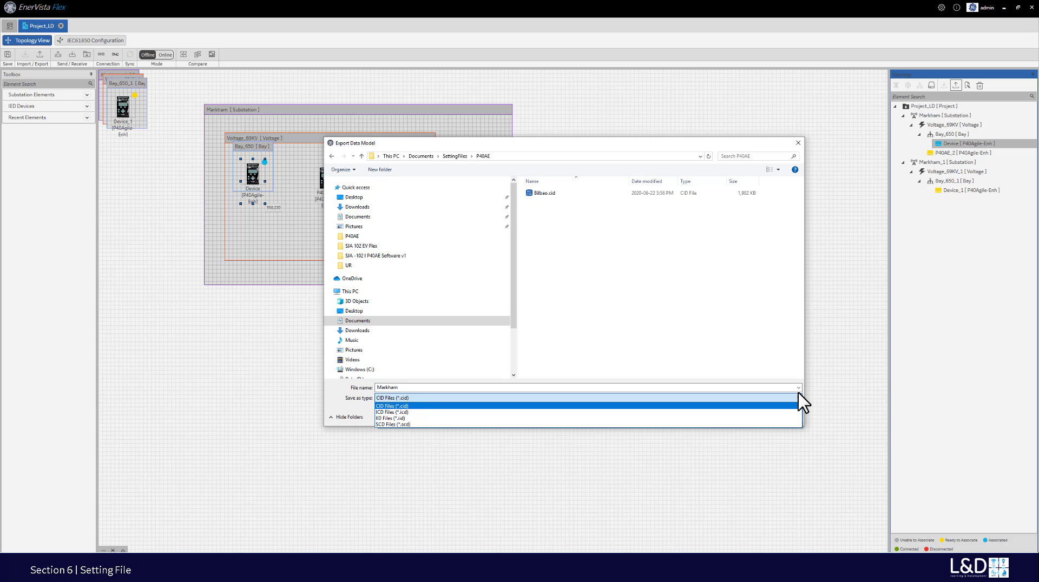
{"action": "left_click", "coordinate": [461, 406]}
{"action": "left_click", "coordinate": [436, 388]}
{"action": "double_click", "coordinate": [436, 388]}
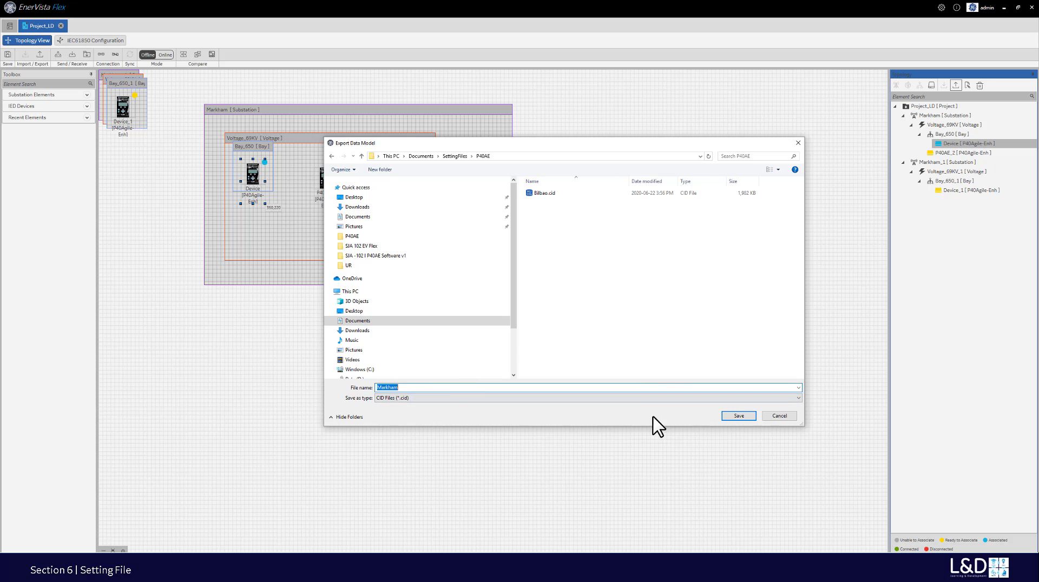
{"action": "left_click", "coordinate": [739, 418]}
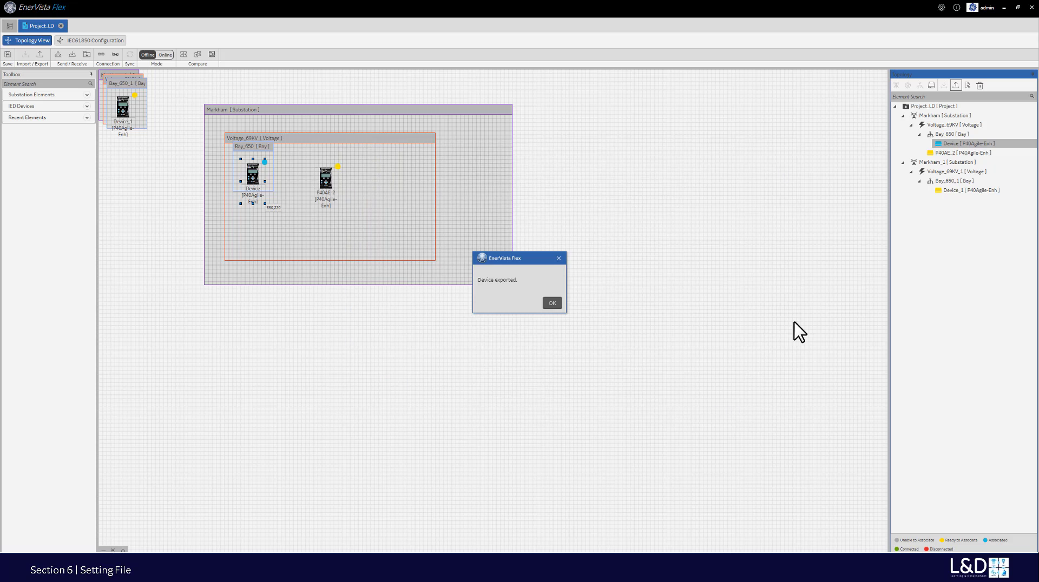
- Dismiss the 'Device exported' message and select Device [P40Agile-Enh] in the Topology tree
{"action": "left_click", "coordinate": [551, 303]}
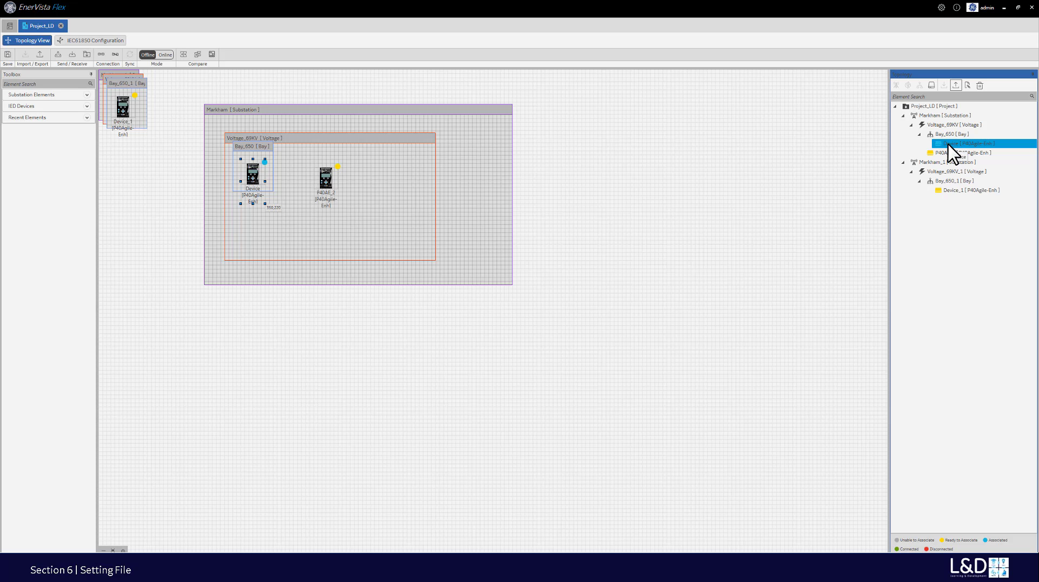
{"action": "left_click", "coordinate": [899, 113]}
{"action": "left_click", "coordinate": [904, 108]}
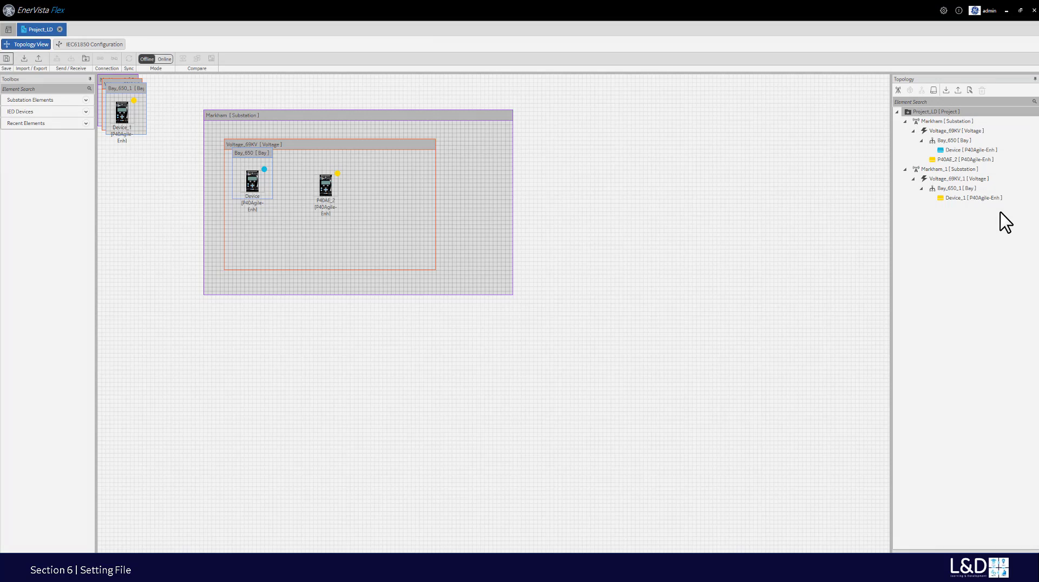
{"action": "left_click", "coordinate": [962, 151]}
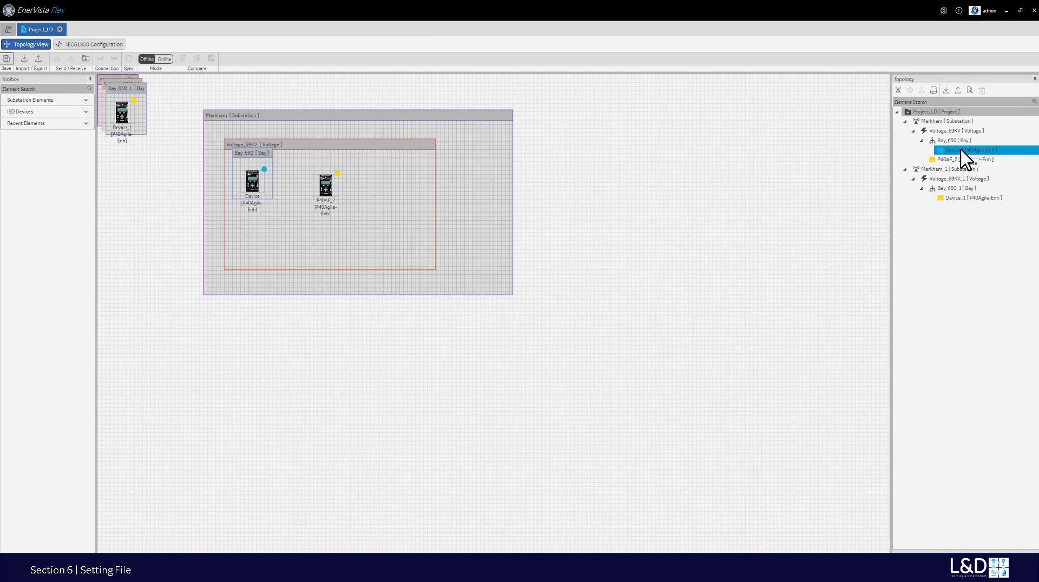
{"action": "left_click", "coordinate": [962, 151]}
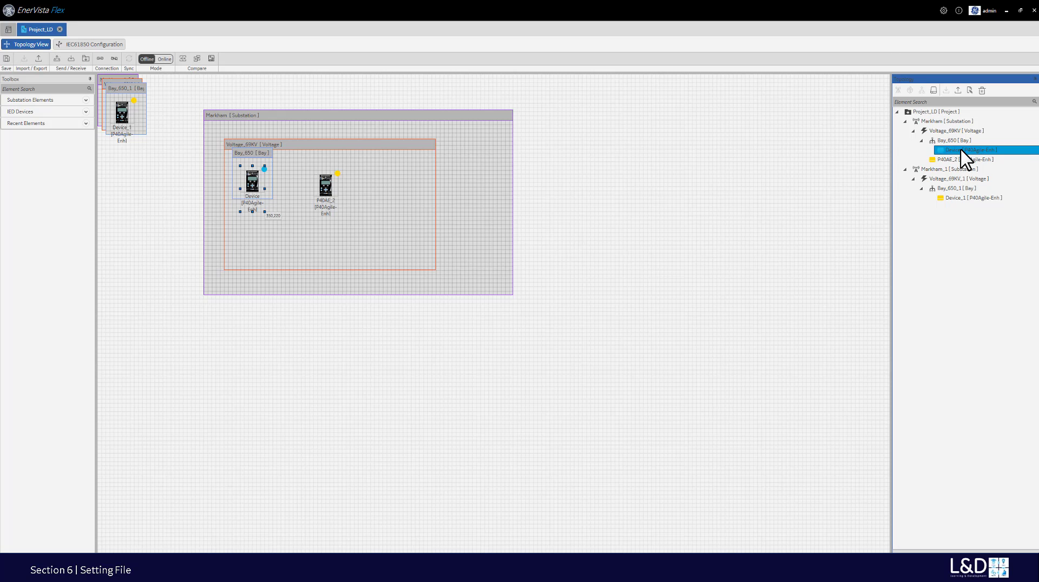
- Compare the Device against the external device file Bilbao.cid
{"action": "right_click", "coordinate": [963, 156]}
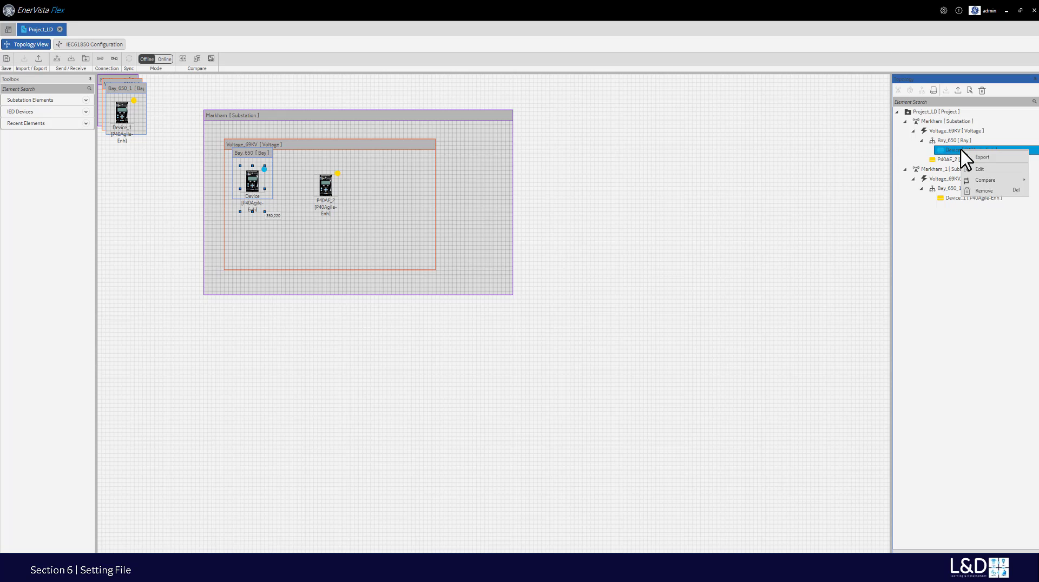
{"action": "mouse_move", "coordinate": [968, 181]}
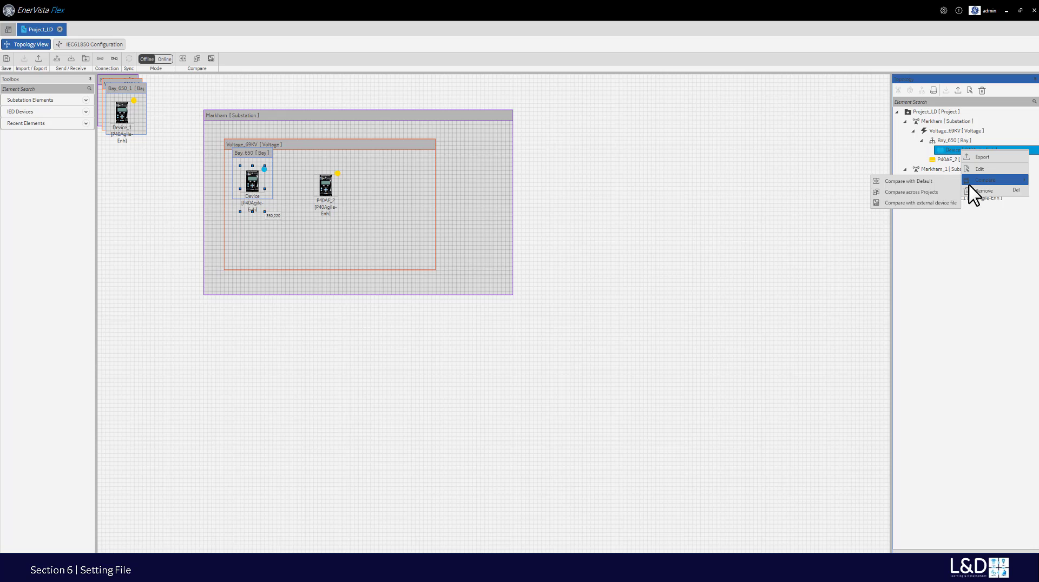
{"action": "left_click", "coordinate": [946, 203]}
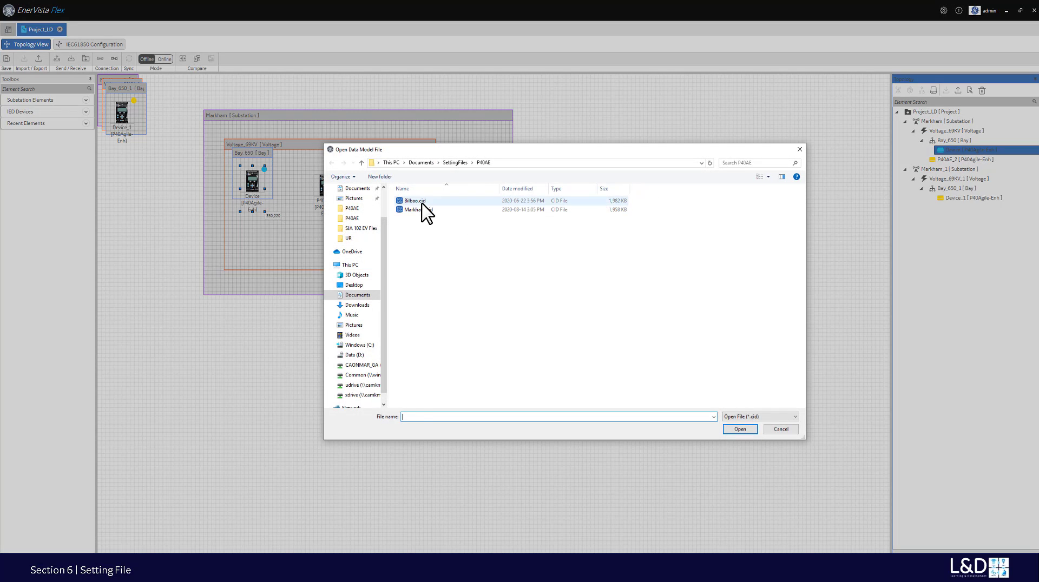
{"action": "left_click", "coordinate": [422, 203]}
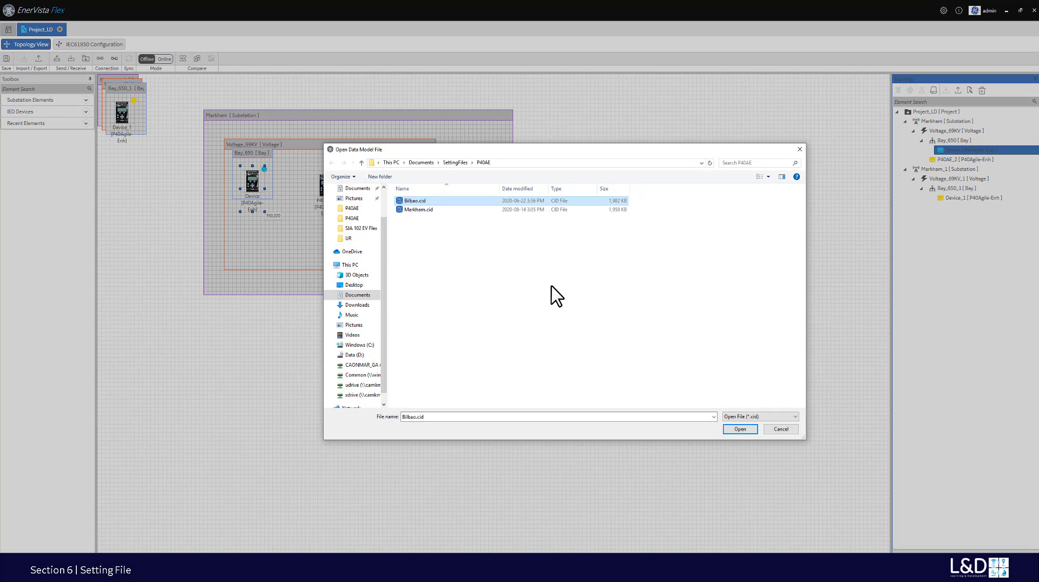
{"action": "left_click", "coordinate": [740, 430]}
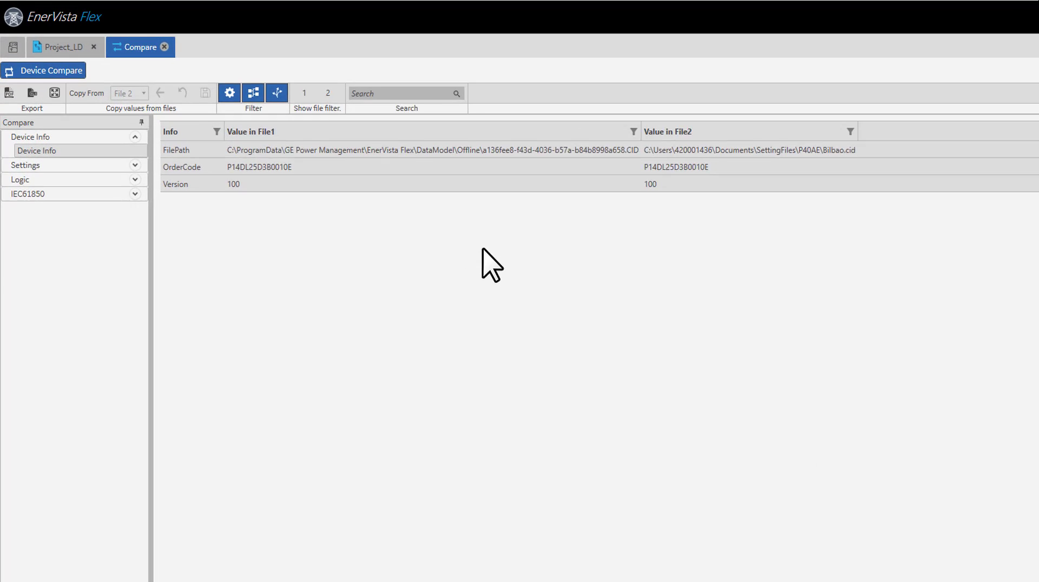
- Review the device info and Network Port 1 differences, including the P1 Gateway Addr mismatch
{"action": "left_click", "coordinate": [235, 154]}
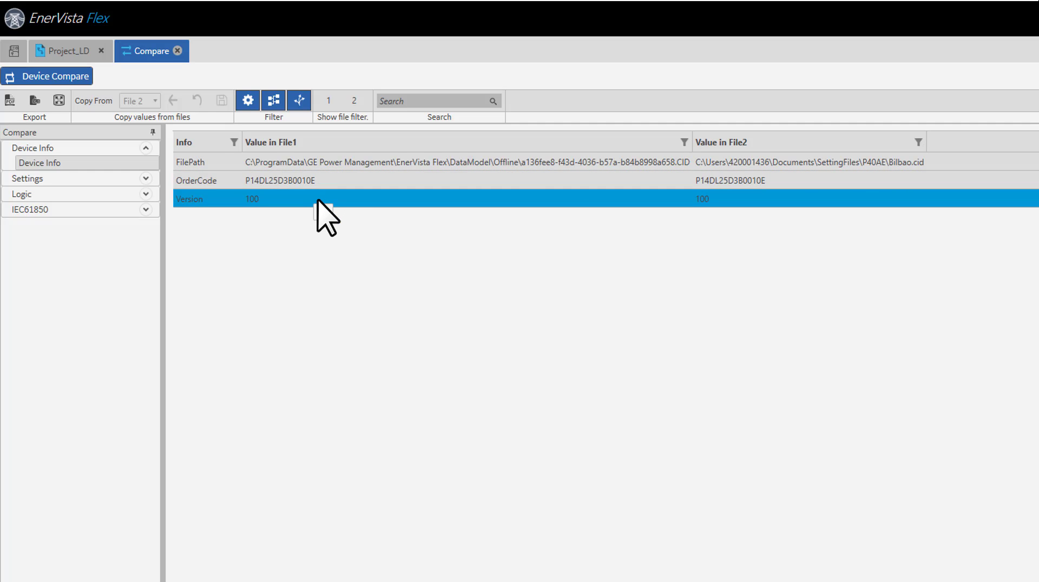
{"action": "left_click", "coordinate": [25, 182]}
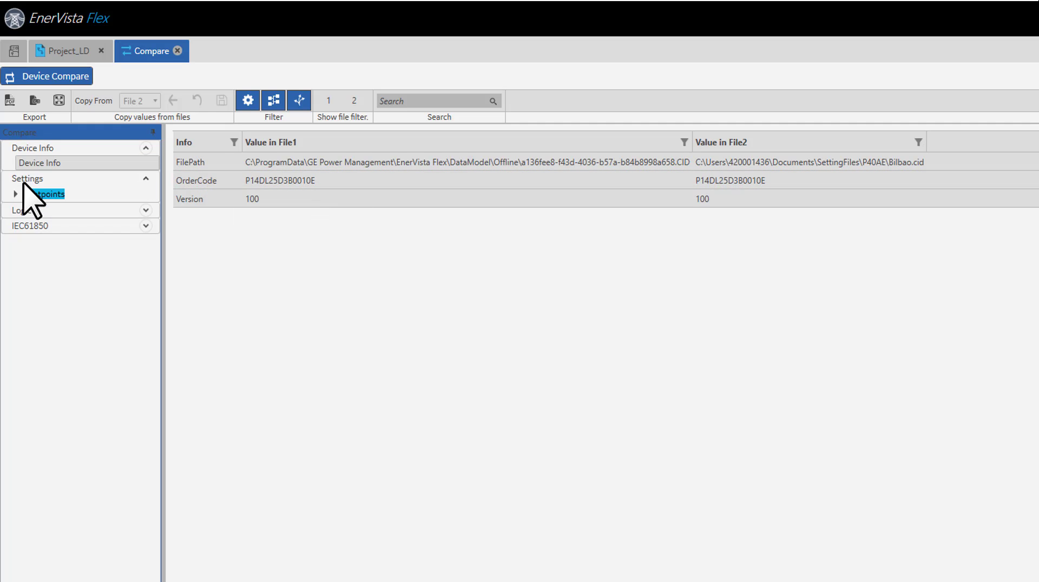
{"action": "left_click", "coordinate": [16, 194]}
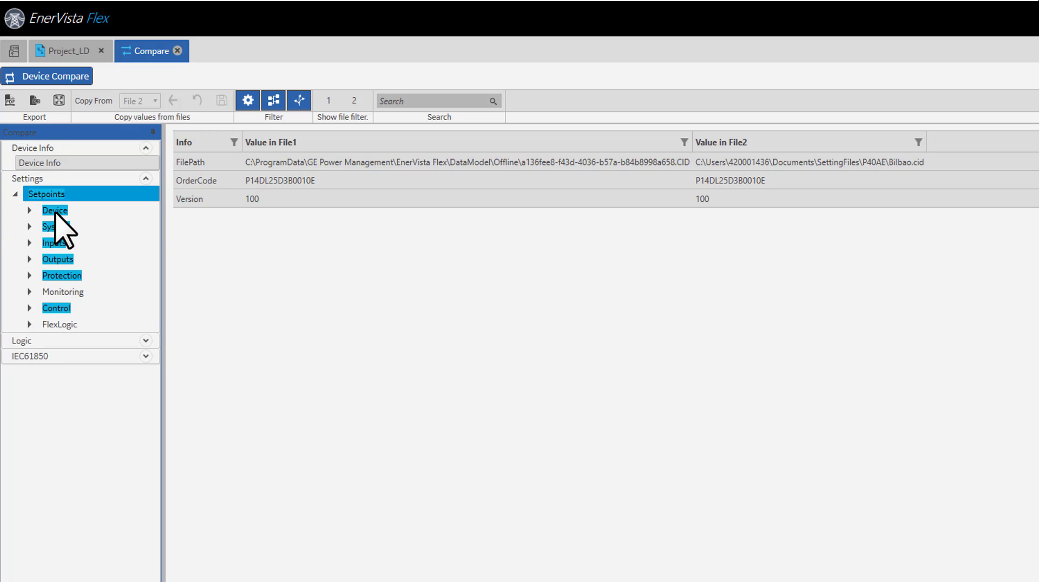
{"action": "left_click", "coordinate": [46, 214]}
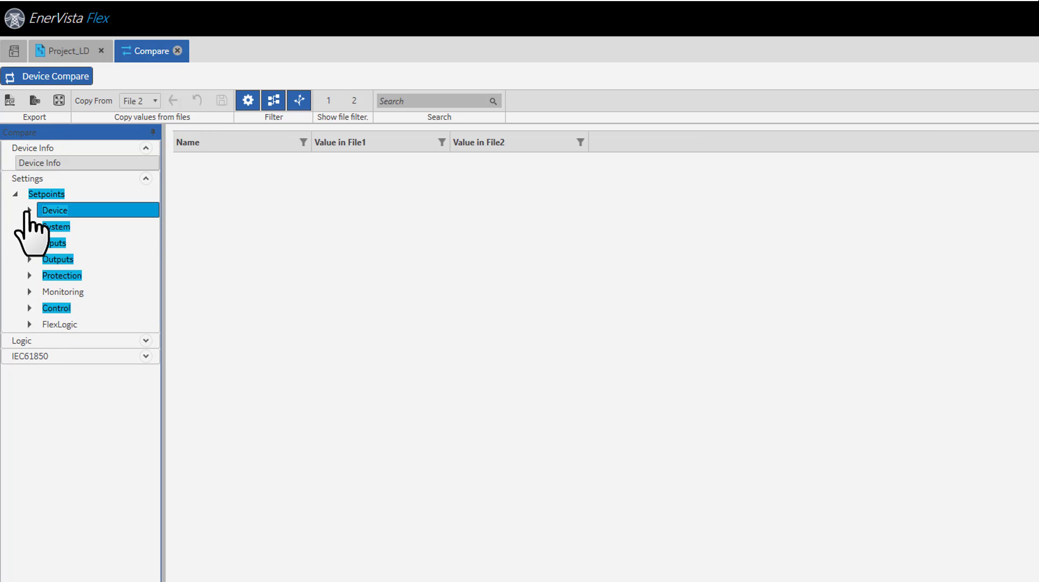
{"action": "left_click", "coordinate": [29, 210]}
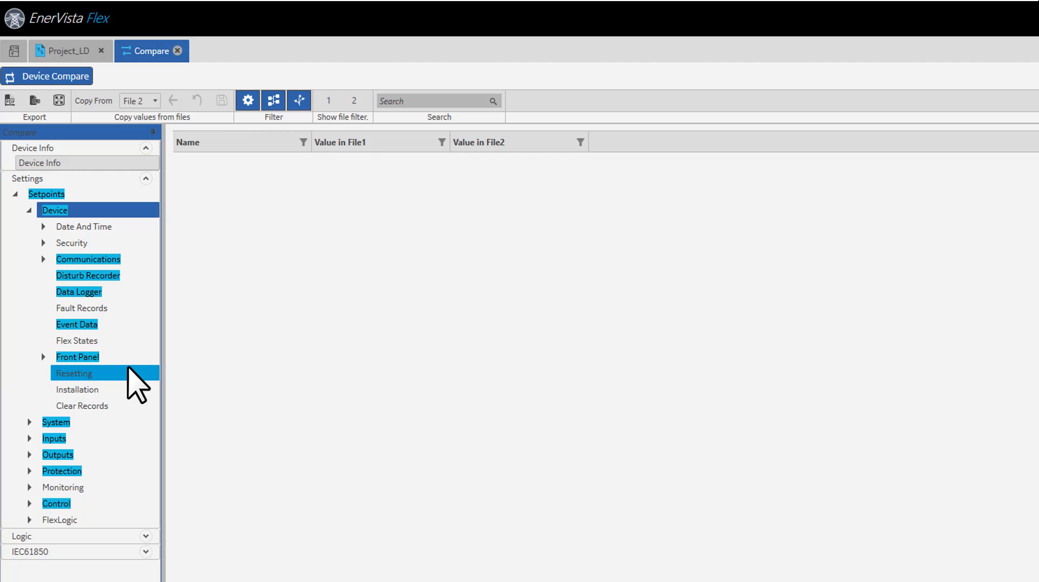
{"action": "double_click", "coordinate": [86, 260]}
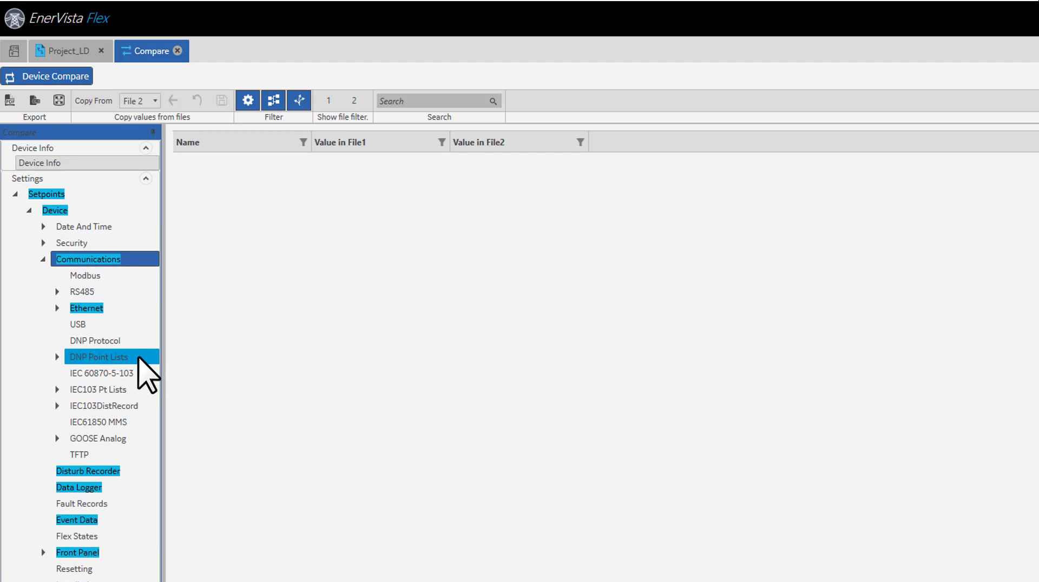
{"action": "double_click", "coordinate": [87, 308]}
{"action": "left_click", "coordinate": [101, 324]}
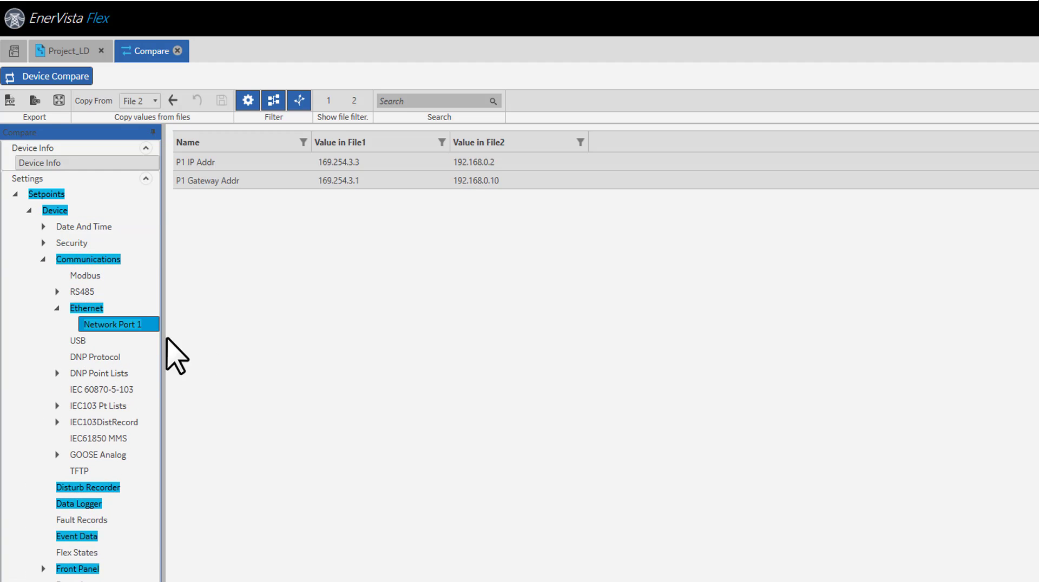
{"action": "left_click", "coordinate": [336, 175]}
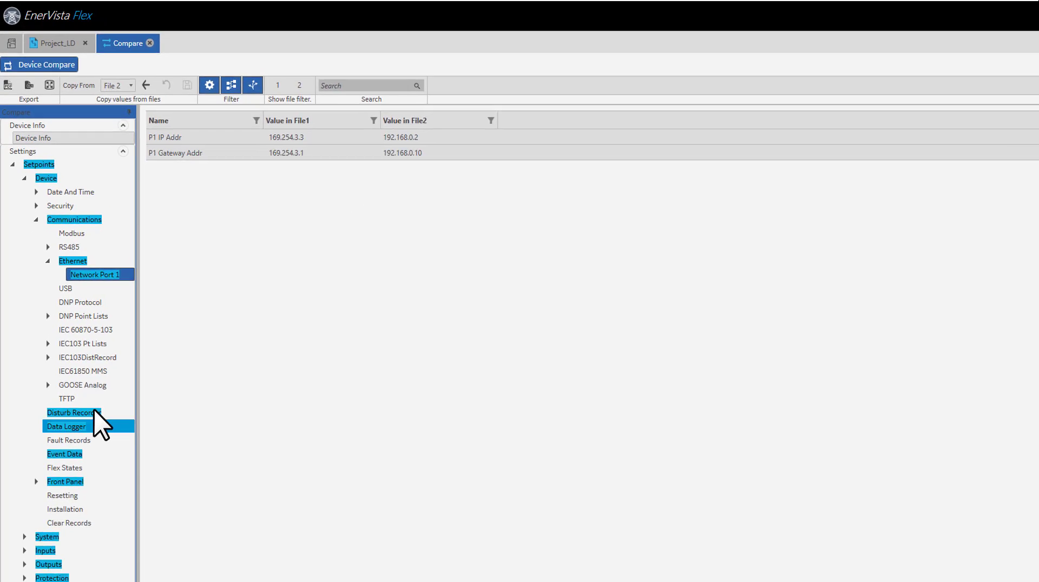
- Show the System CT Ratio differences: Phase CT Primary 1 A versus 1000 A
{"action": "double_click", "coordinate": [25, 537]}
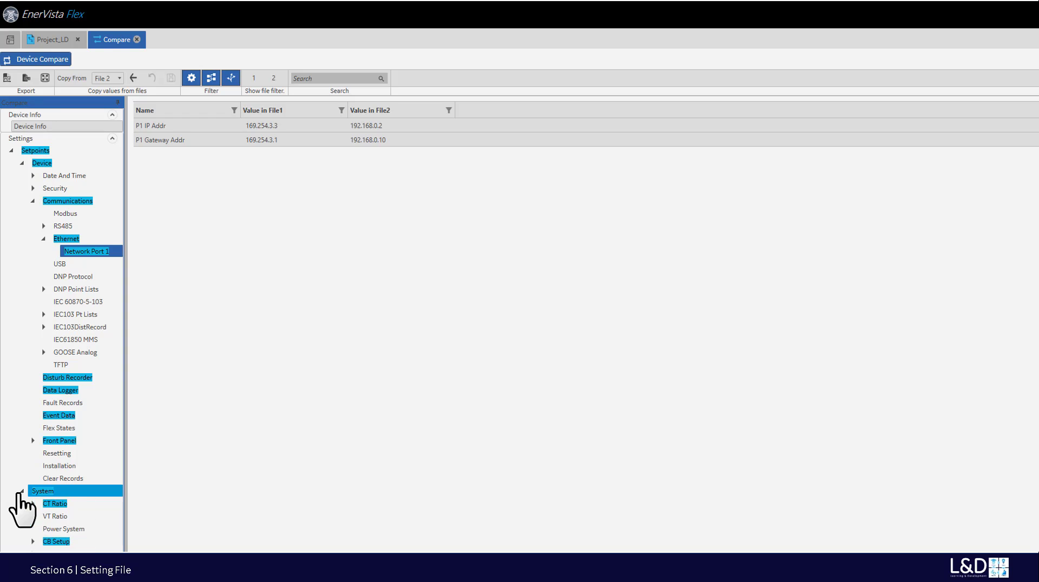
{"action": "left_click", "coordinate": [52, 504]}
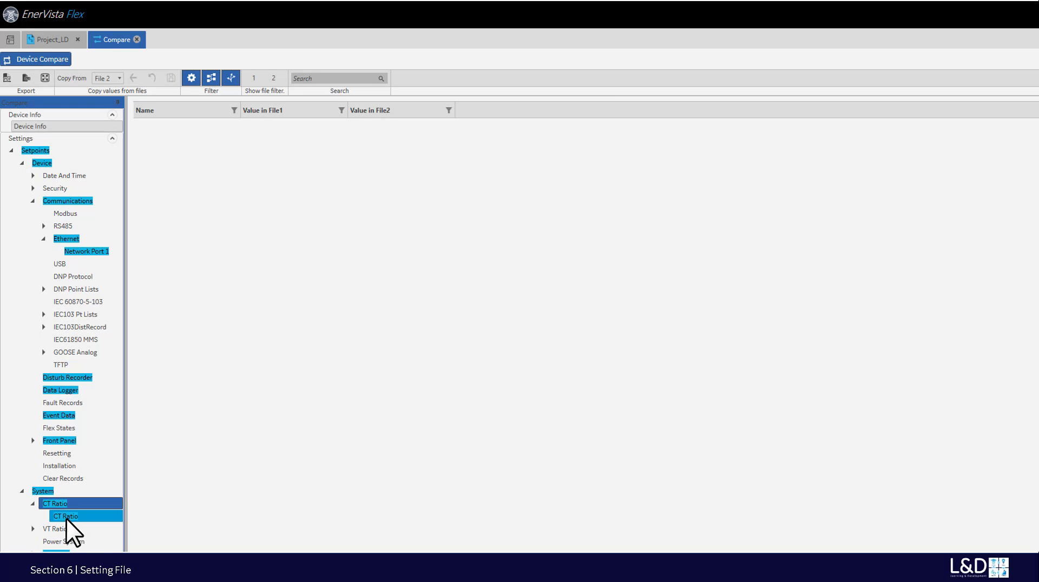
{"action": "left_click", "coordinate": [66, 519]}
{"action": "left_click", "coordinate": [353, 131]}
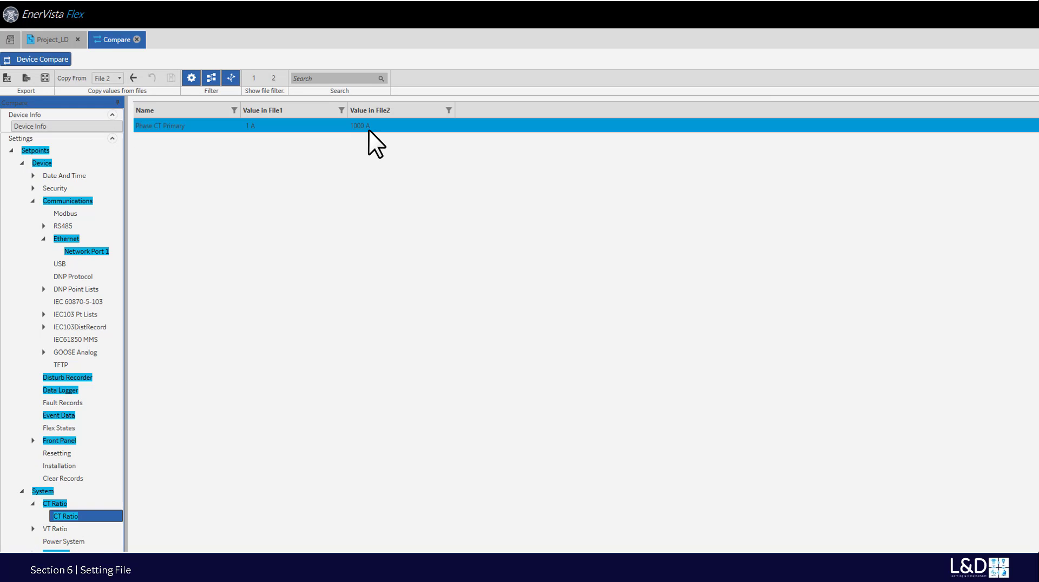
{"action": "left_click", "coordinate": [93, 152]}
- Close the comparison and open the device's profile page, leaving its language unchanged
{"action": "left_click", "coordinate": [136, 39]}
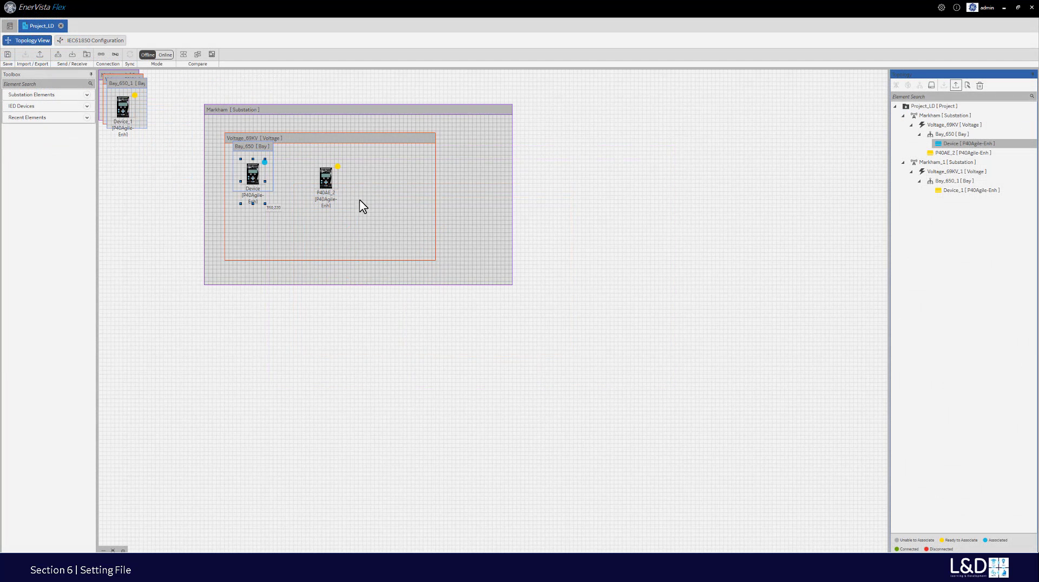
{"action": "double_click", "coordinate": [254, 172]}
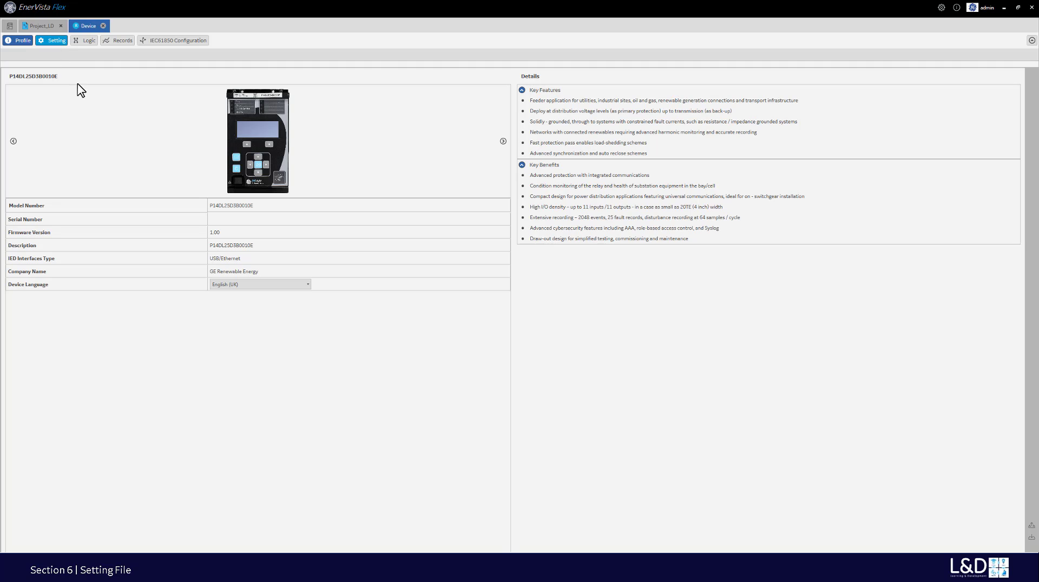
{"action": "left_click", "coordinate": [307, 285]}
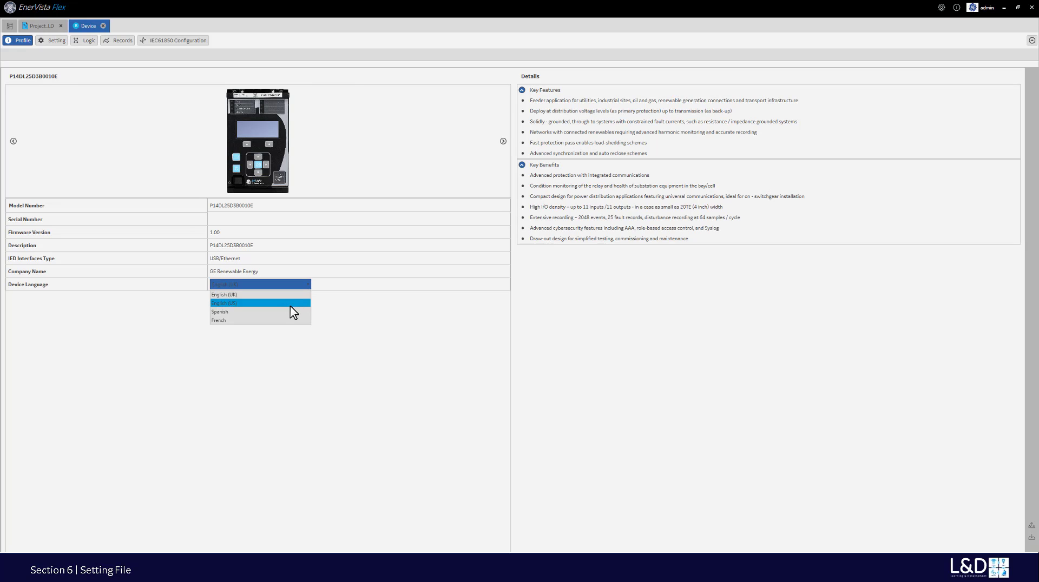
{"action": "left_click", "coordinate": [326, 252]}
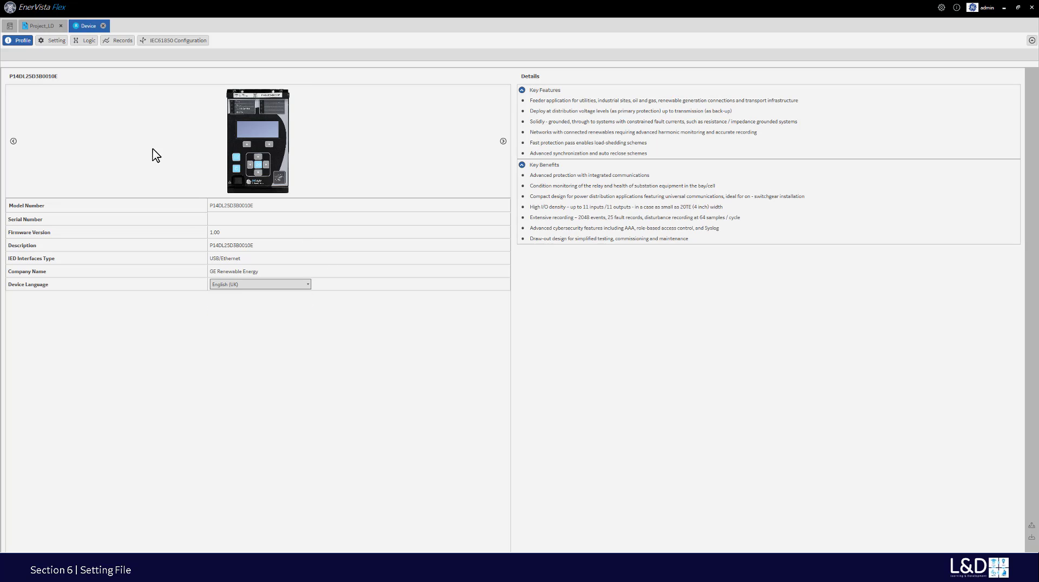
- Open the device's System CT Ratio settings, showing Phase CT Primary at 1 A
{"action": "left_click", "coordinate": [56, 42]}
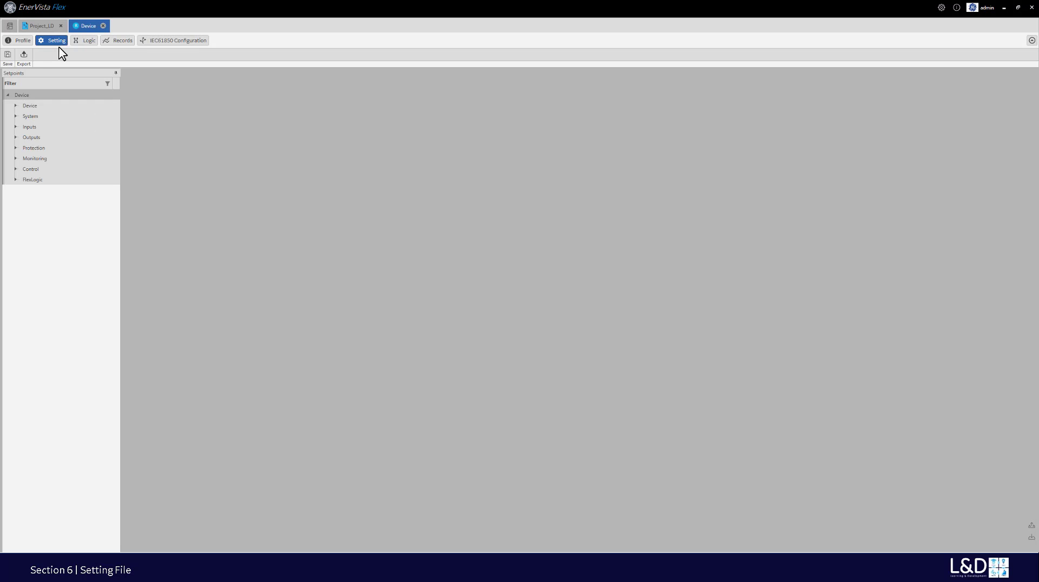
{"action": "left_click", "coordinate": [66, 83]}
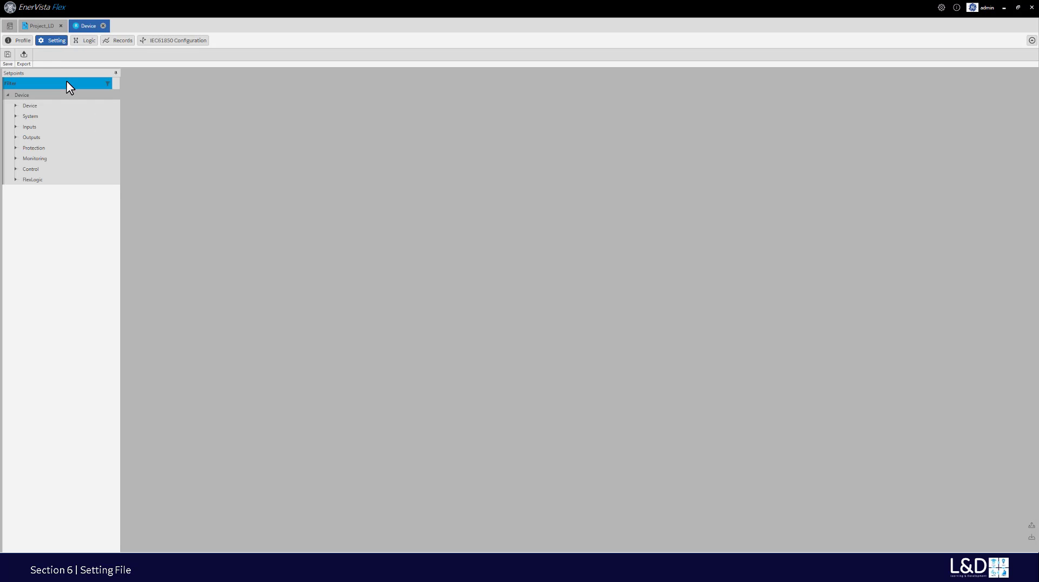
{"action": "double_click", "coordinate": [30, 118]}
{"action": "left_click", "coordinate": [39, 128]}
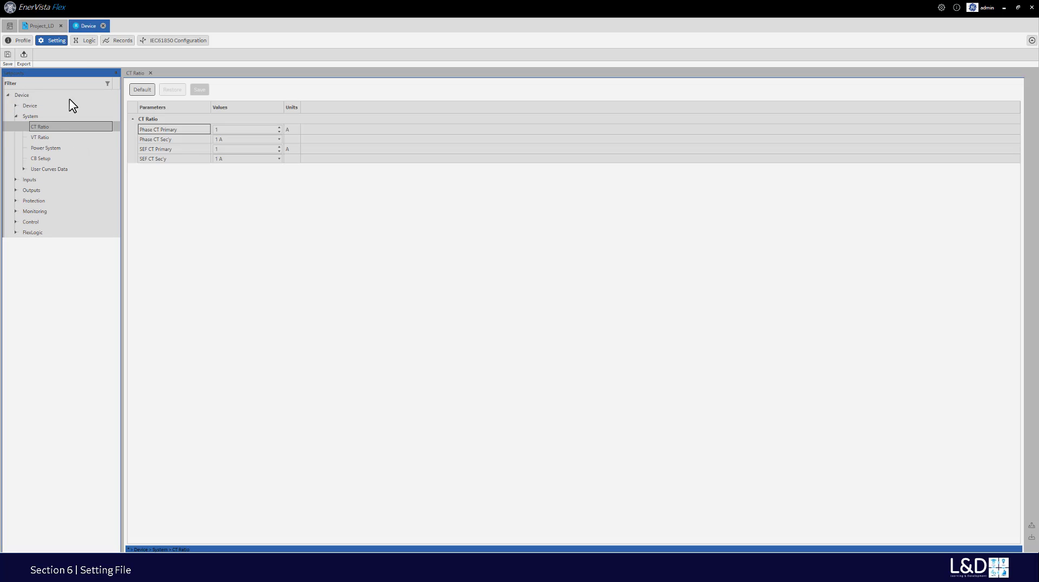
{"action": "left_click", "coordinate": [24, 53]}
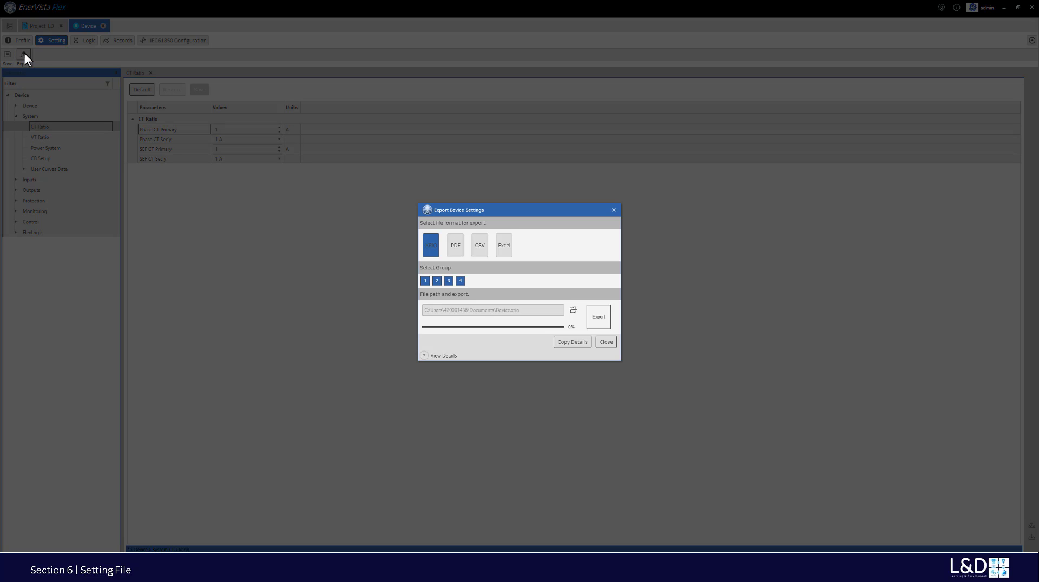
{"action": "left_click_drag", "start_coordinate": [499, 210], "coordinate": [436, 201]}
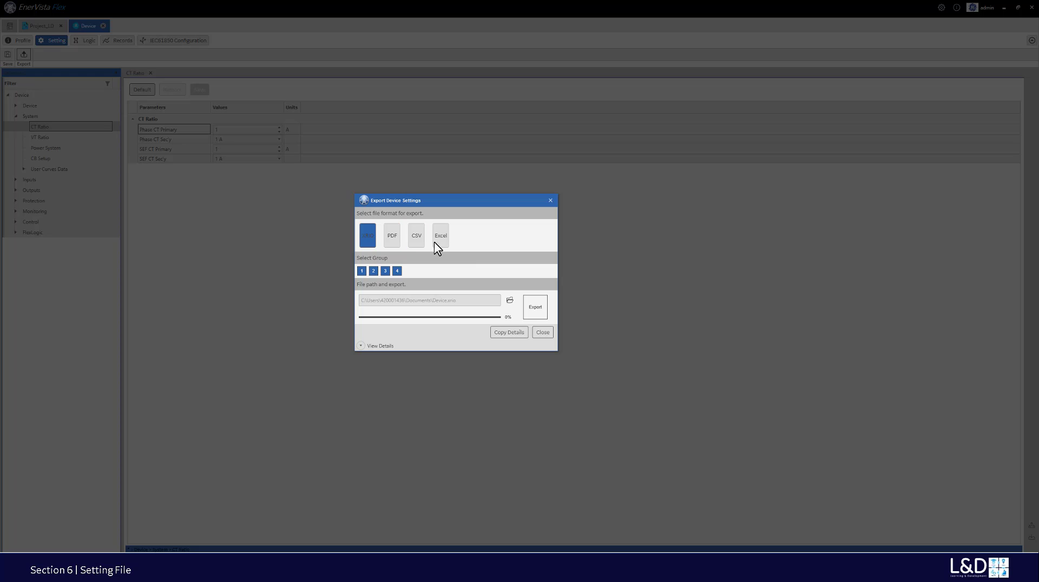
{"action": "left_click", "coordinate": [550, 200]}
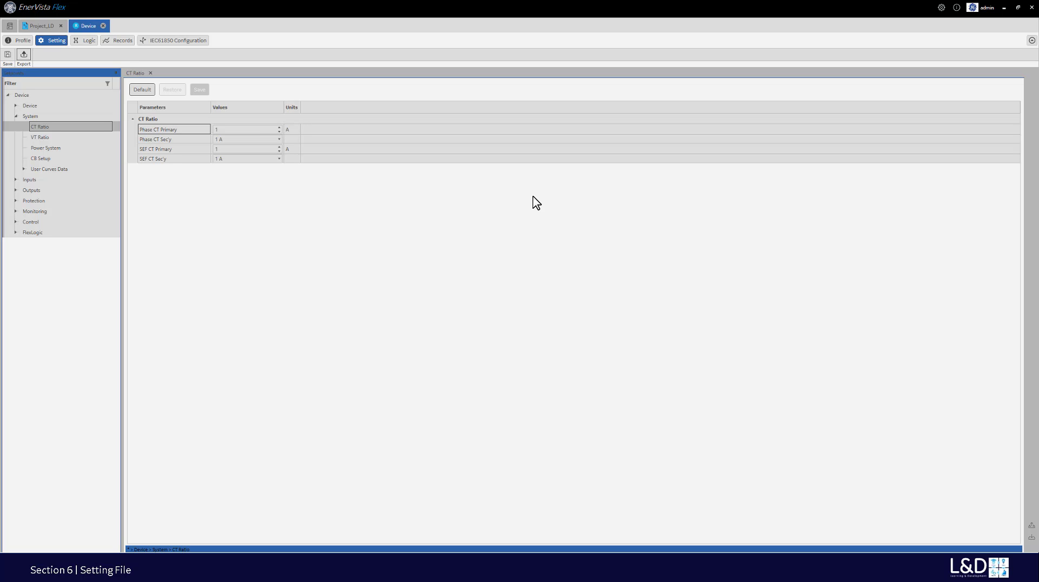
- Check the Phase CT Primary and Sec'y settings, then open the BilbaoDemo device (P14DL25D3B0010E)
{"action": "left_click", "coordinate": [668, 132]}
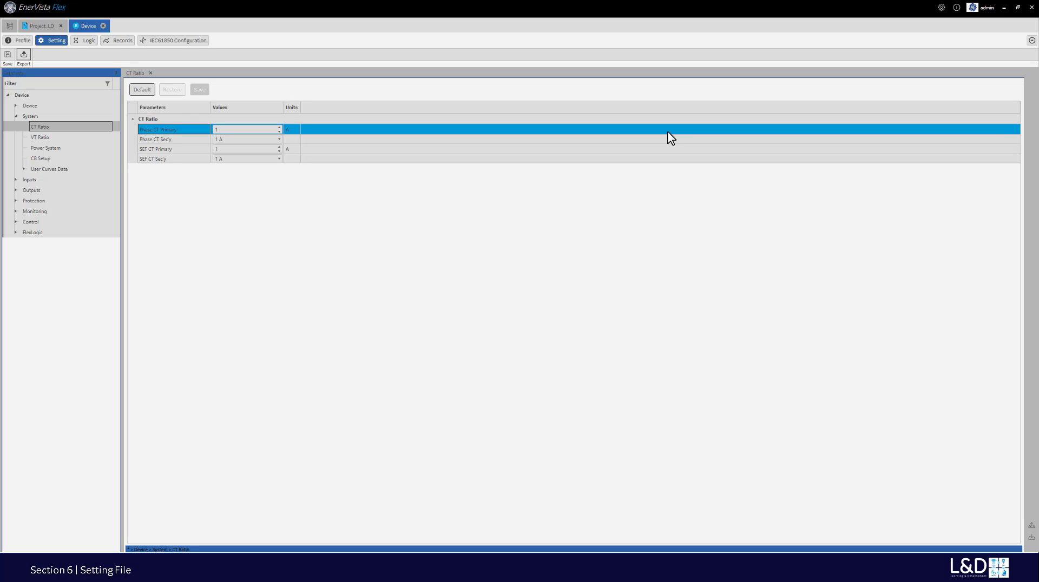
{"action": "left_click", "coordinate": [670, 141]}
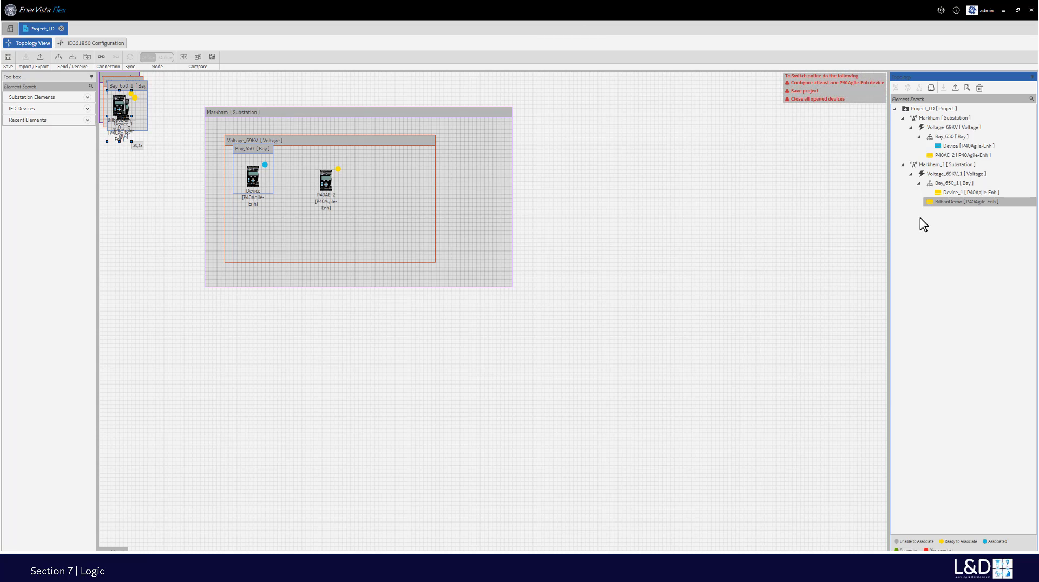
{"action": "left_click", "coordinate": [936, 203]}
{"action": "double_click", "coordinate": [938, 205]}
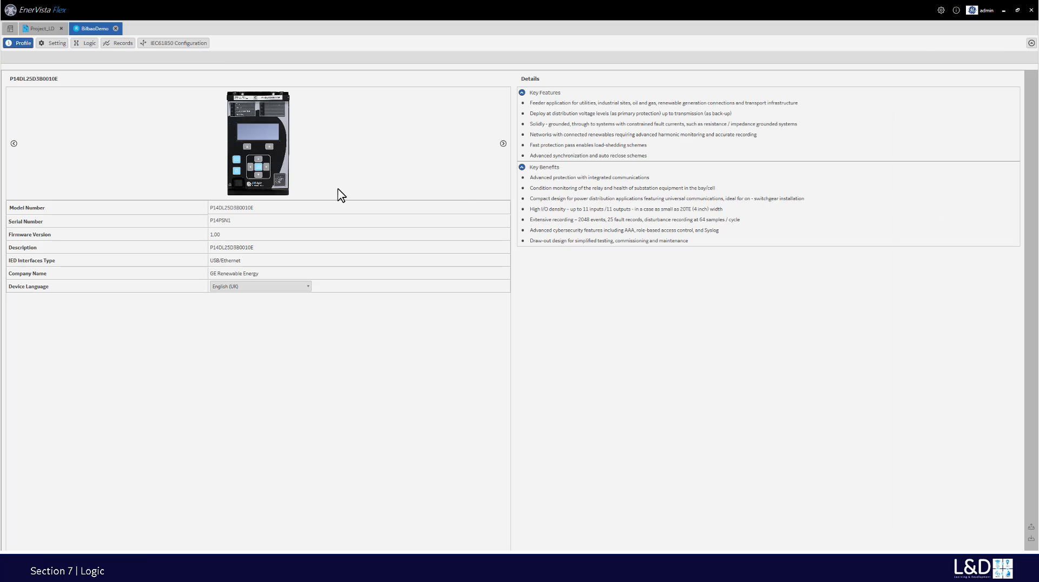
- Open BilbaoDemo's logic diagram full-screen and place a new output signal on the canvas
{"action": "left_click", "coordinate": [84, 43]}
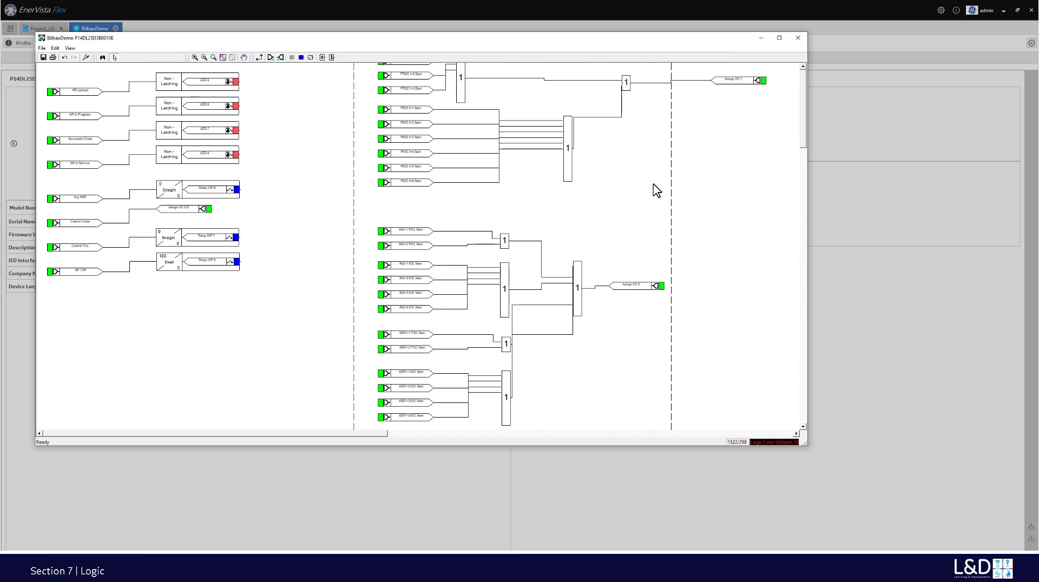
{"action": "left_click", "coordinate": [780, 38]}
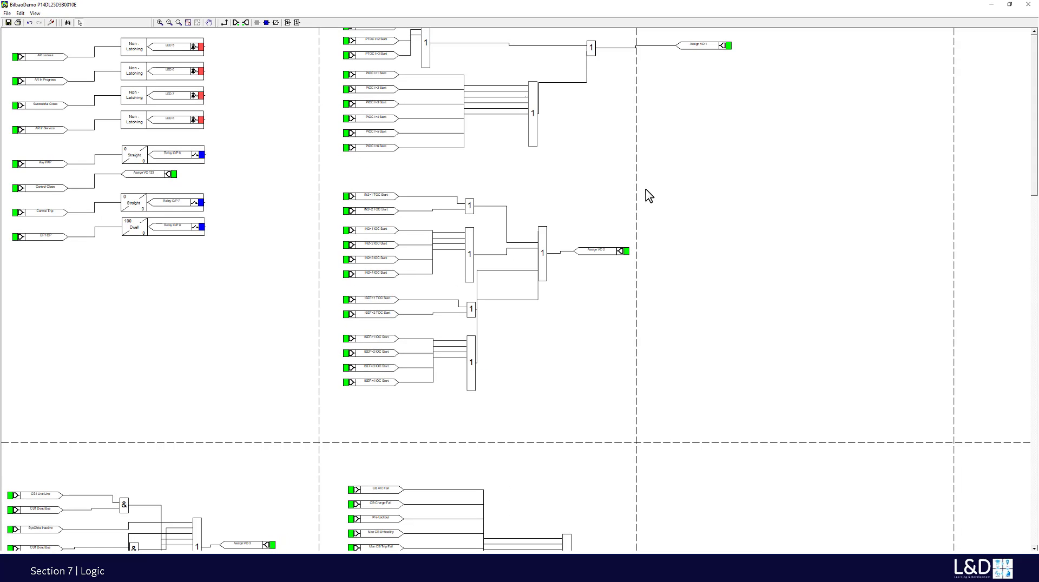
{"action": "scroll", "coordinate": [645, 192], "scroll_direction": "down", "scroll_amount": 3}
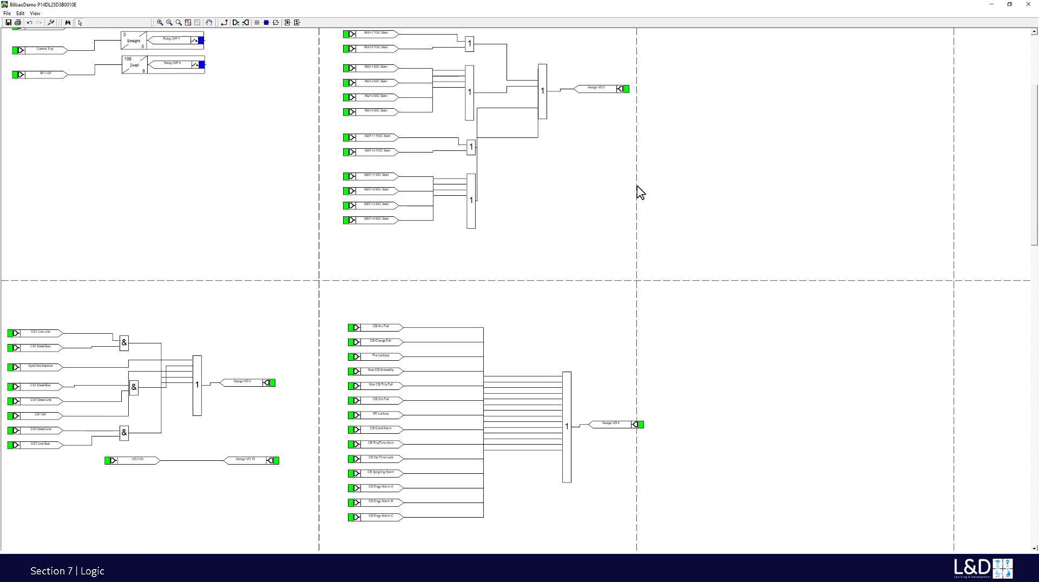
{"action": "scroll", "coordinate": [641, 192], "scroll_direction": "up", "scroll_amount": 3}
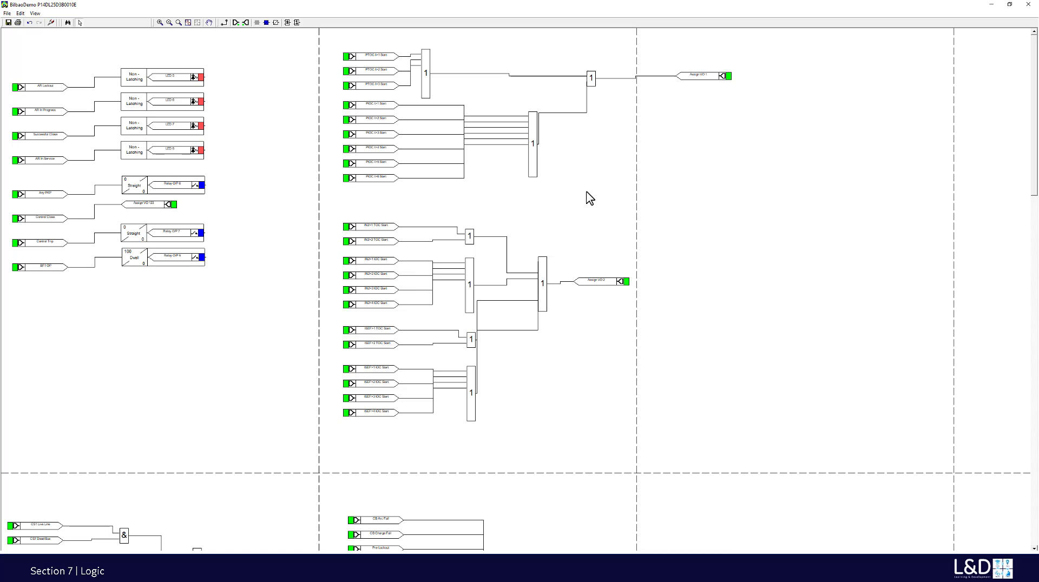
{"action": "left_click", "coordinate": [246, 22]}
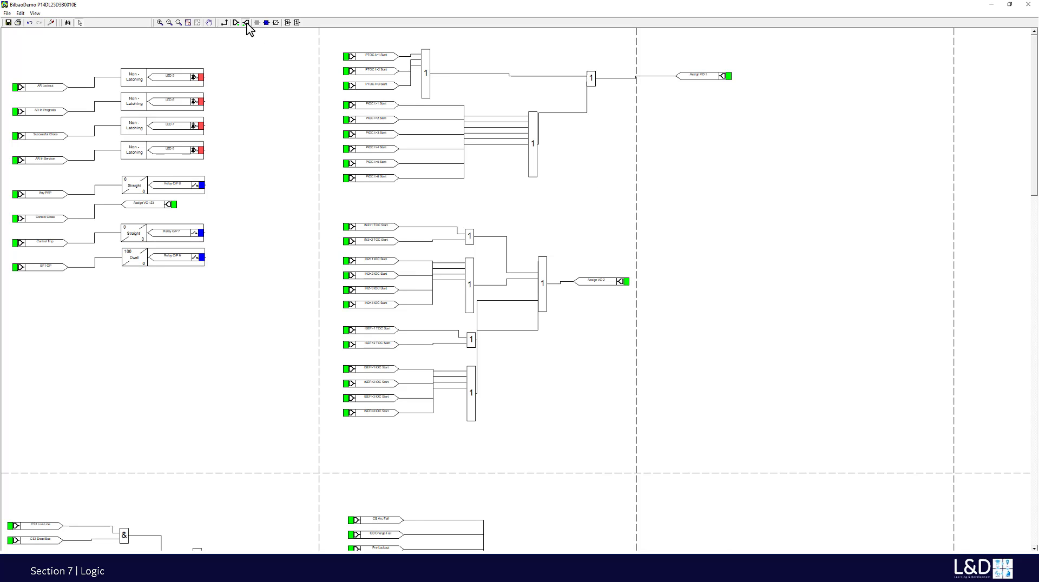
{"action": "left_click", "coordinate": [723, 196]}
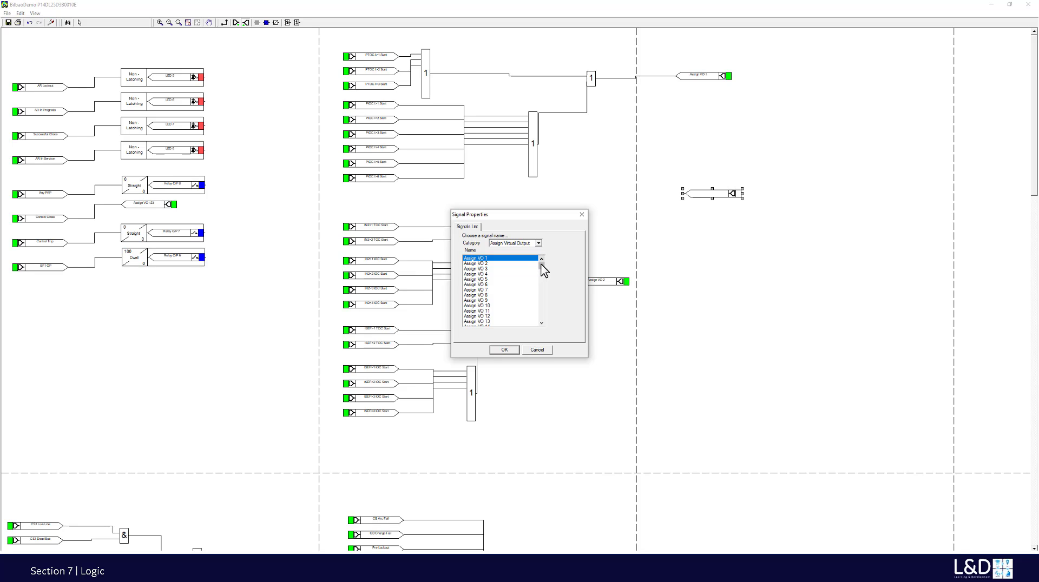
- Try naming the output Assign VO 128, dismiss the VO 114–128 reserved warning, and cancel
{"action": "left_click_drag", "start_coordinate": [541, 268], "coordinate": [543, 324]}
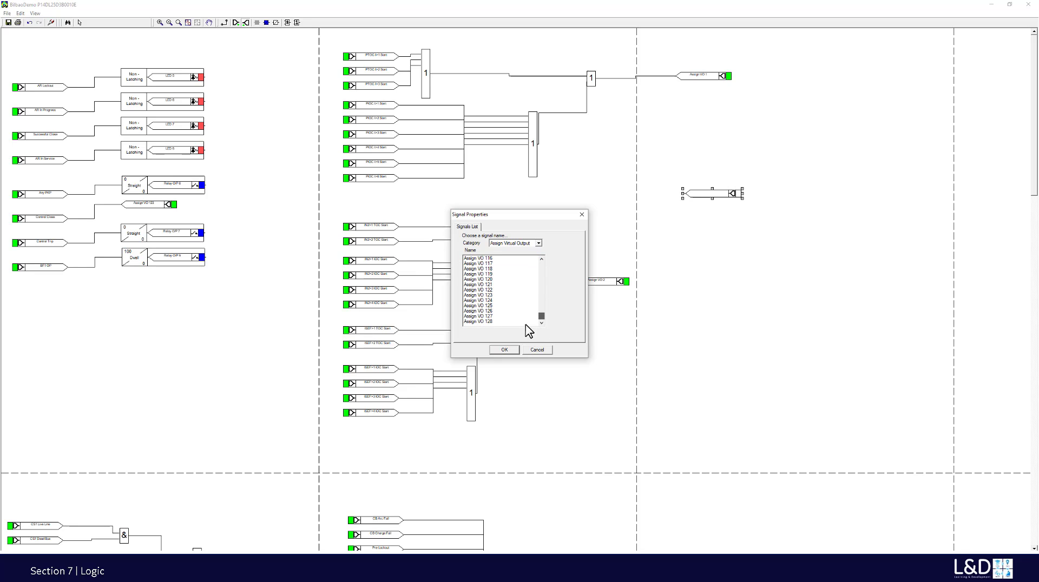
{"action": "left_click", "coordinate": [492, 322]}
{"action": "left_click", "coordinate": [504, 350]}
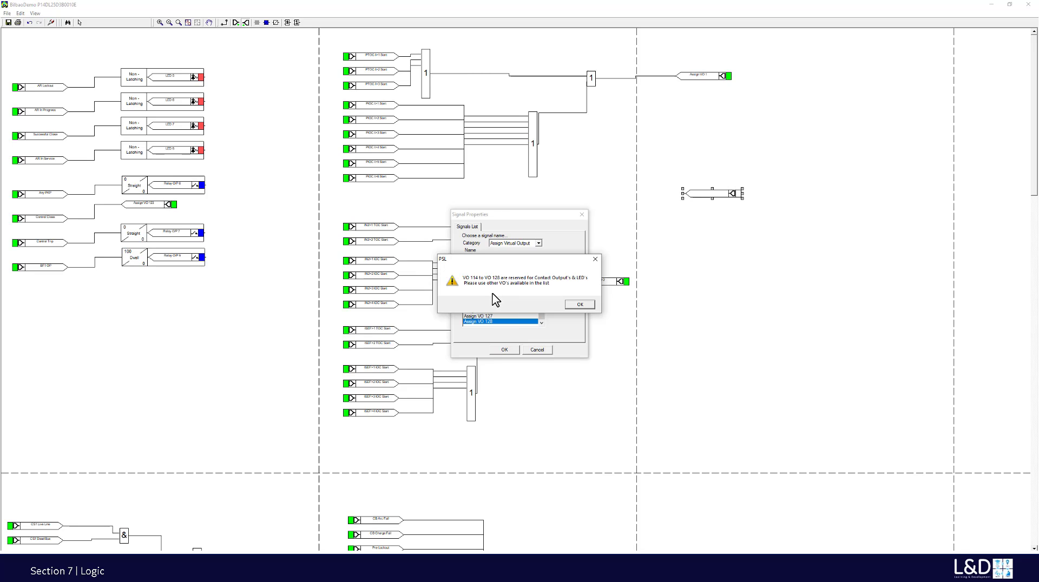
{"action": "left_click", "coordinate": [578, 305]}
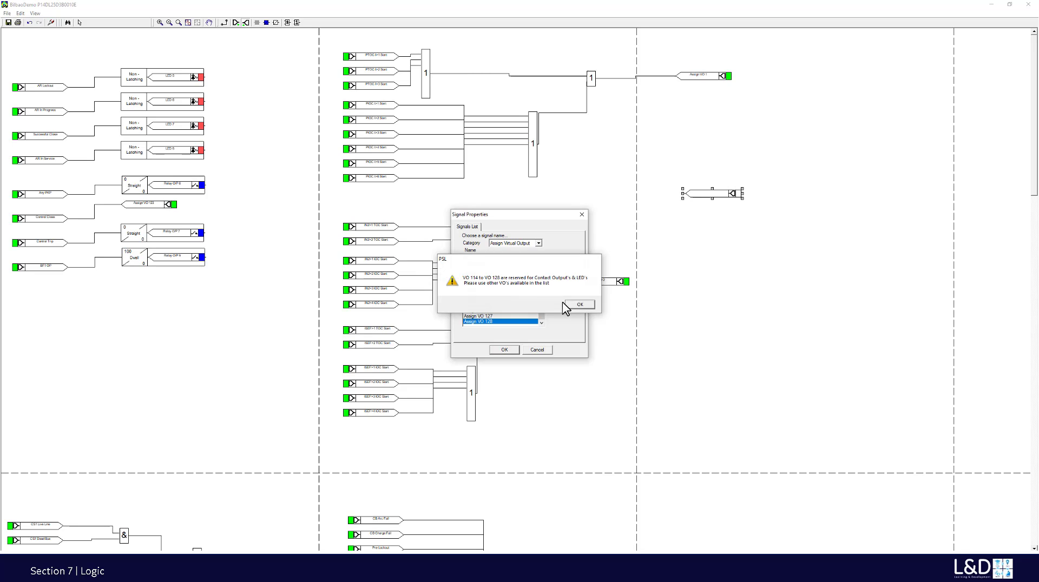
{"action": "left_click", "coordinate": [542, 351]}
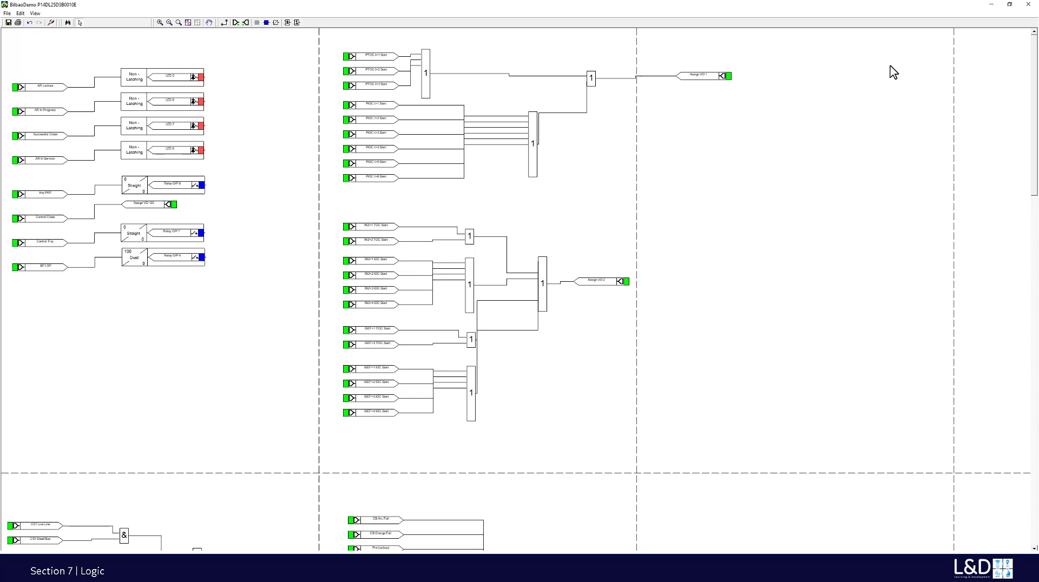
- Close the logic diagram, discarding the modified logic
{"action": "left_click", "coordinate": [1028, 5]}
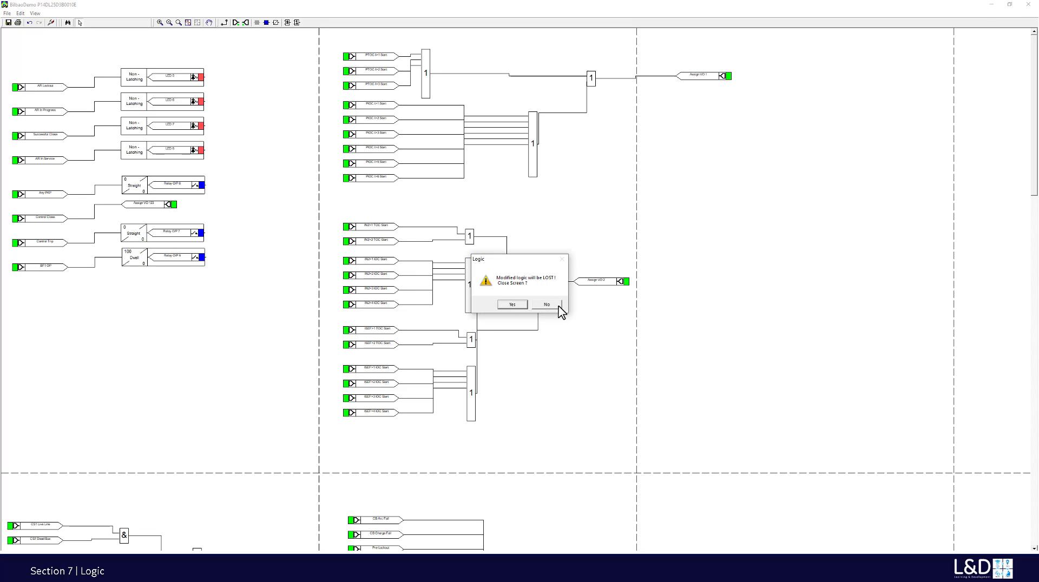
{"action": "left_click", "coordinate": [515, 305]}
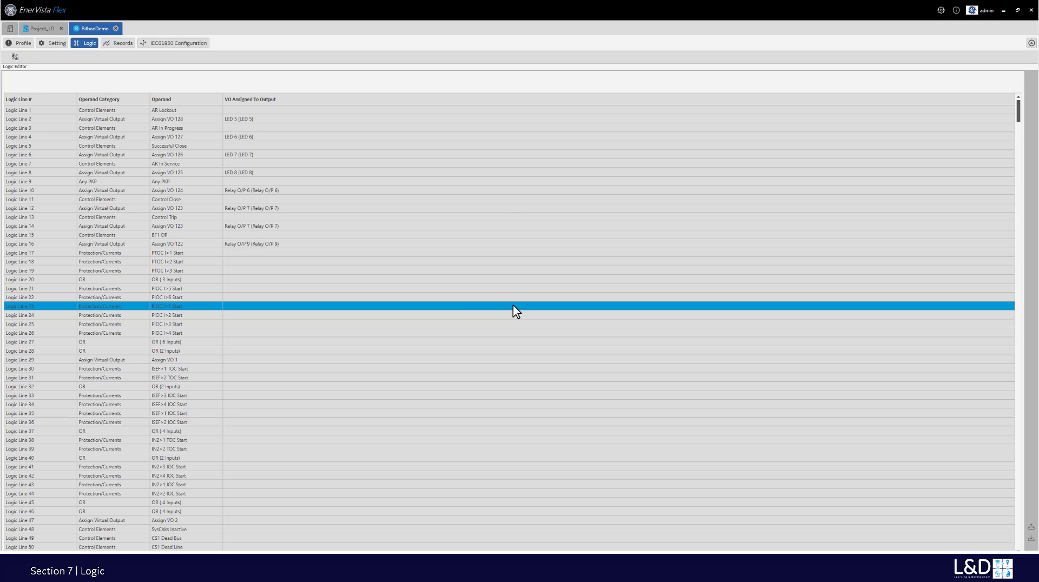
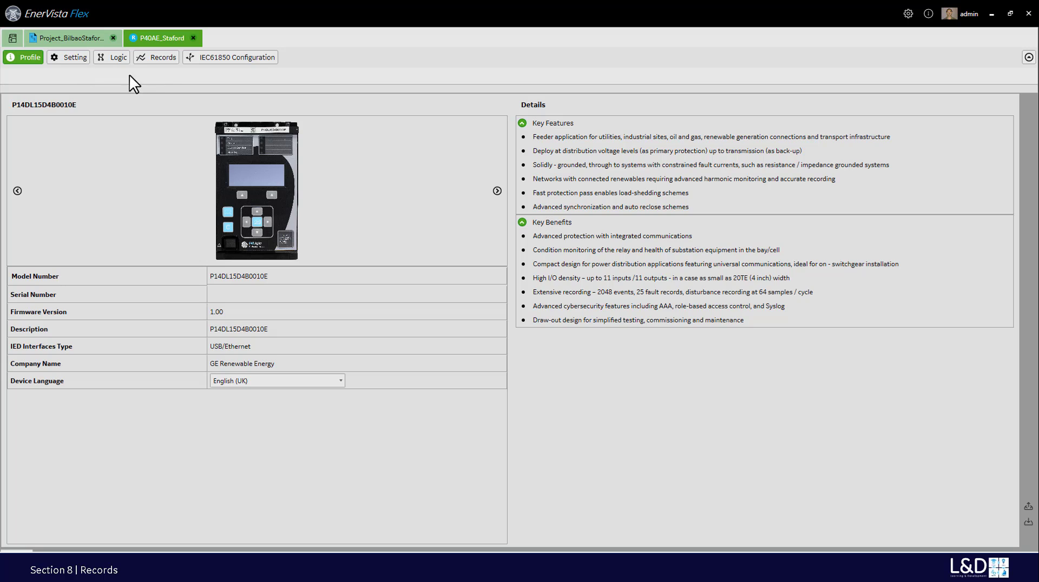
- Open P40AE_Staford's Records page and bring up the Receive Event and DR Files dialog
{"action": "left_click", "coordinate": [161, 58]}
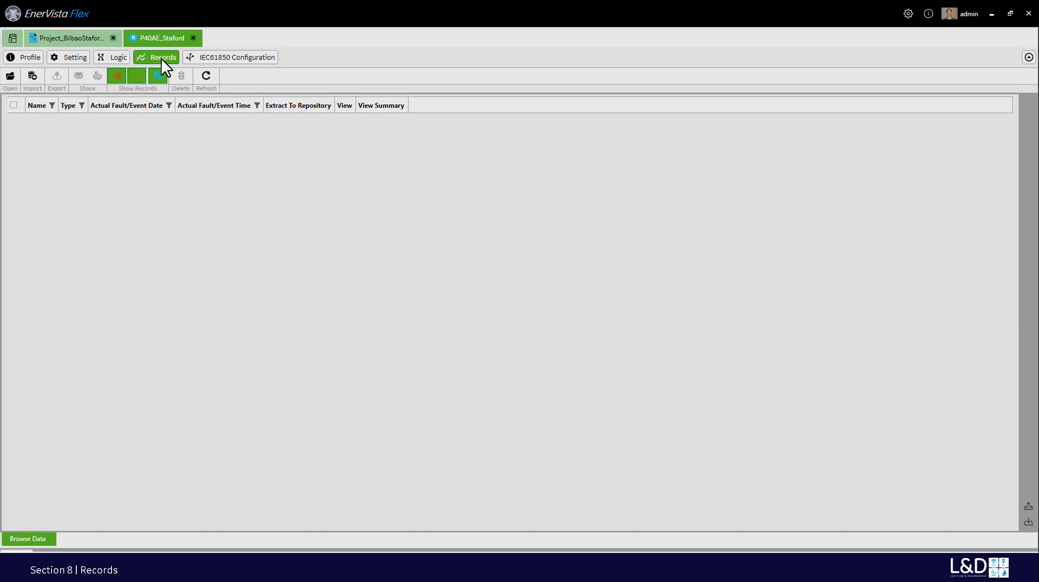
{"action": "left_click", "coordinate": [206, 77]}
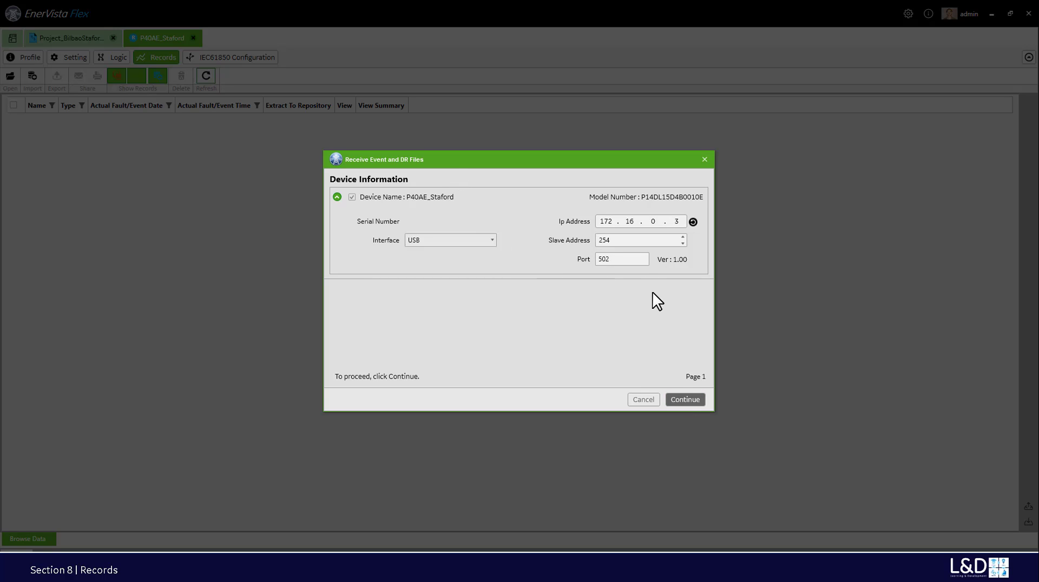
- Authenticate with the administrator user name and password and download the Evt and Targets records
{"action": "left_click", "coordinate": [683, 399]}
{"action": "left_click", "coordinate": [515, 225]}
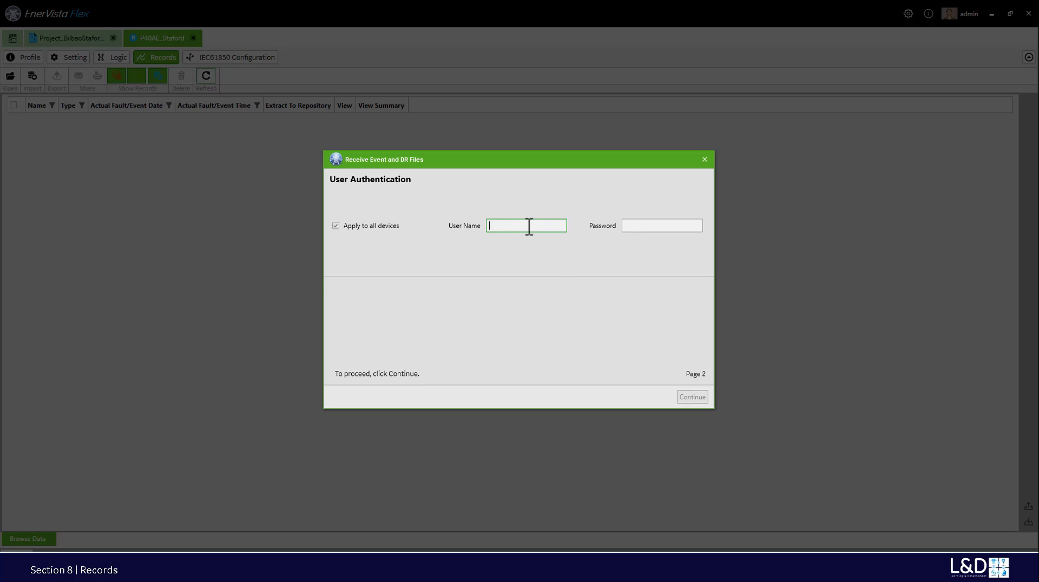
{"action": "type", "text": "Administrator"}
{"action": "key", "text": "Tab"}
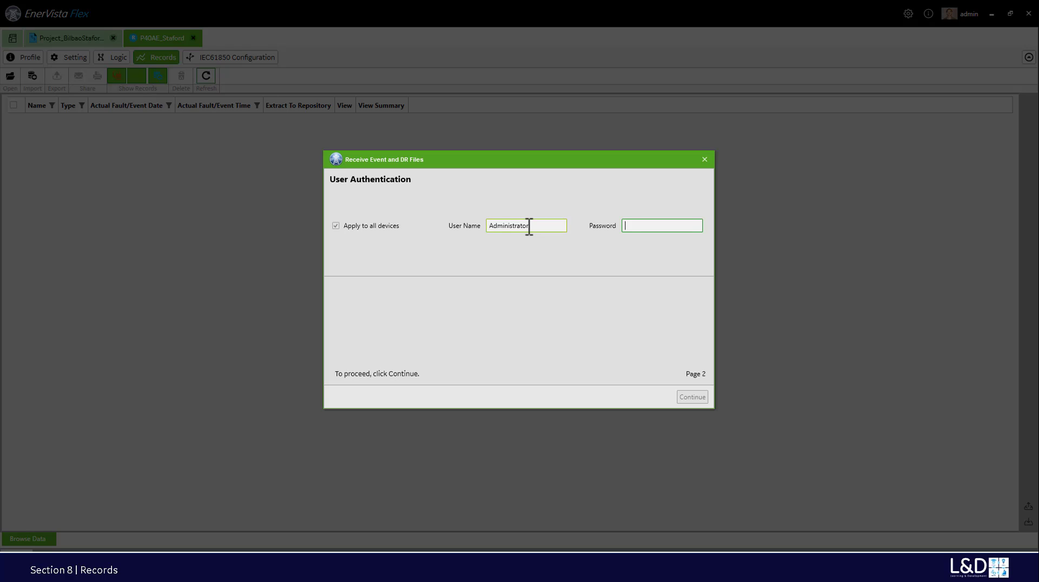
{"action": "type", "text": "••••••••••"}
{"action": "left_click", "coordinate": [695, 226]}
{"action": "left_click", "coordinate": [695, 227]}
{"action": "left_click", "coordinate": [689, 397]}
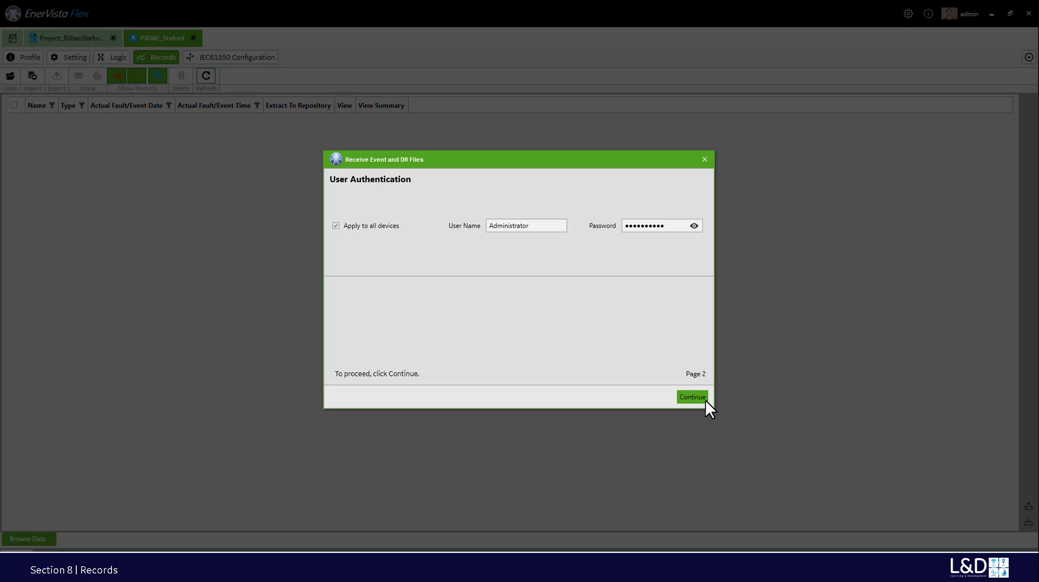
{"action": "left_click", "coordinate": [706, 399]}
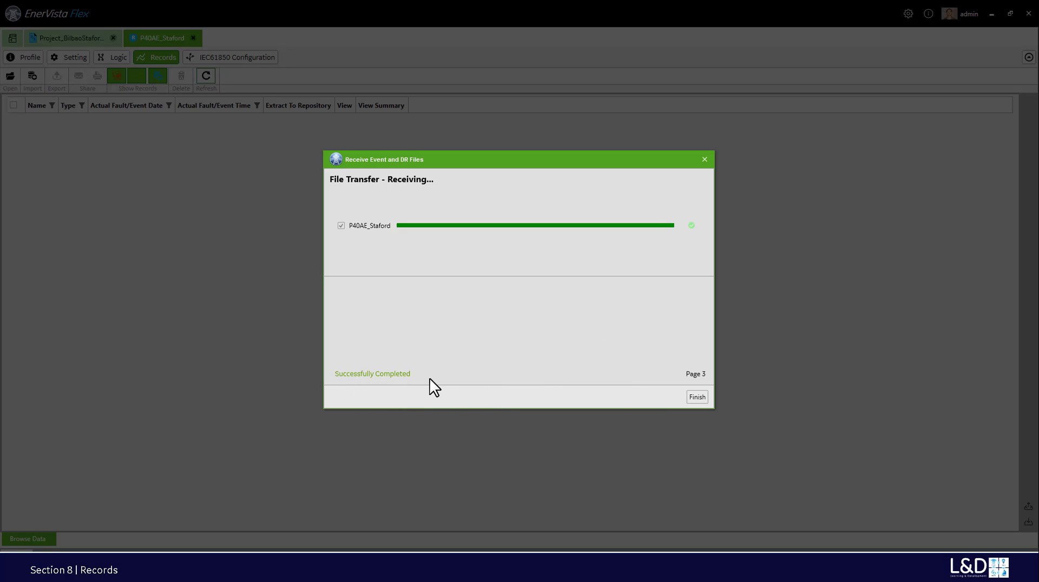
{"action": "left_click", "coordinate": [697, 397]}
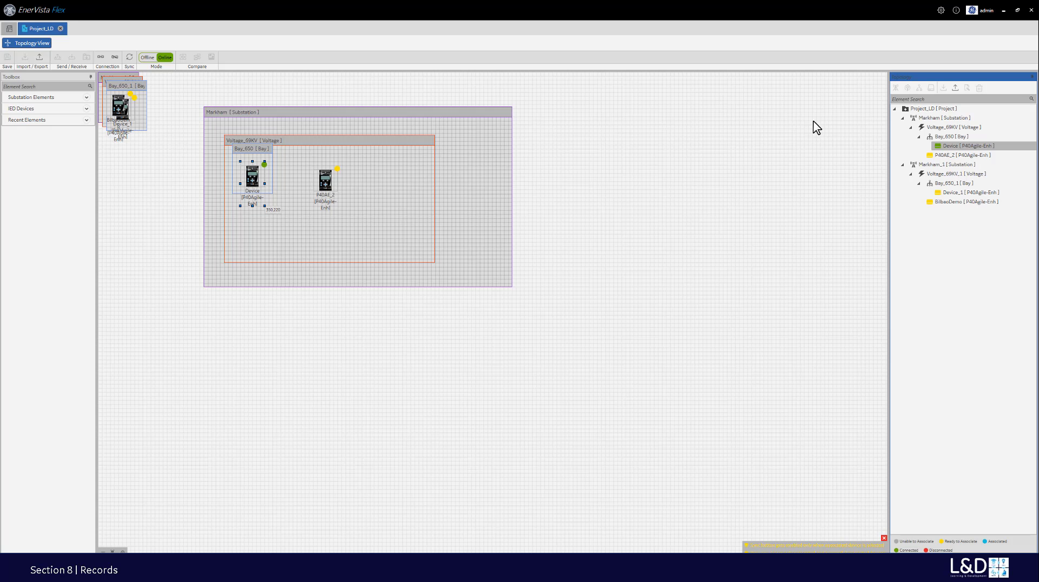
- Connect to the Device in Bay_650 with its password, opening the BilbaoDemo profile
{"action": "left_click", "coordinate": [935, 146]}
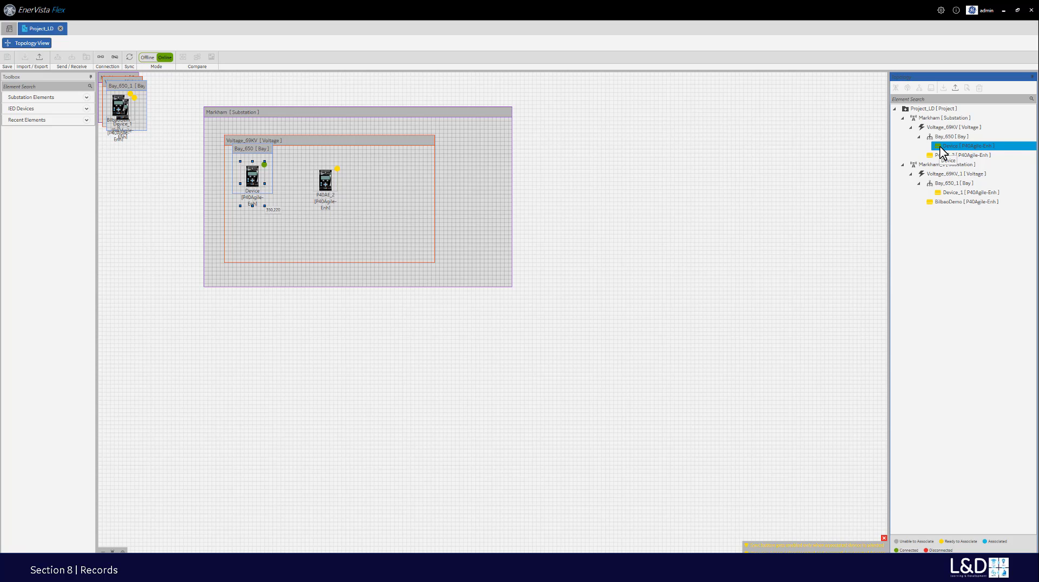
{"action": "double_click", "coordinate": [940, 146]}
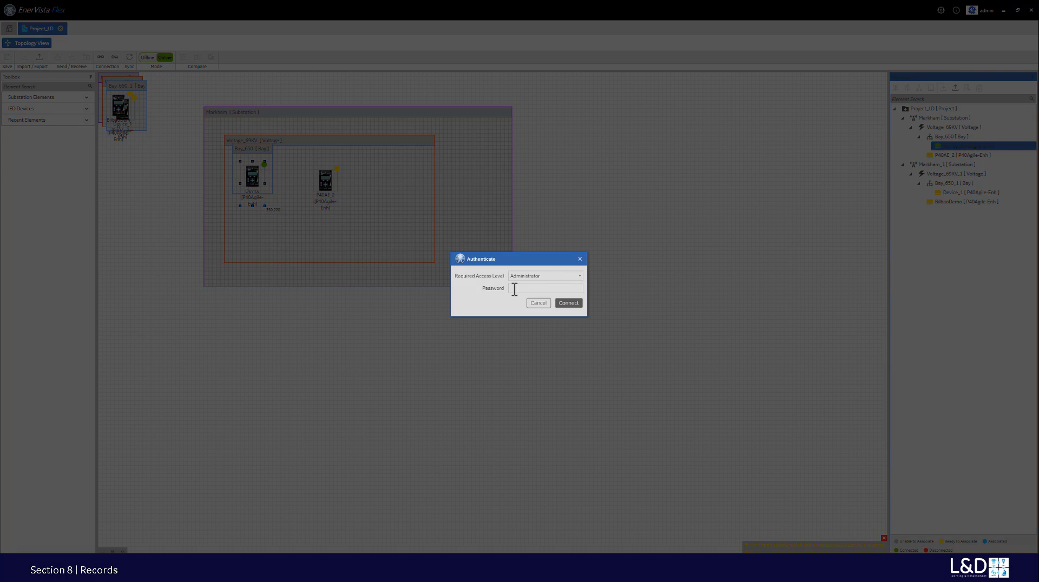
{"action": "left_click", "coordinate": [514, 290]}
{"action": "type", "text": "a"}
{"action": "left_click", "coordinate": [568, 303]}
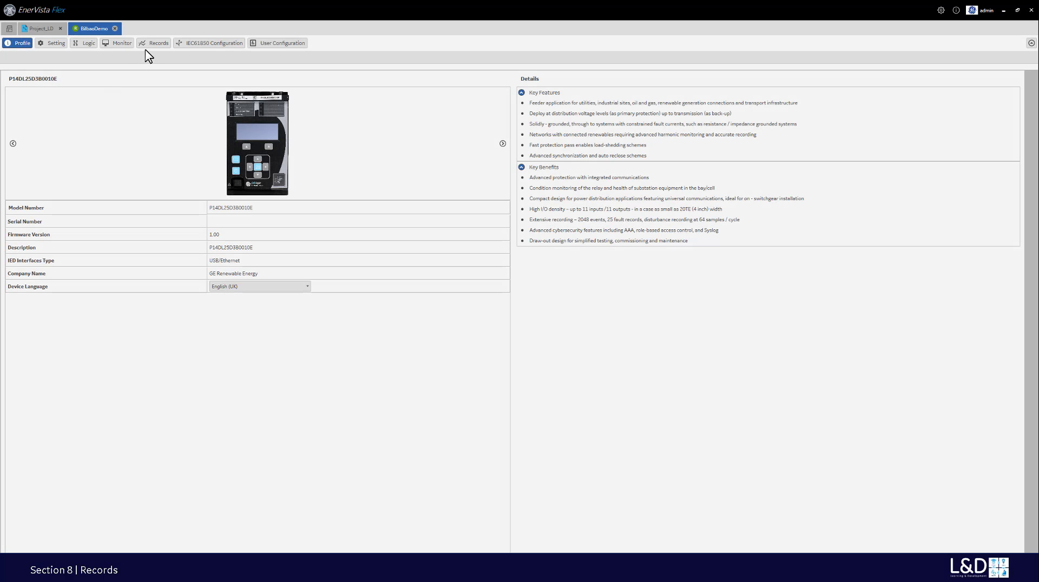
- Show BilbaoDemo's Records, scroll through the Evt event list, then close it
{"action": "left_click", "coordinate": [155, 44]}
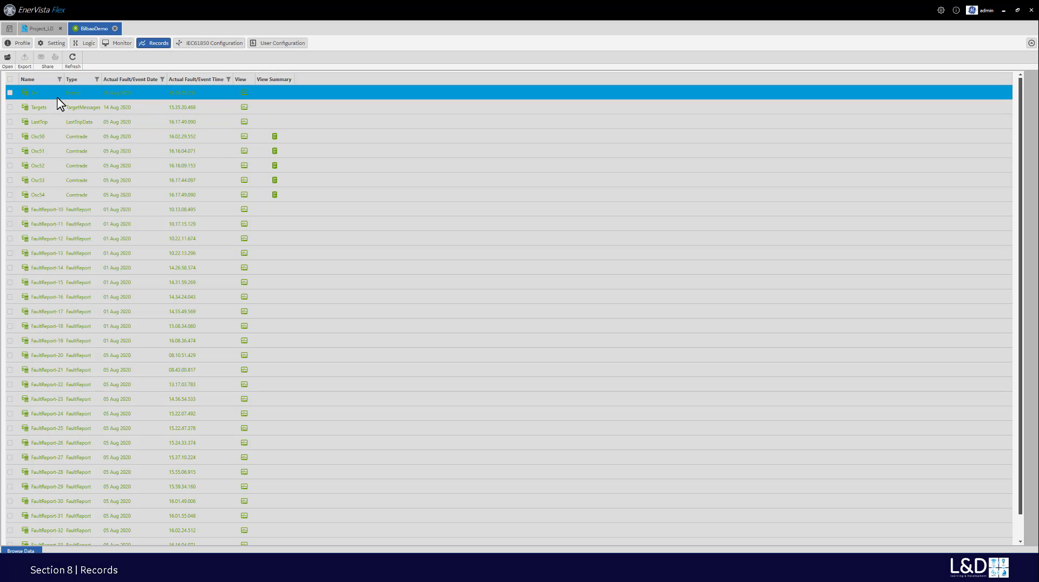
{"action": "left_click", "coordinate": [243, 94]}
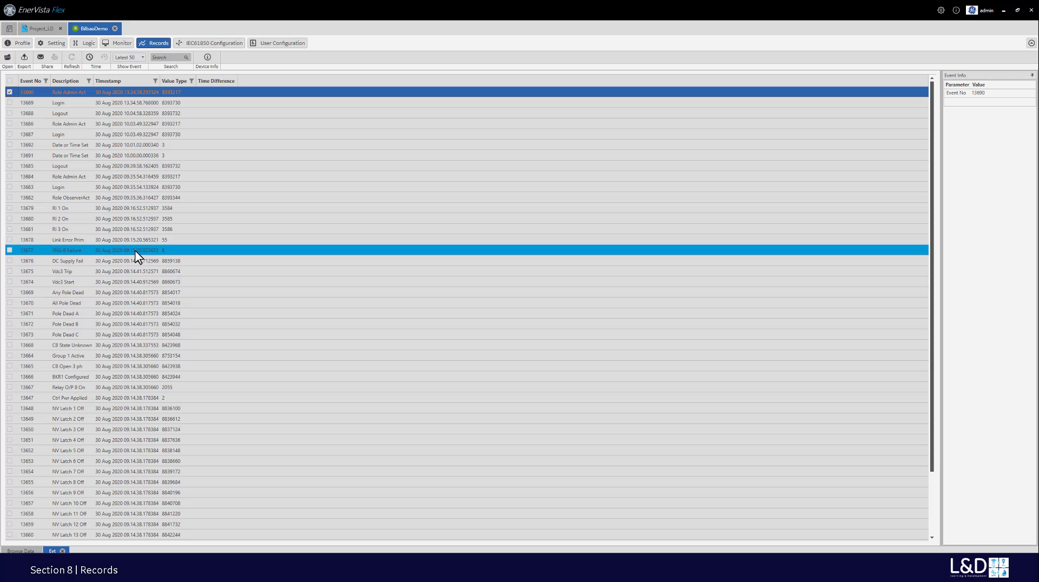
{"action": "scroll", "coordinate": [136, 257], "scroll_direction": "down", "scroll_amount": 2}
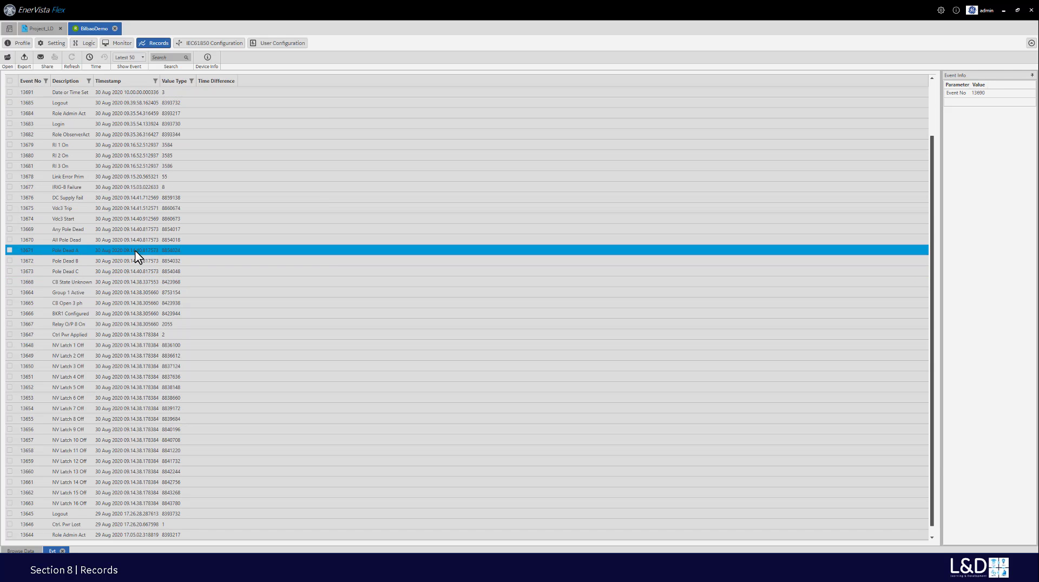
{"action": "scroll", "coordinate": [135, 251], "scroll_direction": "up", "scroll_amount": 2}
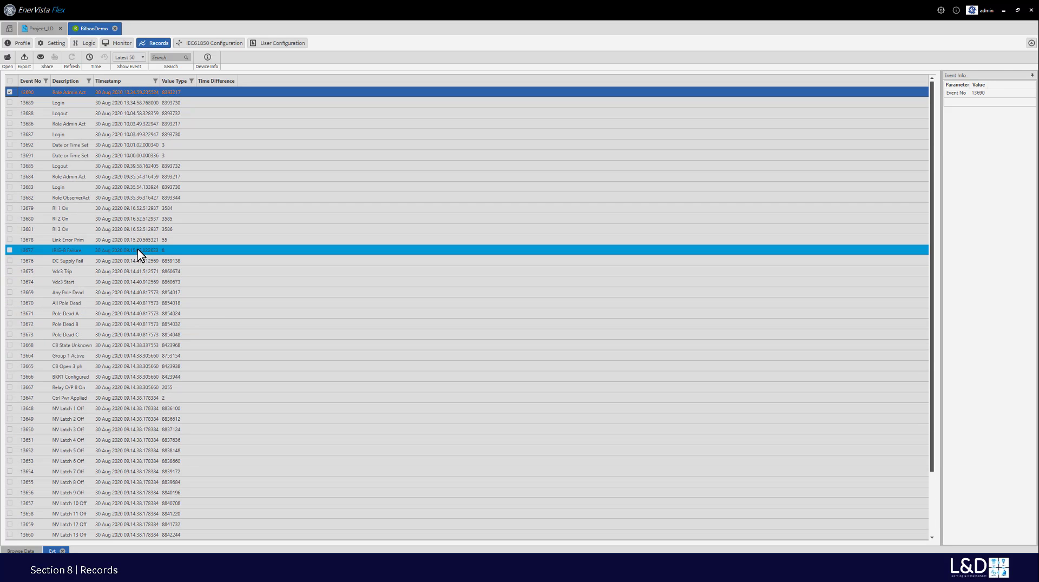
{"action": "left_click", "coordinate": [62, 551]}
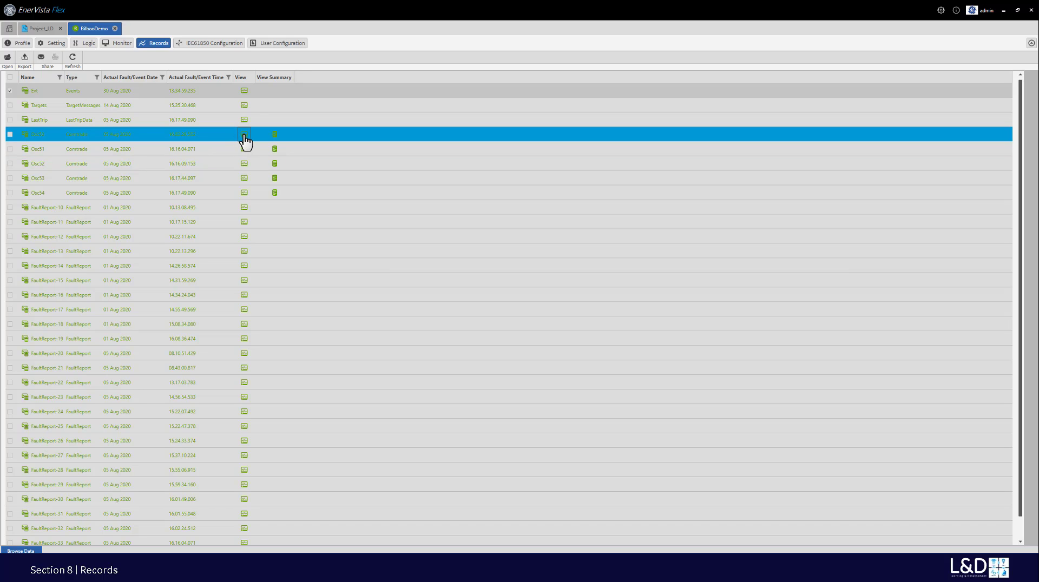
{"action": "left_click", "coordinate": [274, 136]}
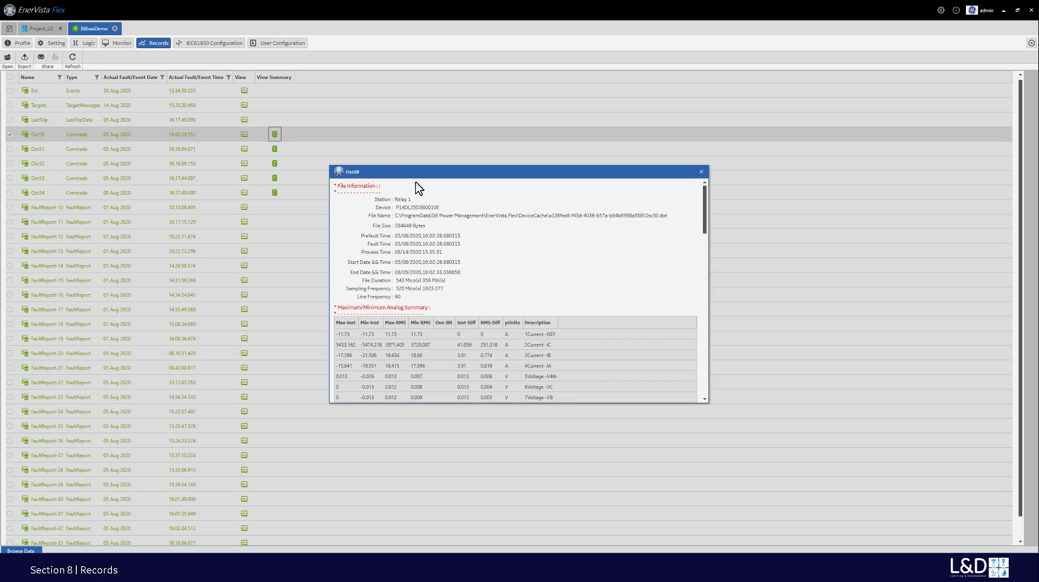
{"action": "left_click_drag", "start_coordinate": [436, 177], "coordinate": [425, 136]}
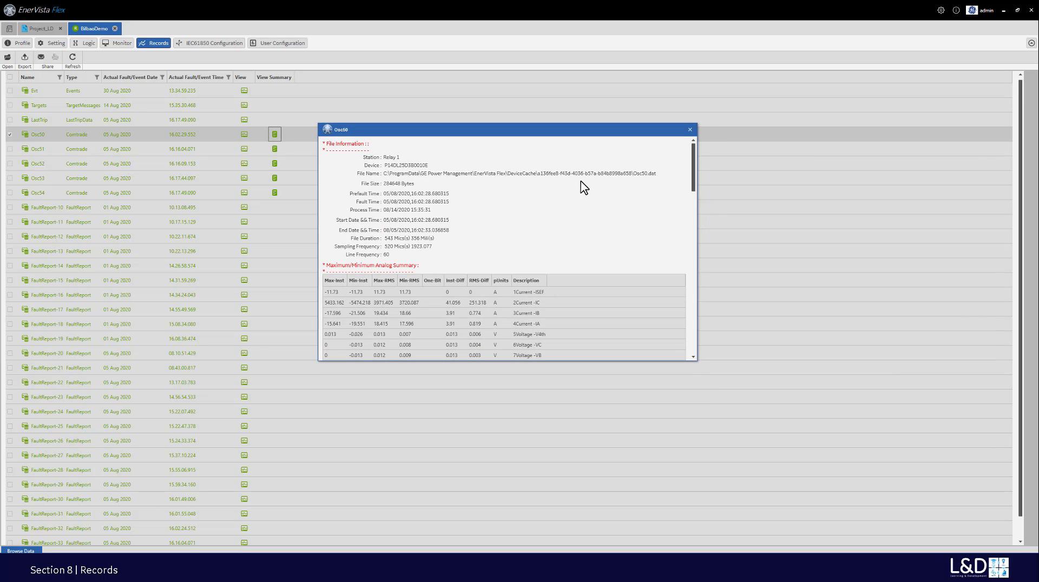
{"action": "left_click_drag", "start_coordinate": [695, 181], "coordinate": [683, 162]}
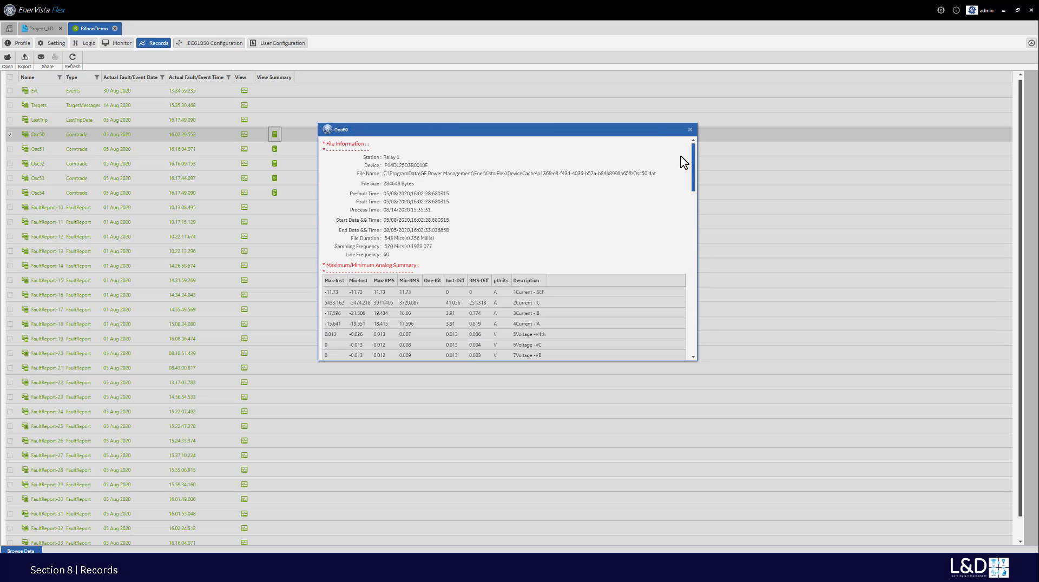
{"action": "left_click", "coordinate": [690, 128]}
{"action": "left_click", "coordinate": [245, 135]}
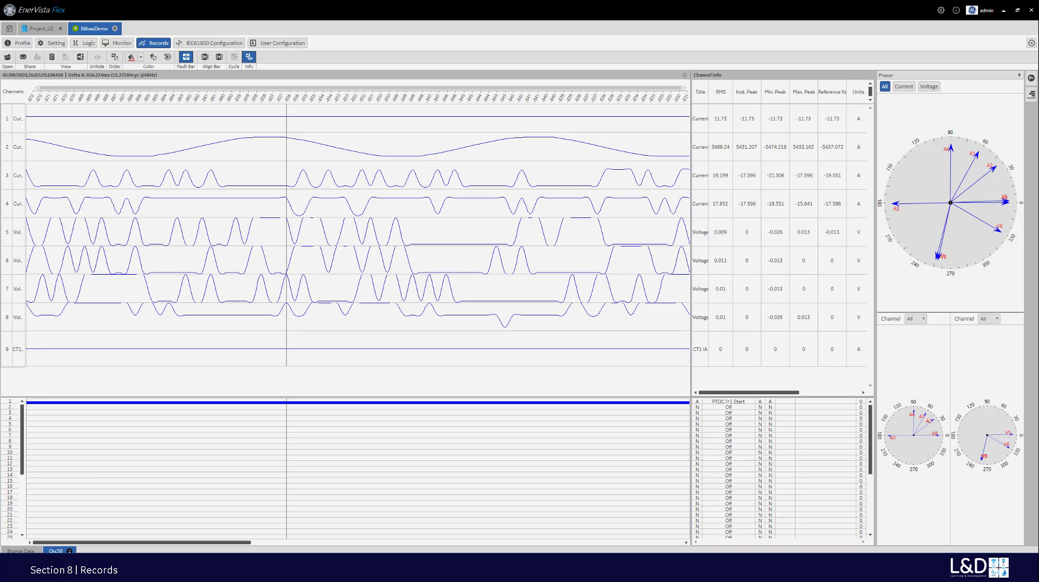
{"action": "left_click", "coordinate": [70, 551]}
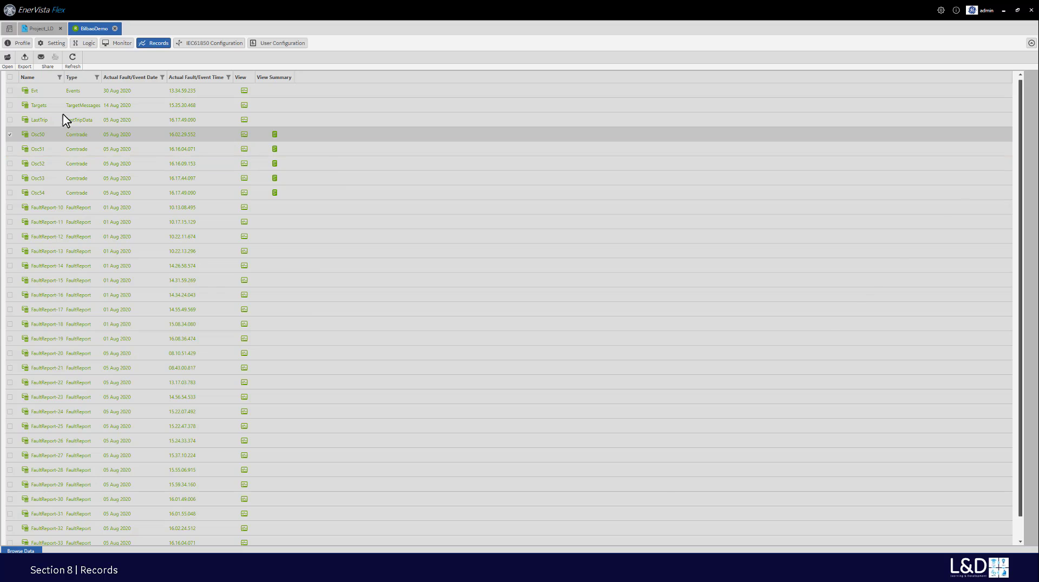
- Filter BilbaoDemo's records to the Events and Comtrade types
{"action": "left_click", "coordinate": [97, 78]}
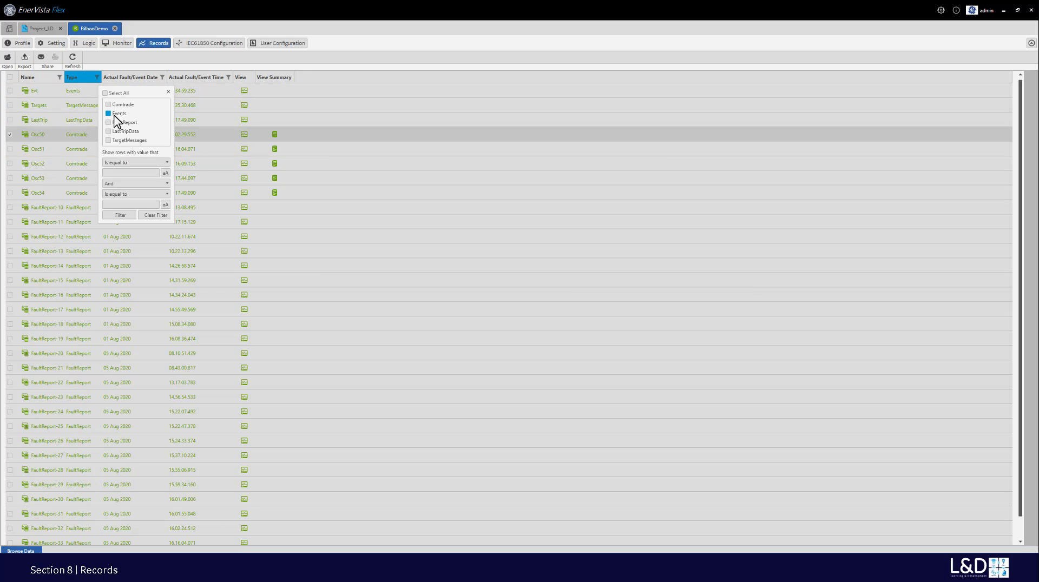
{"action": "left_click", "coordinate": [109, 114]}
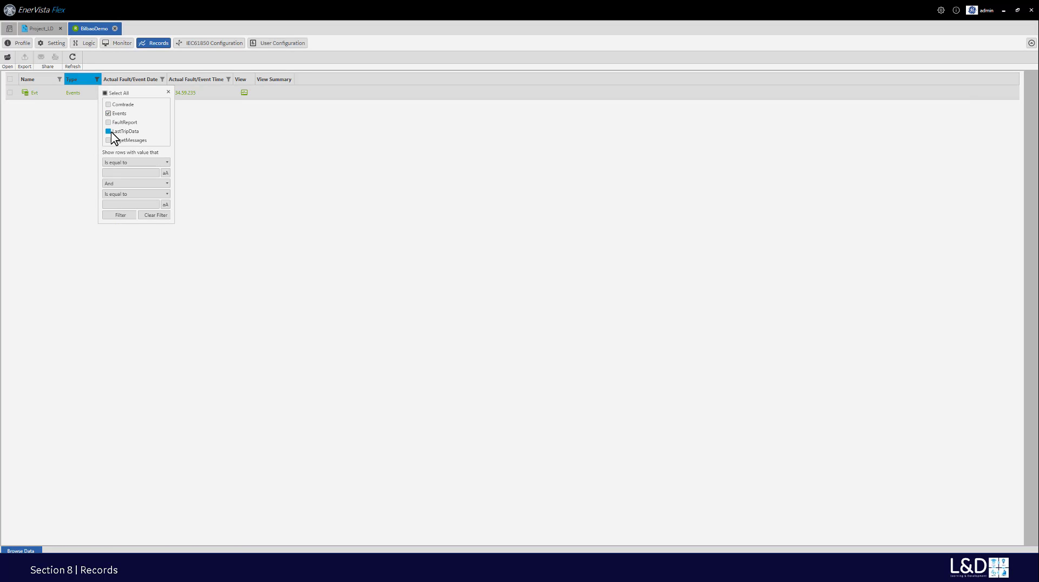
{"action": "left_click", "coordinate": [109, 105]}
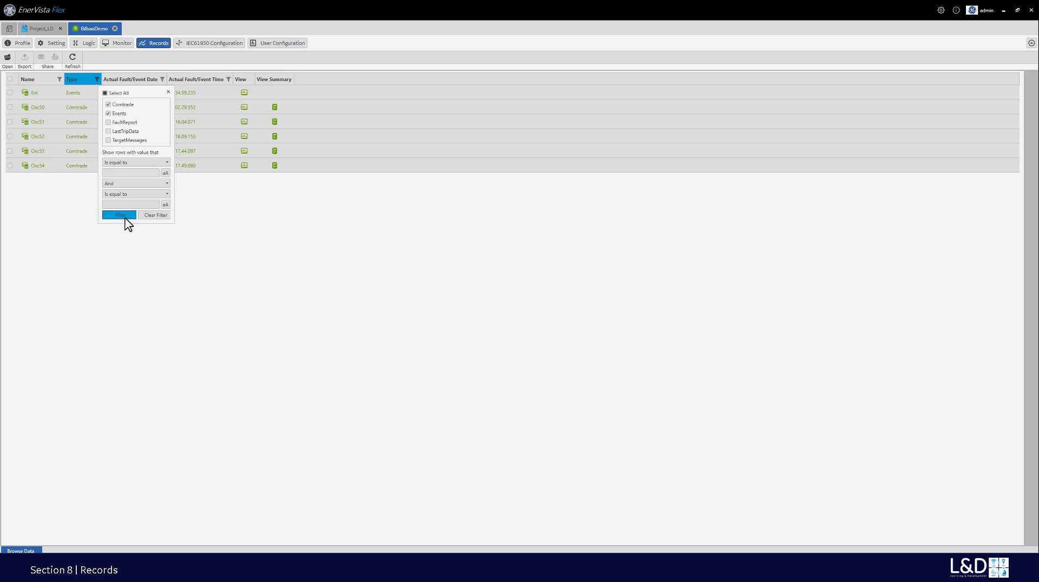
{"action": "left_click", "coordinate": [167, 93]}
- Tick the Evt, Osc50 and Osc51 records and export them
{"action": "left_click", "coordinate": [18, 103]}
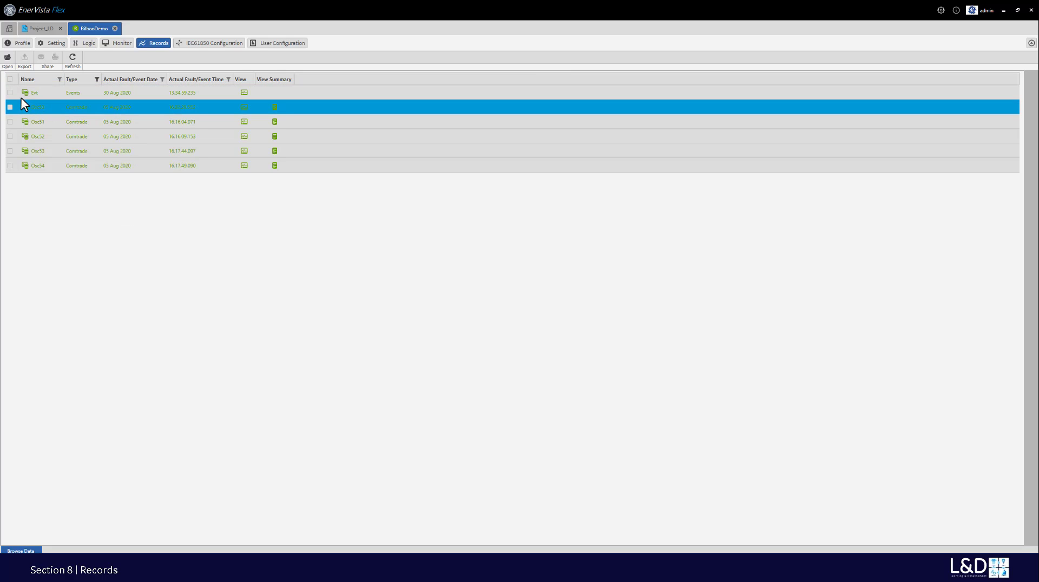
{"action": "left_click", "coordinate": [10, 93]}
{"action": "left_click", "coordinate": [9, 107]}
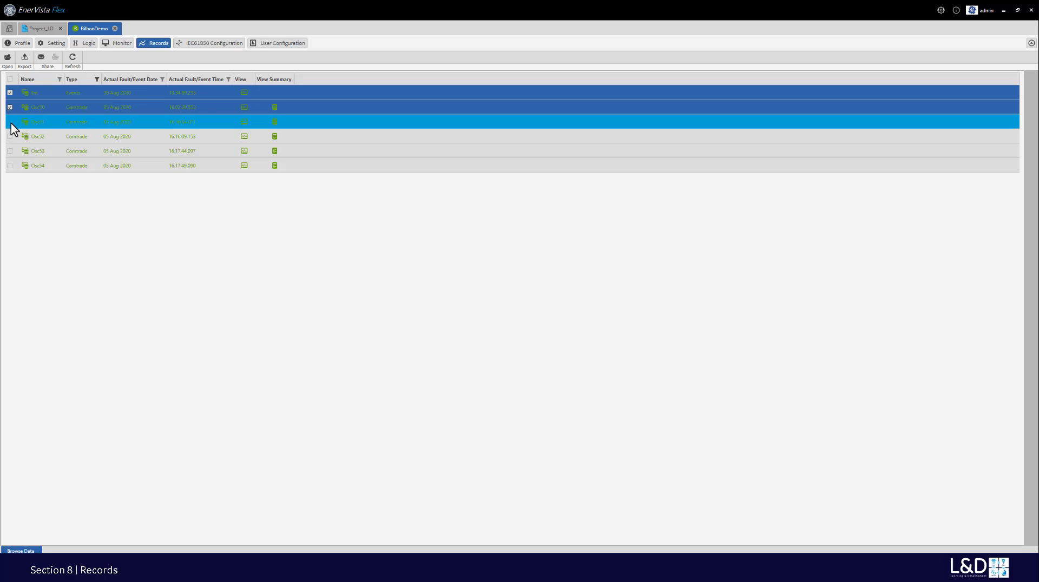
{"action": "left_click", "coordinate": [10, 121]}
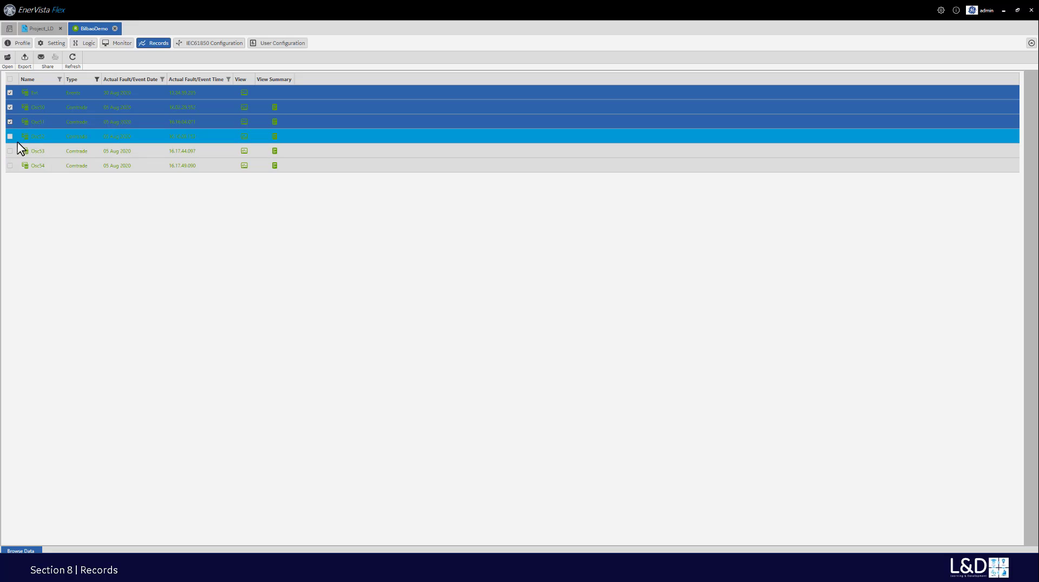
{"action": "left_click", "coordinate": [25, 58]}
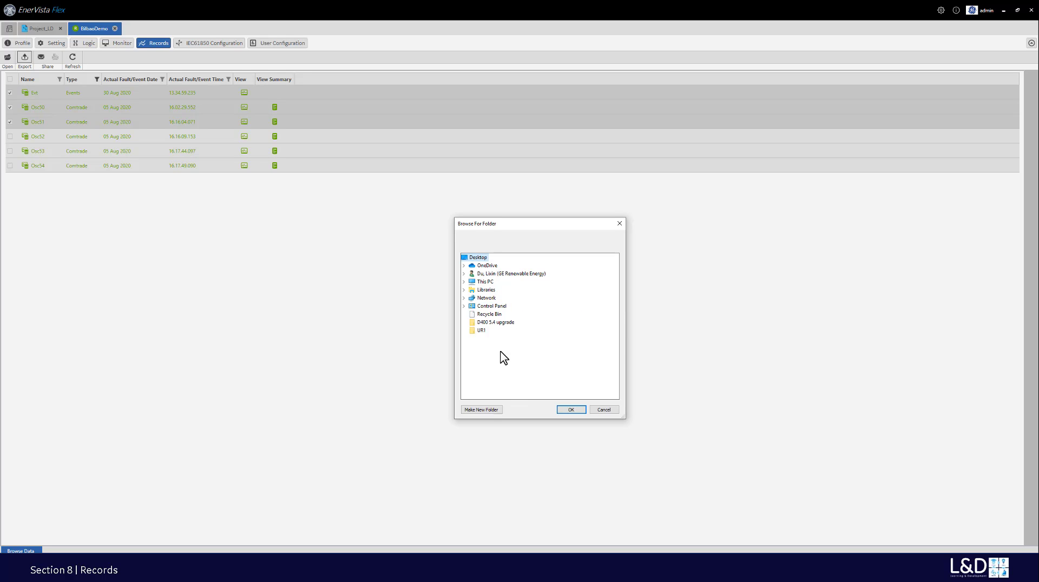
- Export the records into a new desktop folder named Evt_Osc and dismiss the confirmation
{"action": "left_click", "coordinate": [487, 410]}
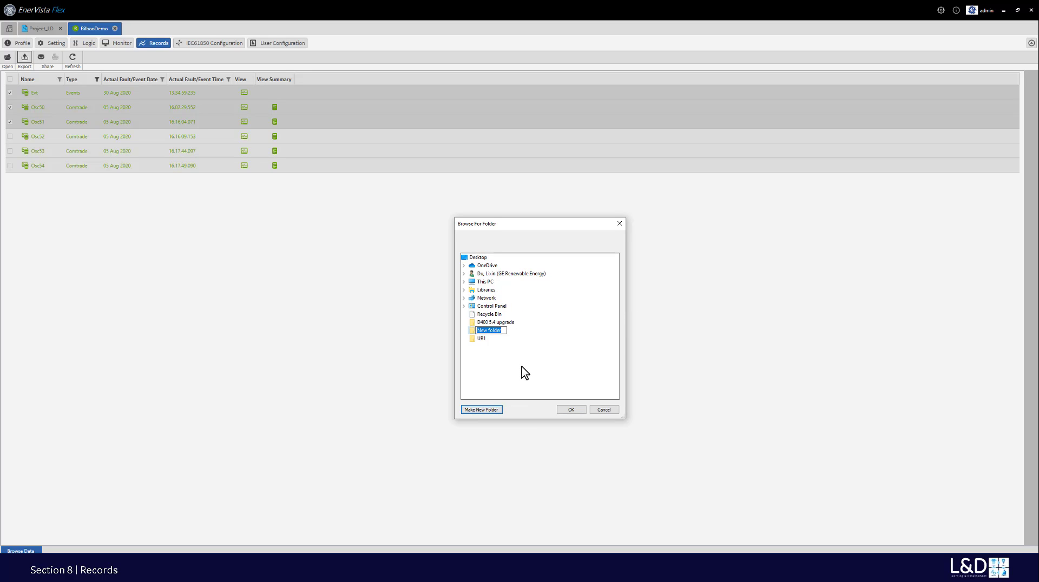
{"action": "type", "text": "E"}
{"action": "left_click", "coordinate": [481, 330]}
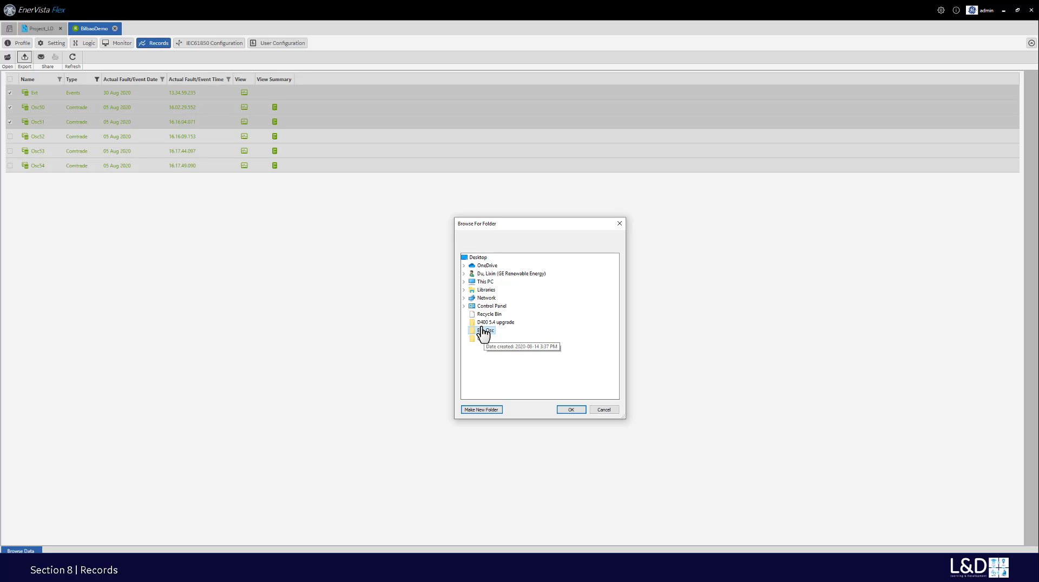
{"action": "left_click", "coordinate": [571, 412]}
{"action": "left_click", "coordinate": [554, 305]}
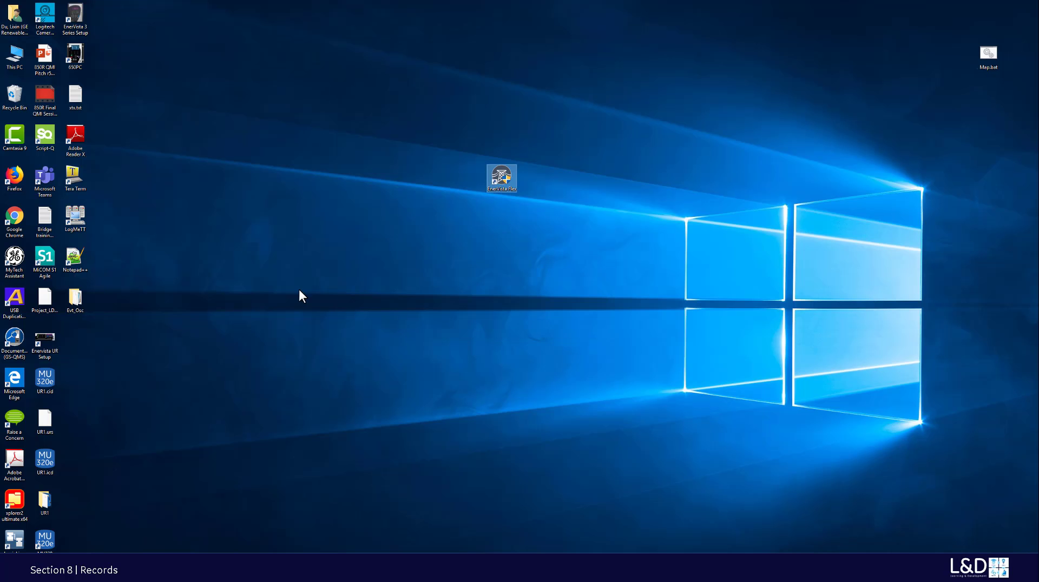
- Open the Evt_Osc folder maximized and open Evt.txt in Notepad
{"action": "double_click", "coordinate": [76, 302]}
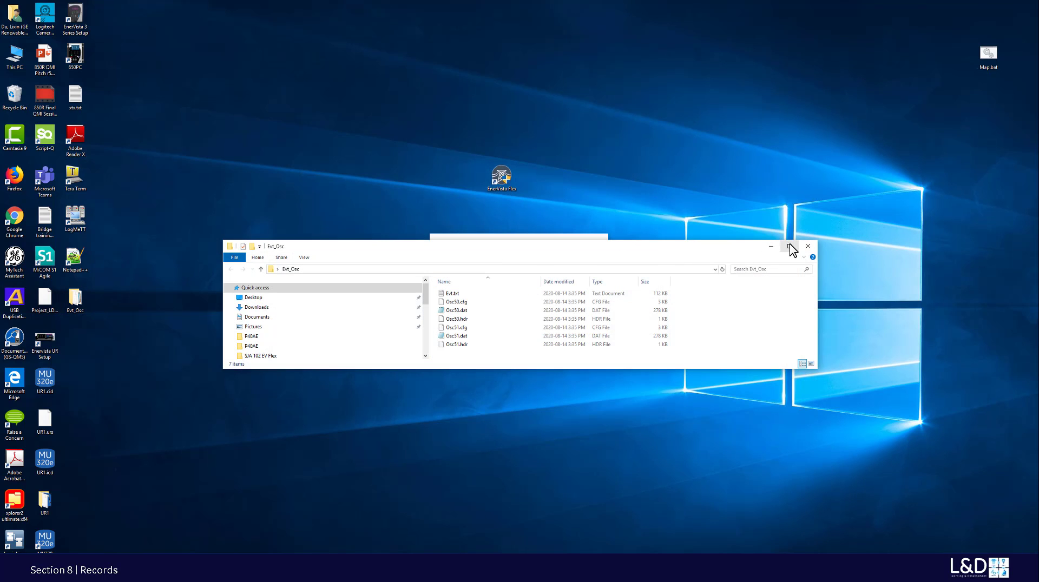
{"action": "left_click", "coordinate": [789, 246]}
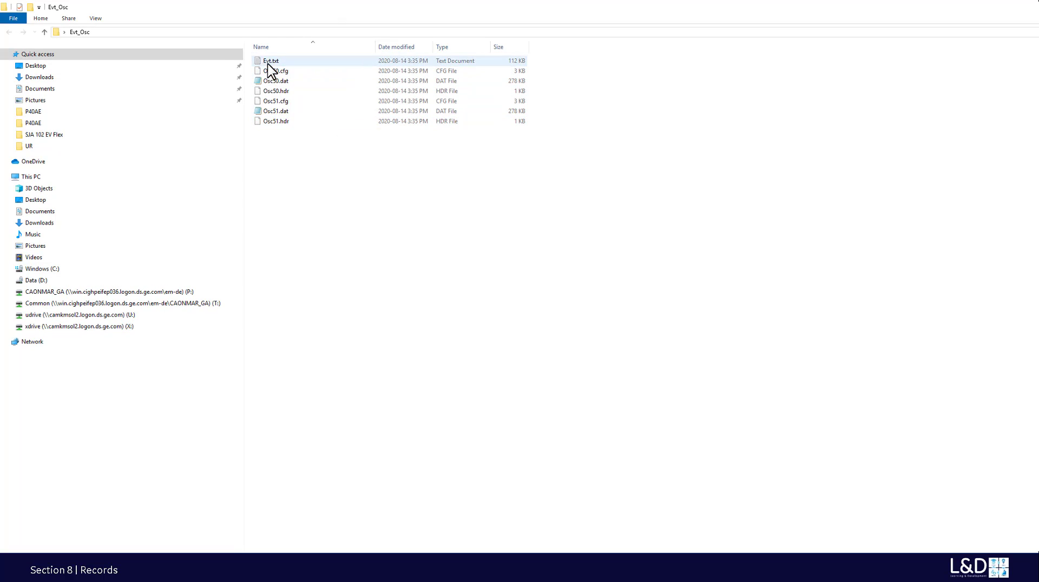
{"action": "left_click", "coordinate": [267, 60]}
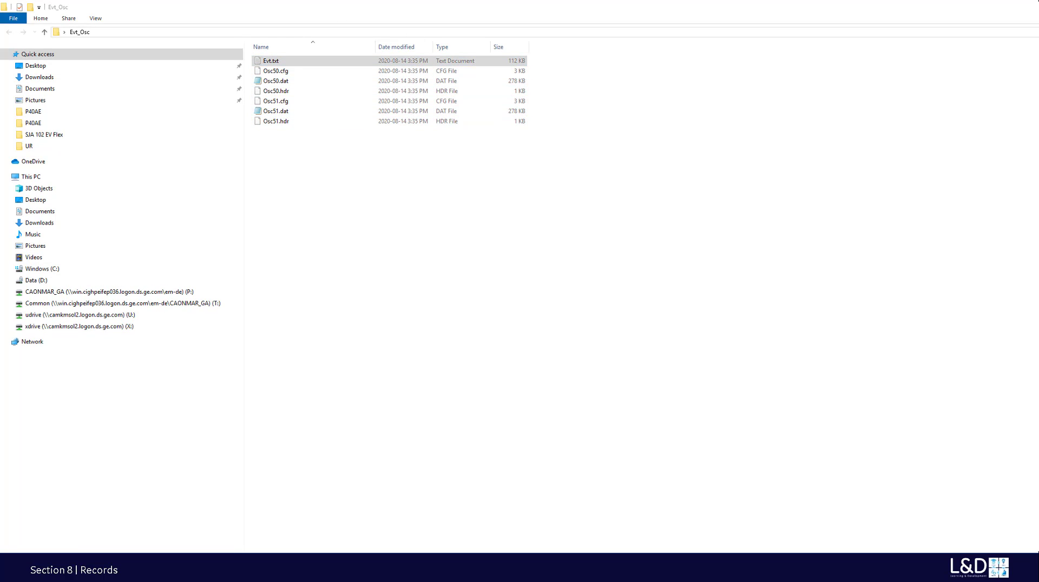
{"action": "key", "text": "Return"}
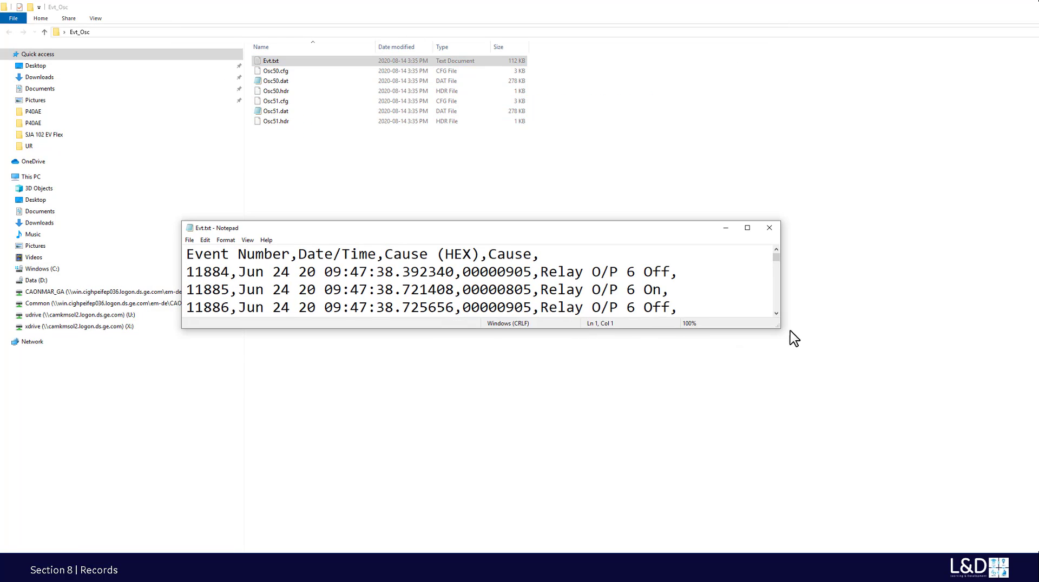
- Enlarge Notepad, scroll through the Evt.txt events, then close it
{"action": "left_click_drag", "start_coordinate": [780, 327], "coordinate": [974, 551]}
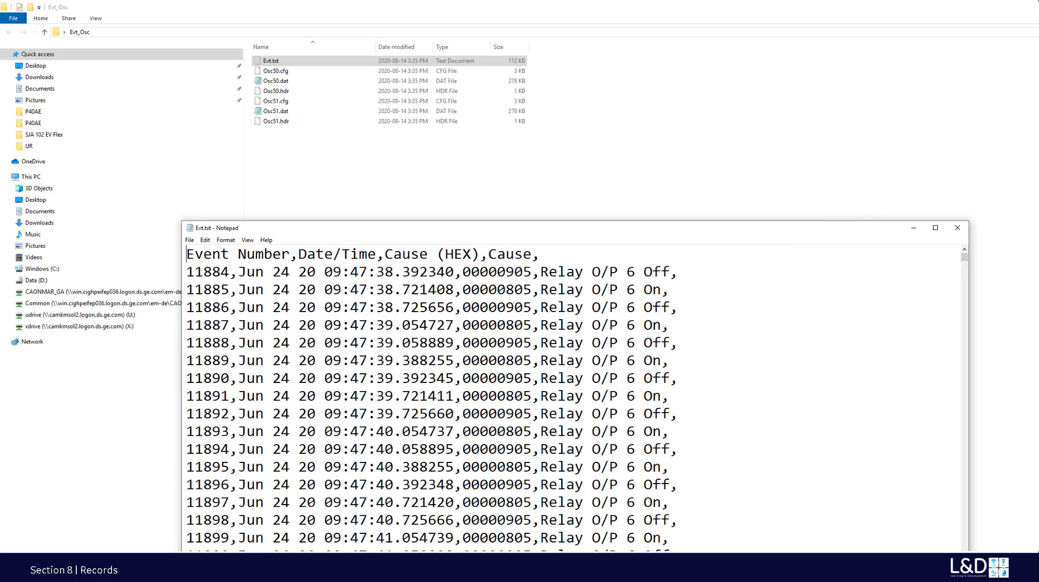
{"action": "scroll", "coordinate": [901, 488], "scroll_direction": "down", "scroll_amount": 11}
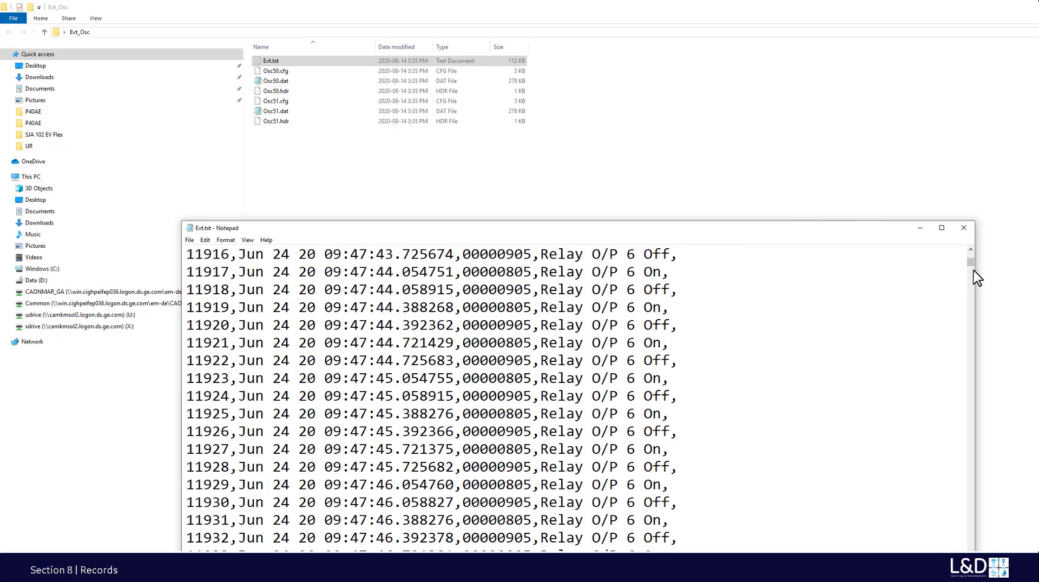
{"action": "left_click_drag", "start_coordinate": [972, 264], "coordinate": [971, 229]}
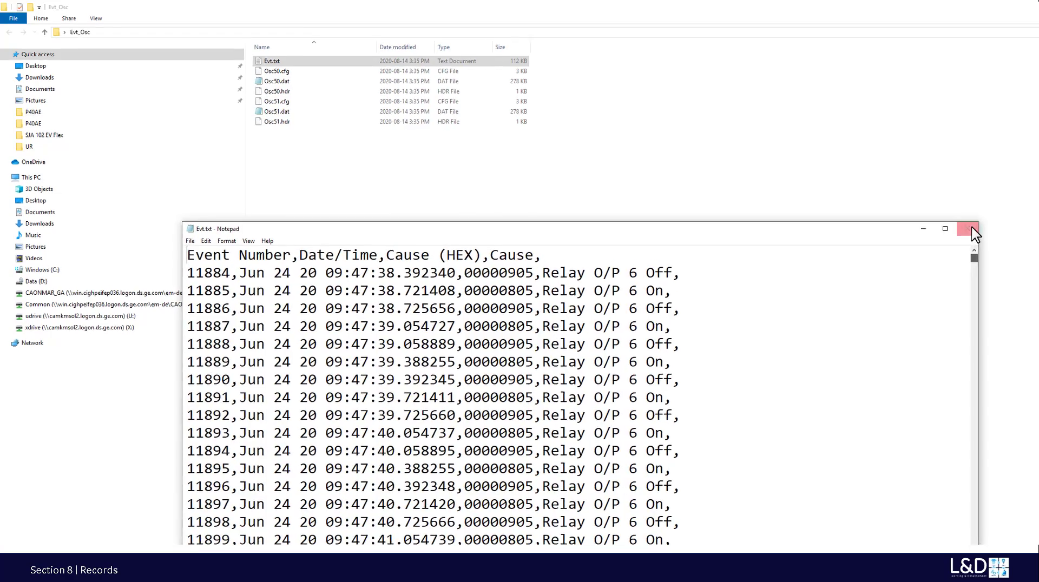
{"action": "left_click", "coordinate": [973, 231]}
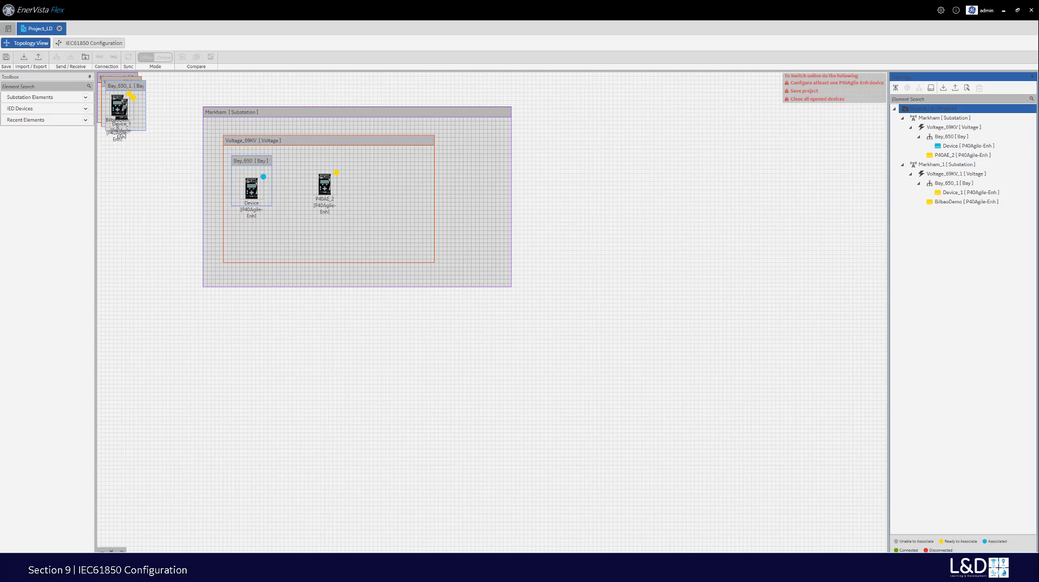
- Select Voltage_69KV, then the Project_LD root in the topology tree
{"action": "left_click", "coordinate": [919, 130]}
{"action": "left_click", "coordinate": [932, 109]}
- Open UR8.cid for import and expand the target tree down to Bay_650's Device
{"action": "left_click", "coordinate": [943, 89]}
{"action": "left_click", "coordinate": [411, 195]}
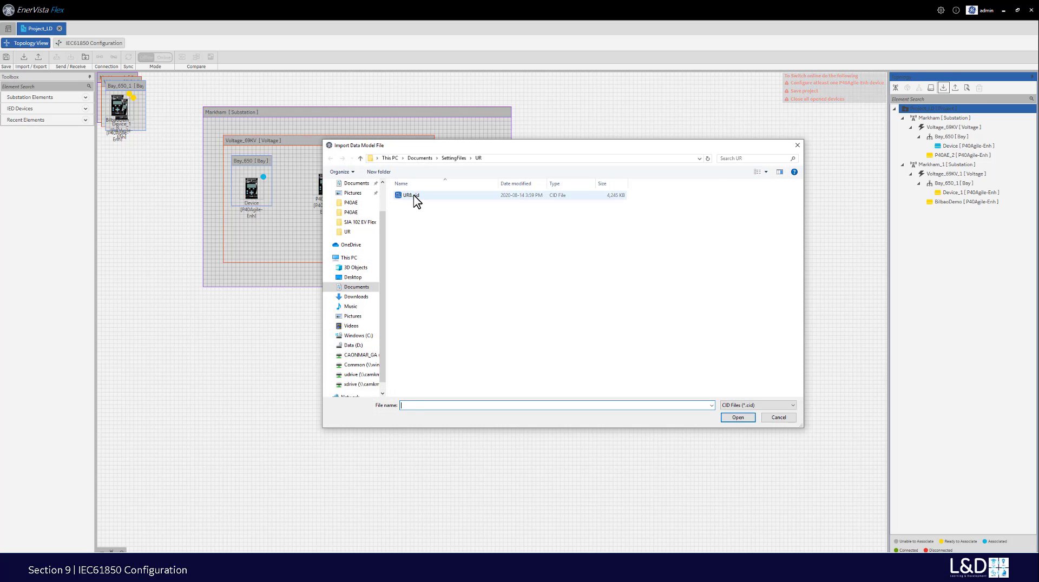
{"action": "left_click", "coordinate": [739, 419]}
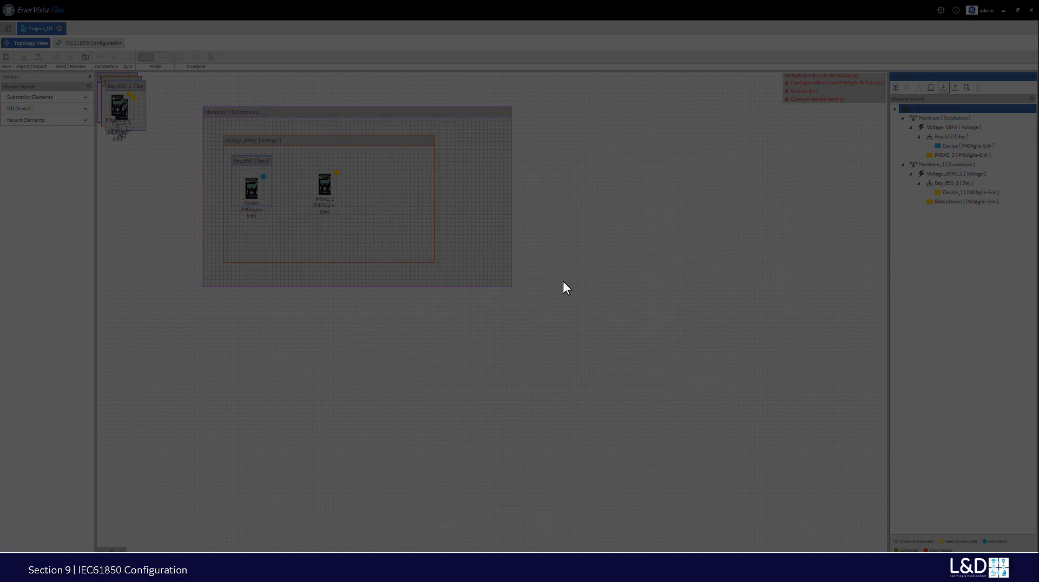
{"action": "left_click", "coordinate": [535, 231]}
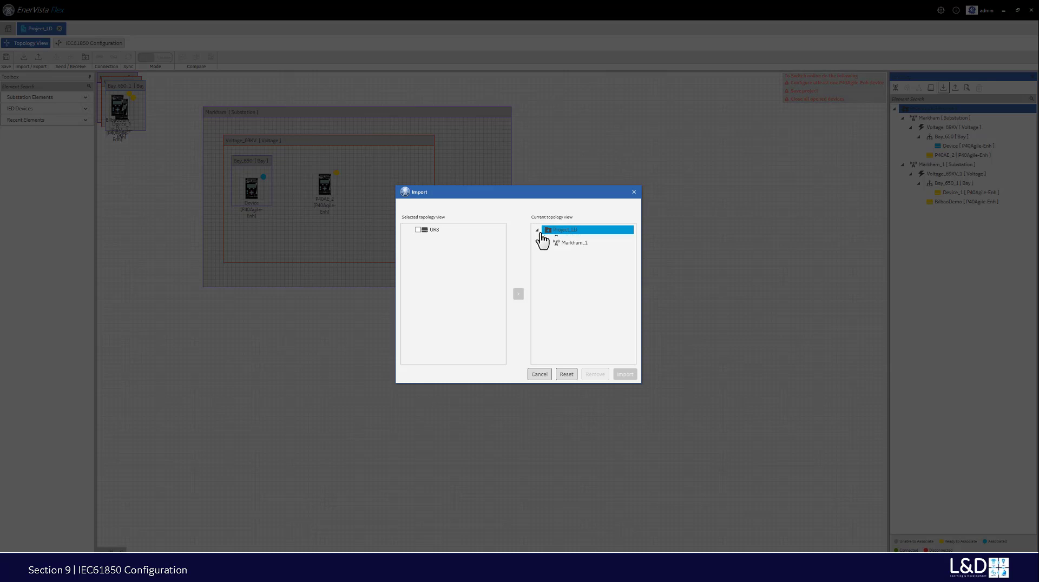
{"action": "left_click", "coordinate": [550, 239]}
{"action": "left_click", "coordinate": [546, 239]}
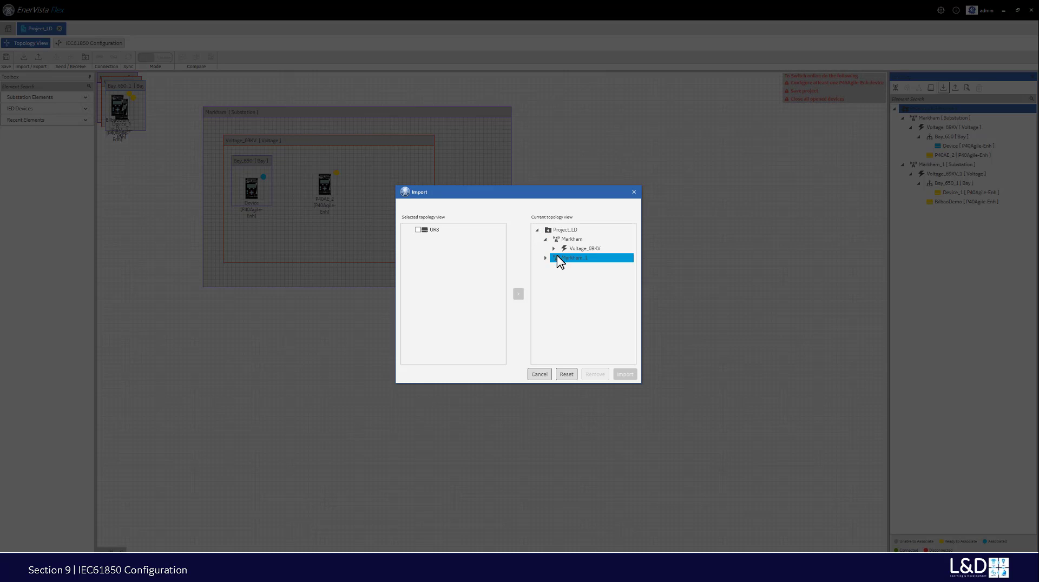
{"action": "left_click", "coordinate": [554, 249]}
{"action": "left_click", "coordinate": [561, 257]}
{"action": "left_click", "coordinate": [572, 267]}
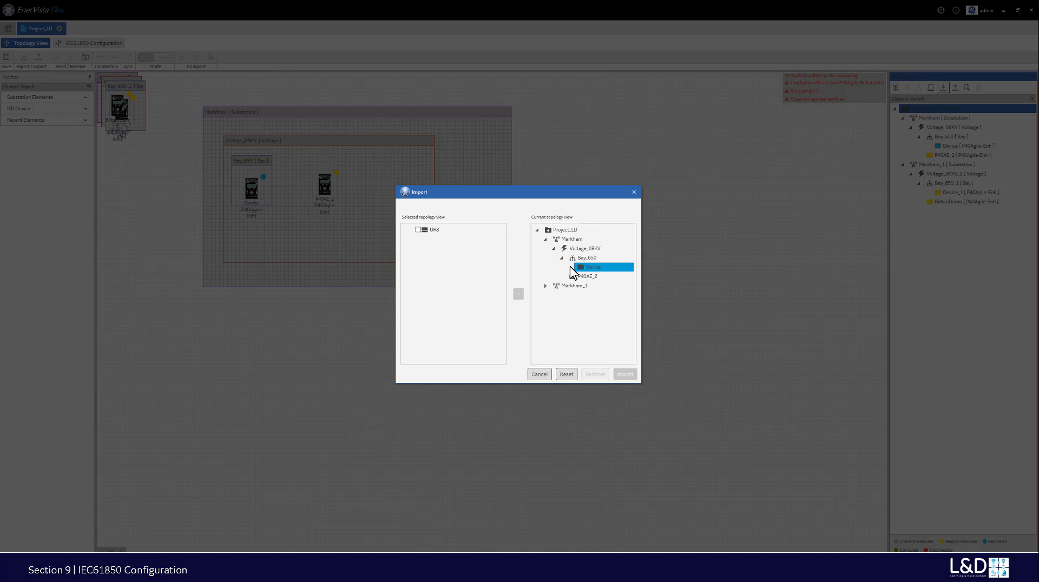
- Tick UR8 and add it under Bay_650 in the target topology
{"action": "left_click", "coordinate": [420, 232]}
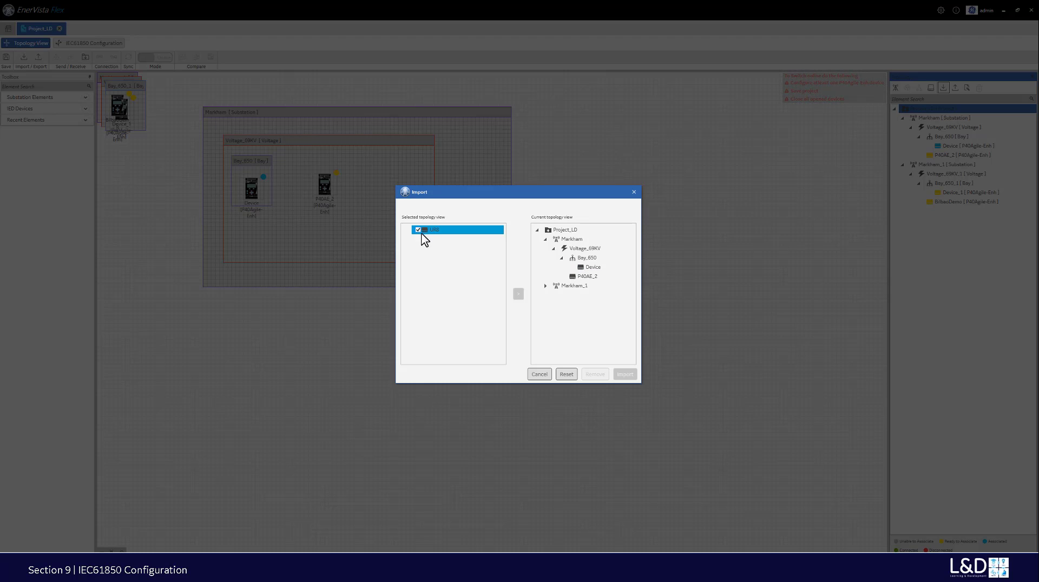
{"action": "left_click", "coordinate": [590, 268]}
{"action": "left_click", "coordinate": [585, 259]}
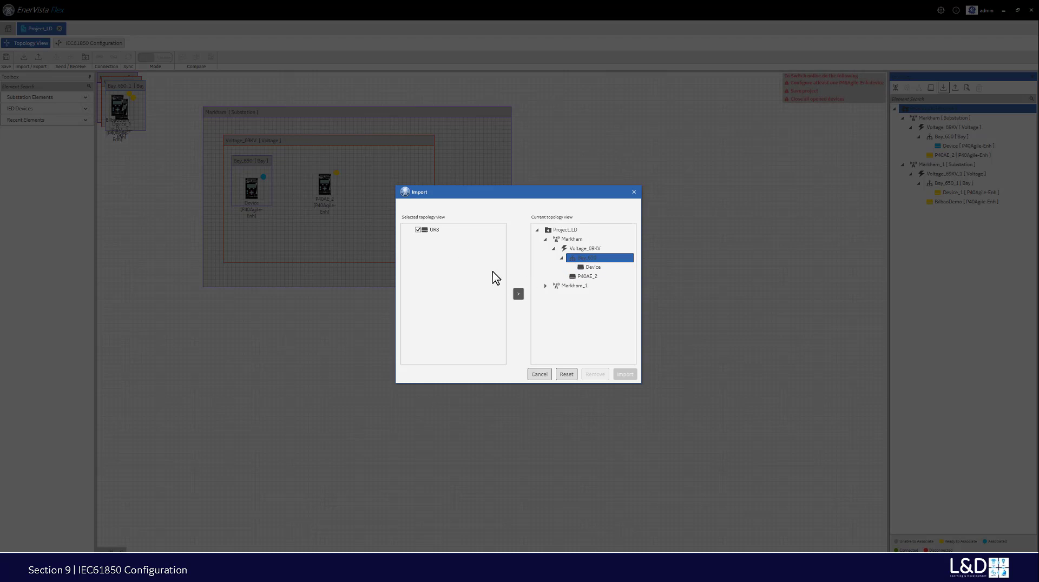
{"action": "left_click", "coordinate": [519, 295]}
{"action": "left_click", "coordinate": [522, 295]}
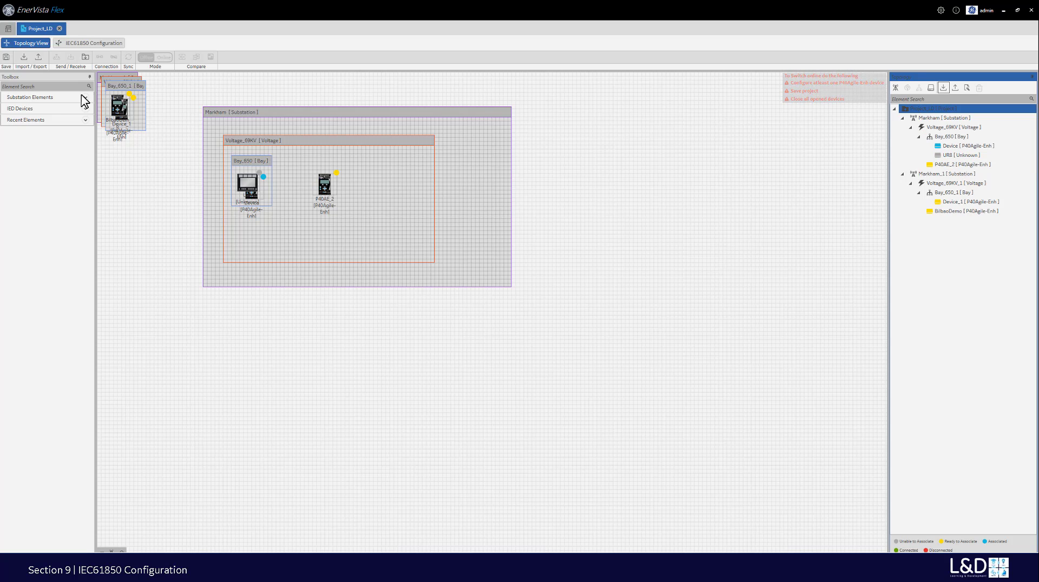
- Save the project and drag UR8 from Bay_650 into Voltage_69KV
{"action": "left_click", "coordinate": [6, 57]}
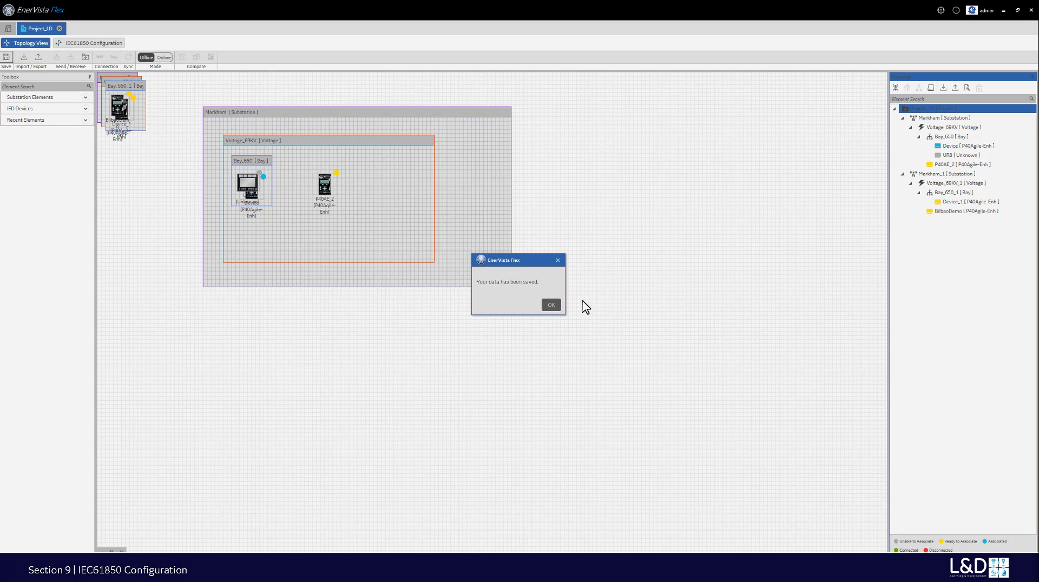
{"action": "left_click", "coordinate": [552, 307]}
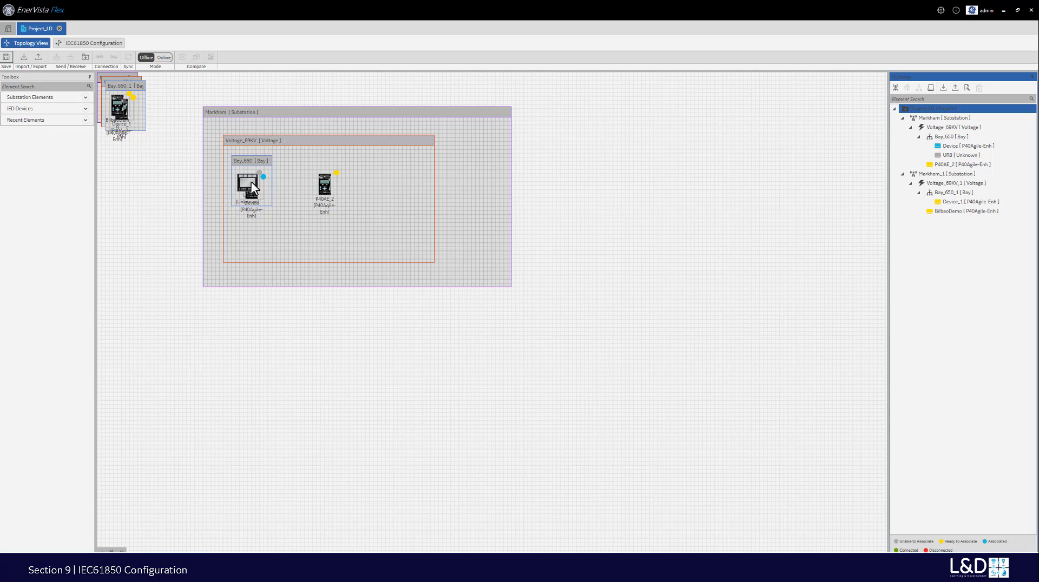
{"action": "left_click_drag", "start_coordinate": [252, 183], "coordinate": [405, 190]}
{"action": "left_click", "coordinate": [393, 212]}
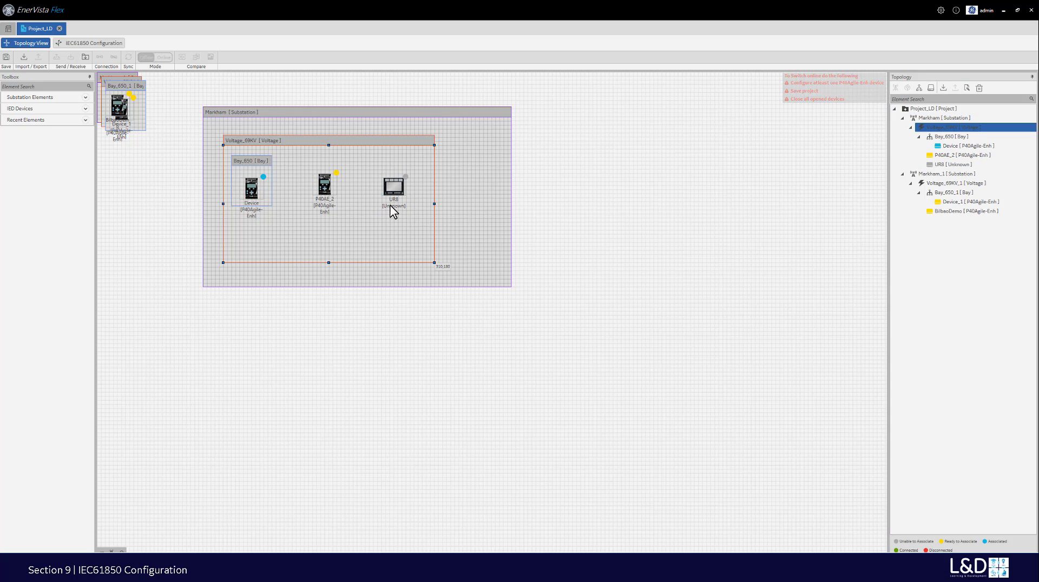
{"action": "left_click", "coordinate": [254, 198]}
{"action": "double_click", "coordinate": [274, 203]}
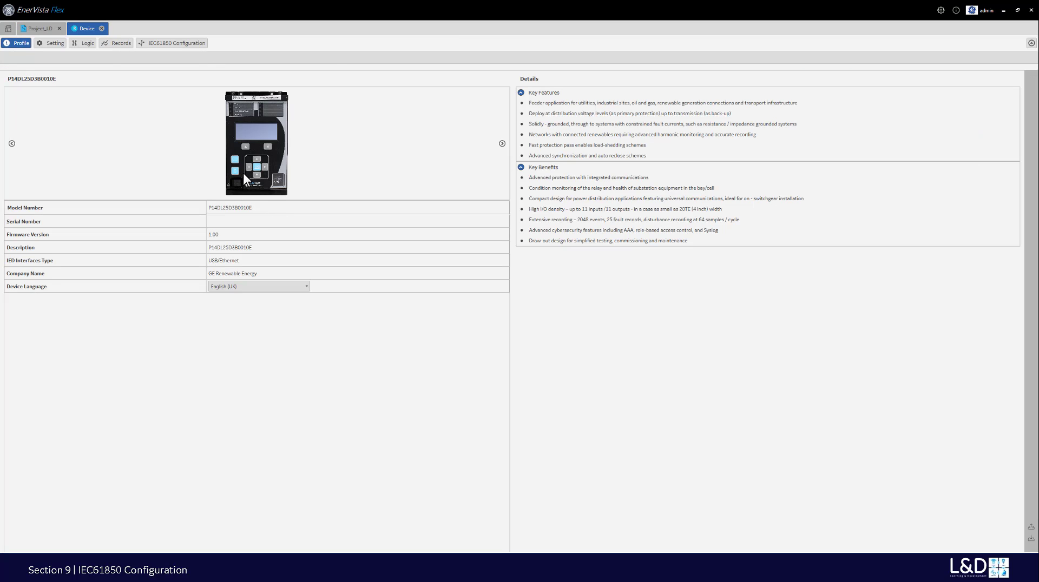
{"action": "left_click", "coordinate": [169, 43]}
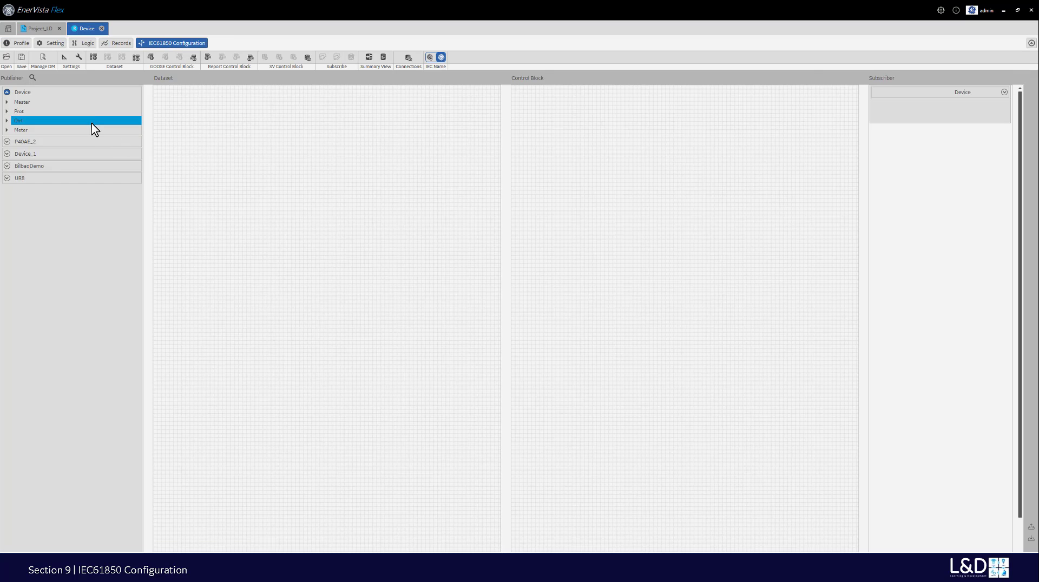
{"action": "left_click", "coordinate": [96, 61]}
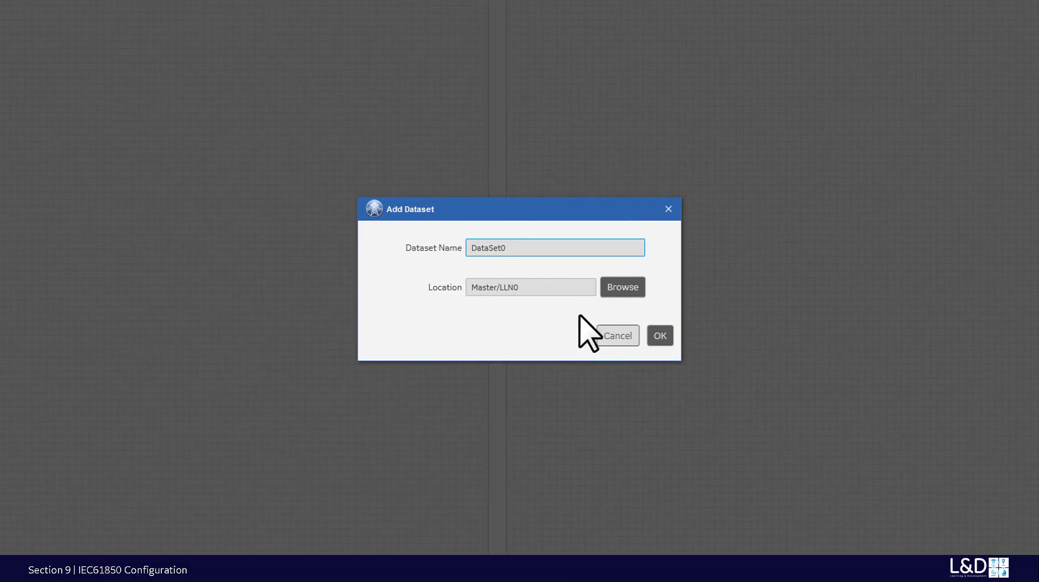
{"action": "left_click", "coordinate": [613, 288]}
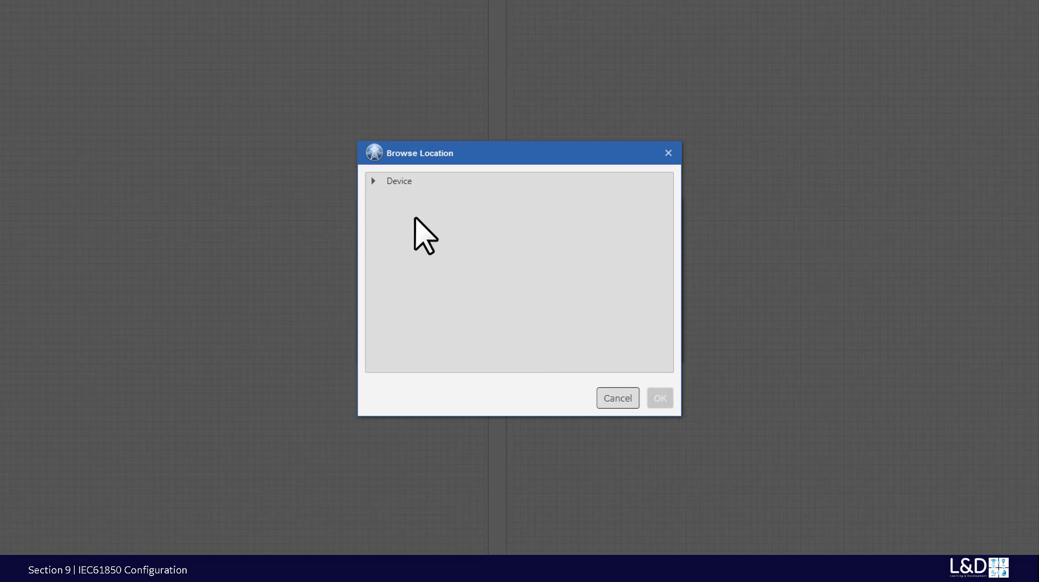
{"action": "left_click", "coordinate": [373, 181]}
{"action": "left_click", "coordinate": [373, 181]}
{"action": "left_click", "coordinate": [384, 197]}
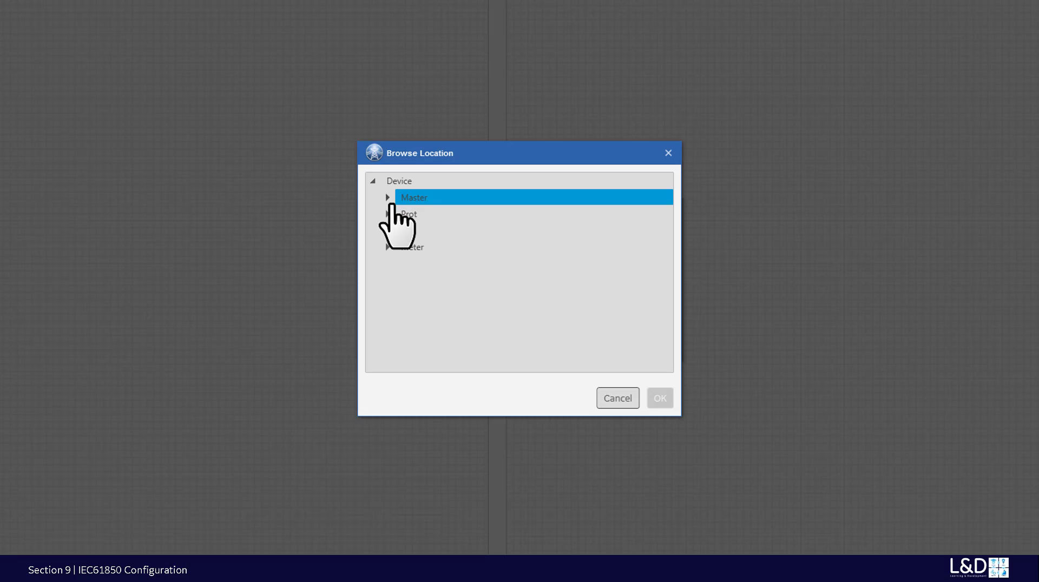
{"action": "left_click", "coordinate": [387, 198]}
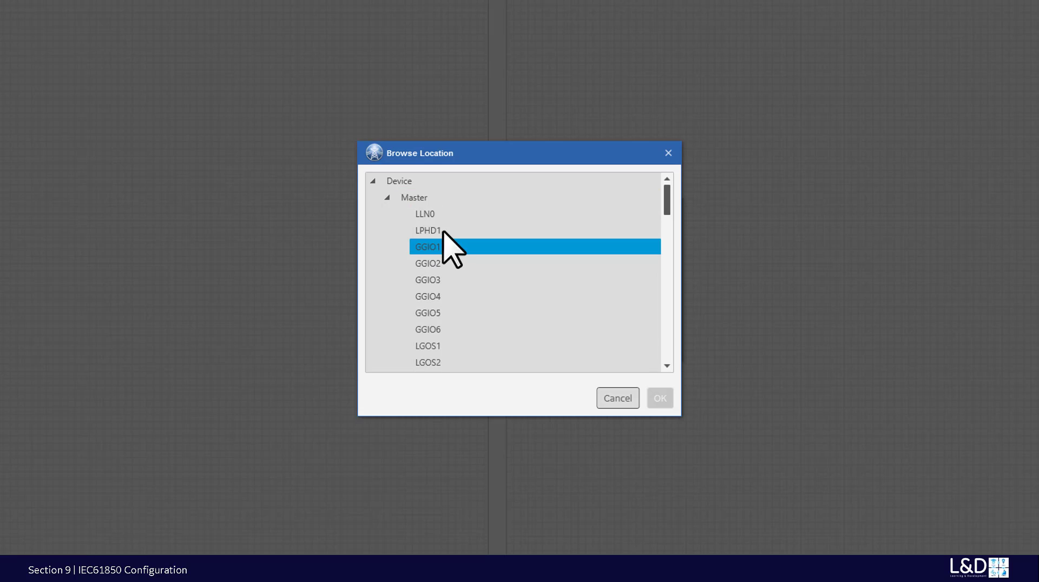
{"action": "mouse_move", "coordinate": [668, 204]}
{"action": "left_mouse_down"}
{"action": "mouse_move", "coordinate": [680, 288]}
{"action": "mouse_move", "coordinate": [668, 357]}
{"action": "mouse_move", "coordinate": [659, 187]}
{"action": "left_mouse_up"}
{"action": "left_click", "coordinate": [385, 197]}
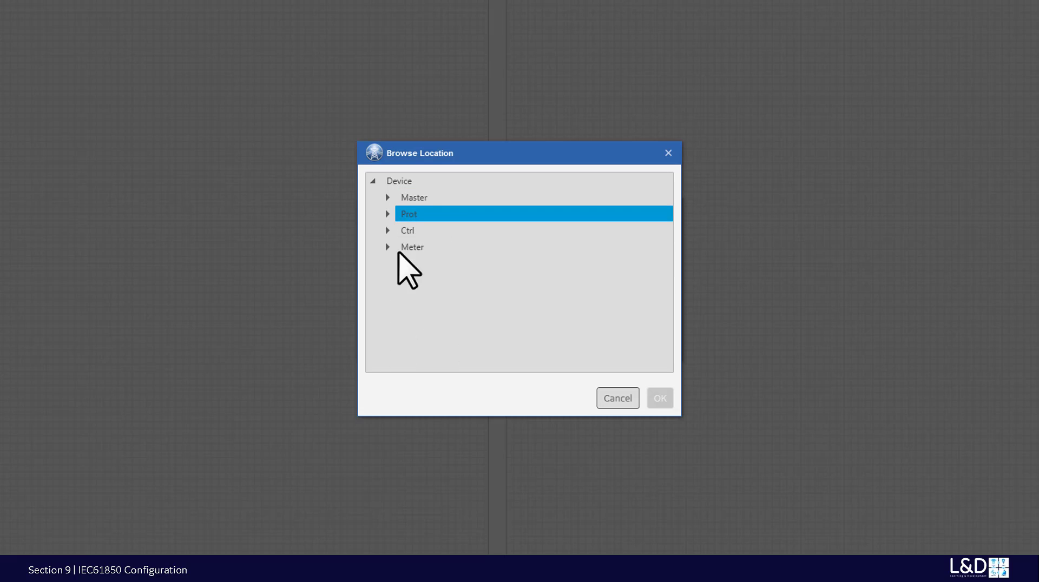
{"action": "left_click", "coordinate": [387, 248]}
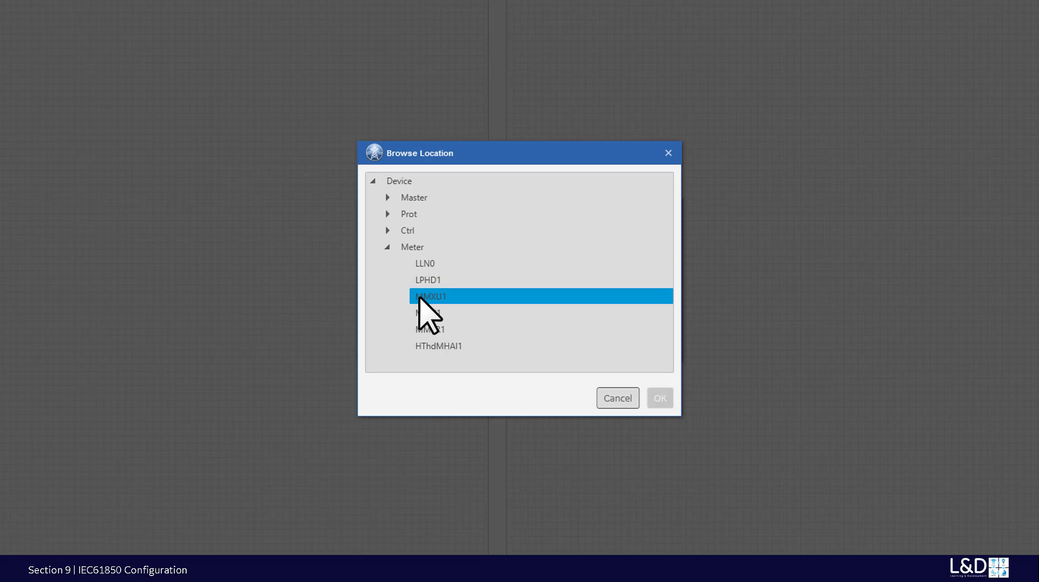
{"action": "left_click", "coordinate": [609, 397]}
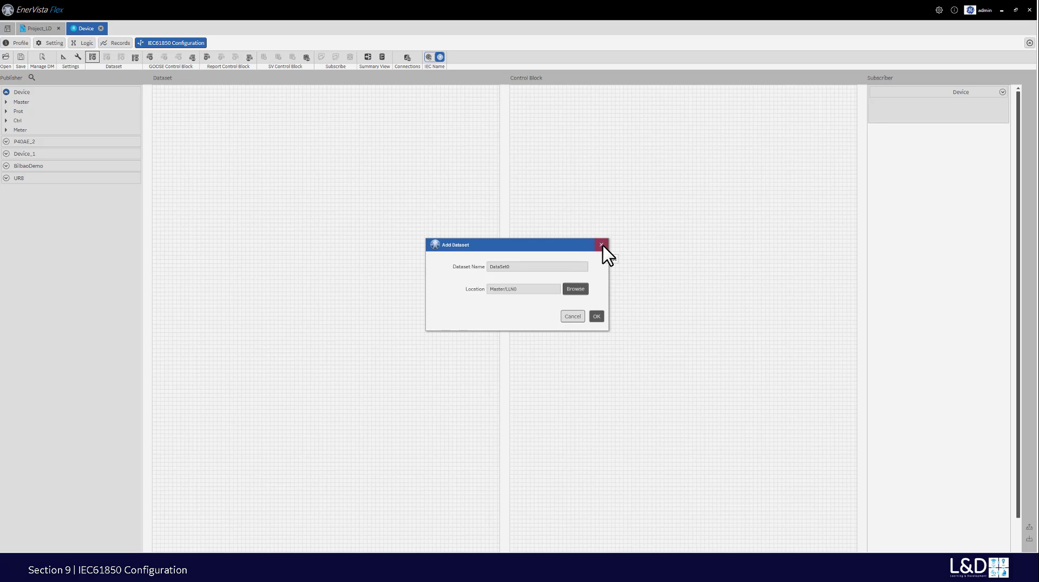
{"action": "left_click", "coordinate": [602, 246]}
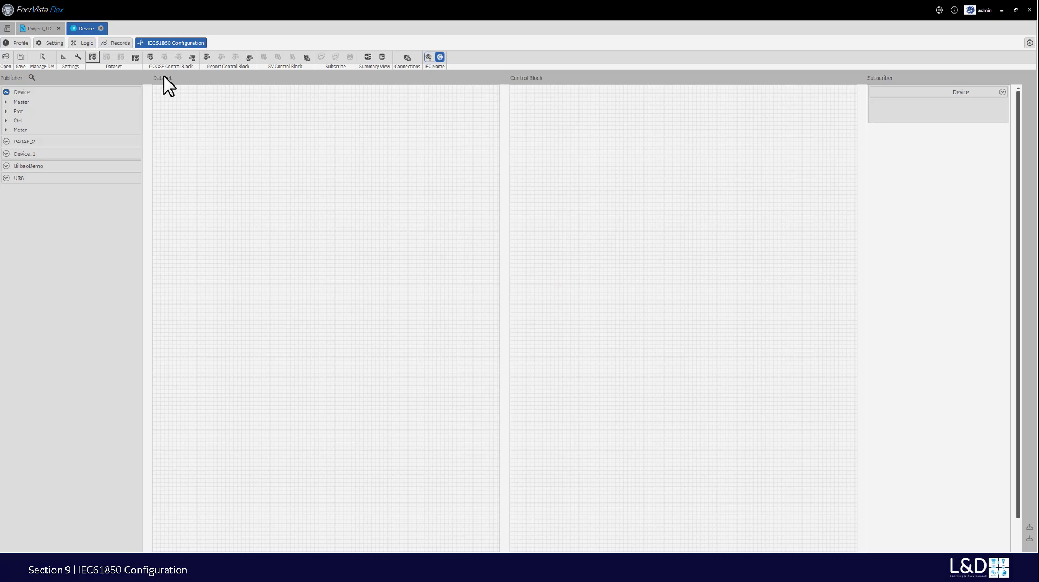
{"action": "left_click", "coordinate": [150, 58]}
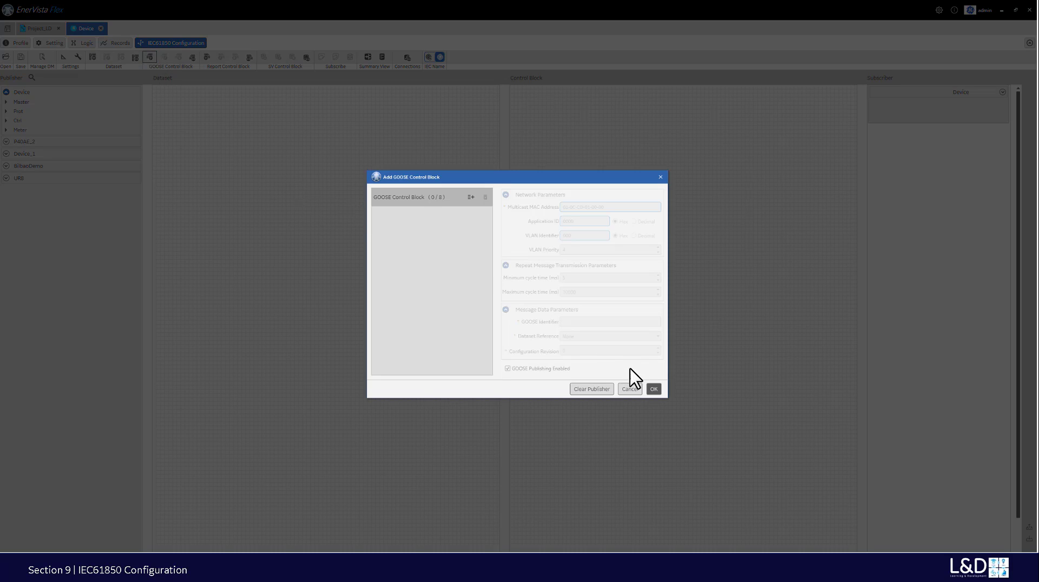
{"action": "left_click", "coordinate": [630, 389]}
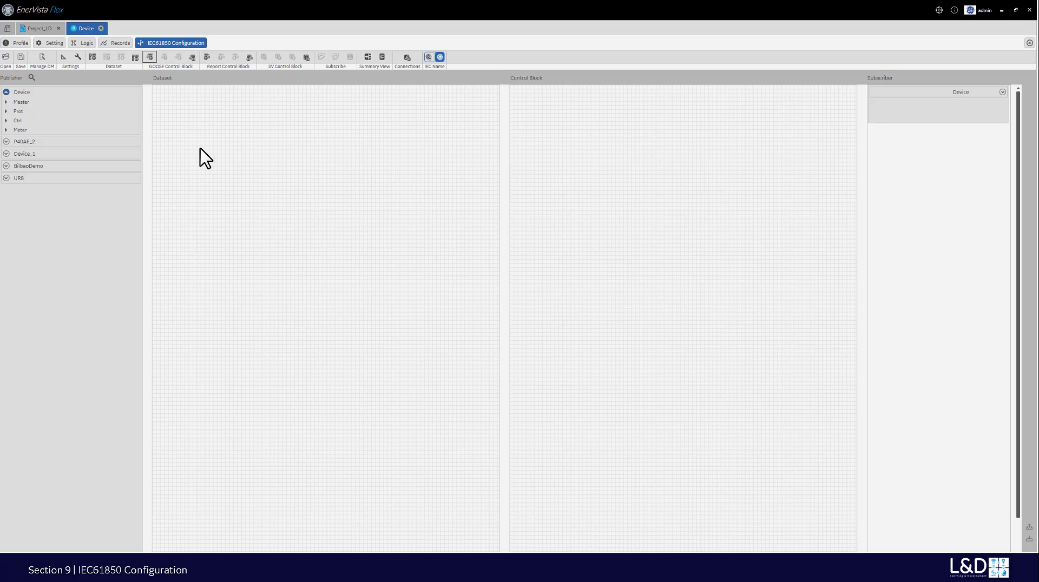
- Expand UR8 and GoCB01 in the Publisher pane, and the subscriber's Device > Master > GGIO5 branch
{"action": "left_click", "coordinate": [8, 179]}
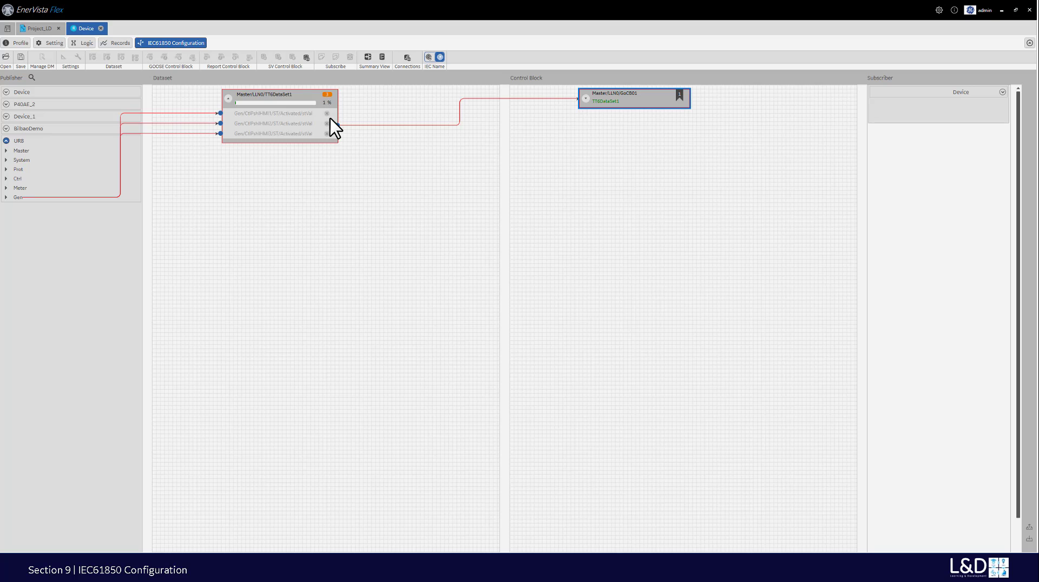
{"action": "left_click", "coordinate": [585, 98]}
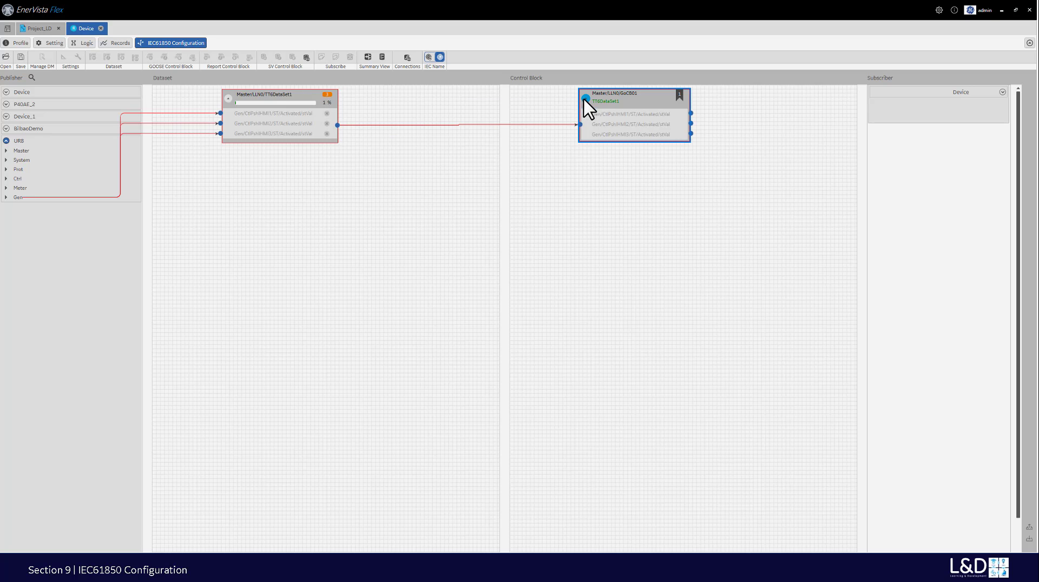
{"action": "left_click", "coordinate": [1002, 92]}
{"action": "left_click", "coordinate": [1002, 102]}
{"action": "left_click", "coordinate": [996, 112]}
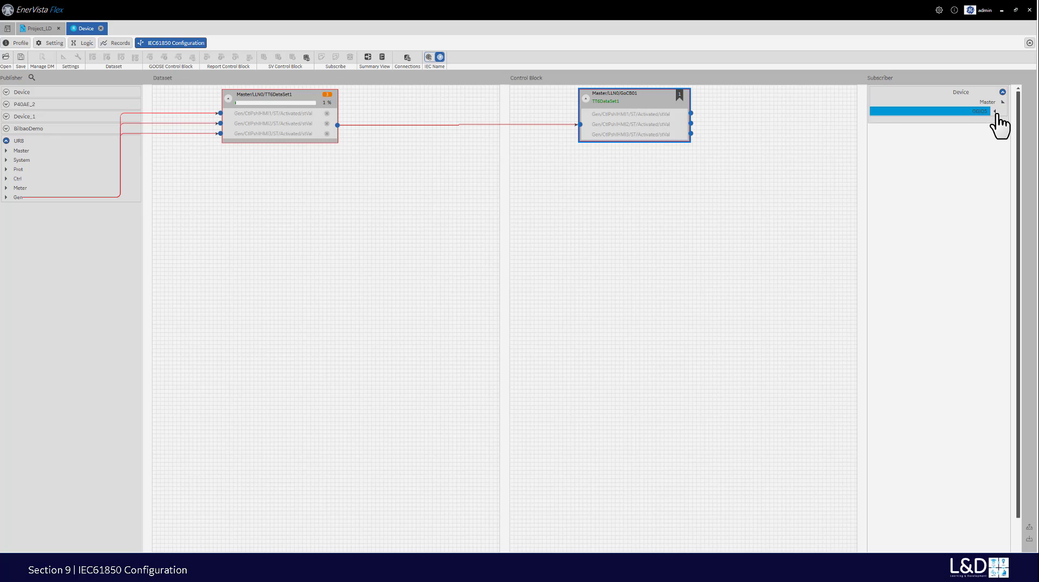
{"action": "left_click", "coordinate": [996, 112]}
- Expand GGIO5's ST group and inputs Ind1, Ind2 and Ind3 to reveal their stVal entries
{"action": "left_click", "coordinate": [990, 120]}
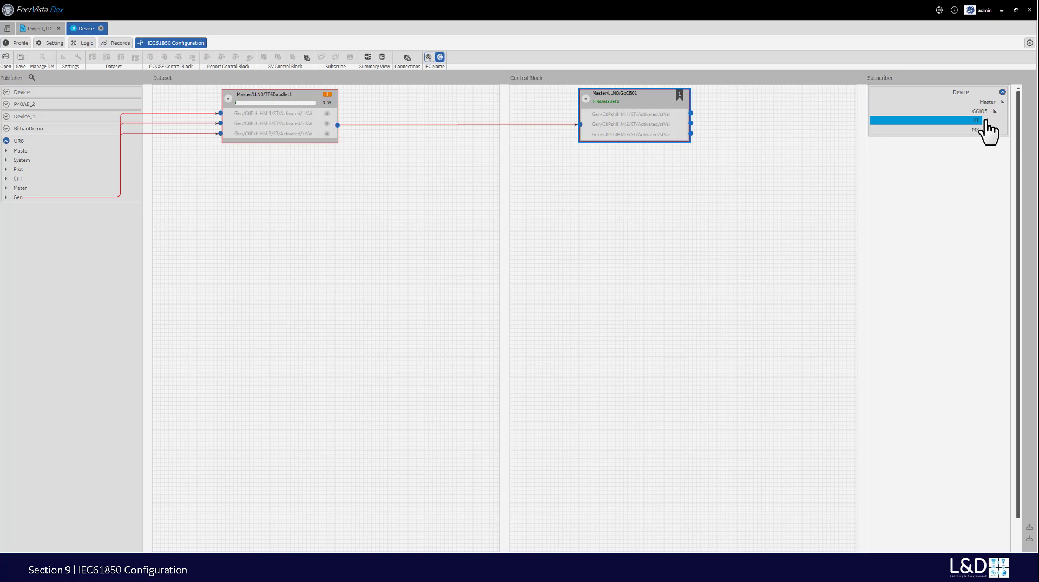
{"action": "left_click", "coordinate": [987, 122]}
{"action": "left_click", "coordinate": [980, 131]}
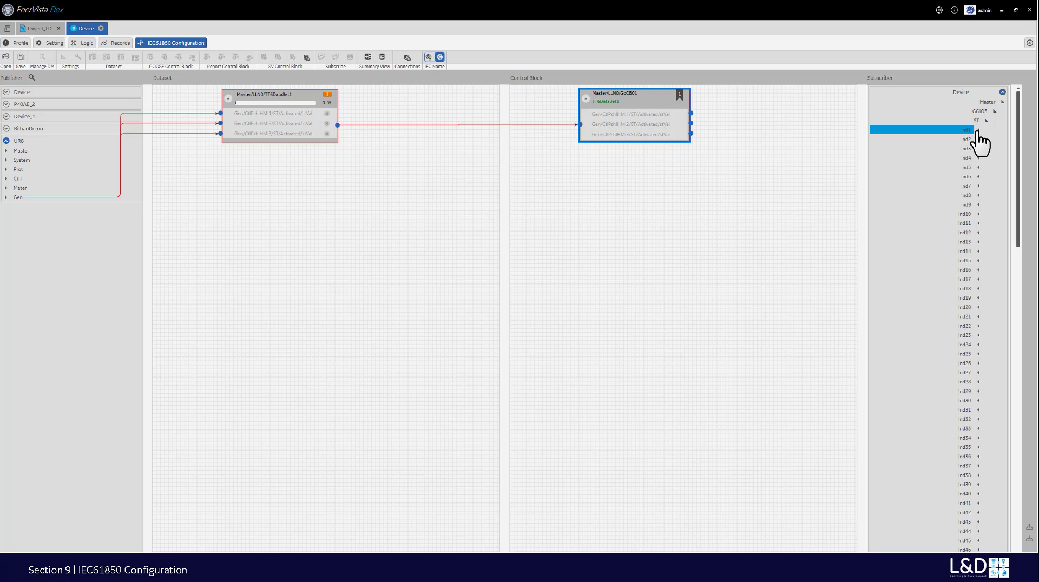
{"action": "left_click", "coordinate": [978, 130]}
{"action": "left_click", "coordinate": [978, 149]}
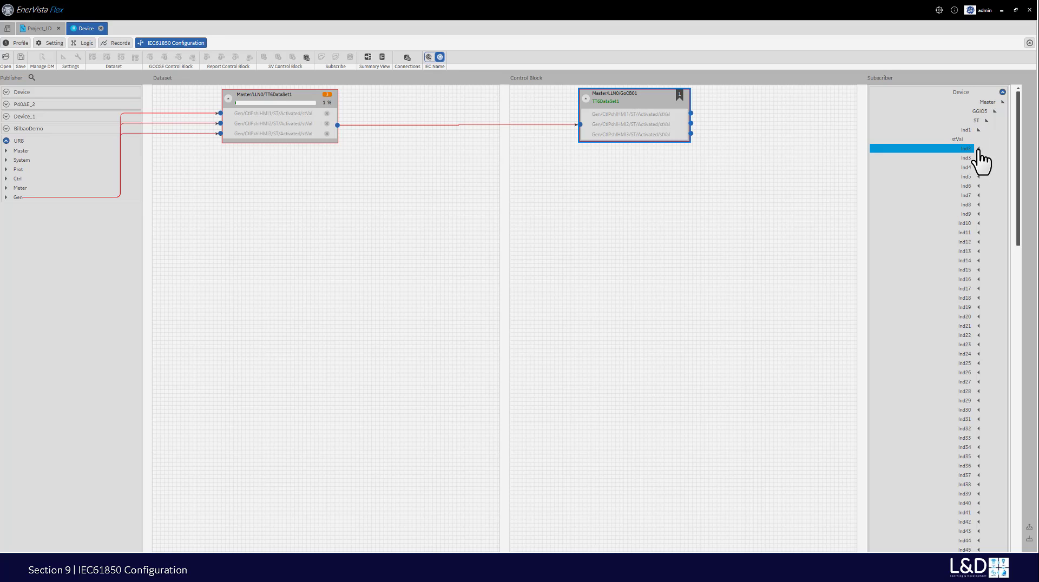
{"action": "left_click", "coordinate": [978, 149]}
{"action": "left_click", "coordinate": [977, 168]}
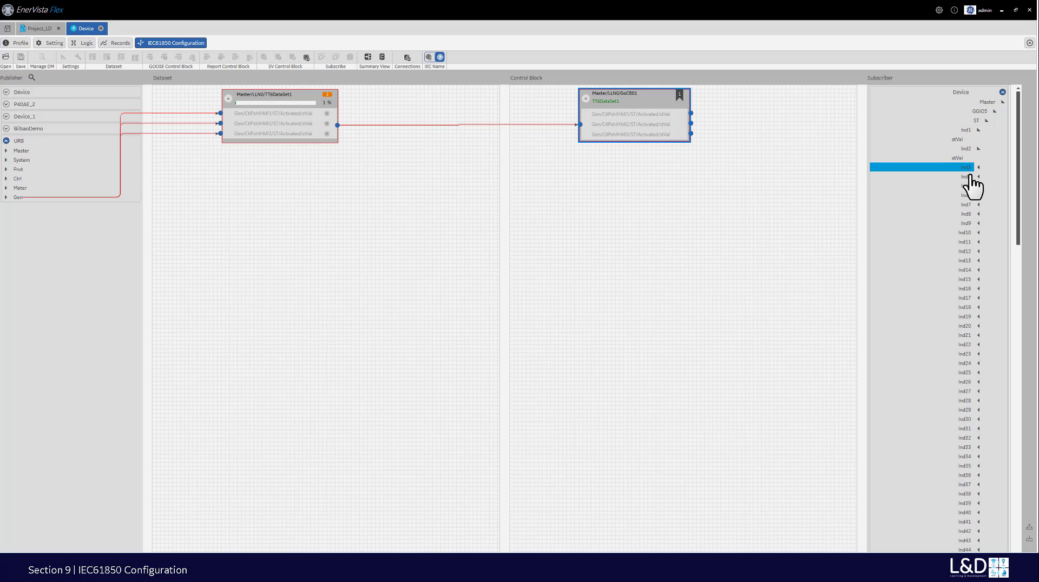
{"action": "left_click", "coordinate": [978, 167]}
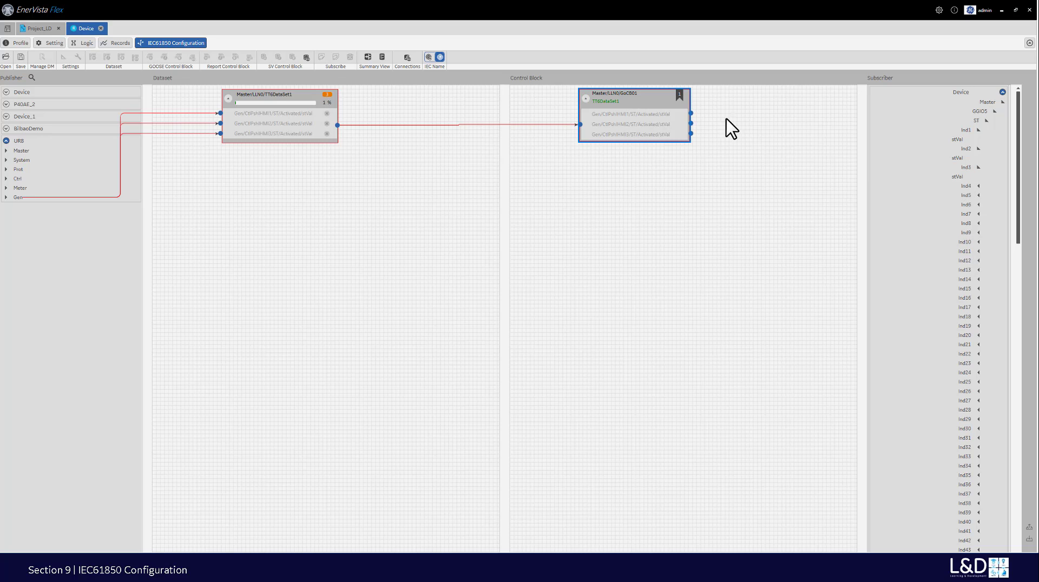
- Link GoCB01's first, second and third data values to Ind1, Ind2 and Ind3 stVal respectively
{"action": "left_click_drag", "start_coordinate": [691, 113], "coordinate": [942, 139]}
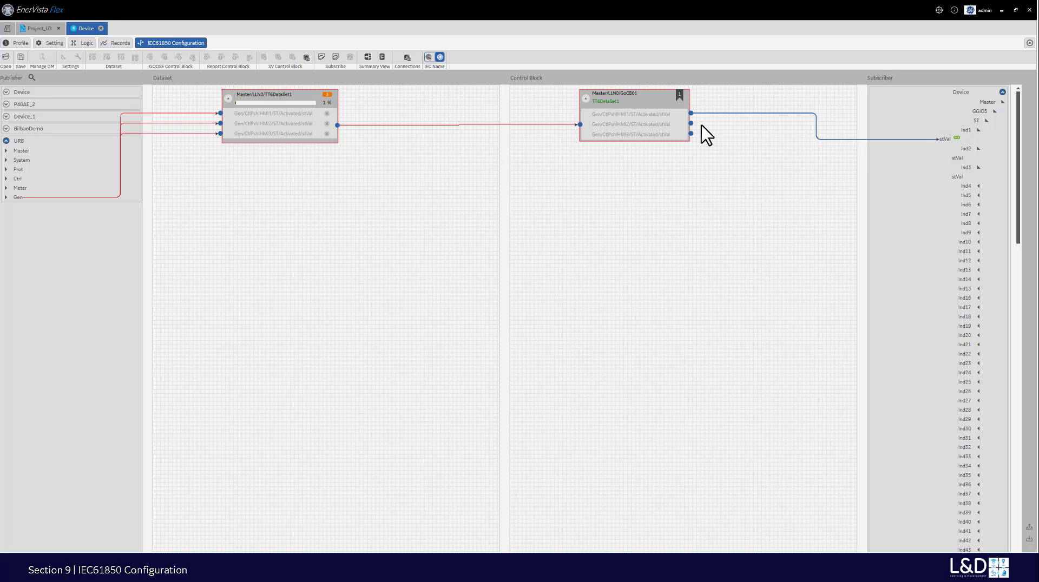
{"action": "left_click_drag", "start_coordinate": [691, 123], "coordinate": [927, 160]}
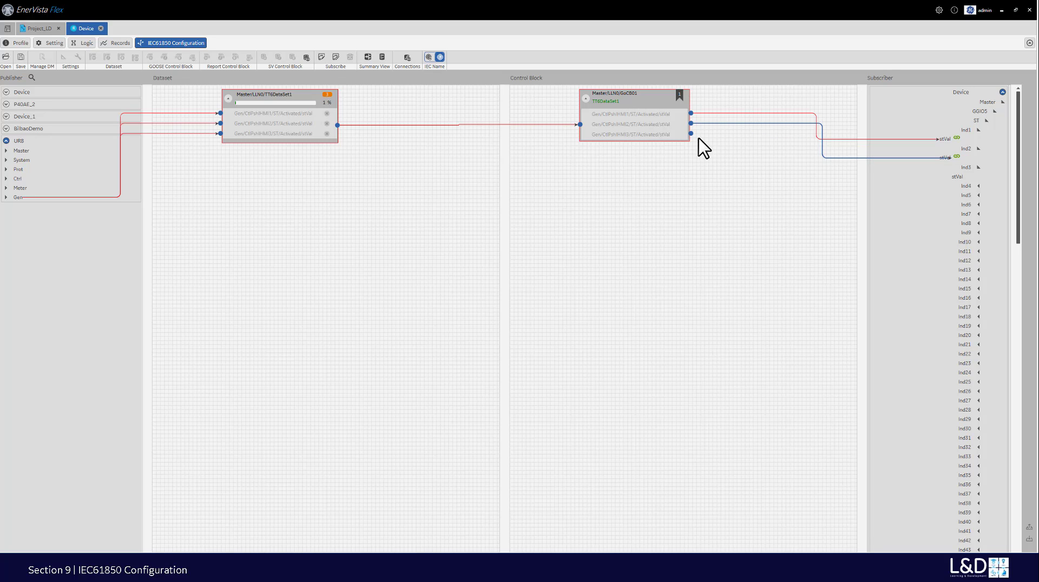
{"action": "left_click_drag", "start_coordinate": [691, 134], "coordinate": [940, 193]}
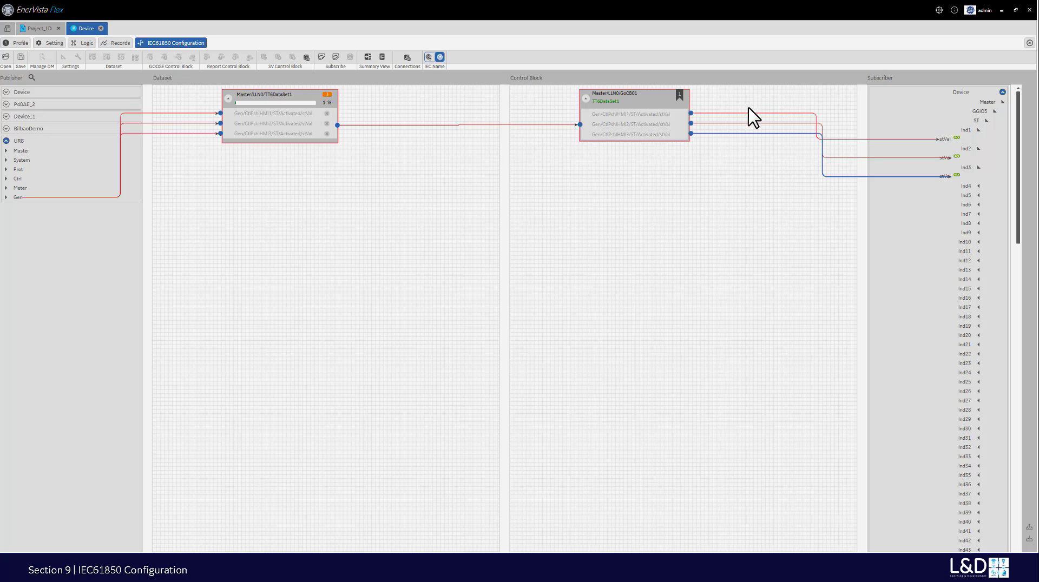
- Inspect the first value's mapping to Ind1, then select GGIO5 in the subscriber tree
{"action": "left_click", "coordinate": [774, 115]}
{"action": "left_click", "coordinate": [813, 114]}
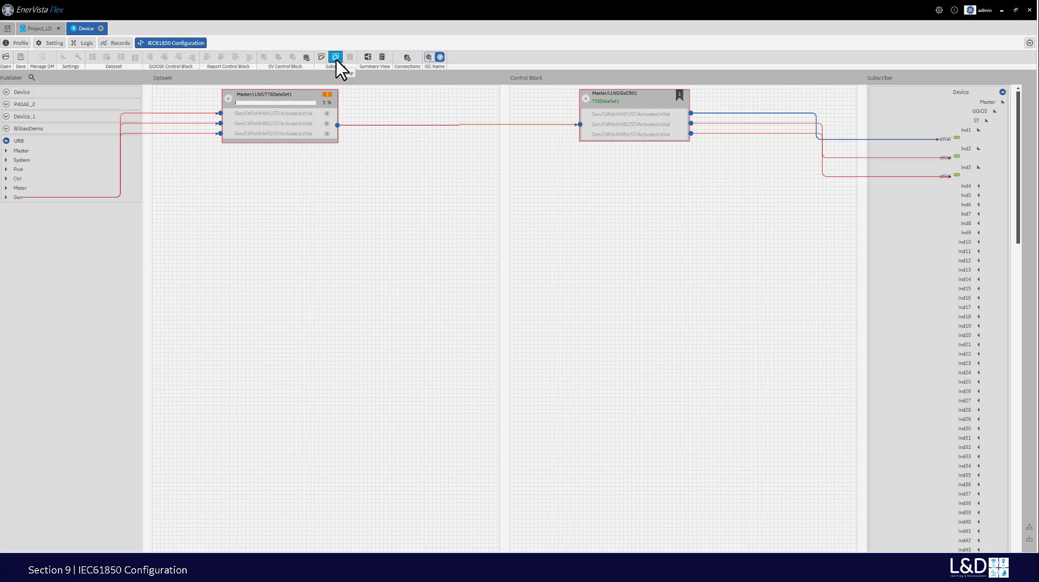
{"action": "left_click", "coordinate": [965, 100]}
{"action": "scroll", "coordinate": [1016, 209], "scroll_direction": "down", "scroll_amount": 10}
{"action": "left_click", "coordinate": [907, 112]}
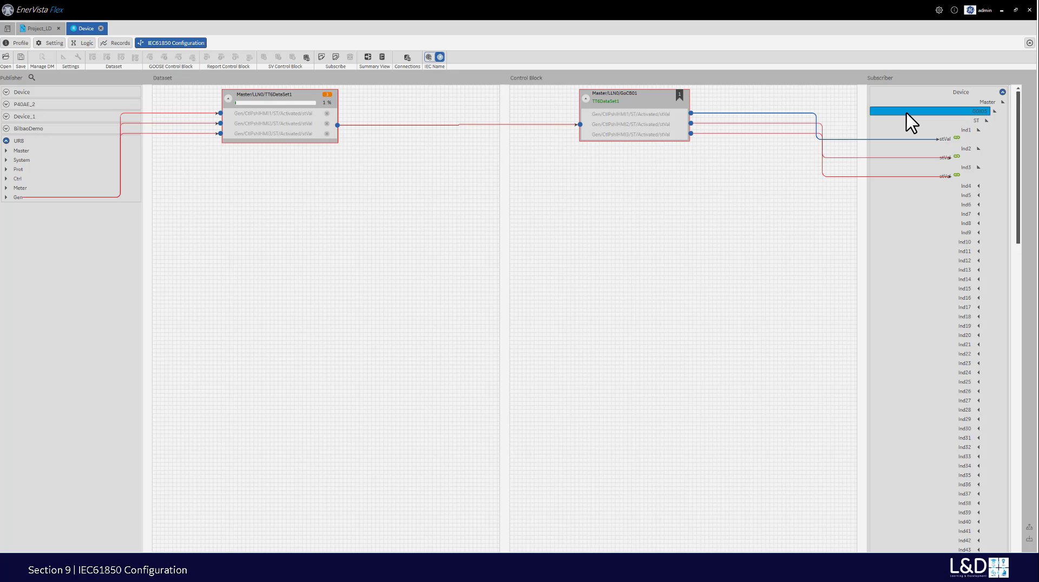